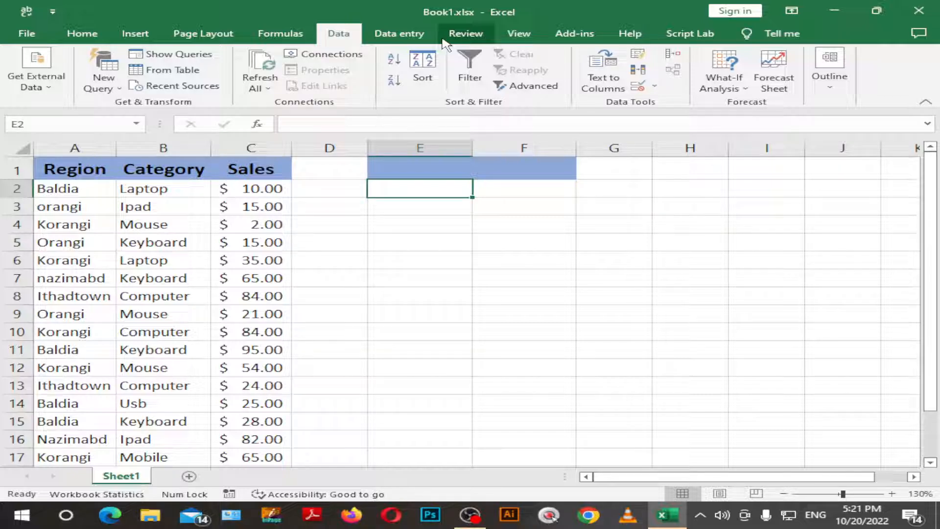
# Examine the Region, Category and Sales data columns and the blank header cells E1 and F1
pyautogui.press('Up')
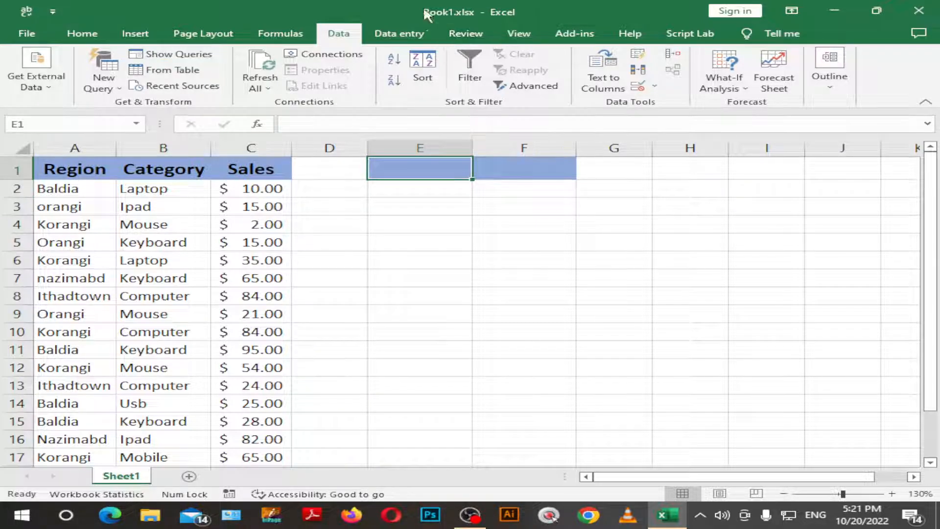
pyautogui.click(137, 188)
pyautogui.click(140, 242)
pyautogui.click(181, 313)
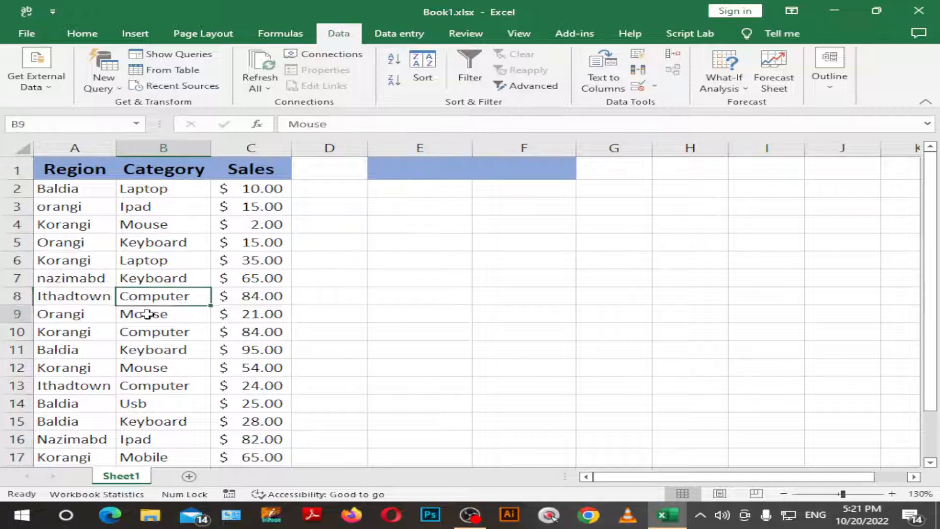
pyautogui.click(137, 189)
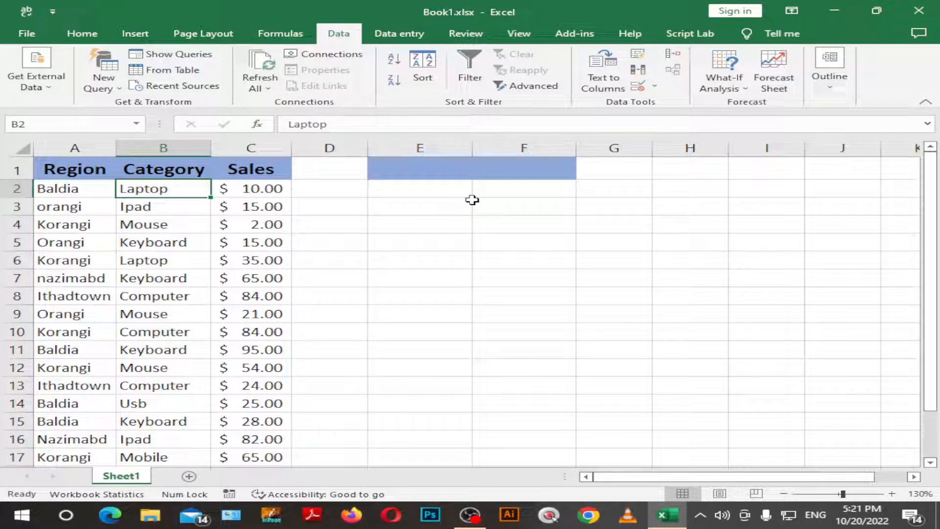
pyautogui.click(191, 171)
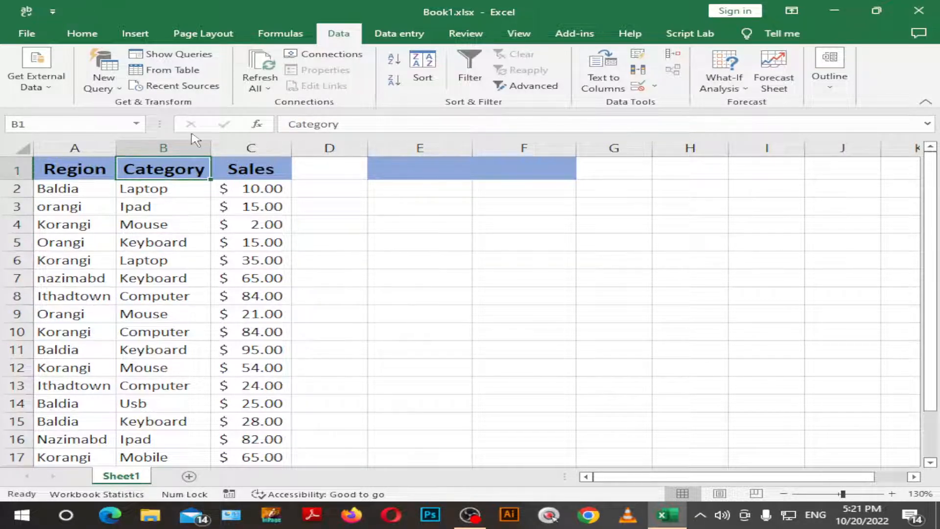
pyautogui.click(51, 168)
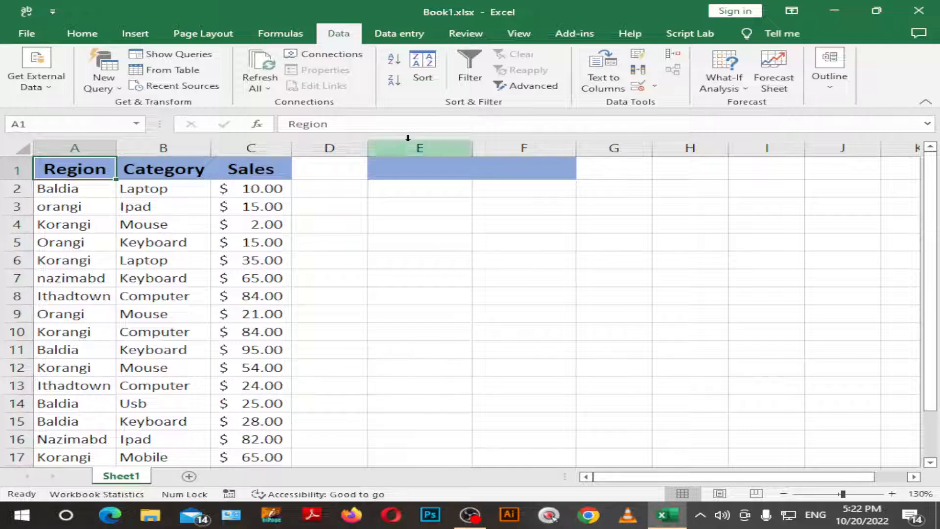
pyautogui.click(438, 191)
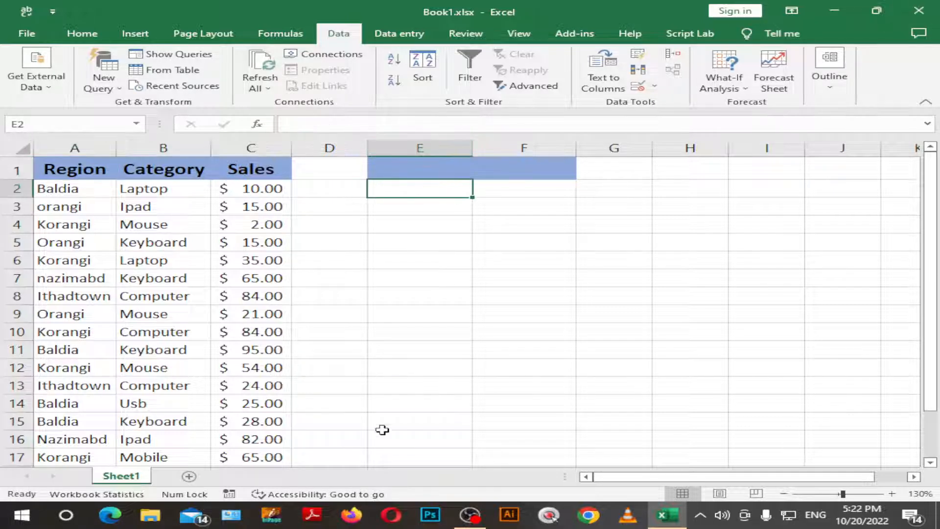
pyautogui.click(408, 169)
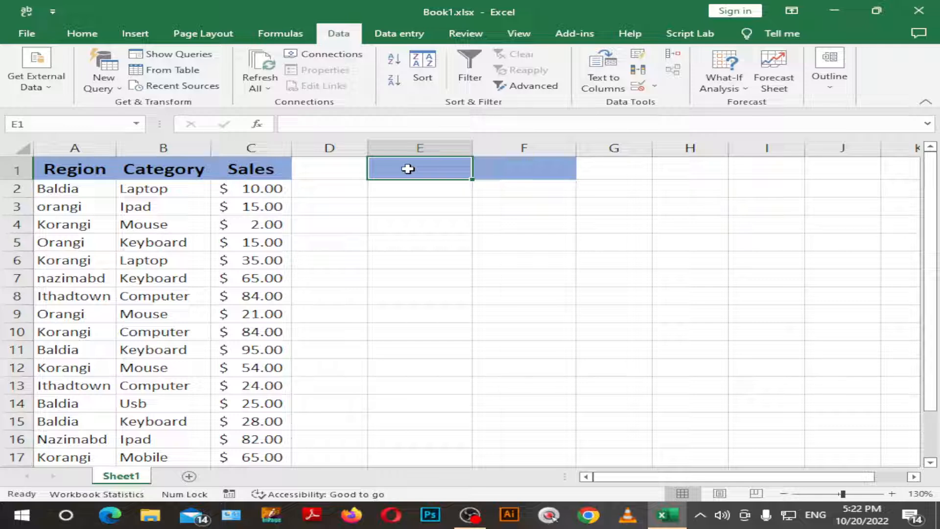
pyautogui.press('Down')
pyautogui.press('Up')
pyautogui.click(142, 178)
pyautogui.press('Down')
pyautogui.press('Down')
pyautogui.press('Down')
pyautogui.press('Down')
pyautogui.hotkey('shift', 'Up')
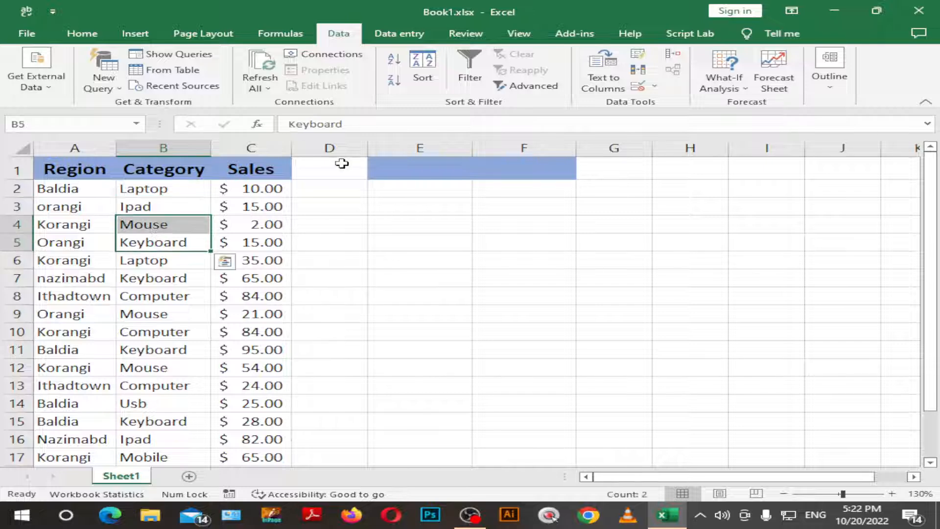
pyautogui.click(438, 193)
pyautogui.click(492, 183)
pyautogui.click(402, 173)
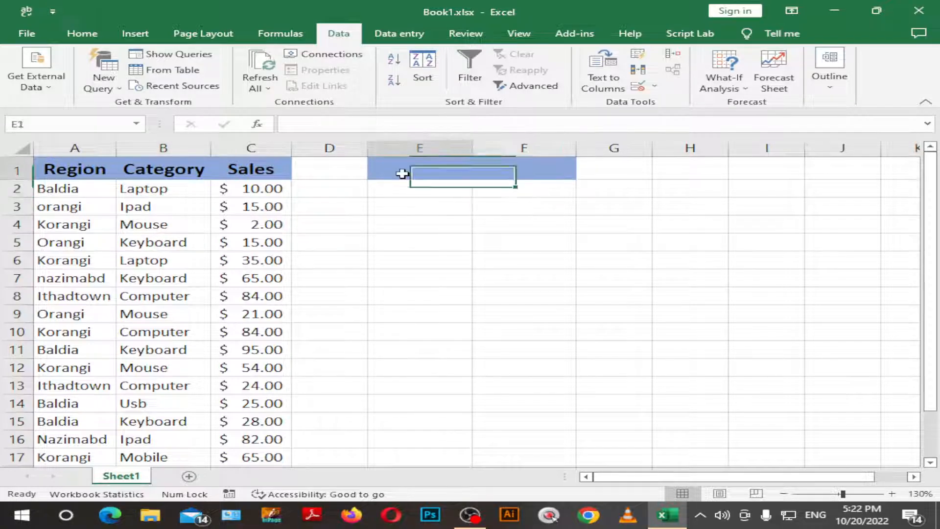
pyautogui.click(189, 168)
pyautogui.click(403, 168)
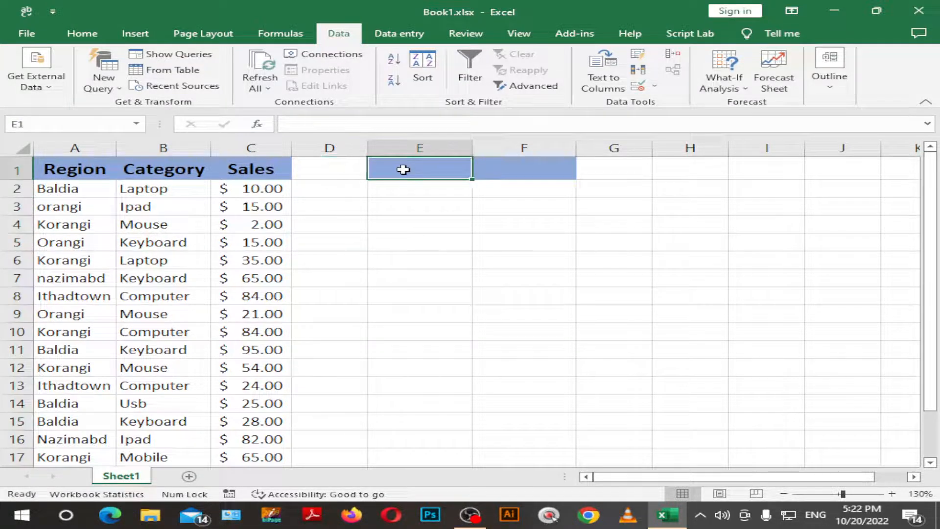
pyautogui.click(161, 169)
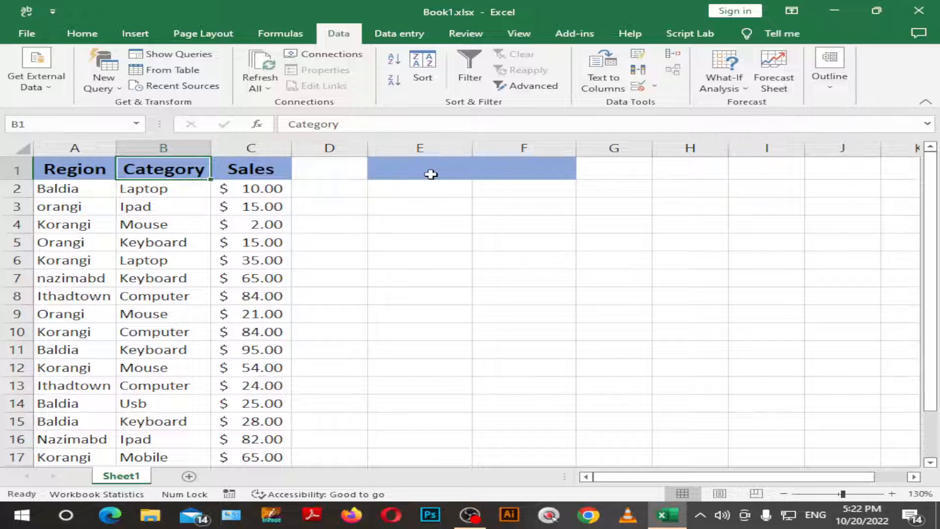
pyautogui.click(407, 174)
pyautogui.click(61, 182)
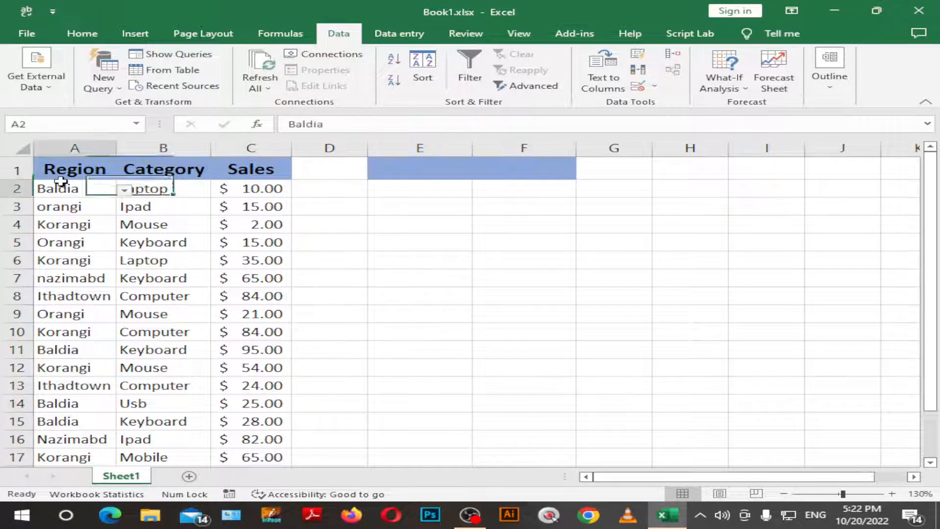
pyautogui.click(75, 172)
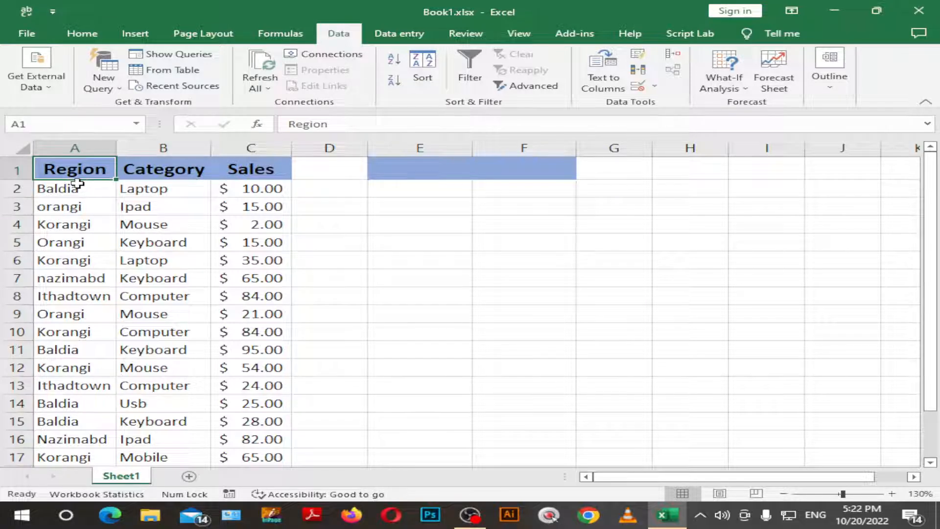
# Enter the header Category in cell E1, matching the source table's Category column
pyautogui.click(372, 164)
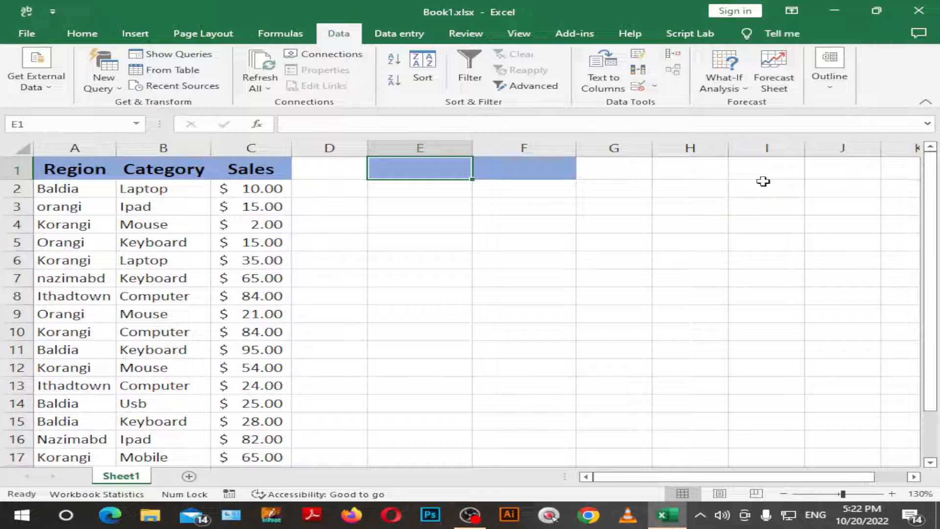
pyautogui.write('Cat')
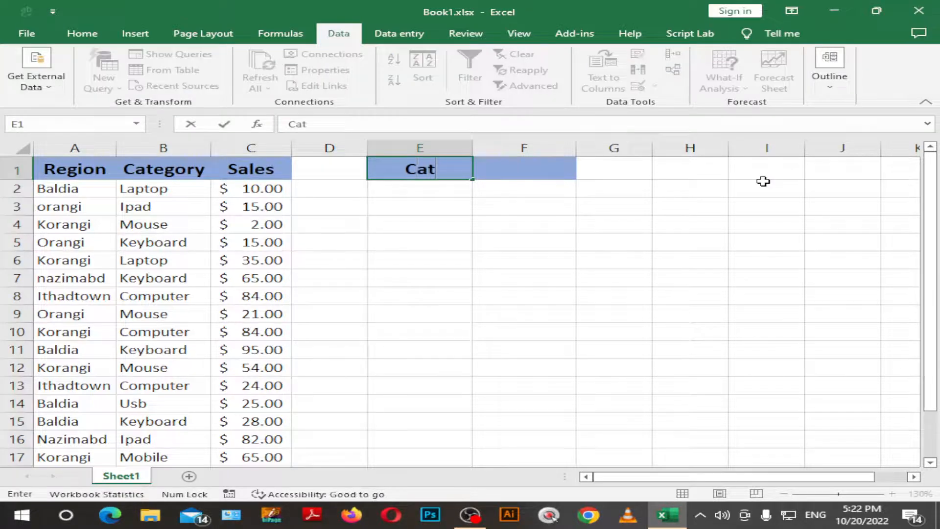
pyautogui.write('egory')
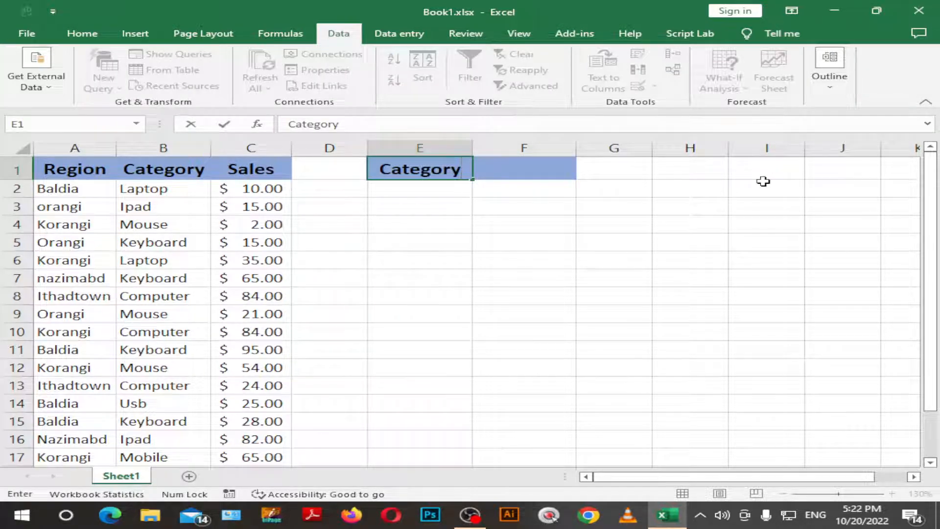
pyautogui.press('Return')
pyautogui.click(420, 244)
pyautogui.click(399, 170)
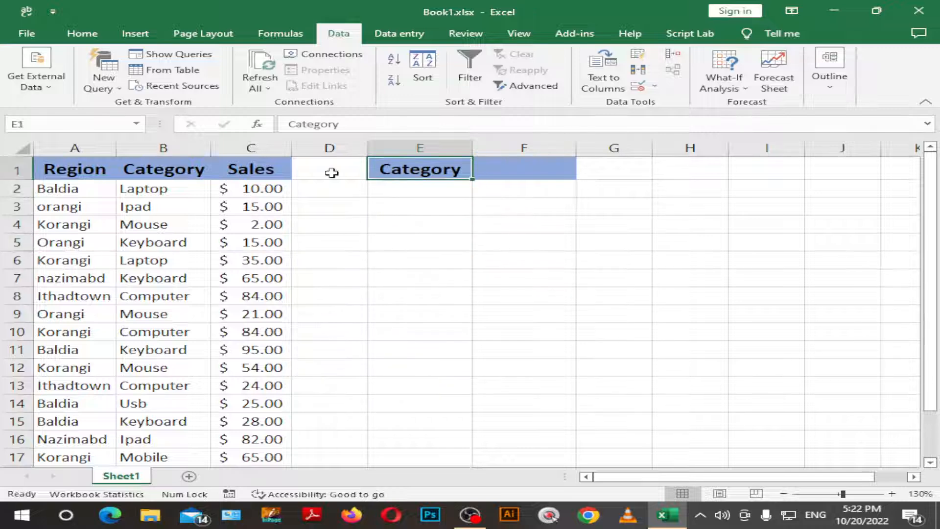
pyautogui.click(125, 171)
pyautogui.click(436, 169)
pyautogui.click(163, 171)
pyautogui.click(423, 169)
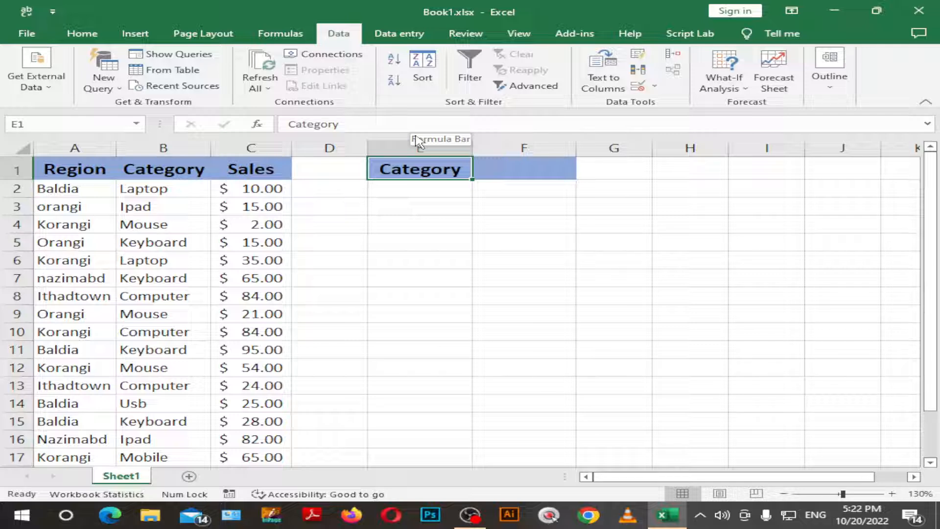
pyautogui.click(504, 177)
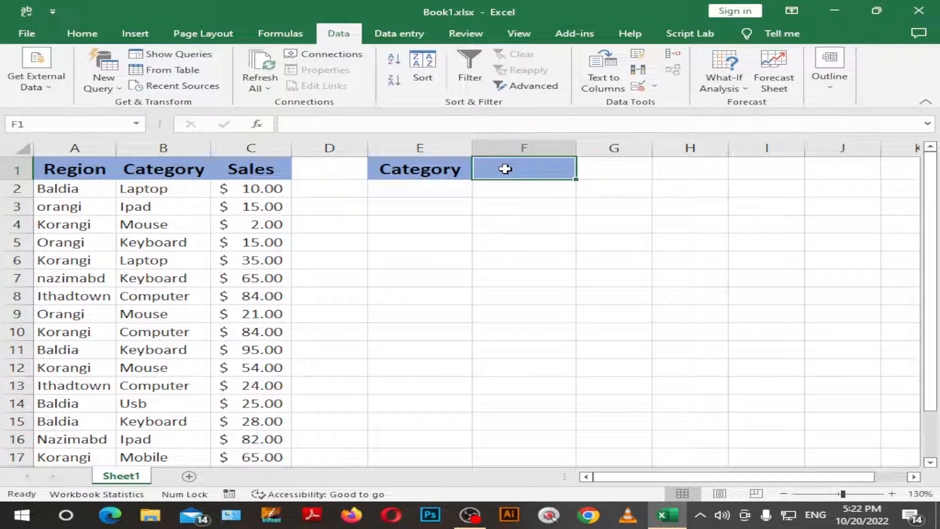
pyautogui.write('Sales')
pyautogui.press('Return')
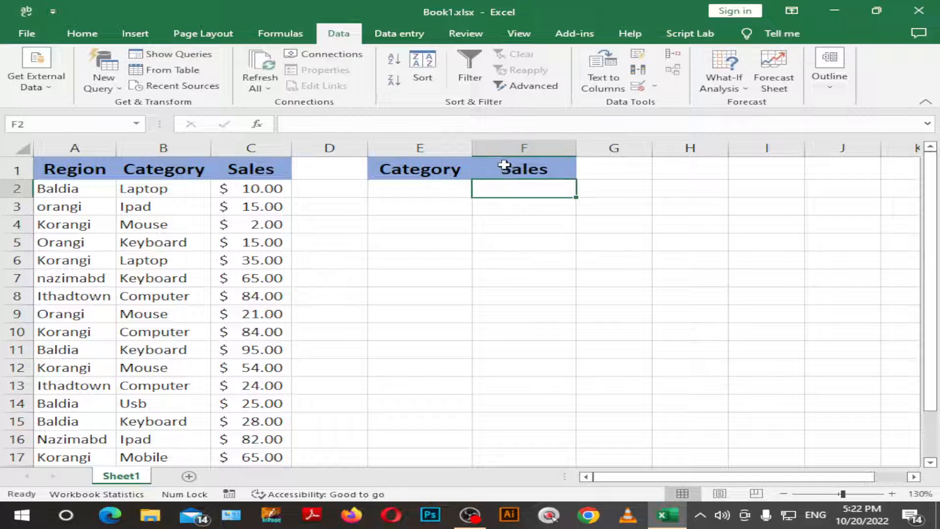
pyautogui.click(504, 165)
pyautogui.press('Delete')
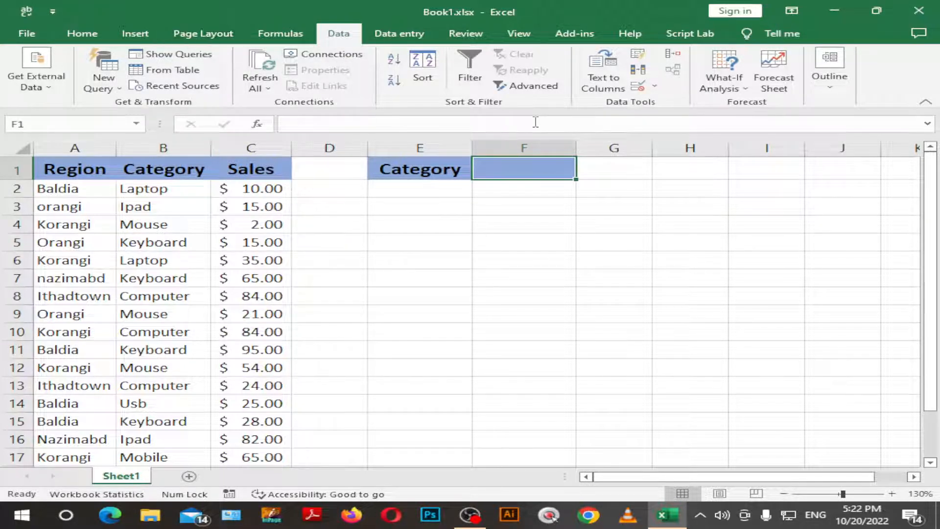
# Enter the header Sales in cell F1, beside the Category header
pyautogui.write('Sales')
pyautogui.press('Return')
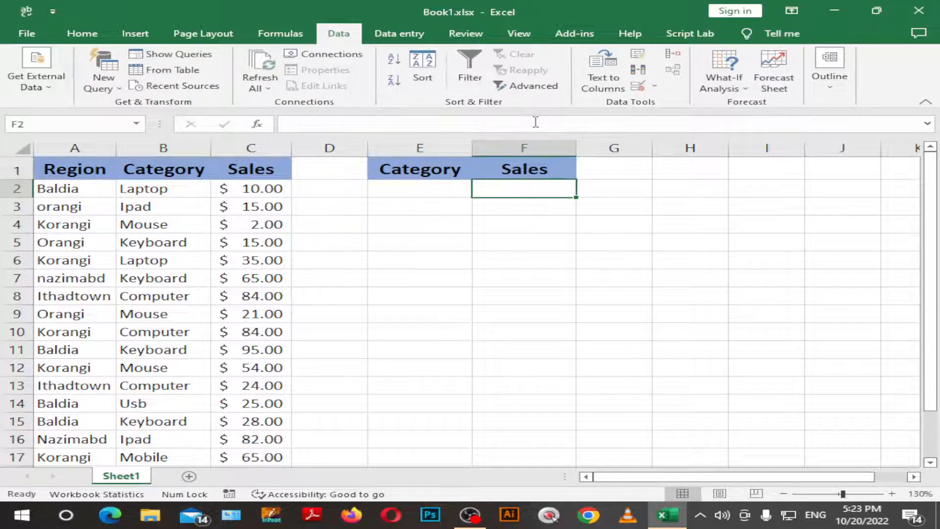
pyautogui.click(527, 162)
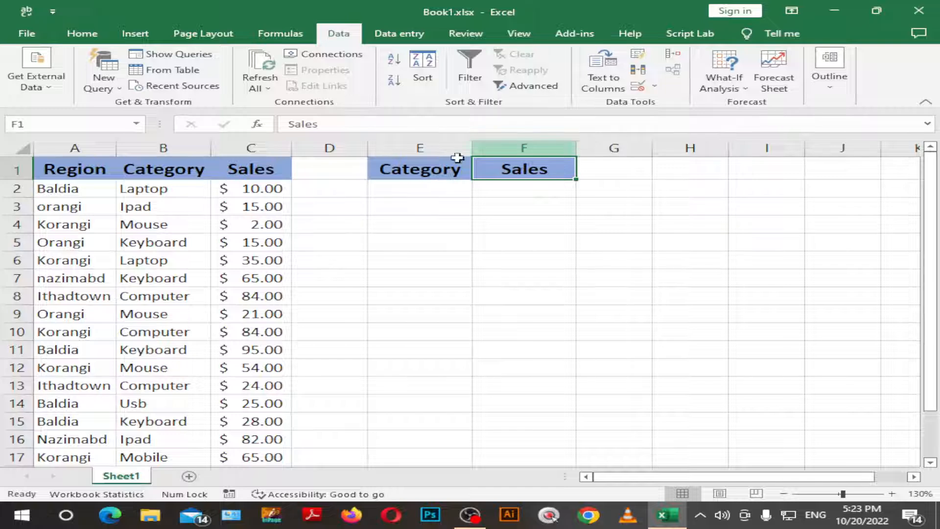
pyautogui.click(430, 168)
pyautogui.click(427, 190)
pyautogui.click(532, 189)
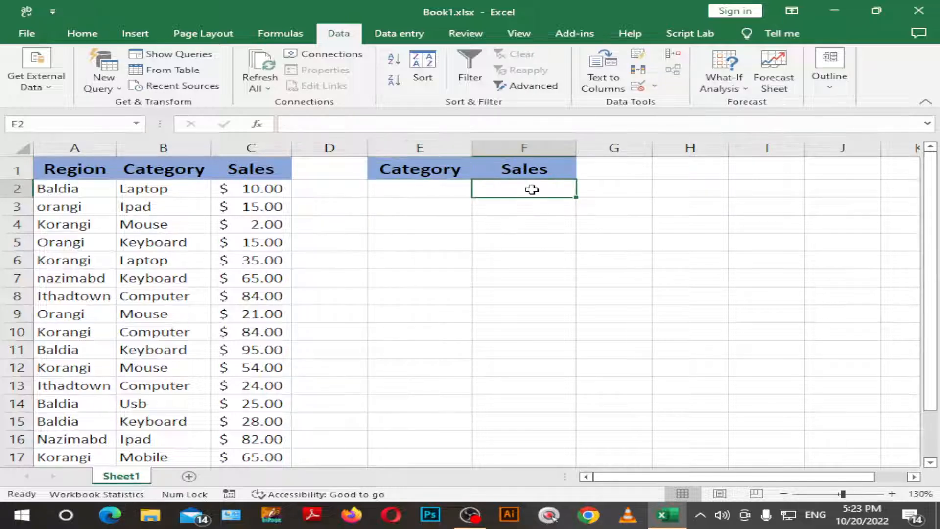
# Enter laptop as the criterion in cell E2 under the Category header
pyautogui.click(448, 189)
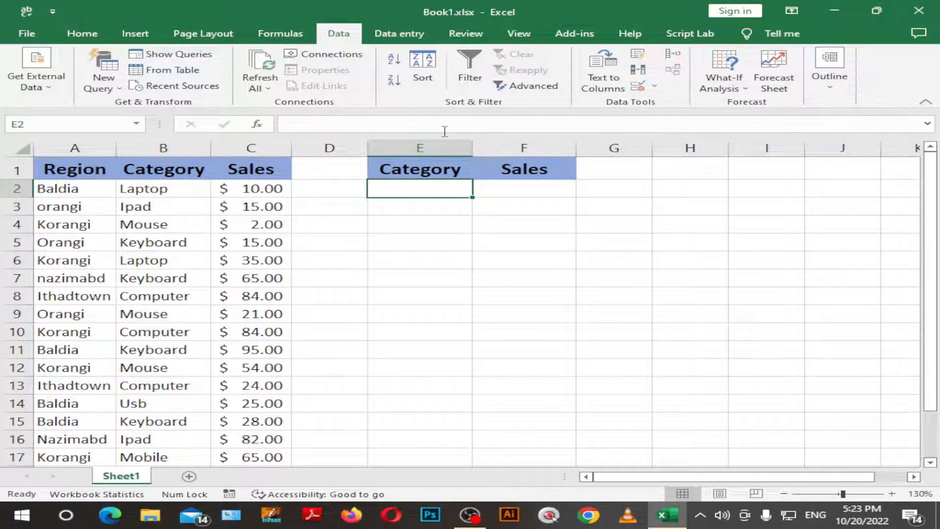
pyautogui.write('laptop')
pyautogui.press('Return')
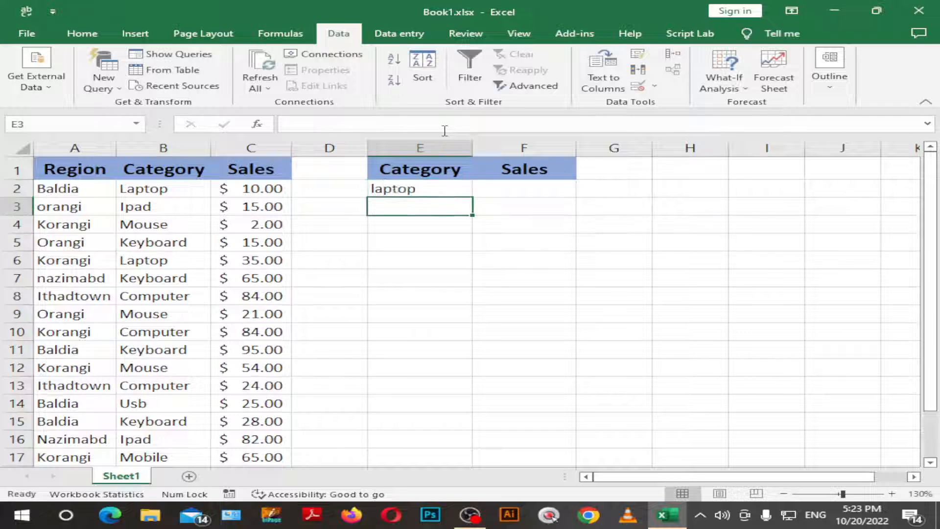
pyautogui.press('Up')
pyautogui.press('Right')
pyautogui.press('Left')
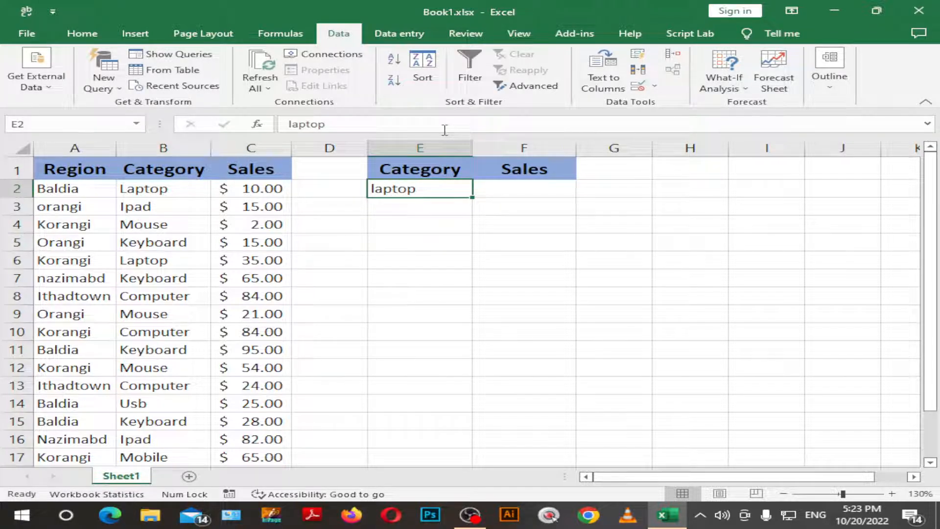
# Start a DSUM formula in cell F2 and open its function arguments dialog, moved clear of the criteria cells
pyautogui.press('Right')
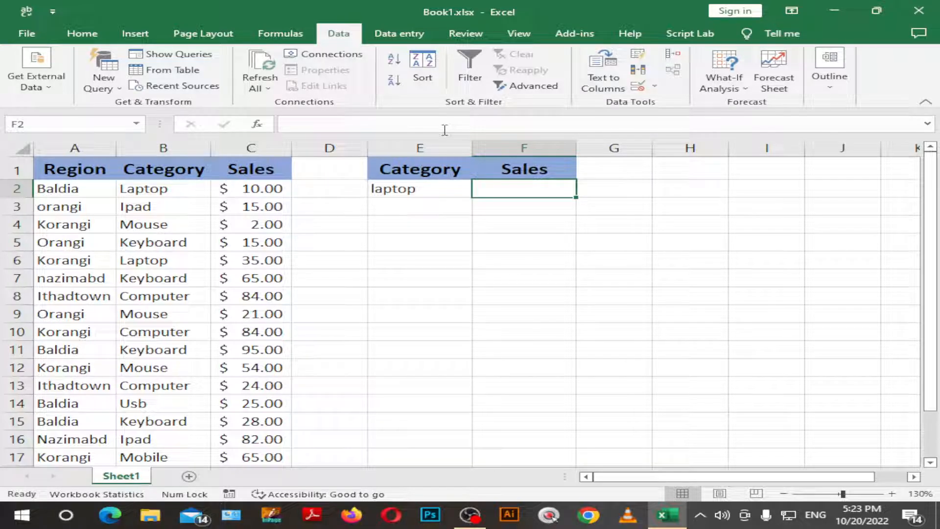
pyautogui.write('=')
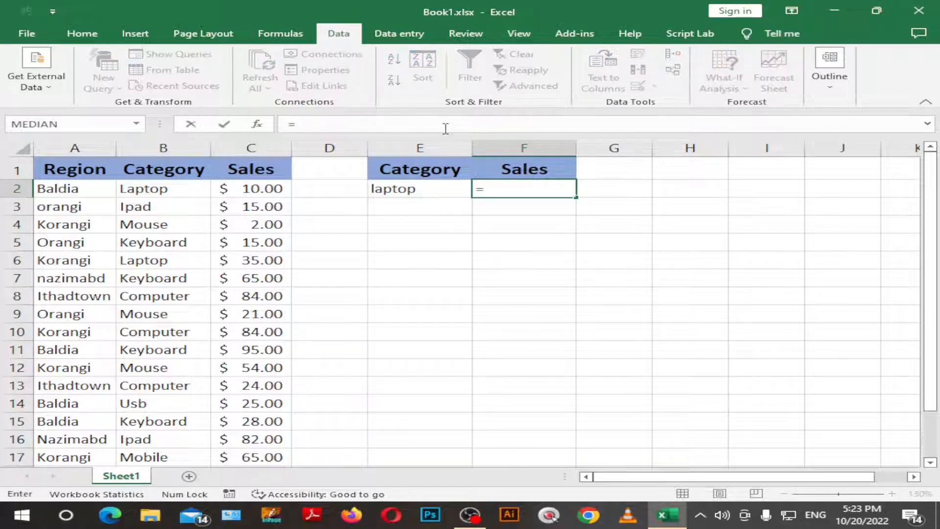
pyautogui.write('DS')
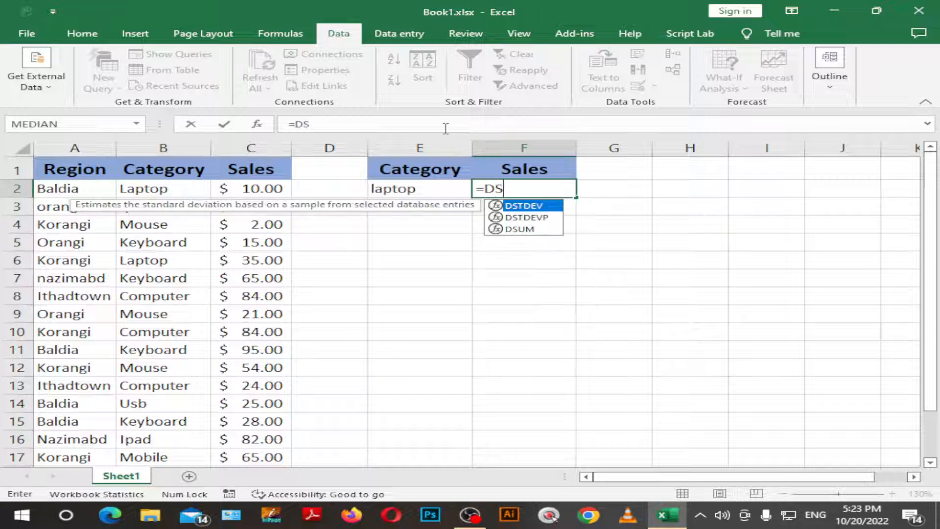
pyautogui.press('Down')
pyautogui.press('Down')
pyautogui.press('Tab')
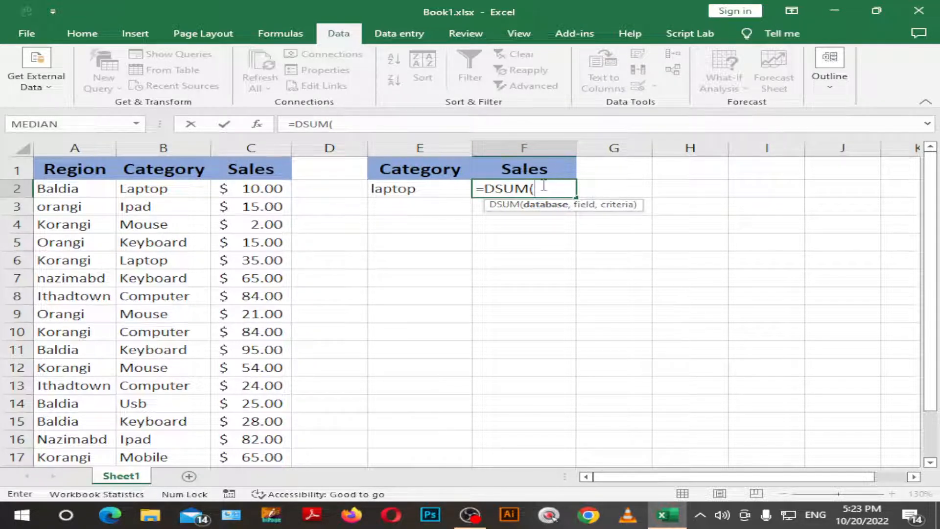
pyautogui.click(255, 126)
pyautogui.moveTo(709, 192); pyautogui.dragTo(705, 226)
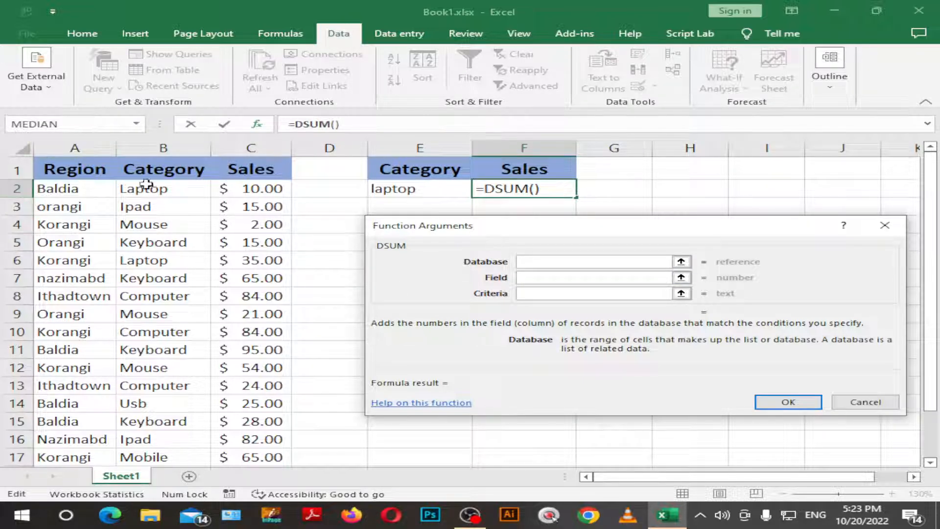
# Set the DSUM Database argument to the whole source table including headers, range A1:C20
pyautogui.click(67, 159)
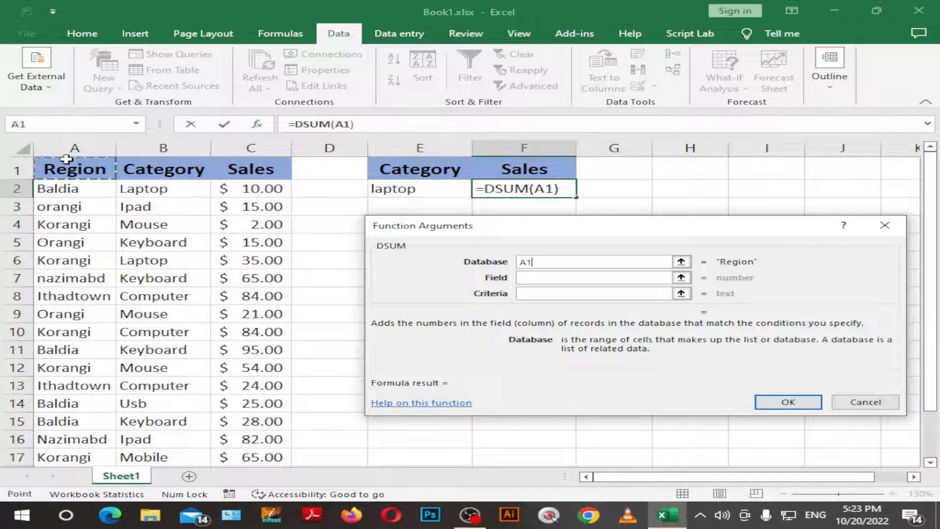
pyautogui.hotkey('shift', 'Right')
pyautogui.hotkey('shift', 'Right')
pyautogui.hotkey('shift', 'Down')
pyautogui.hotkey('shift', 'Down')
pyautogui.hotkey('shift', 'Down')
pyautogui.hotkey('shift', 'Down')
pyautogui.hotkey('shift', 'Down')
pyautogui.hotkey('shift', 'Down')
pyautogui.hotkey('shift', 'Down')
pyautogui.hotkey('shift', 'Down')
pyautogui.hotkey('shift', 'Down')
pyautogui.hotkey('shift', 'Down')
pyautogui.hotkey('shift', 'Down')
pyautogui.hotkey('shift', 'Down')
pyautogui.hotkey('shift', 'Down')
pyautogui.hotkey('shift', 'Down')
pyautogui.hotkey('shift', 'Down')
pyautogui.hotkey('shift', 'Down')
pyautogui.hotkey('shift', 'Down')
pyautogui.hotkey('shift', 'Down')
pyautogui.hotkey('shift', 'Down')
pyautogui.hotkey('shift', 'Down')
pyautogui.hotkey('shift', 'Down')
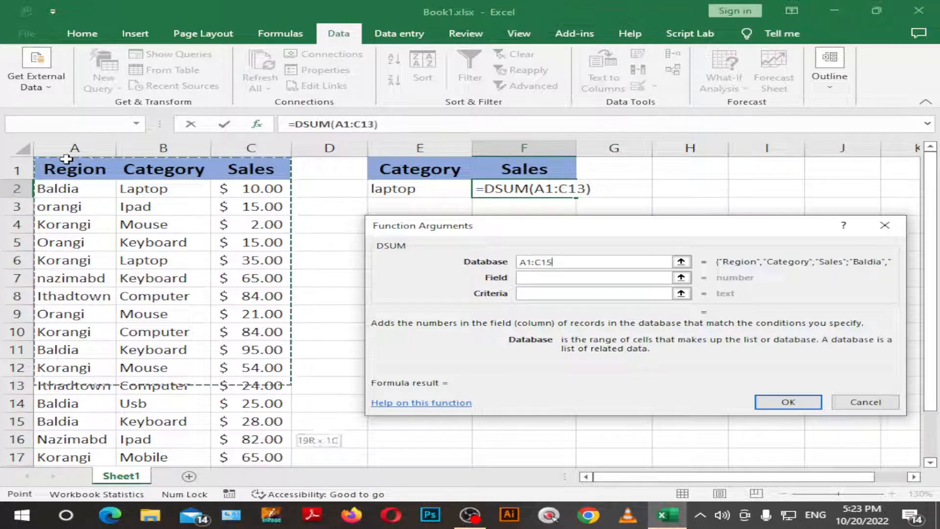
pyautogui.hotkey('shift', 'Up')
pyautogui.hotkey('shift', 'Up')
pyautogui.hotkey('shift', 'Up')
pyautogui.hotkey('shift', 'Up')
pyautogui.hotkey('shift', 'Up')
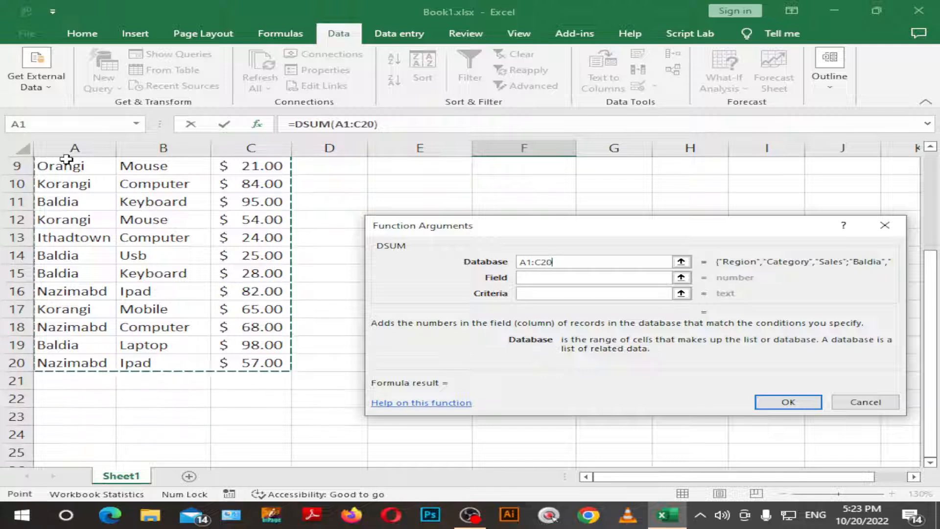
# Set the DSUM Field argument to the source table's Sales header, cell C1
pyautogui.scroll(3, 195, 247)
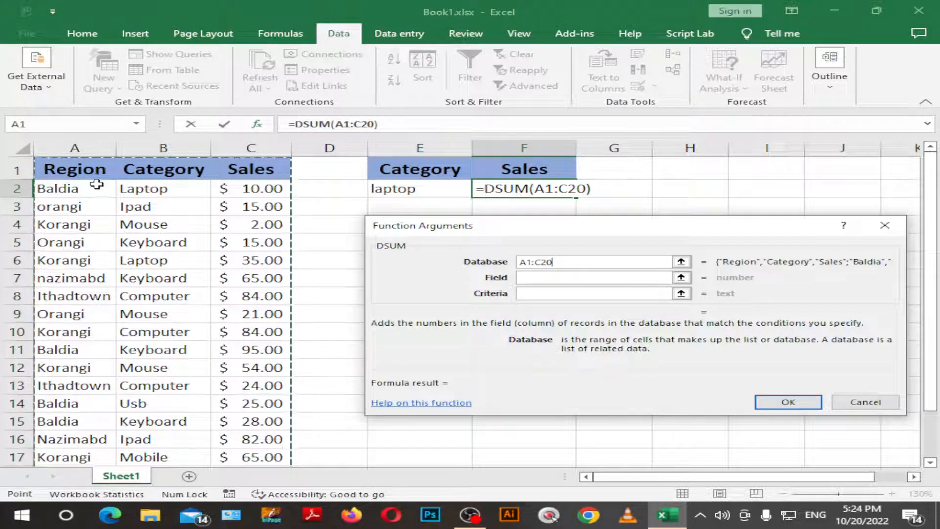
pyautogui.click(552, 277)
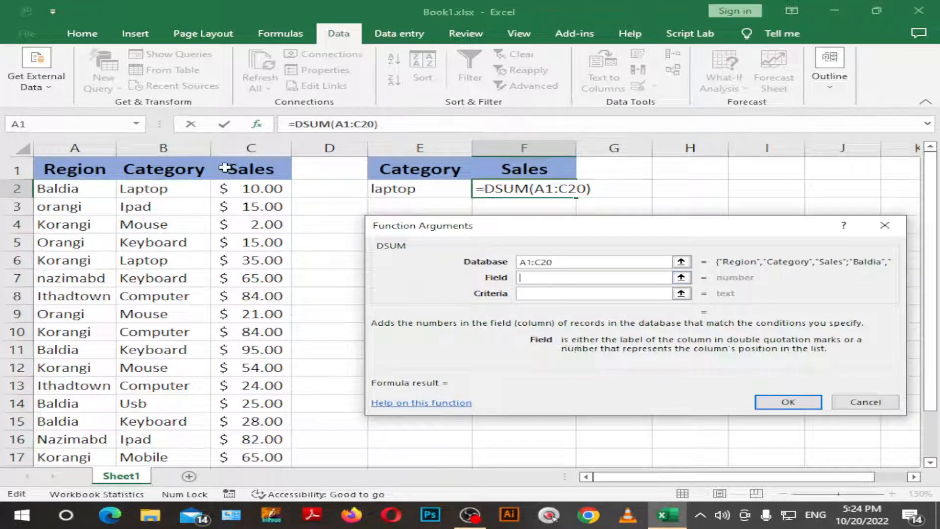
pyautogui.click(252, 172)
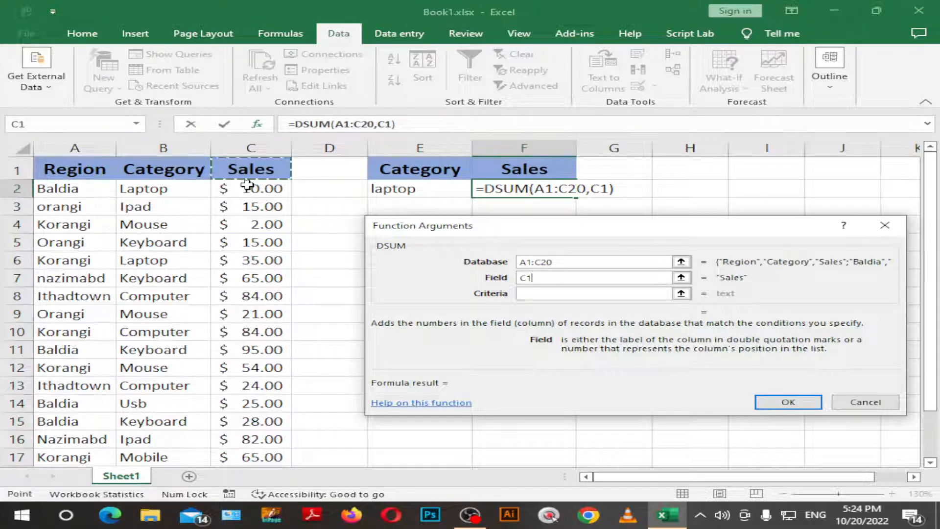
# Set the DSUM Criteria argument to the Category header and its criterion, range E1:E2, and complete the formula
pyautogui.click(564, 293)
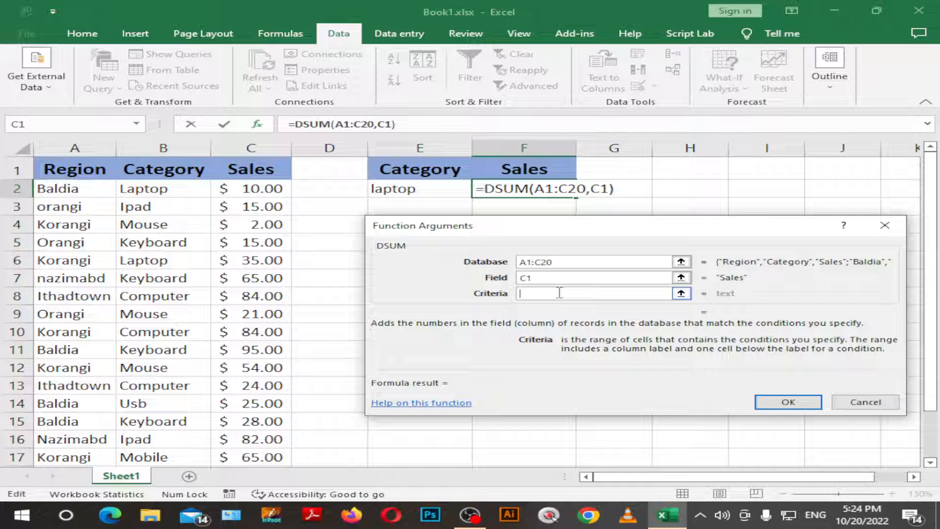
pyautogui.click(425, 171)
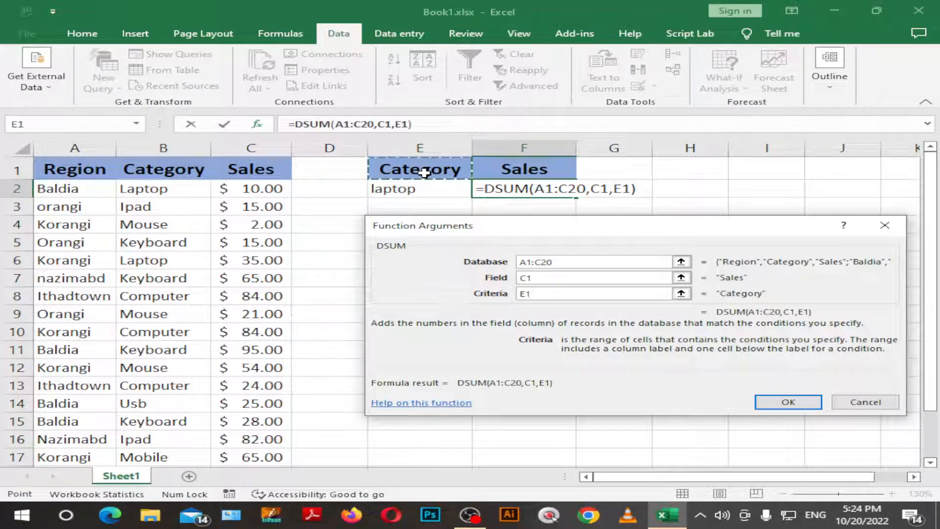
pyautogui.moveTo(425, 171); pyautogui.dragTo(420, 190)
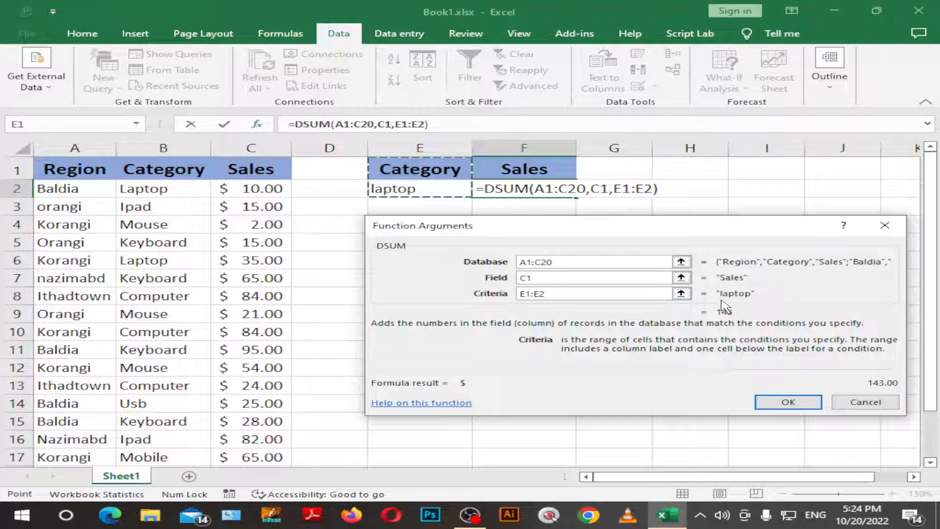
pyautogui.click(778, 404)
# Replace the criterion in cell E2 with Keyboard, correcting its spelling
pyautogui.click(420, 295)
pyautogui.click(430, 185)
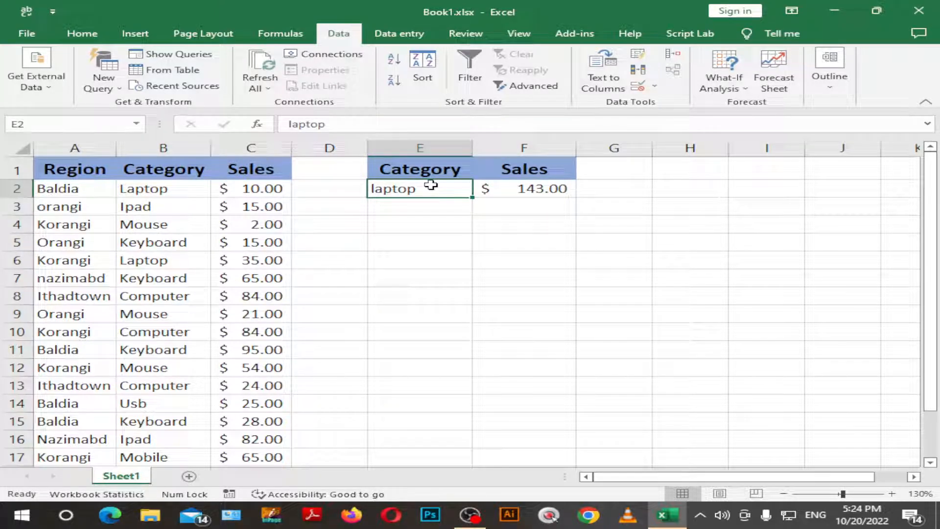
pyautogui.write('Kewy')
pyautogui.press('BackSpace')
pyautogui.write('eyb')
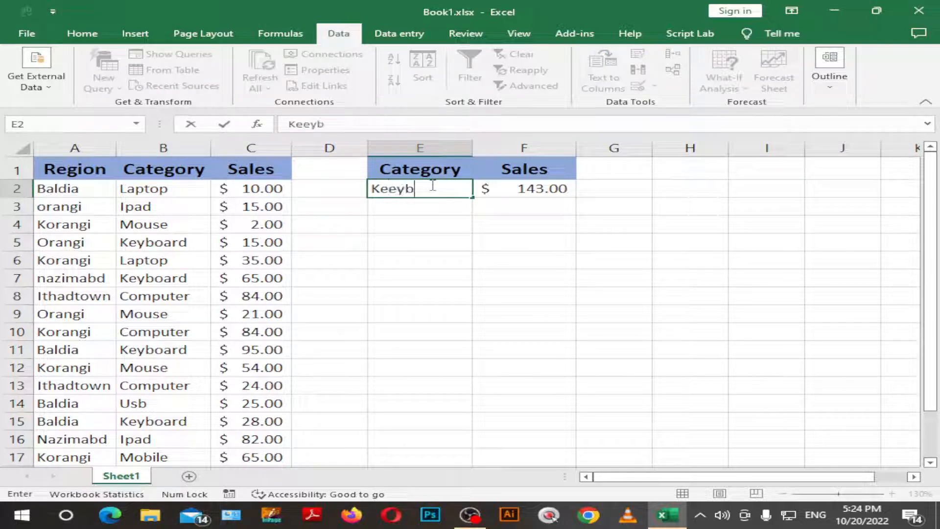
pyautogui.write('oard')
pyautogui.press('Return')
pyautogui.click(431, 185)
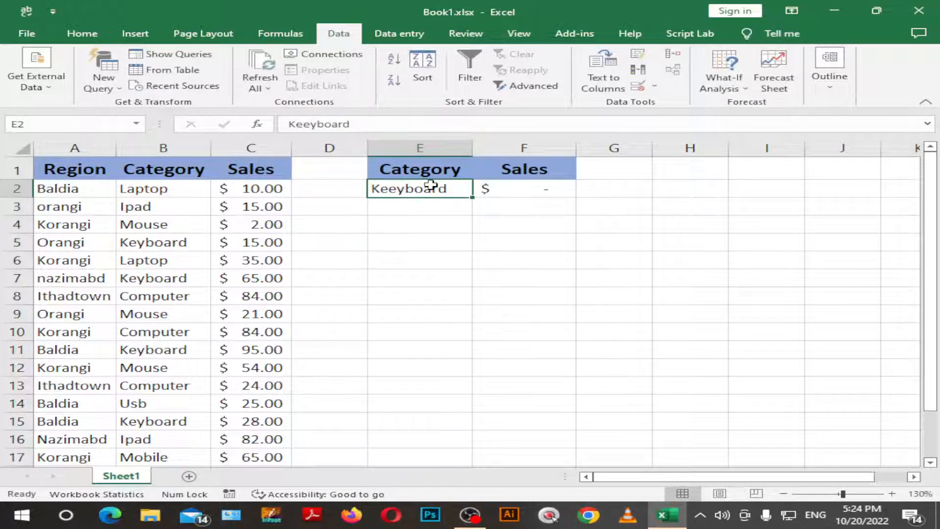
pyautogui.press('F2')
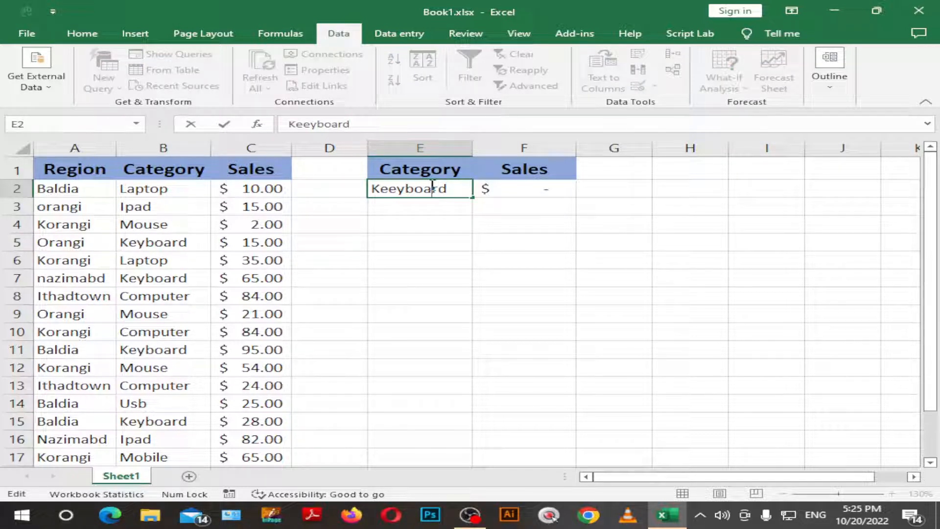
pyautogui.press('Left')
pyautogui.press('BackSpace')
pyautogui.press('Return')
# Replace the criterion in cell E2 with Mouse
pyautogui.click(431, 185)
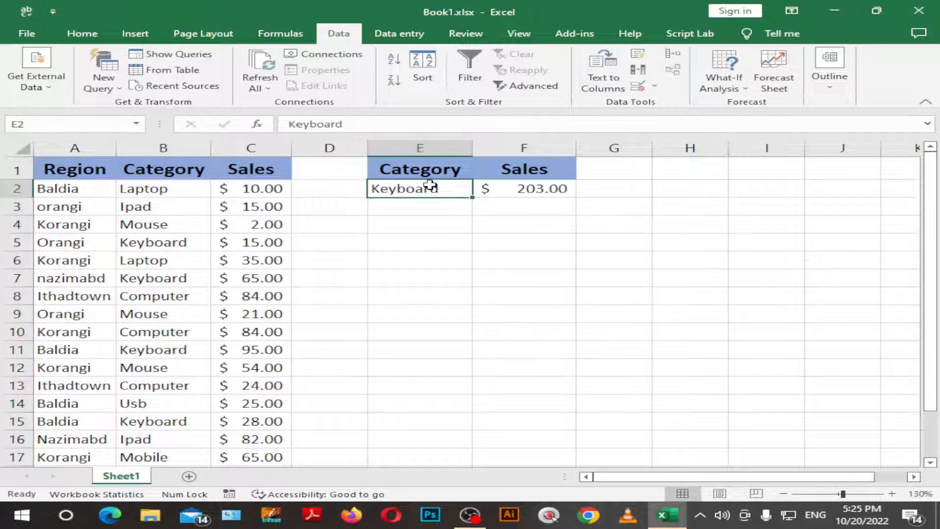
pyautogui.press('F2')
pyautogui.press('BackSpace')
pyautogui.press('BackSpace')
pyautogui.press('BackSpace')
pyautogui.press('BackSpace')
pyautogui.press('BackSpace')
pyautogui.press('BackSpace')
pyautogui.press('BackSpace')
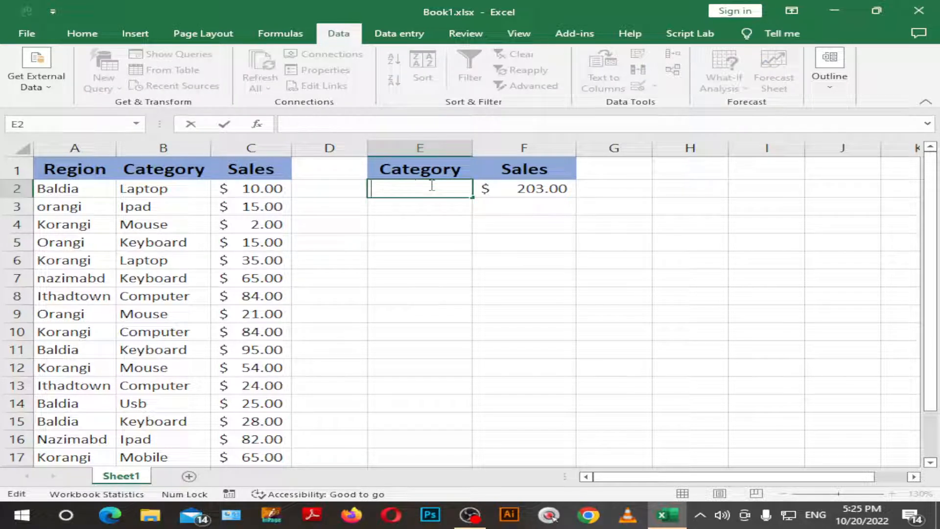
pyautogui.write('Mouse')
pyautogui.press('Return')
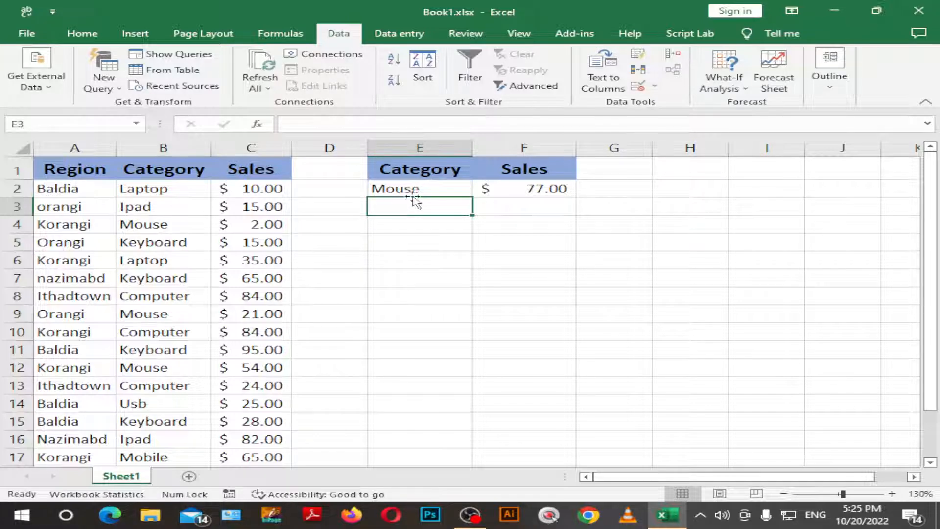
# Examine the region choices offered in cell A2 and the DSUM formula in F2 against the criterion in E2
pyautogui.click(412, 191)
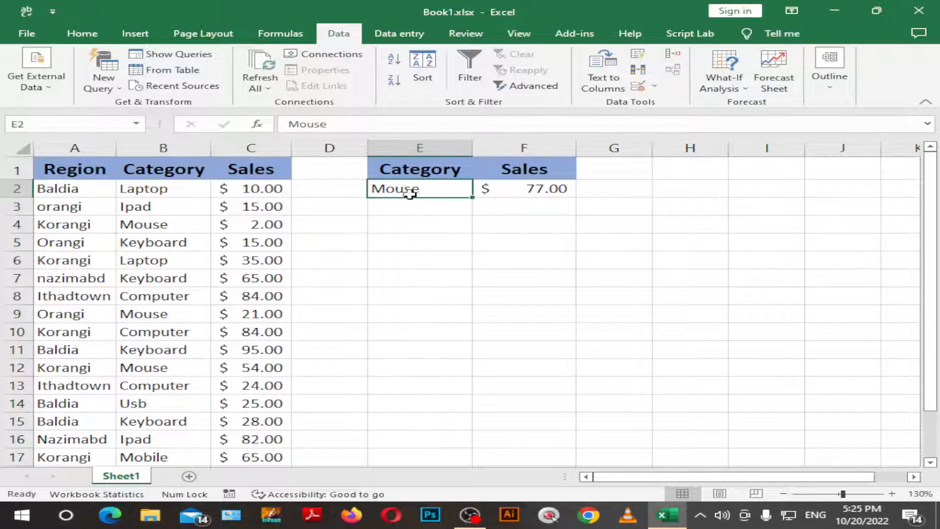
pyautogui.click(110, 195)
pyautogui.click(125, 190)
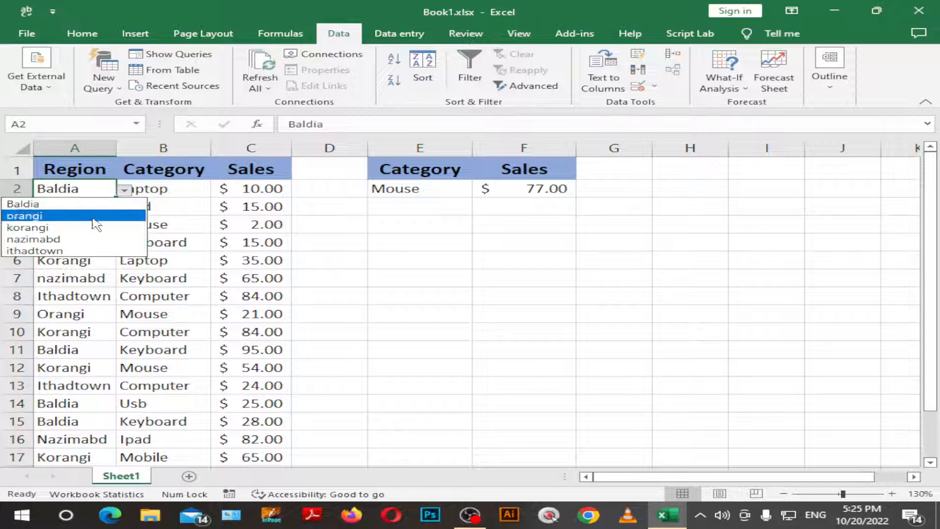
pyautogui.click(424, 231)
pyautogui.click(435, 185)
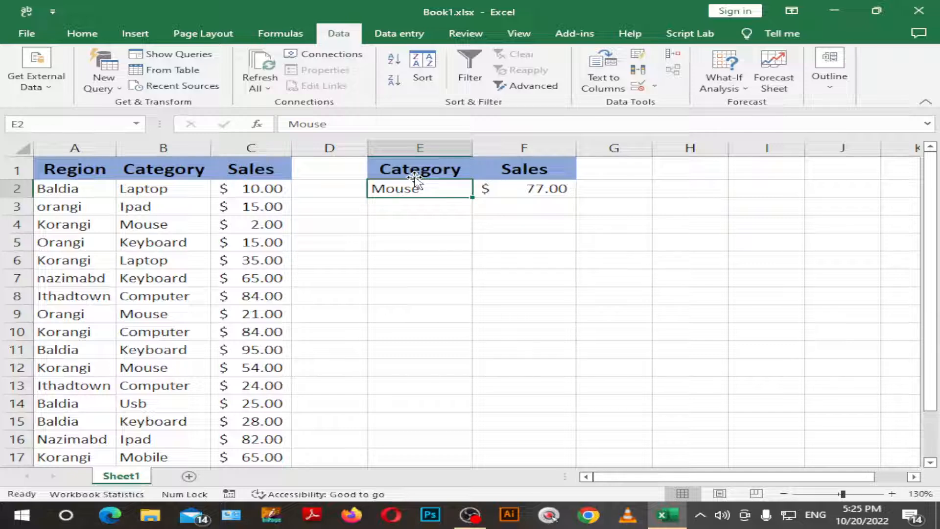
pyautogui.click(450, 207)
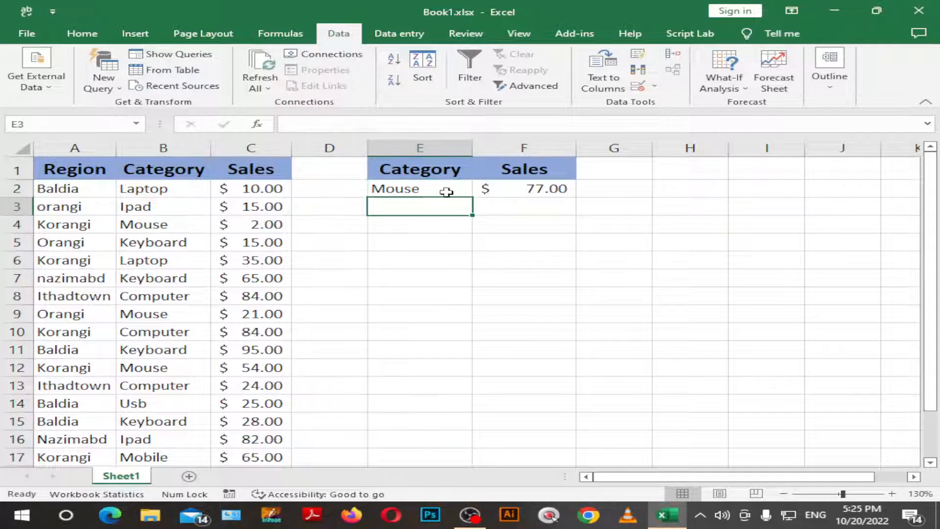
pyautogui.click(550, 187)
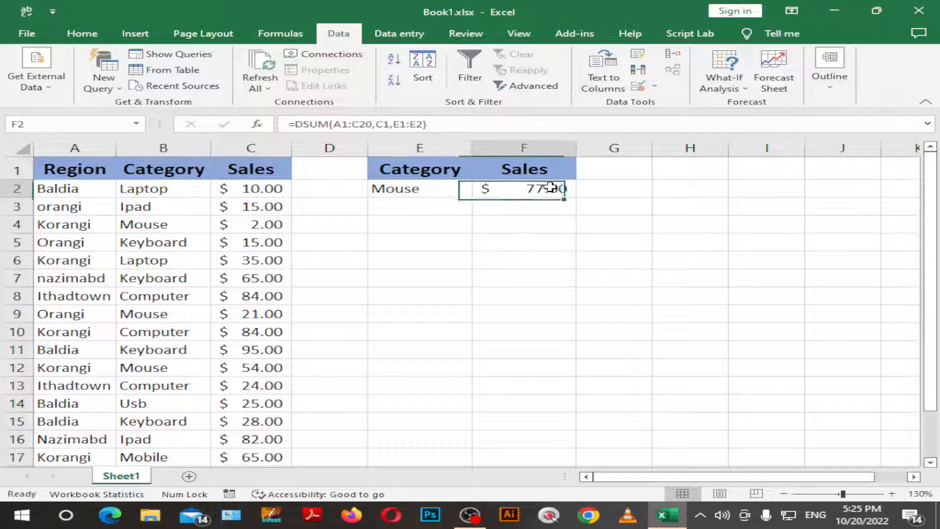
pyautogui.click(409, 201)
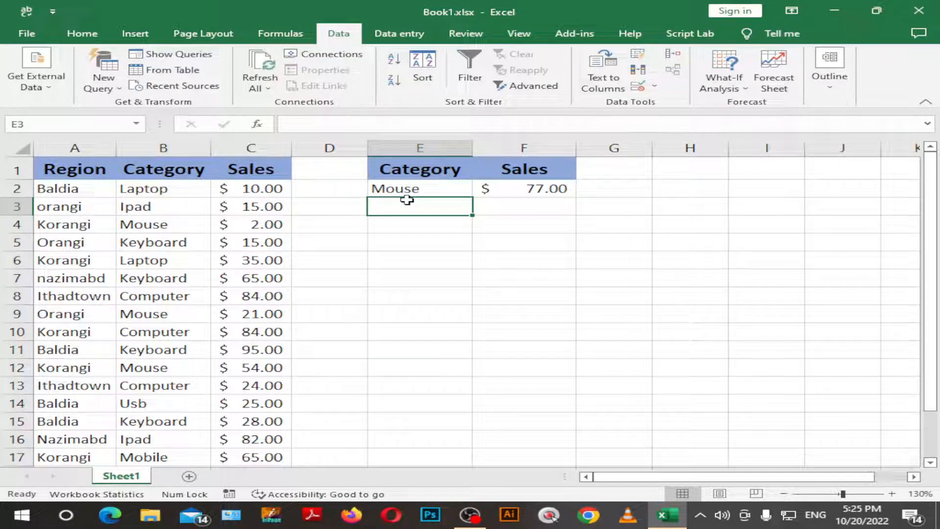
pyautogui.click(410, 191)
pyautogui.click(417, 202)
pyautogui.click(553, 183)
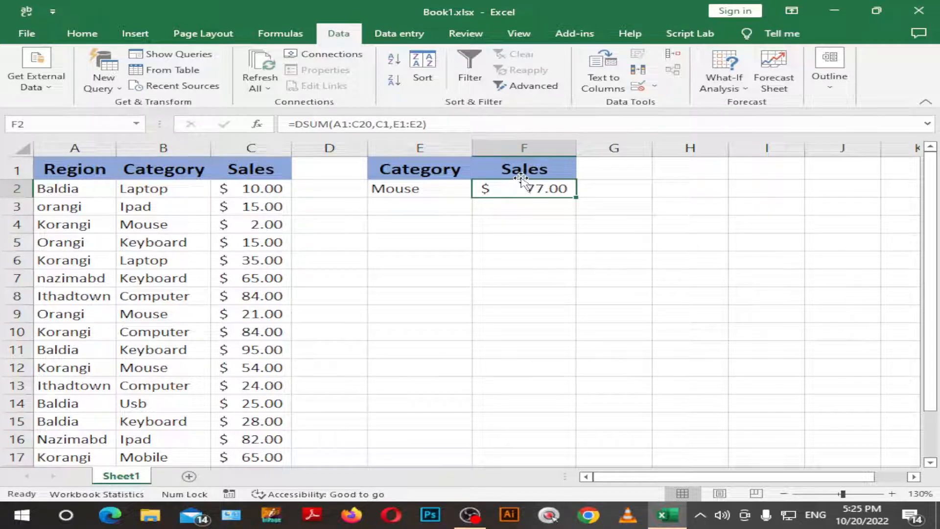
pyautogui.click(403, 191)
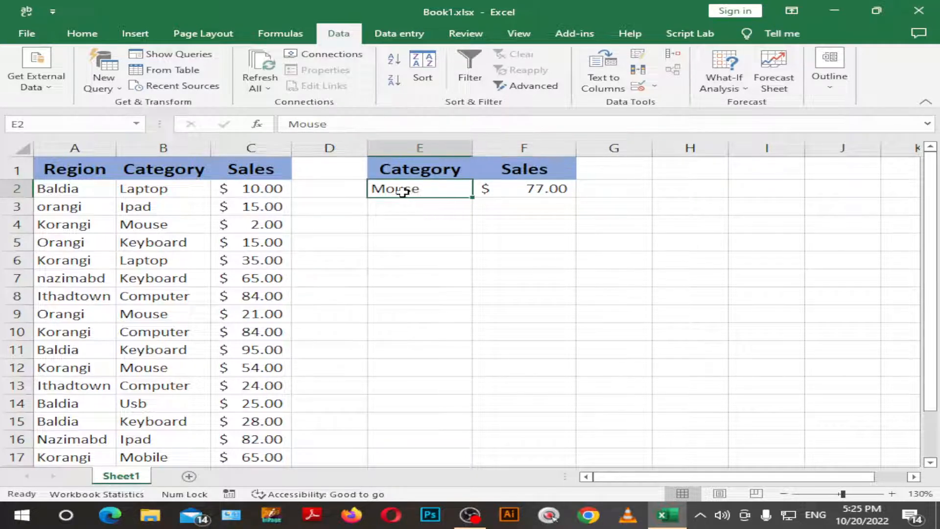
# Enter Keyboard as a second criterion in cell E3, below Mouse
pyautogui.click(443, 203)
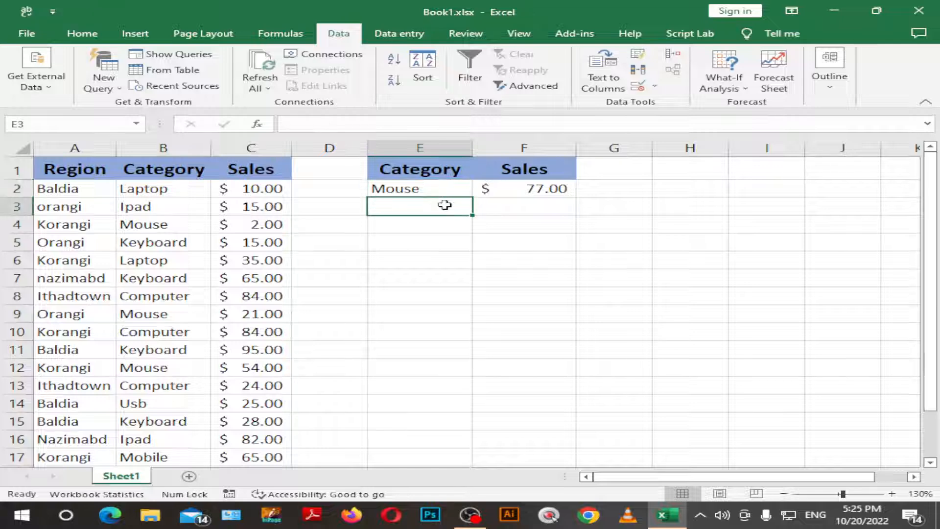
pyautogui.write('Keyboard')
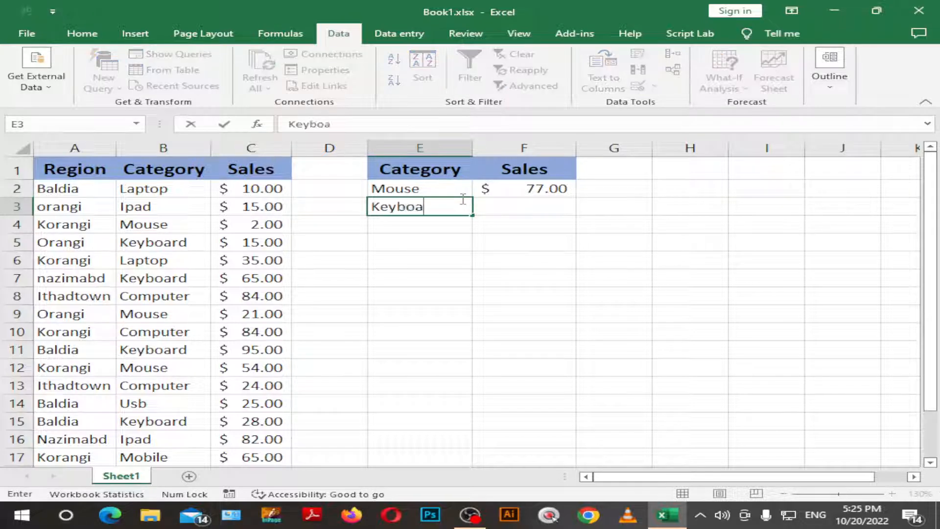
pyautogui.press('Return')
pyautogui.press('Up')
pyautogui.press('Up')
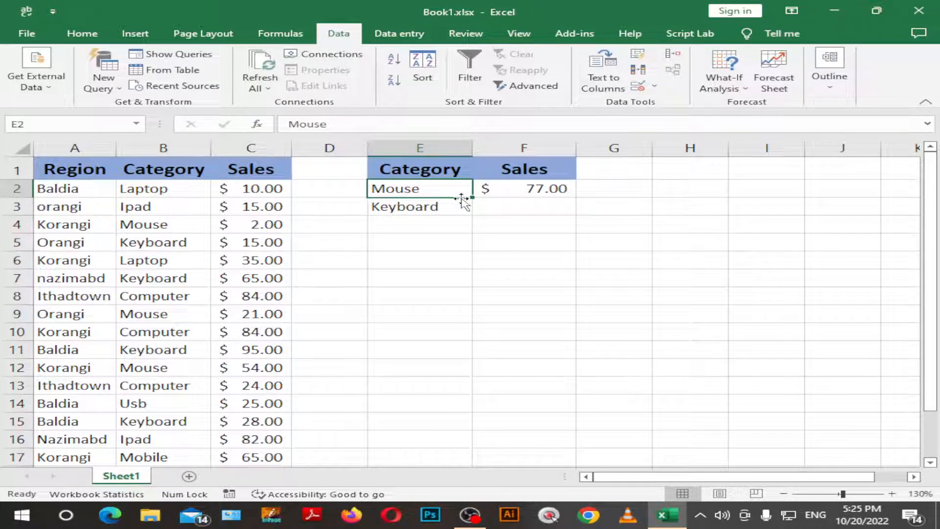
pyautogui.press('Right')
# Clear both category criteria from cells E2 and E3
pyautogui.click(460, 194)
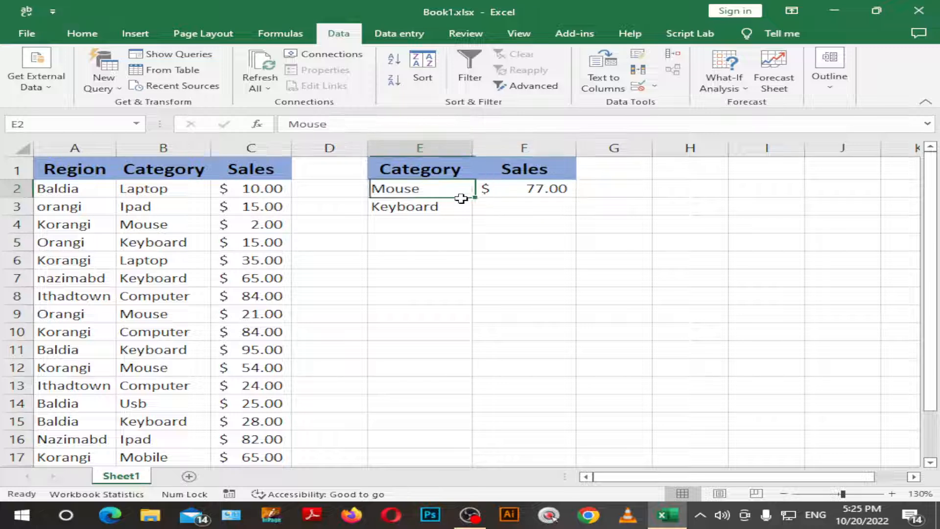
pyautogui.press('Delete')
pyautogui.click(462, 201)
pyautogui.press('Delete')
# Reopen the DSUM arguments in cell F2, review them, and extend the Criteria range to E1:E2:E3
pyautogui.press('Up')
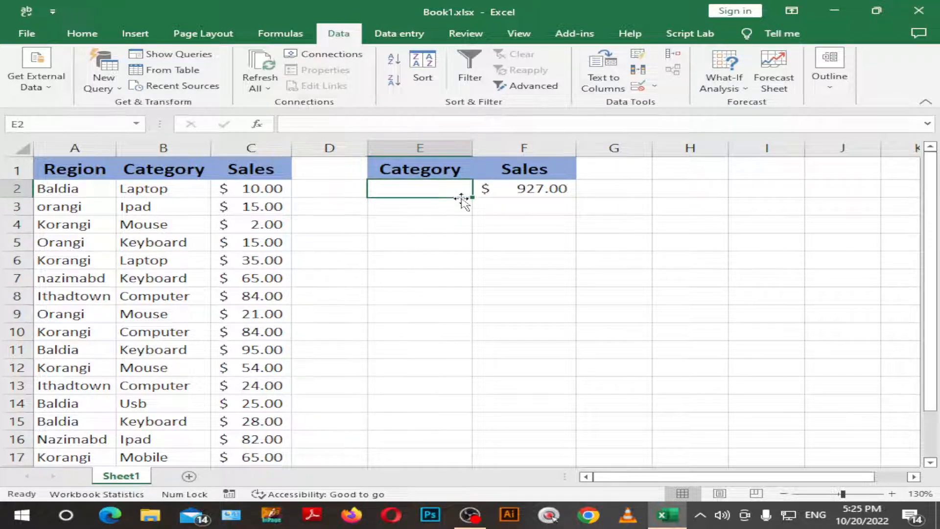
pyautogui.press('Right')
pyautogui.press('F2')
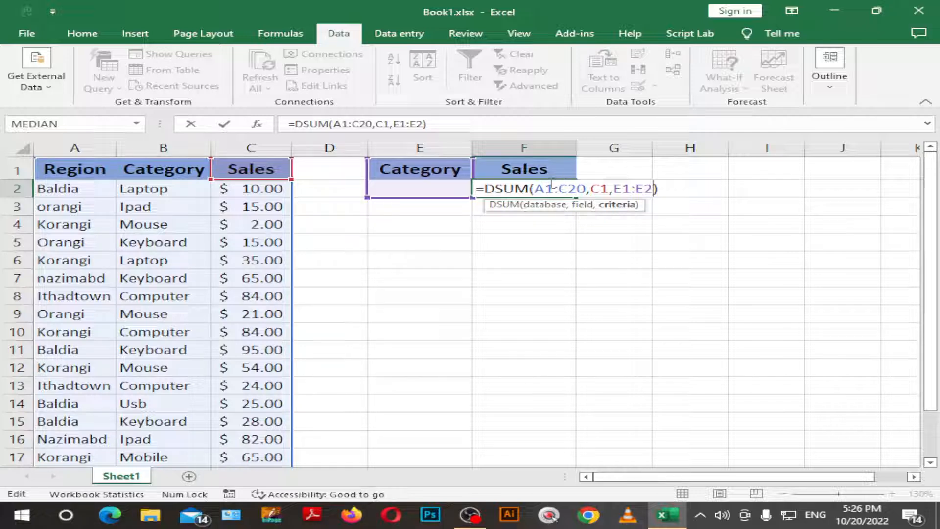
pyautogui.click(257, 124)
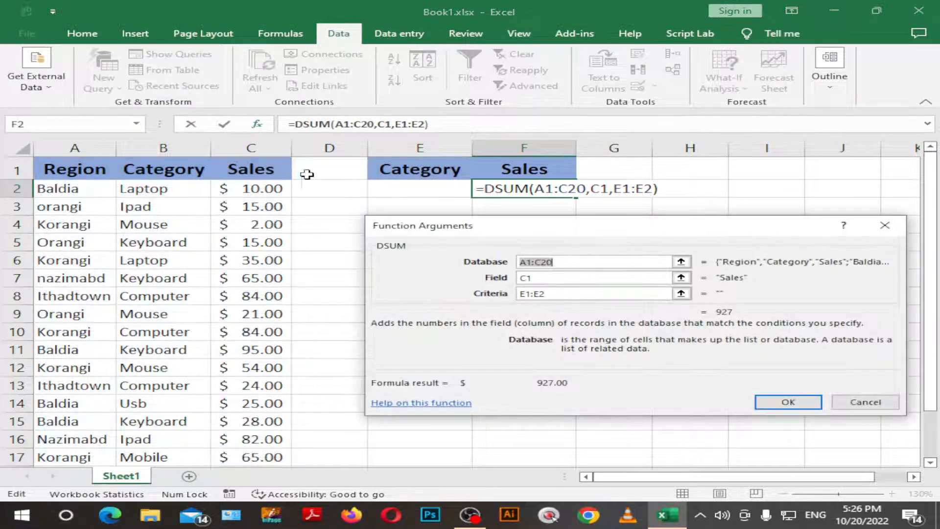
pyautogui.click(575, 263)
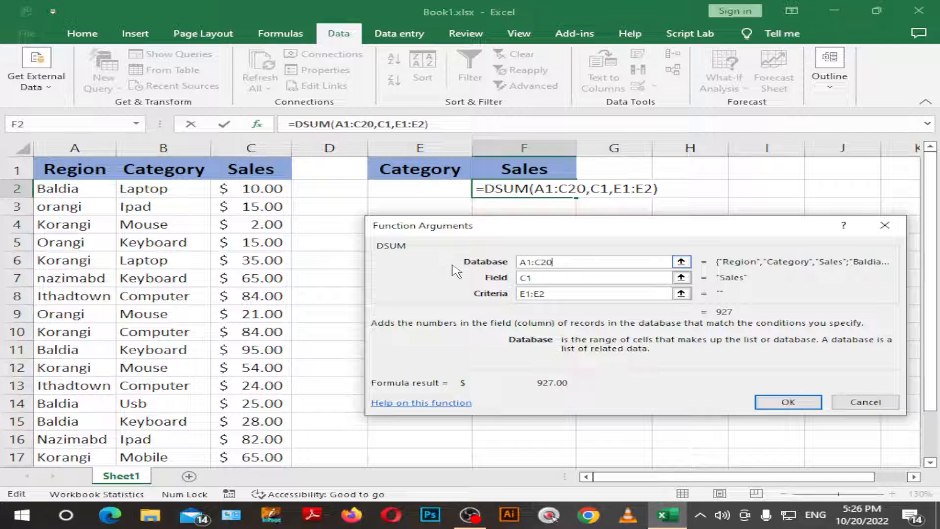
pyautogui.doubleClick(596, 258)
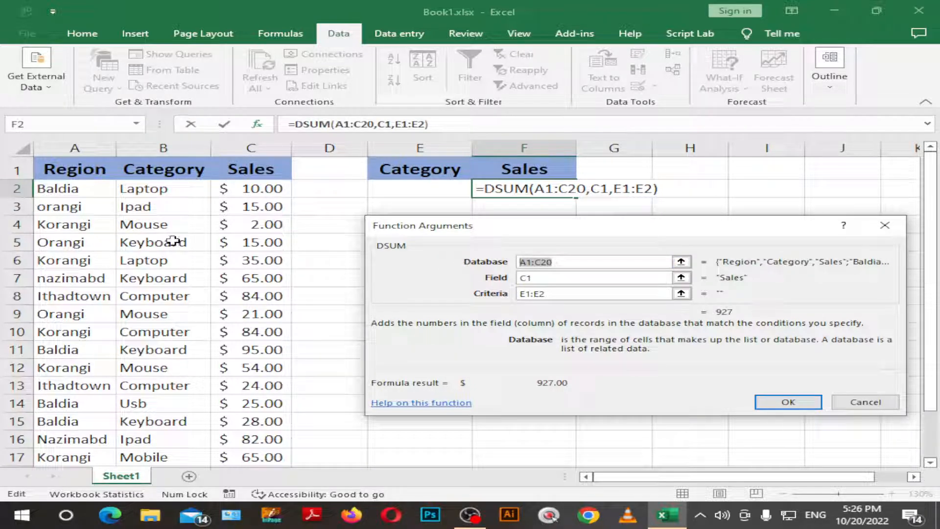
pyautogui.click(553, 279)
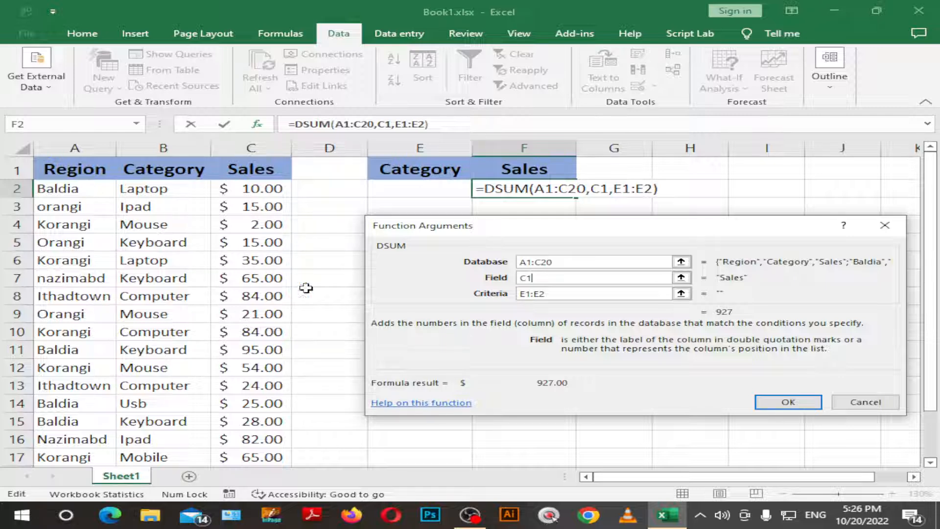
pyautogui.click(550, 294)
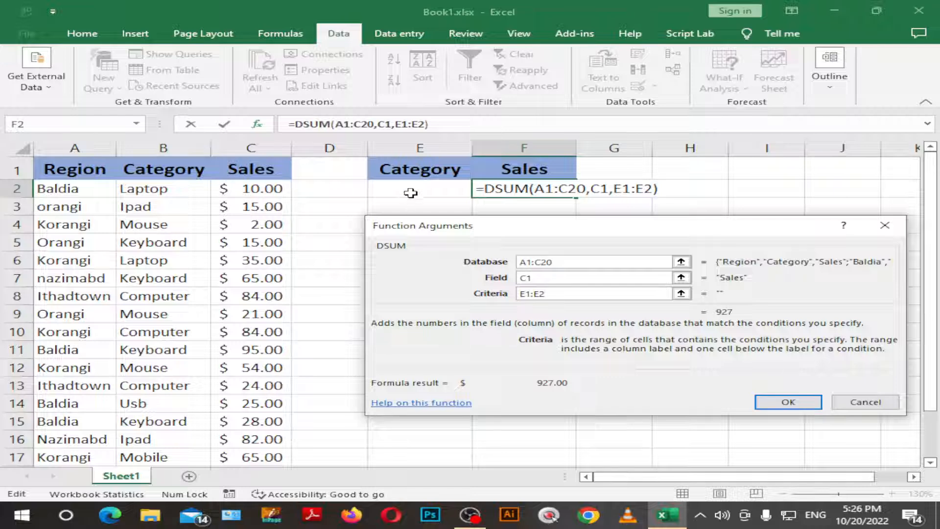
pyautogui.write(':')
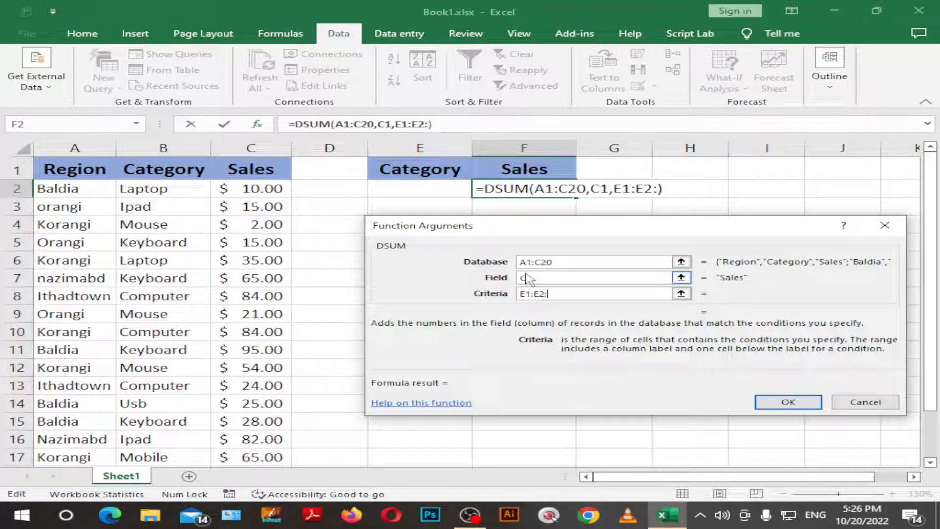
pyautogui.write('E3')
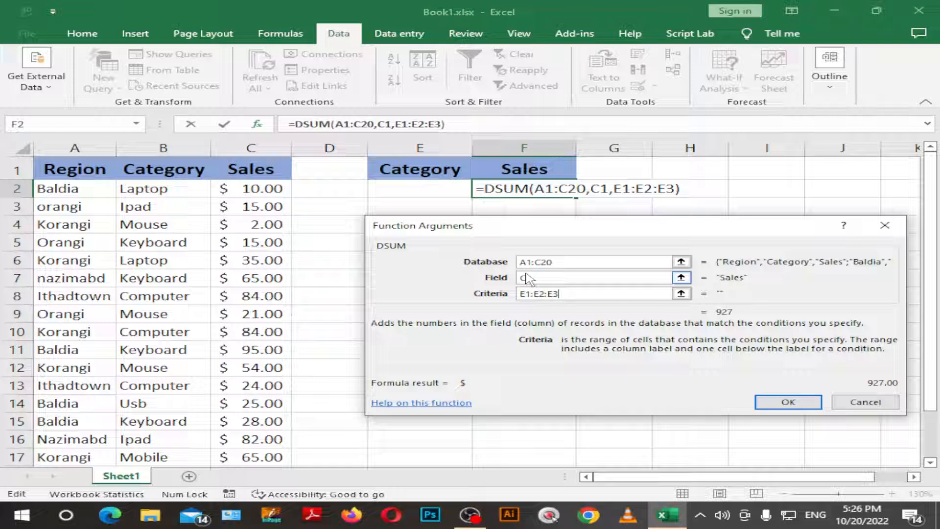
pyautogui.press('Return')
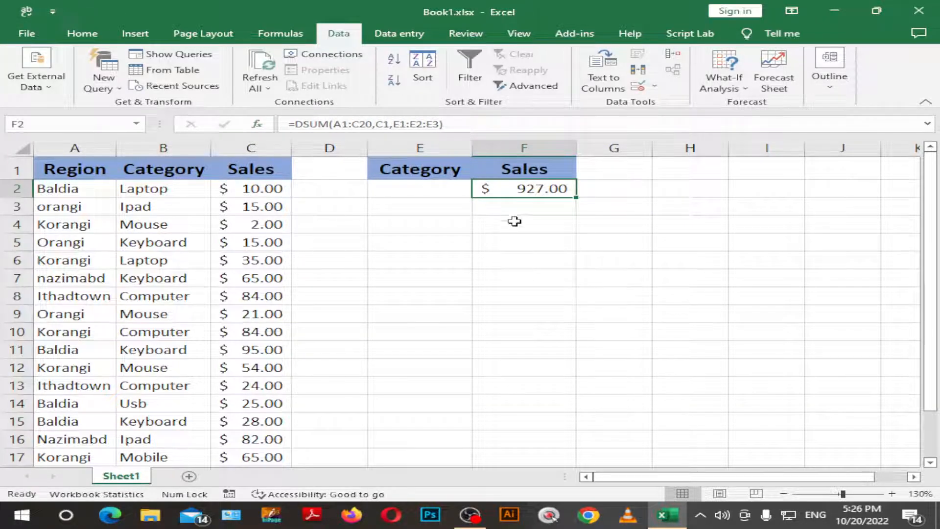
# Reopen the DSUM arguments in cell F2 and set the Criteria range to E1:E3
pyautogui.doubleClick(489, 196)
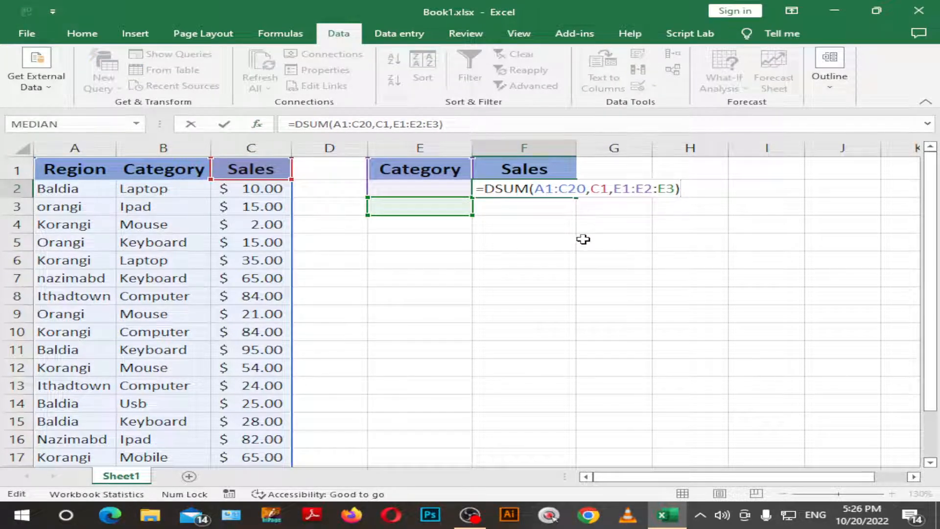
pyautogui.press('Return')
pyautogui.doubleClick(531, 188)
pyautogui.click(257, 124)
pyautogui.doubleClick(573, 293)
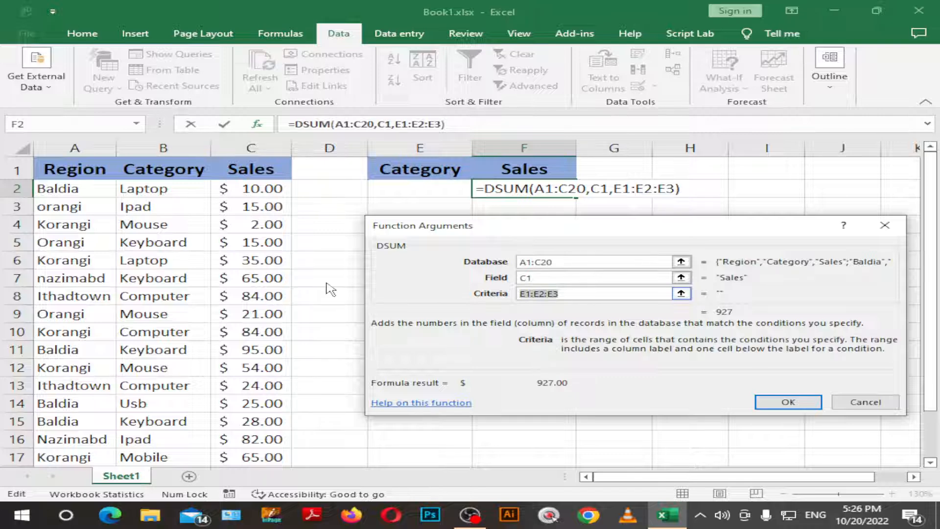
pyautogui.press('BackSpace')
pyautogui.click(401, 173)
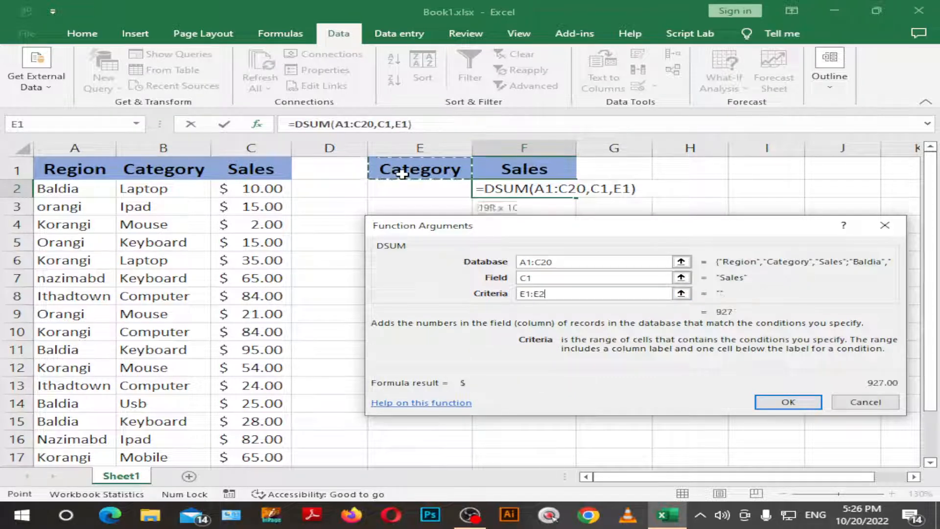
pyautogui.moveTo(401, 172); pyautogui.dragTo(425, 204)
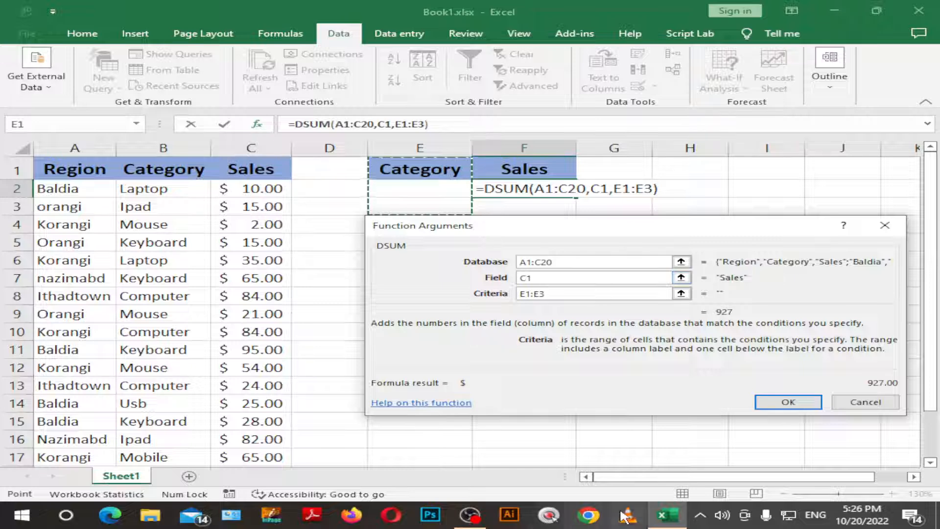
pyautogui.click(786, 403)
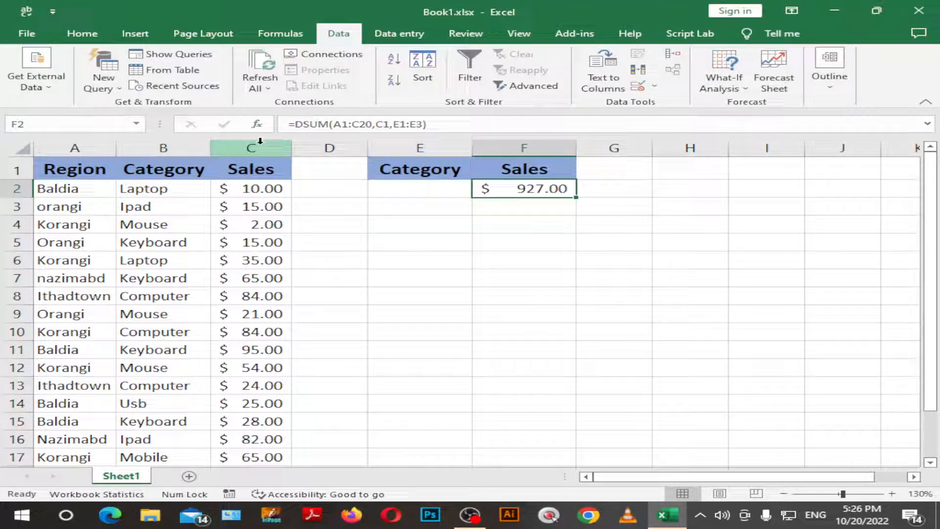
# Enter laptop in E2 and Mouse in E3 as category criteria, and check the DSUM total in F2
pyautogui.click(419, 185)
pyautogui.write('laptop')
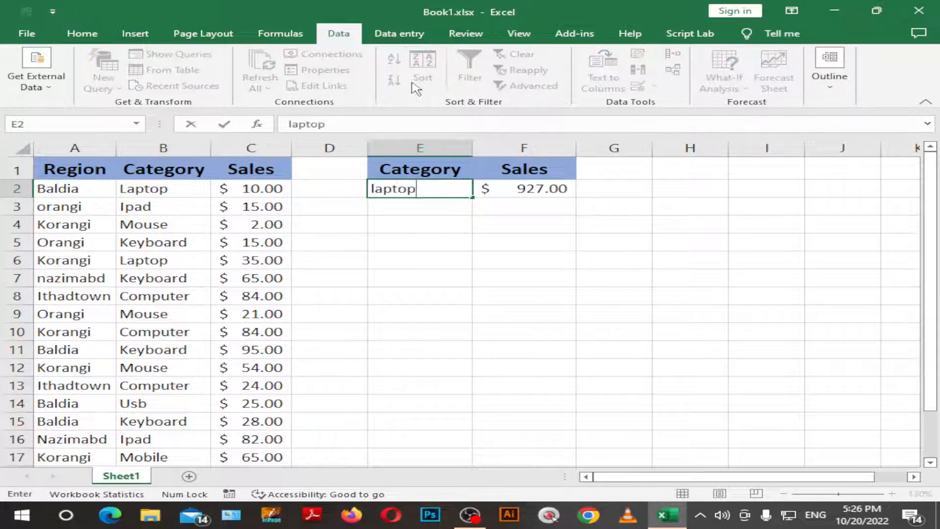
pyautogui.press('Return')
pyautogui.write('Mo')
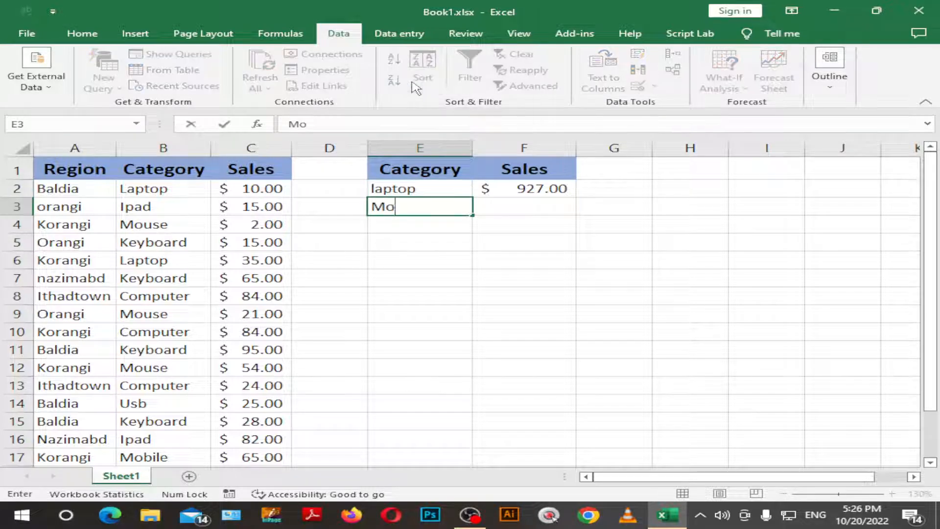
pyautogui.write('use')
pyautogui.press('Return')
pyautogui.press('Up')
pyautogui.press('Up')
pyautogui.press('Right')
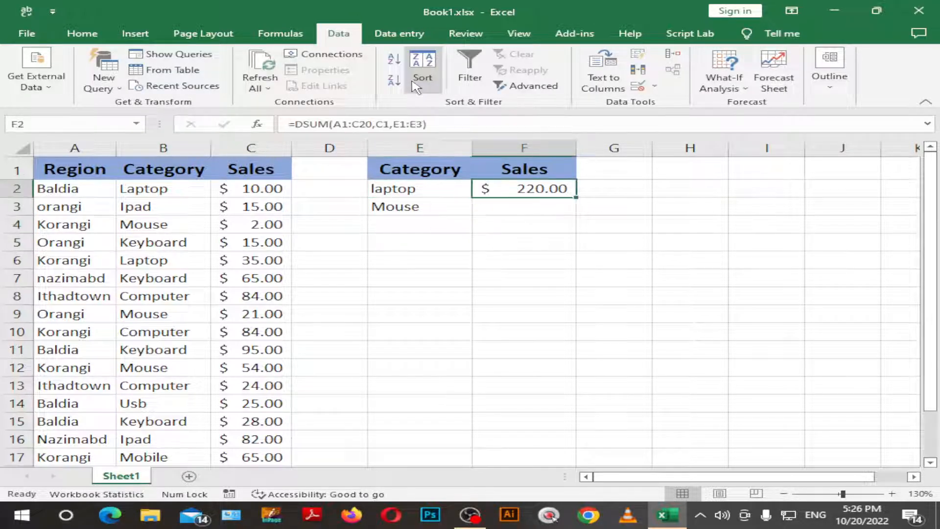
# Change the second category criterion in cell E3 to Usb
pyautogui.press('Left')
pyautogui.press('Right')
pyautogui.press('Left')
pyautogui.press('Down')
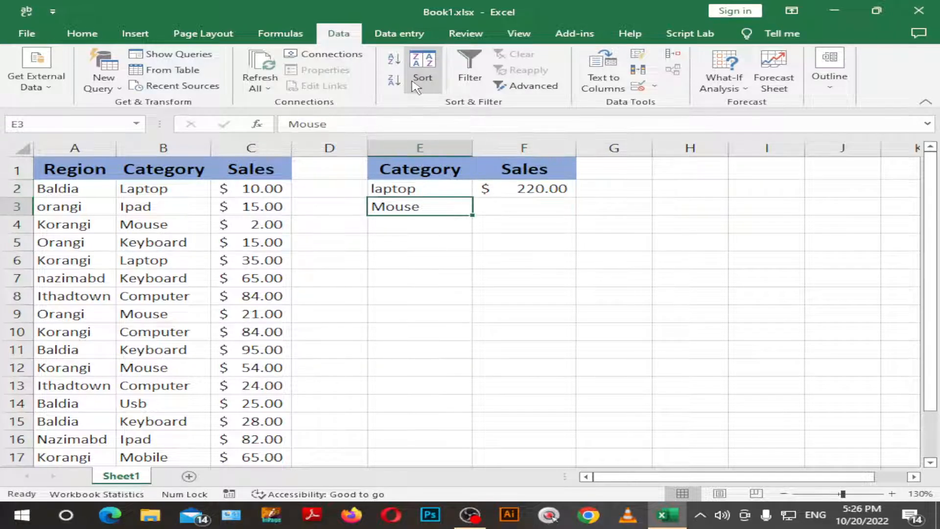
pyautogui.write('Usb')
pyautogui.press('Return')
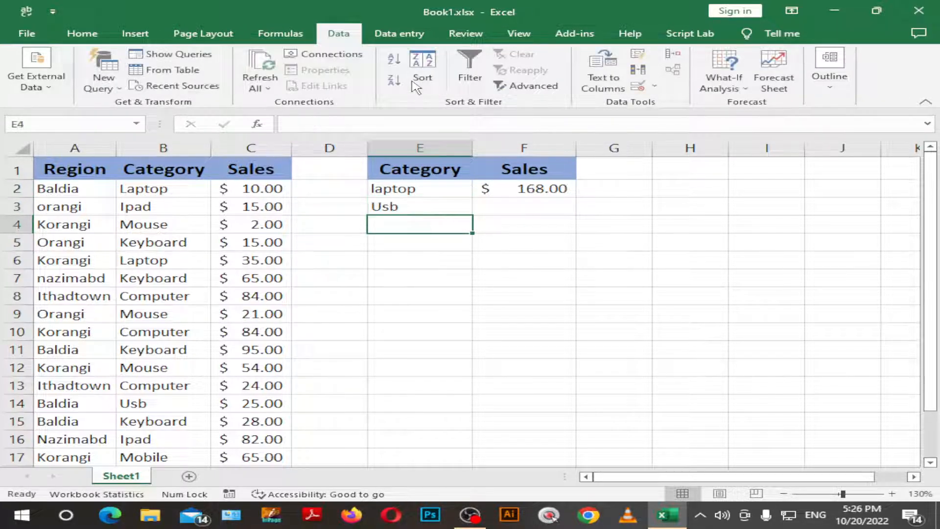
# Replace the first category criterion in cell E2 with Mouse
pyautogui.press('Up')
pyautogui.press('Up')
pyautogui.press('Down')
pyautogui.press('Up')
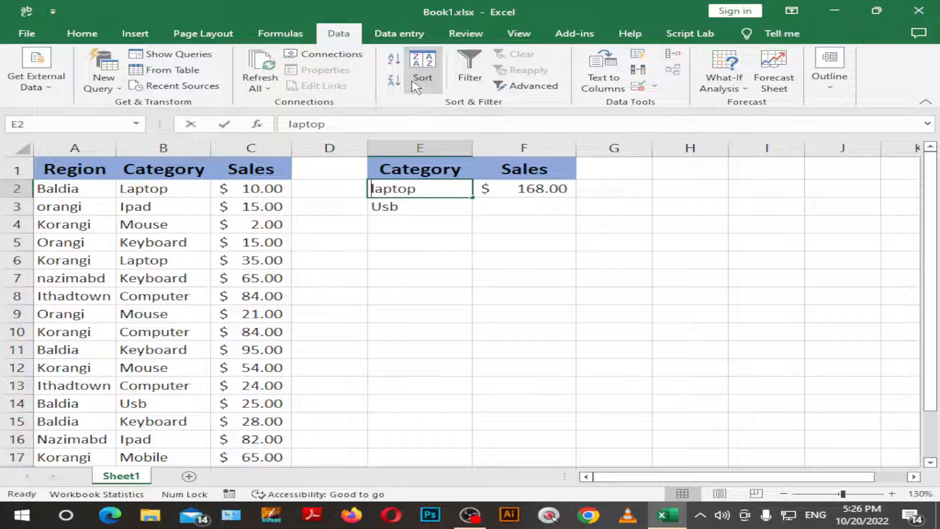
pyautogui.write('MOus')
pyautogui.press('BackSpace')
pyautogui.press('BackSpace')
pyautogui.press('BackSpace')
pyautogui.press('BackSpace')
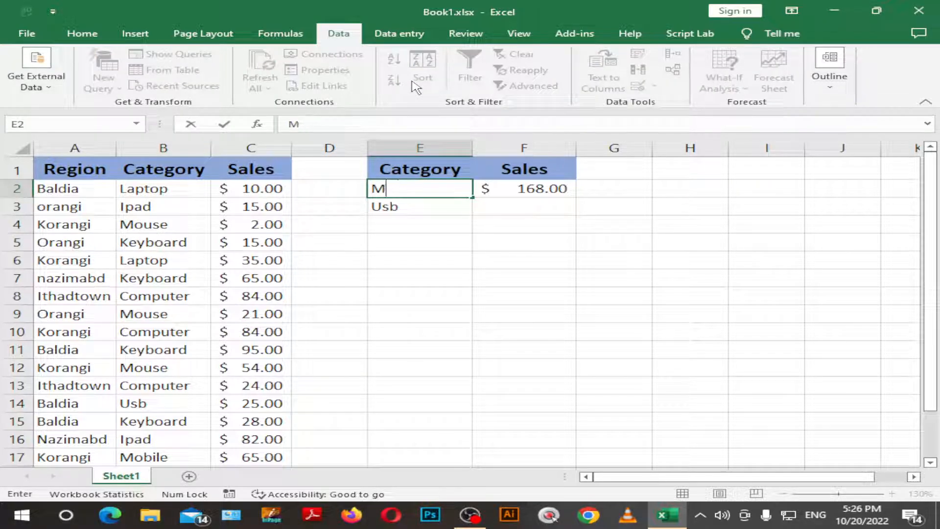
pyautogui.write('ouse')
pyautogui.press('Return')
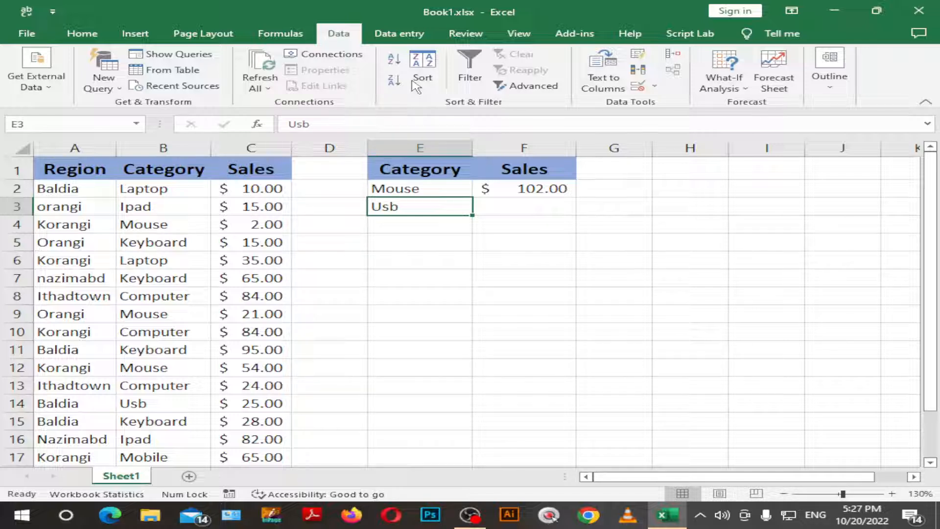
# Clear the Usb criterion from cell E3
pyautogui.press('Up')
pyautogui.press('Down')
pyautogui.press('Delete')
pyautogui.press('Up')
# Remove the DSUM formula from cell F2 below the Sales header
pyautogui.press('Right')
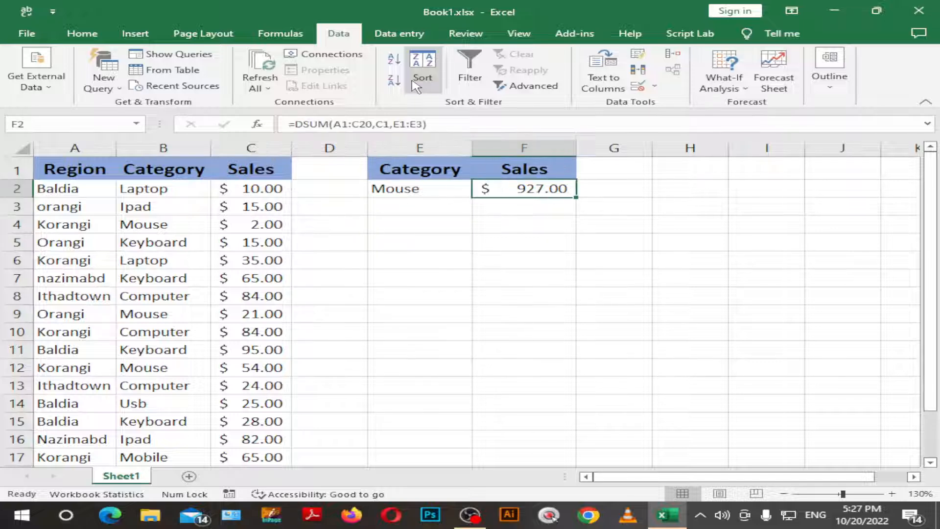
pyautogui.press('F2')
pyautogui.press('BackSpace')
pyautogui.press('BackSpace')
pyautogui.press('BackSpace')
pyautogui.press('BackSpace')
pyautogui.press('BackSpace')
pyautogui.press('BackSpace')
pyautogui.press('BackSpace')
pyautogui.press('BackSpace')
pyautogui.press('BackSpace')
pyautogui.press('BackSpace')
pyautogui.press('BackSpace')
pyautogui.press('BackSpace')
pyautogui.press('BackSpace')
pyautogui.press('BackSpace')
pyautogui.press('BackSpace')
pyautogui.press('BackSpace')
pyautogui.press('BackSpace')
pyautogui.press('BackSpace')
pyautogui.press('BackSpace')
pyautogui.press('BackSpace')
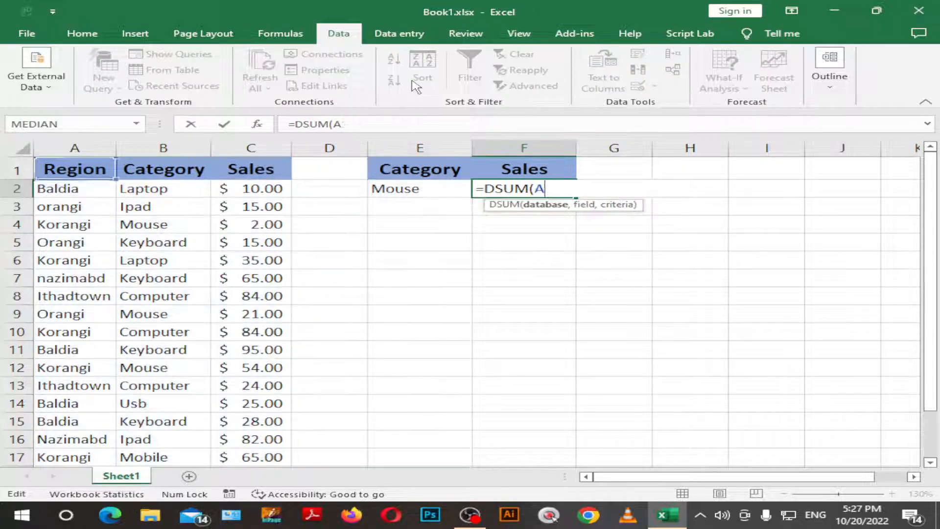
pyautogui.press('Return')
# Move the Category/Sales criteria table from E1:F2 one column over to F1:G2, freeing column E
pyautogui.press('Up')
pyautogui.press('Left')
pyautogui.press('Up')
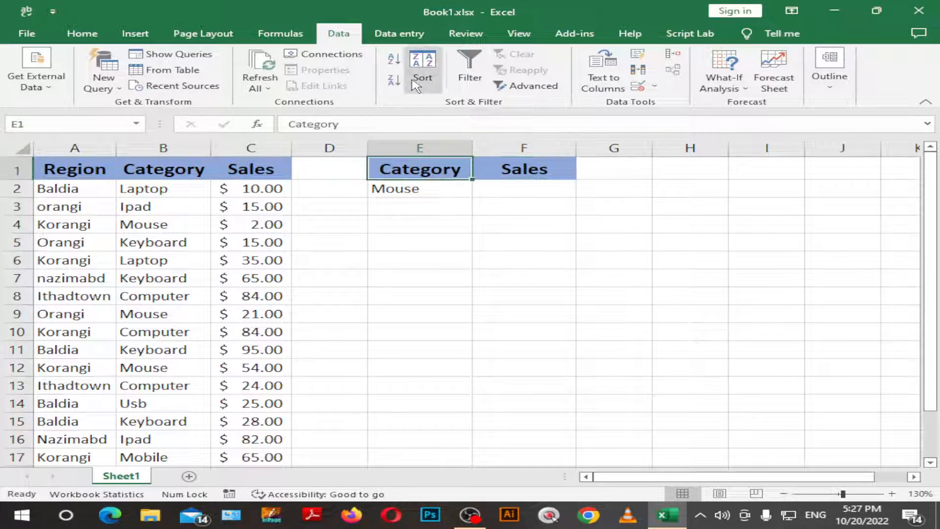
pyautogui.hotkey('shift', 'Right')
pyautogui.hotkey('shift', 'Down')
pyautogui.hotkey('ctrl', 'c')
pyautogui.press('Right')
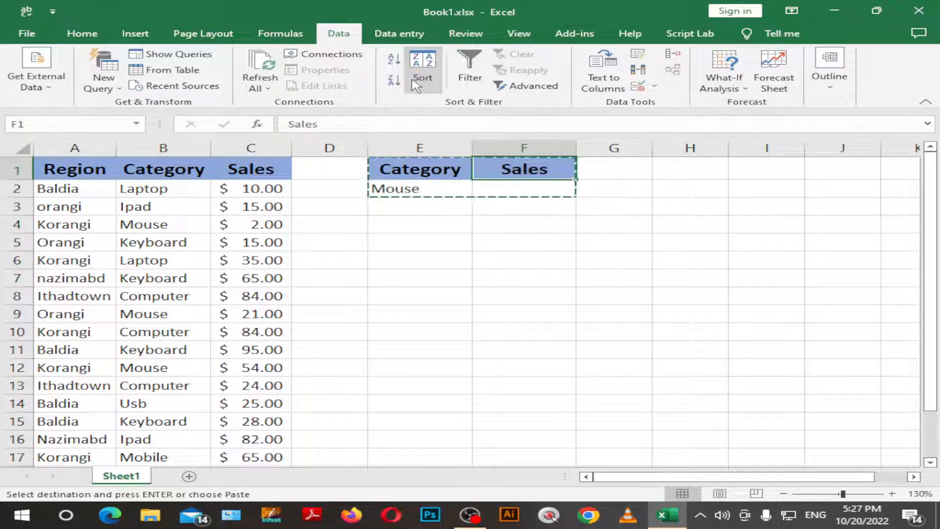
pyautogui.hotkey('ctrl', 'v')
pyautogui.press('Left')
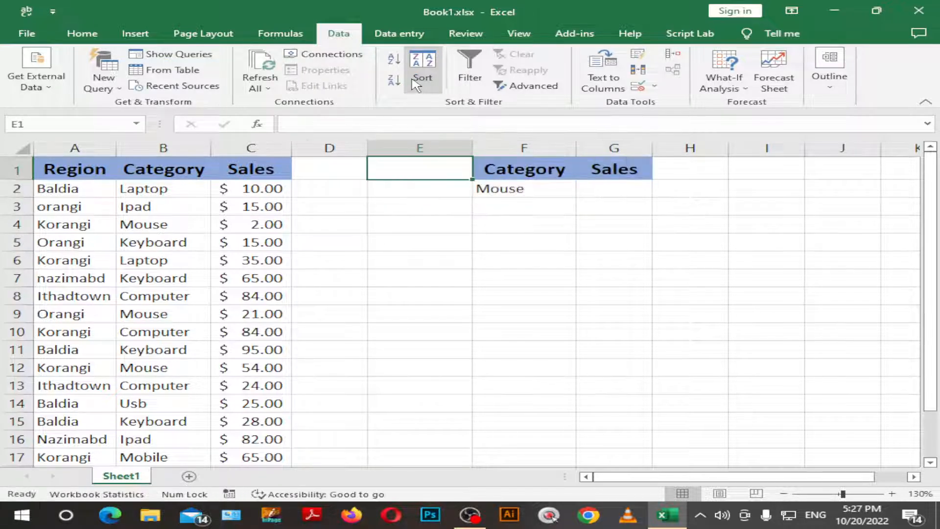
pyautogui.press('Right')
pyautogui.press('Left')
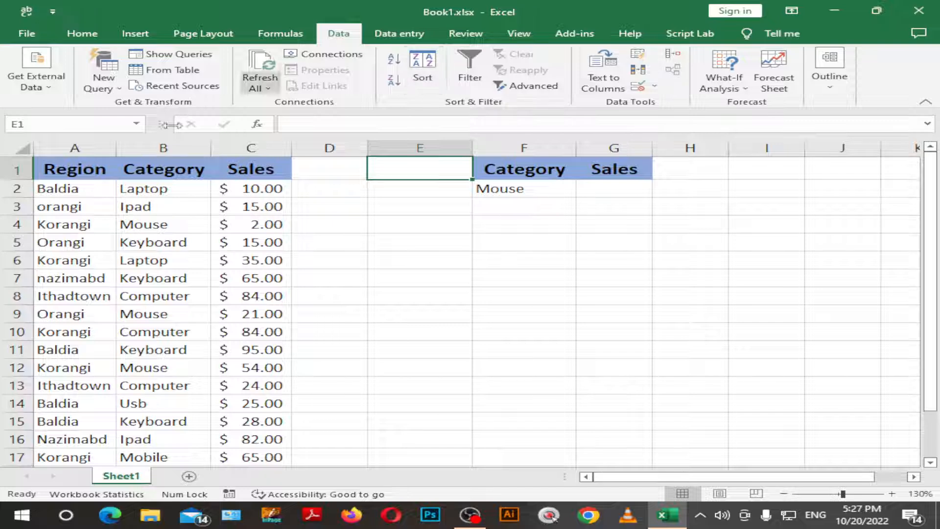
# Copy the Region header from A1 into E1, in front of the Category header of the criteria table
pyautogui.click(73, 173)
pyautogui.hotkey('ctrl', 'c')
pyautogui.click(425, 171)
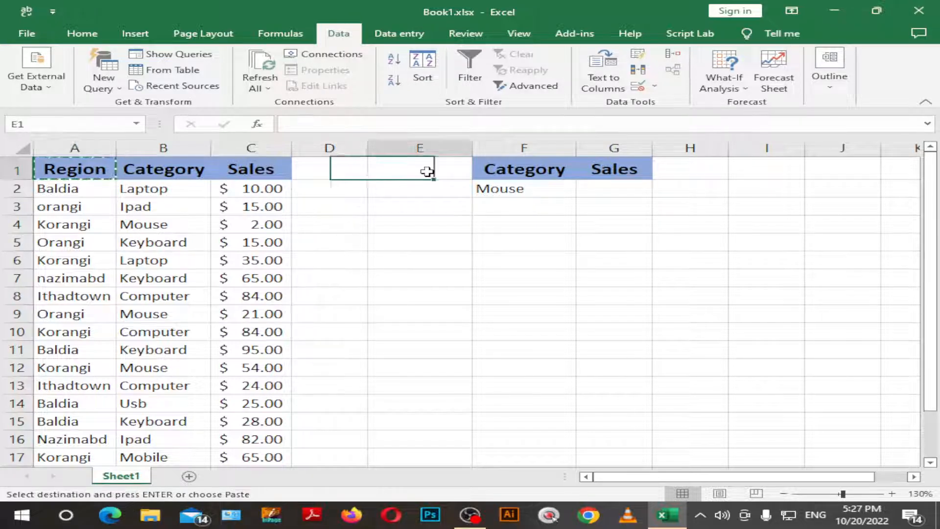
pyautogui.hotkey('ctrl', 'v')
pyautogui.click(442, 237)
pyautogui.click(443, 159)
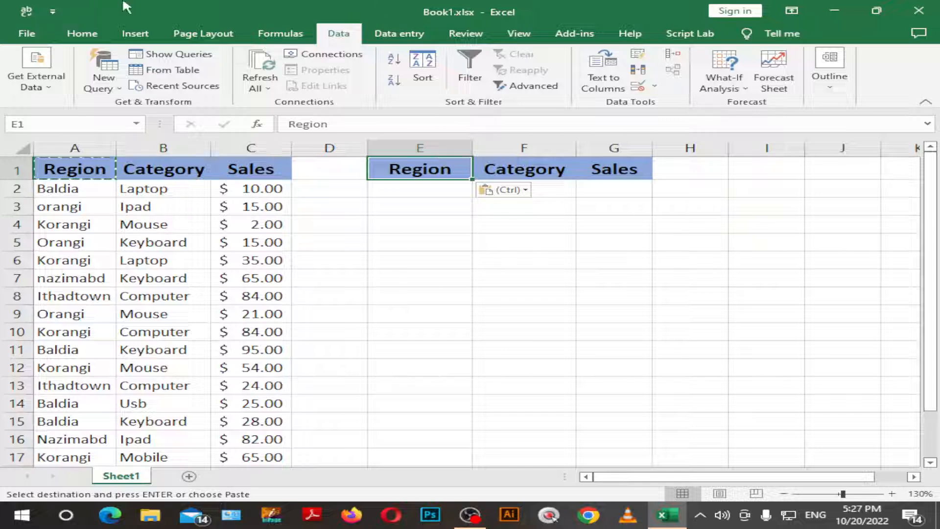
pyautogui.click(405, 192)
pyautogui.click(524, 194)
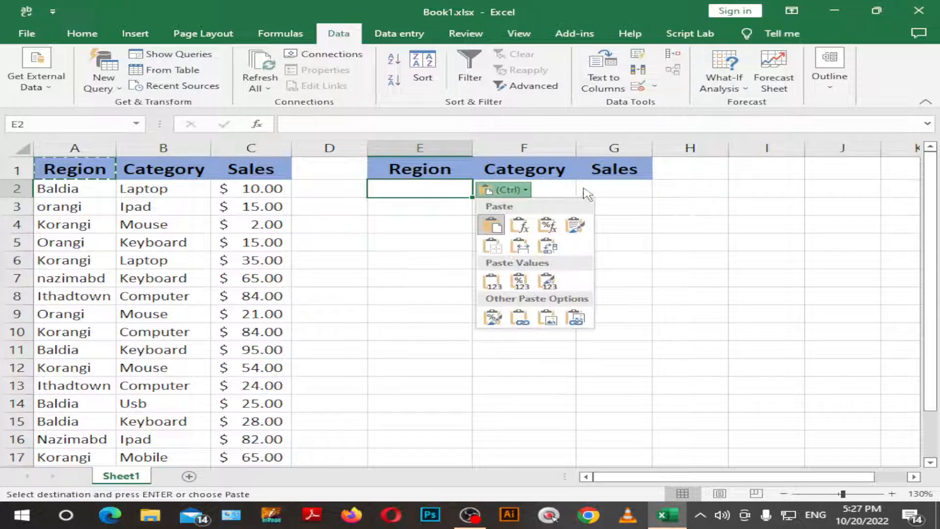
pyautogui.click(645, 218)
pyautogui.click(566, 203)
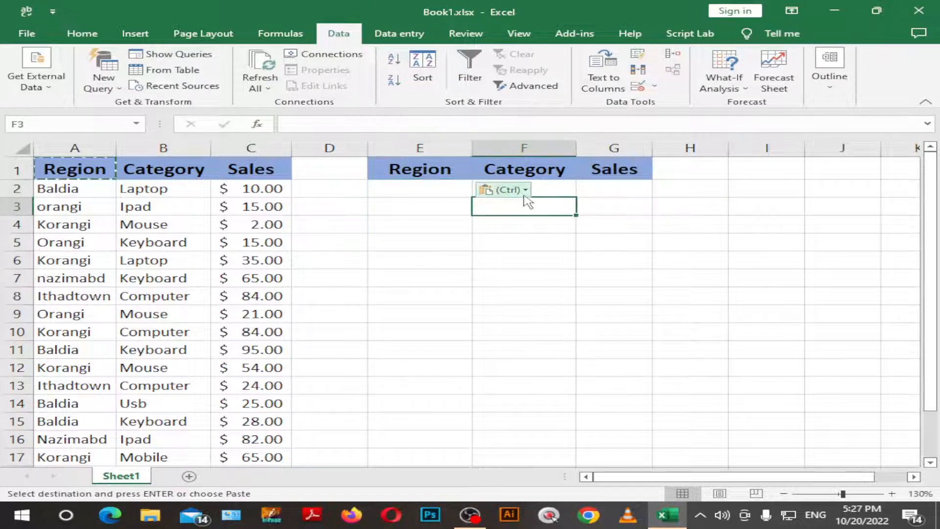
pyautogui.click(553, 282)
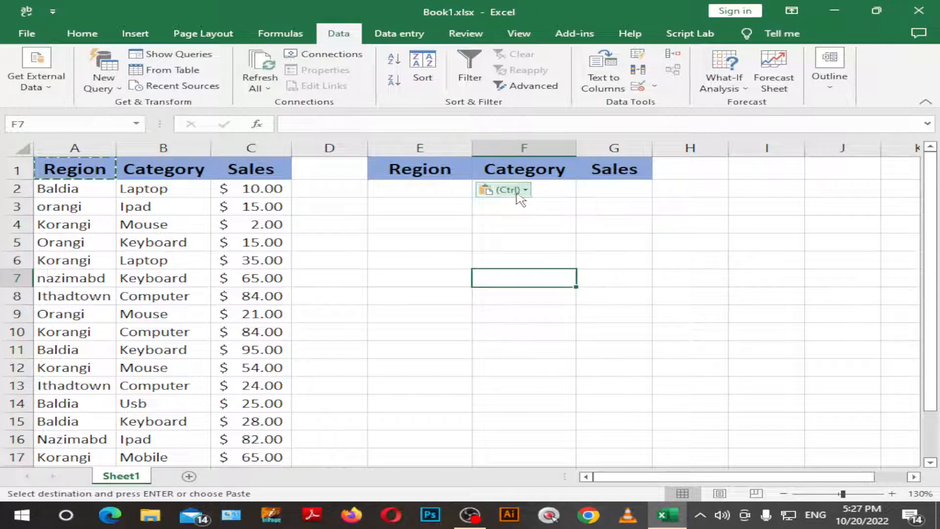
pyautogui.click(519, 192)
pyautogui.click(491, 224)
pyautogui.click(565, 227)
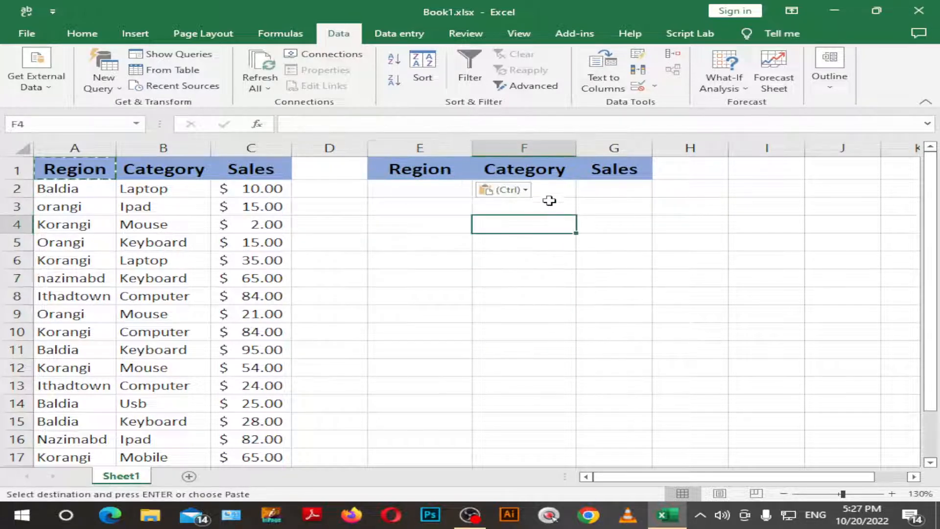
pyautogui.click(554, 191)
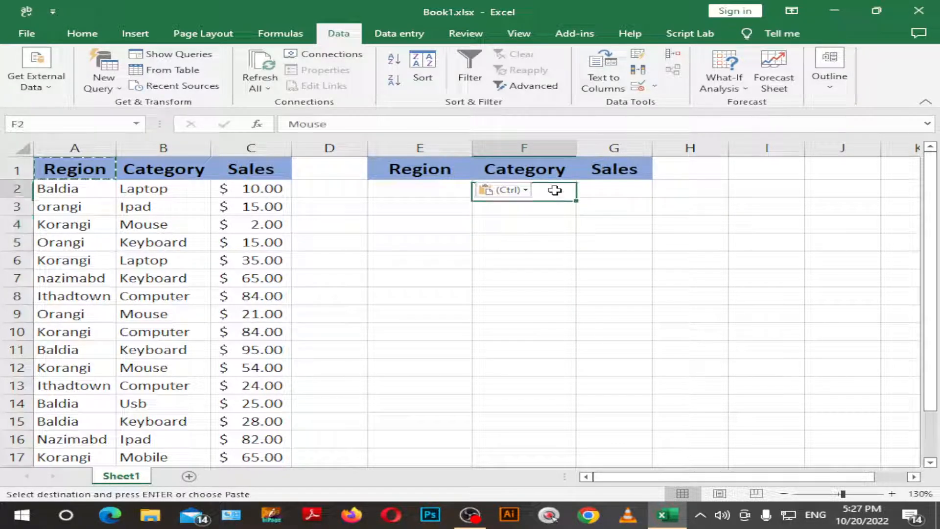
pyautogui.click(511, 190)
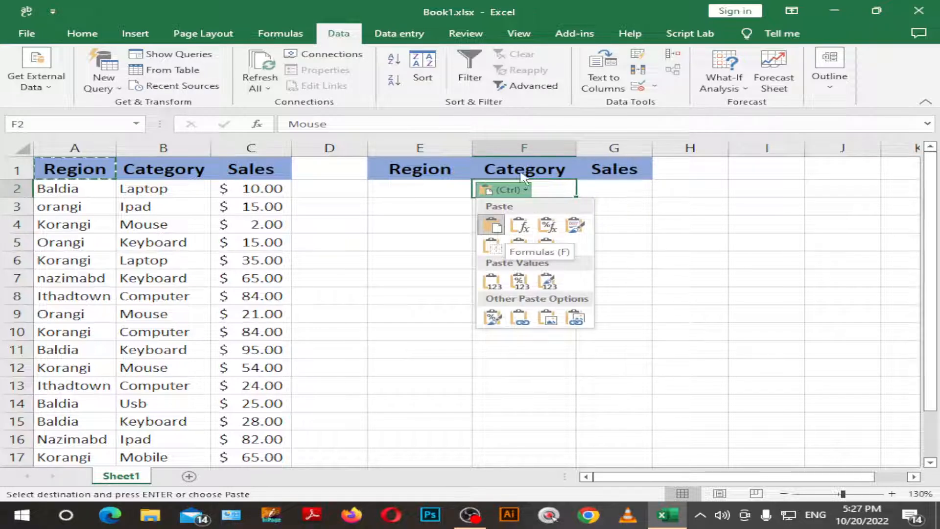
pyautogui.click(438, 174)
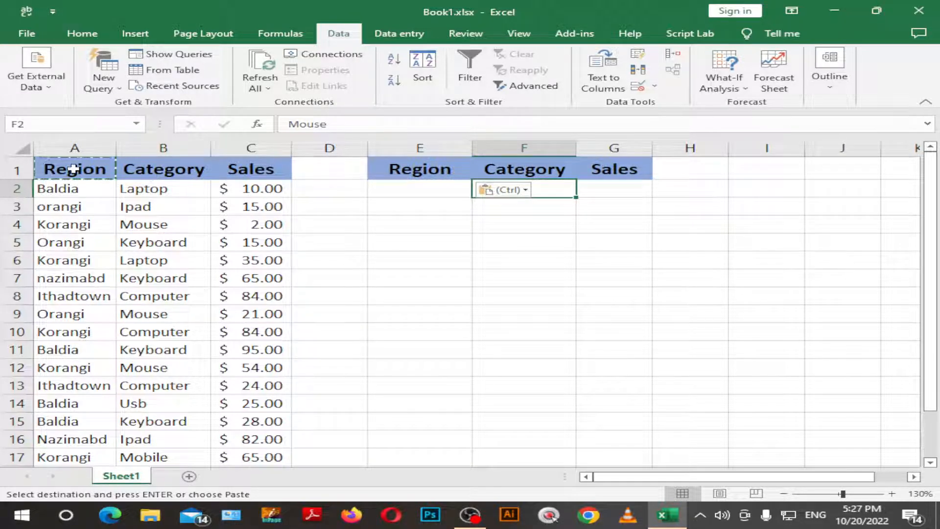
pyautogui.click(410, 175)
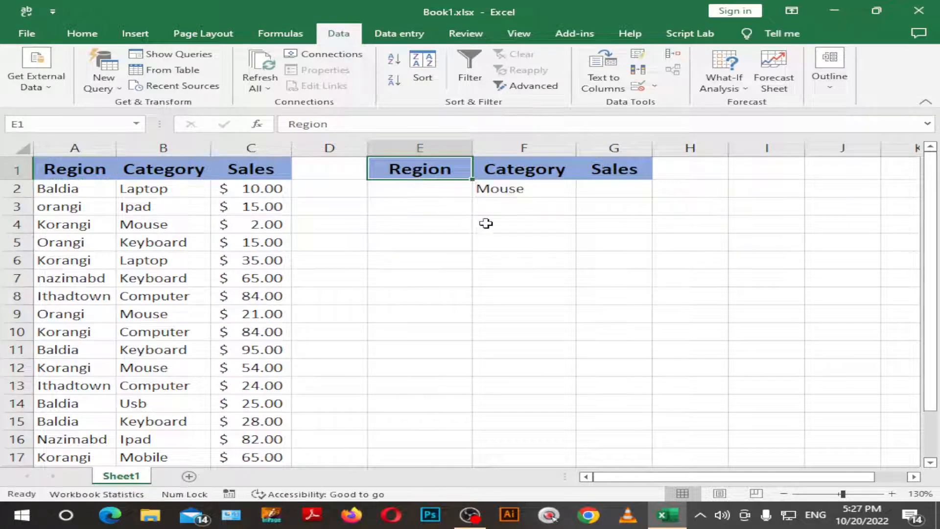
# Replace the category criterion in F2 with Laptop and enter Baldia as the region criterion in E2
pyautogui.click(484, 222)
pyautogui.click(514, 186)
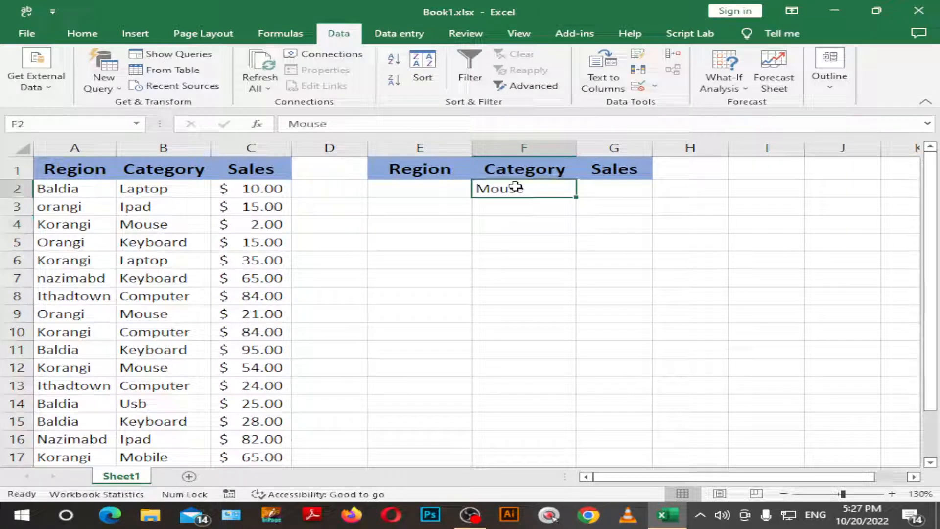
pyautogui.press('Delete')
pyautogui.press('Left')
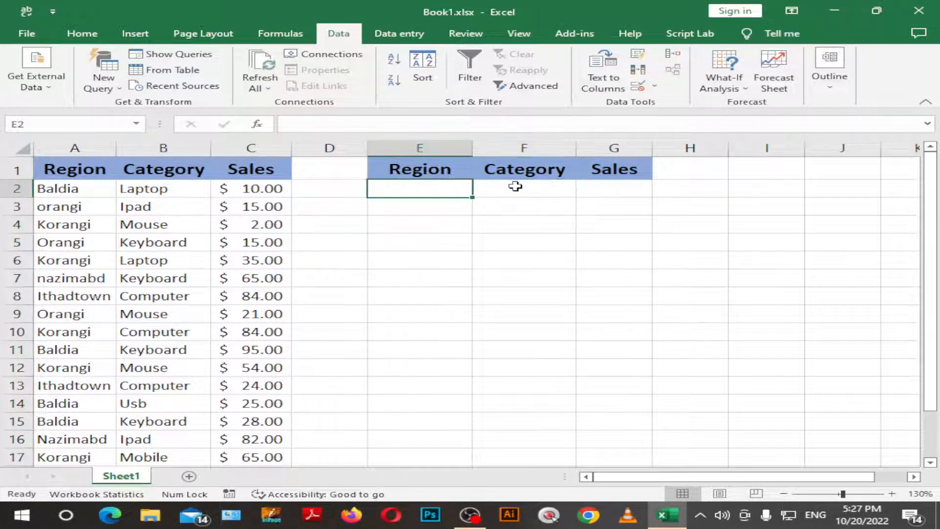
pyautogui.click(514, 186)
pyautogui.write(';l')
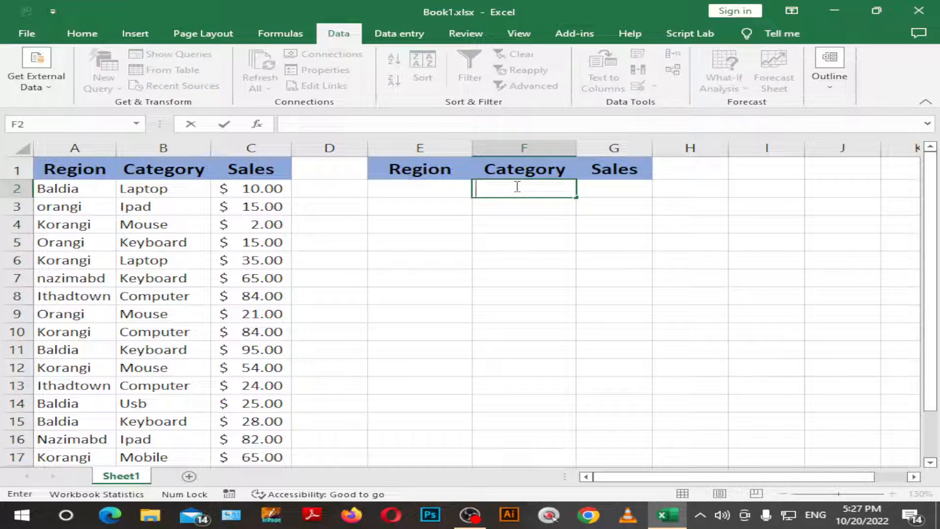
pyautogui.write('Lapt')
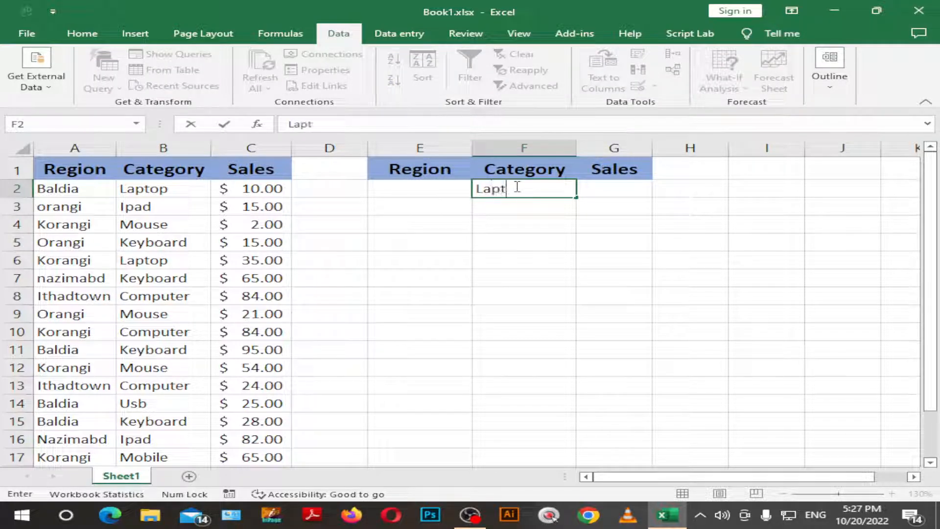
pyautogui.write('op')
pyautogui.press('Left')
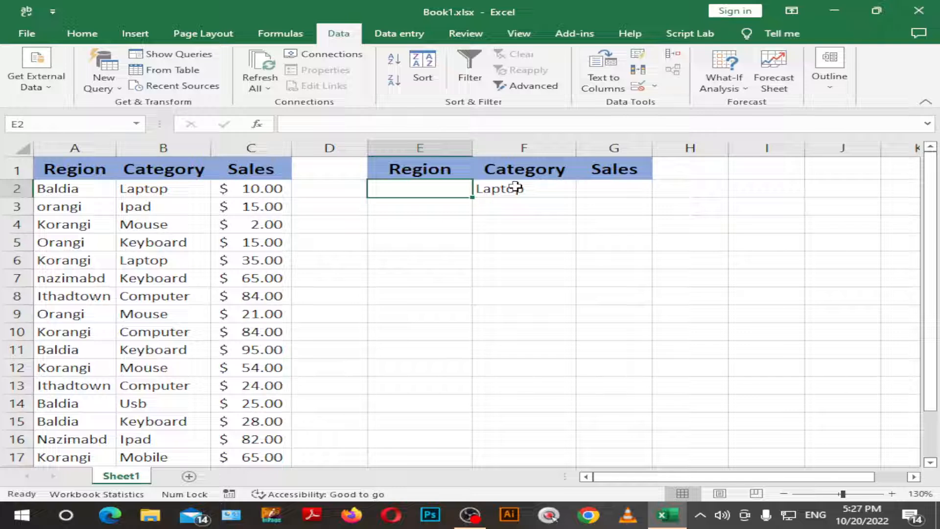
pyautogui.write('Baldia')
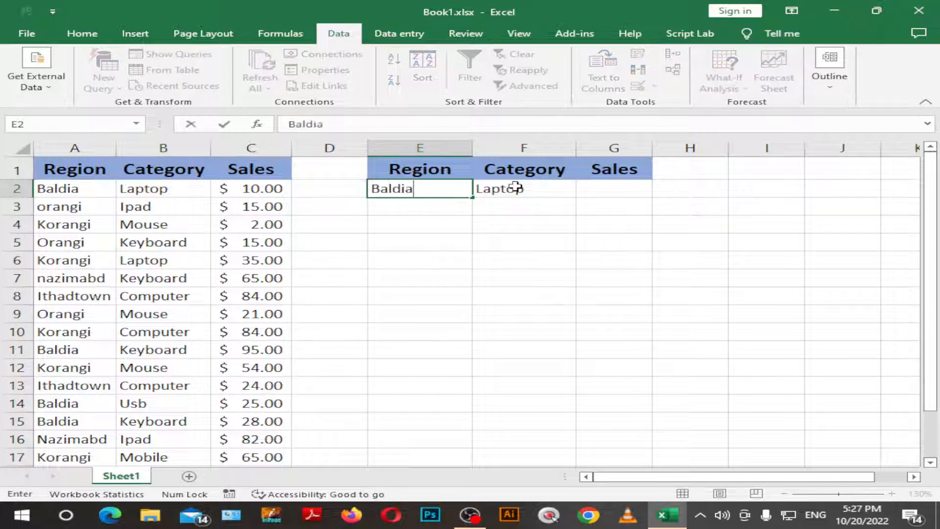
# Confirm the Baldia criterion in E2 and start a DSUM function in G2 with A1:C20 as the database
pyautogui.press('Return')
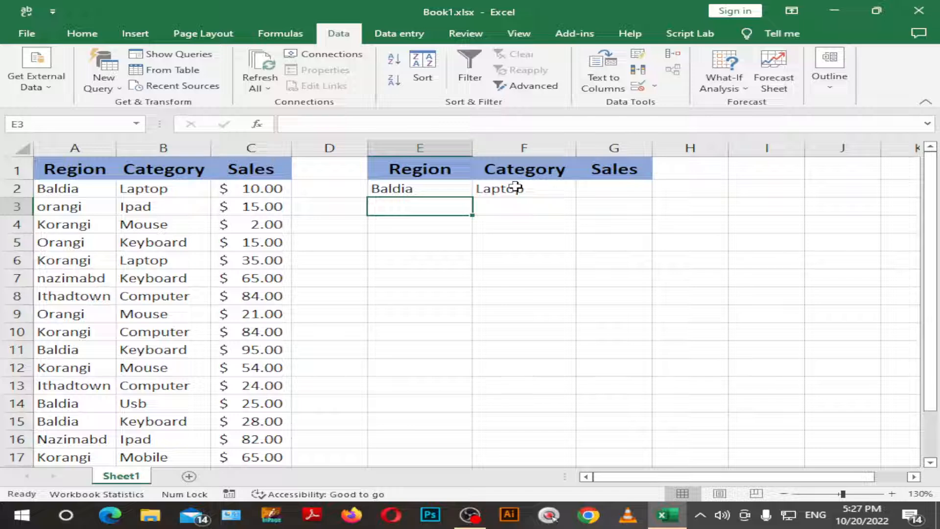
pyautogui.press('Right')
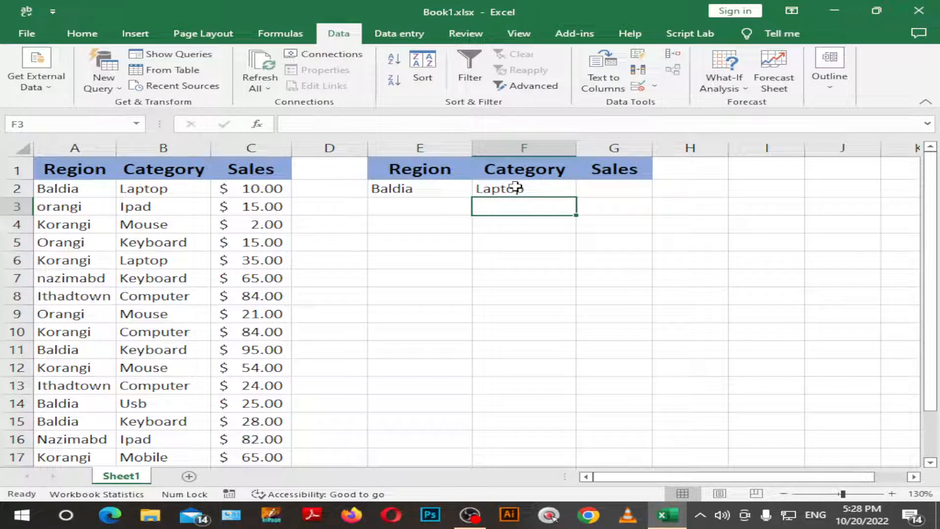
pyautogui.press('Up')
pyautogui.press('Right')
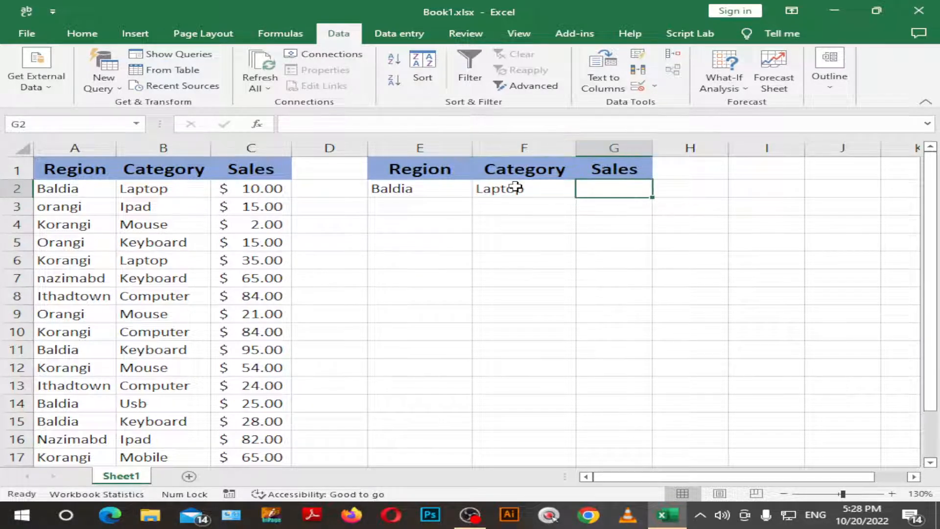
pyautogui.write('=DSum')
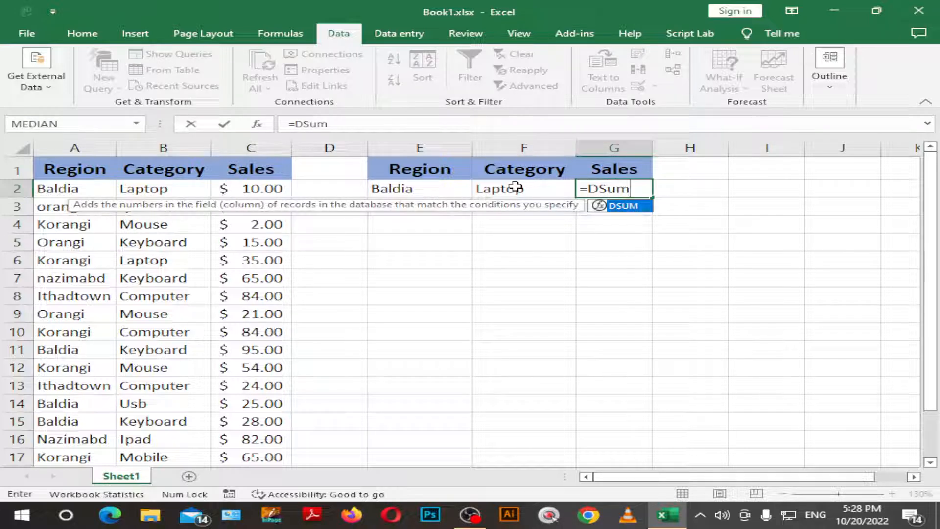
pyautogui.press('Tab')
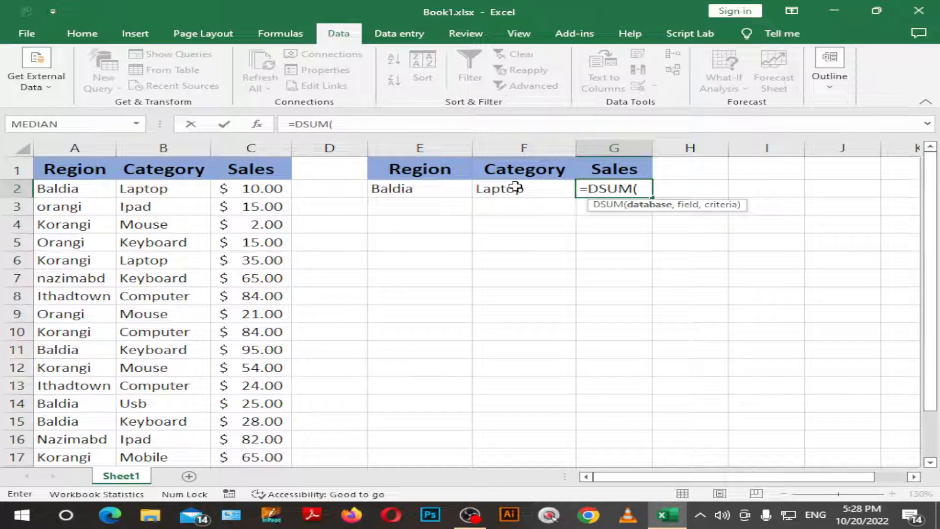
pyautogui.click(256, 124)
pyautogui.click(66, 166)
pyautogui.hotkey('shift', 'Right')
pyautogui.hotkey('shift', 'Right')
pyautogui.hotkey('shift', 'Right')
pyautogui.hotkey('shift', 'Down')
pyautogui.hotkey('shift', 'Down')
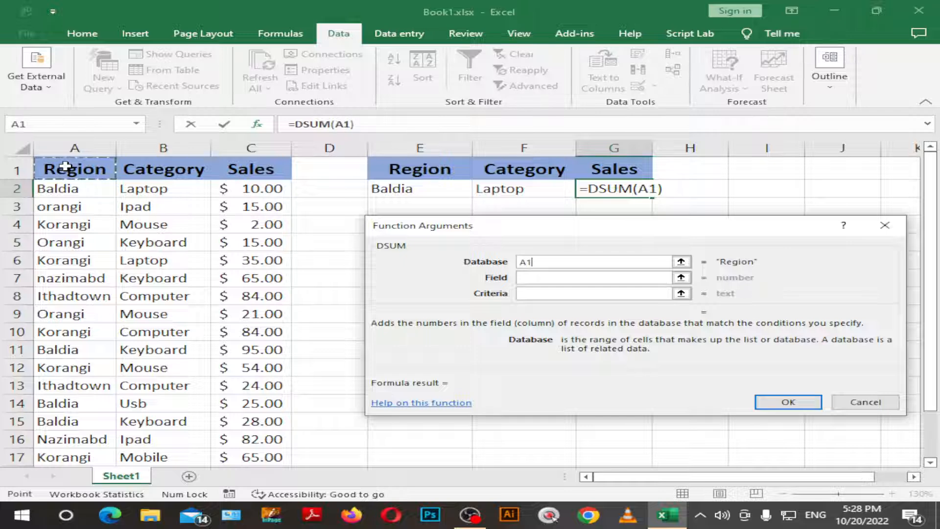
pyautogui.hotkey('shift', 'Left')
pyautogui.hotkey('shift', 'Down')
pyautogui.hotkey('shift', 'Down')
pyautogui.hotkey('shift', 'Down')
pyautogui.hotkey('shift', 'Down')
pyautogui.hotkey('shift', 'Down')
pyautogui.hotkey('shift', 'Down')
pyautogui.hotkey('shift', 'Down')
pyautogui.hotkey('shift', 'Down')
pyautogui.hotkey('shift', 'Down')
pyautogui.hotkey('shift', 'Down')
pyautogui.hotkey('shift', 'Down')
pyautogui.hotkey('shift', 'Down')
pyautogui.hotkey('shift', 'Down')
pyautogui.hotkey('shift', 'Down')
pyautogui.hotkey('shift', 'Down')
pyautogui.hotkey('shift', 'Down')
pyautogui.hotkey('shift', 'Down')
pyautogui.hotkey('shift', 'Down')
pyautogui.hotkey('shift', 'Down')
pyautogui.hotkey('shift', 'Down')
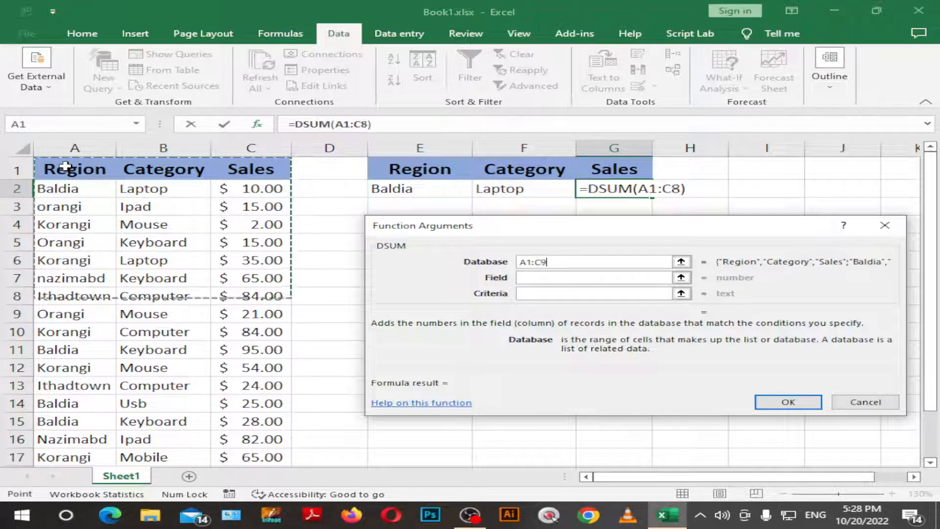
pyautogui.hotkey('shift', 'Up')
pyautogui.hotkey('shift', 'Up')
pyautogui.hotkey('shift', 'Up')
pyautogui.hotkey('shift', 'Up')
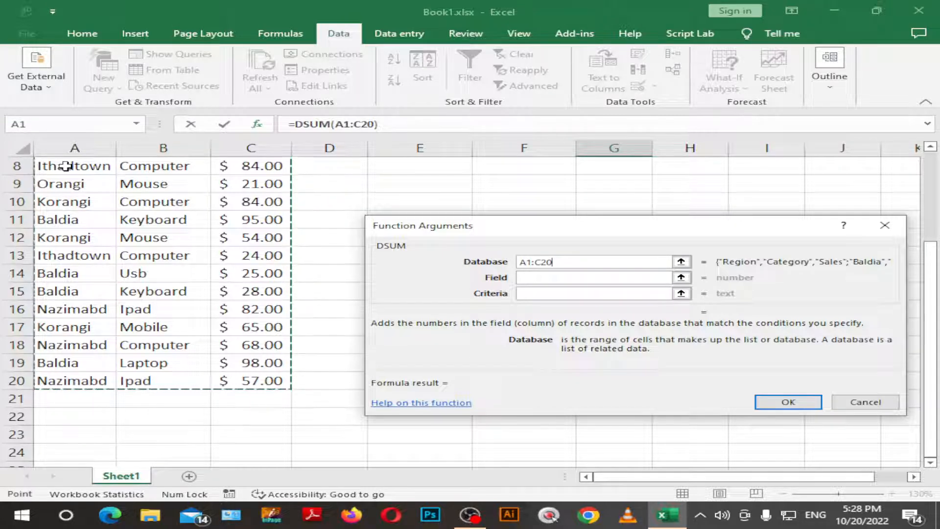
pyautogui.scroll(3, 591, 242)
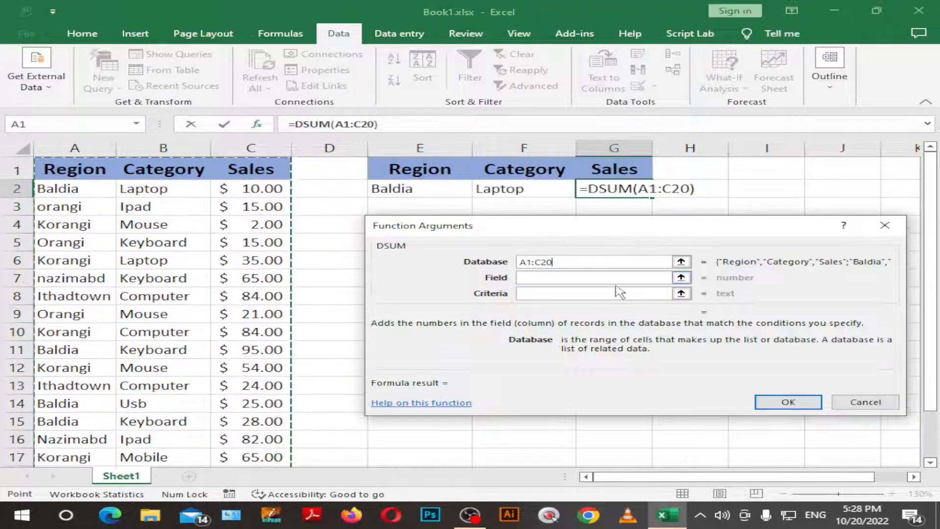
# Complete the DSUM in G2 with C1 as the field and E1:F2 as the criteria, and widen column G to fit the total
pyautogui.click(527, 278)
pyautogui.click(238, 176)
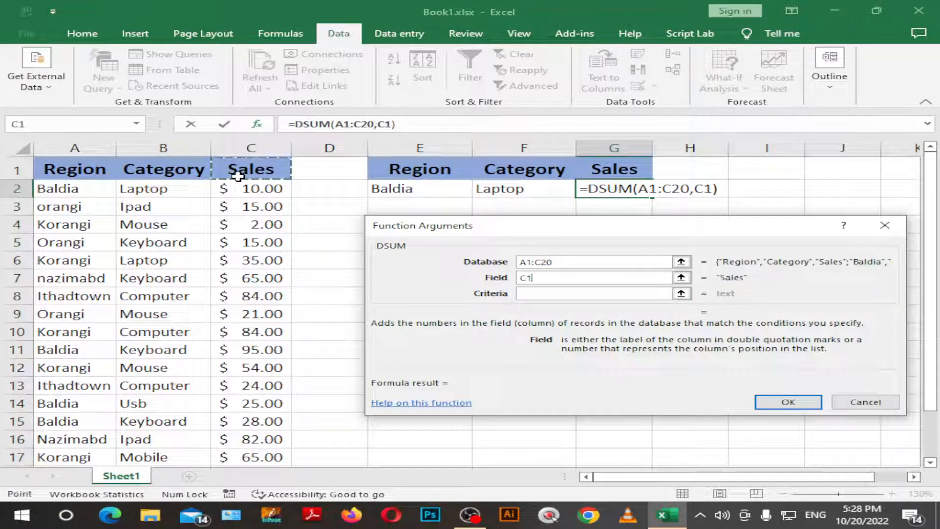
pyautogui.click(557, 293)
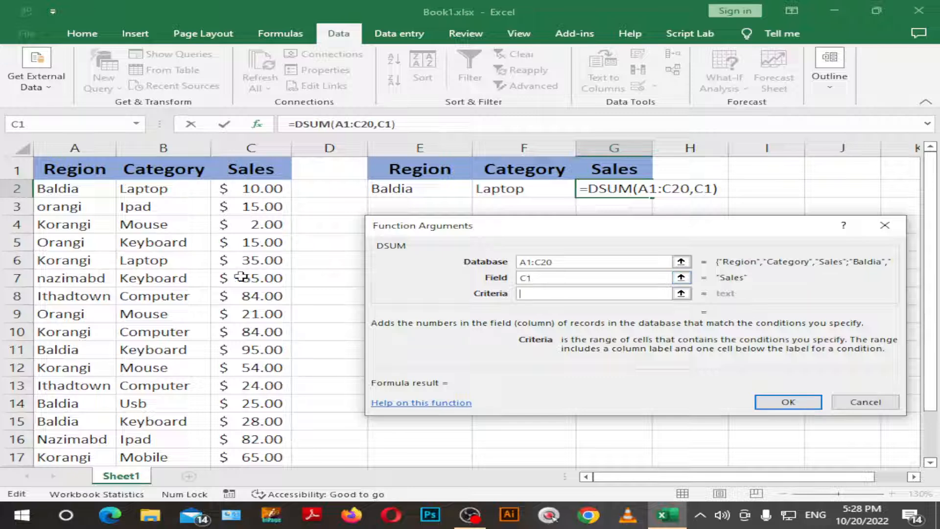
pyautogui.click(415, 171)
pyautogui.hotkey('shift', 'Right')
pyautogui.hotkey('shift', 'Down')
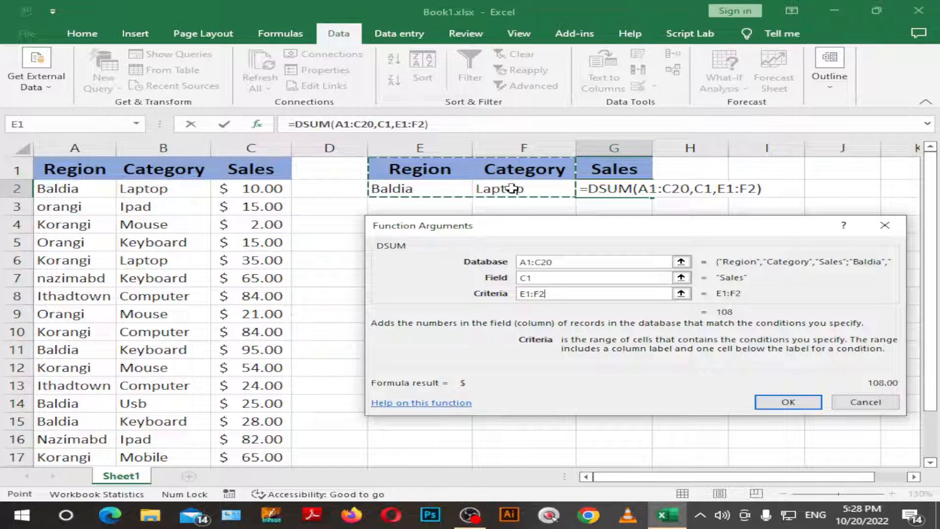
pyautogui.press('Return')
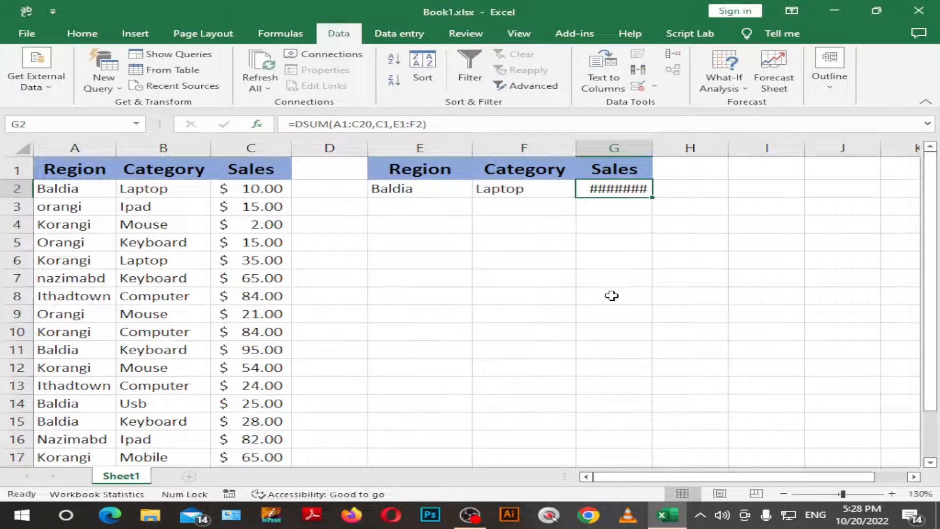
pyautogui.press('Left')
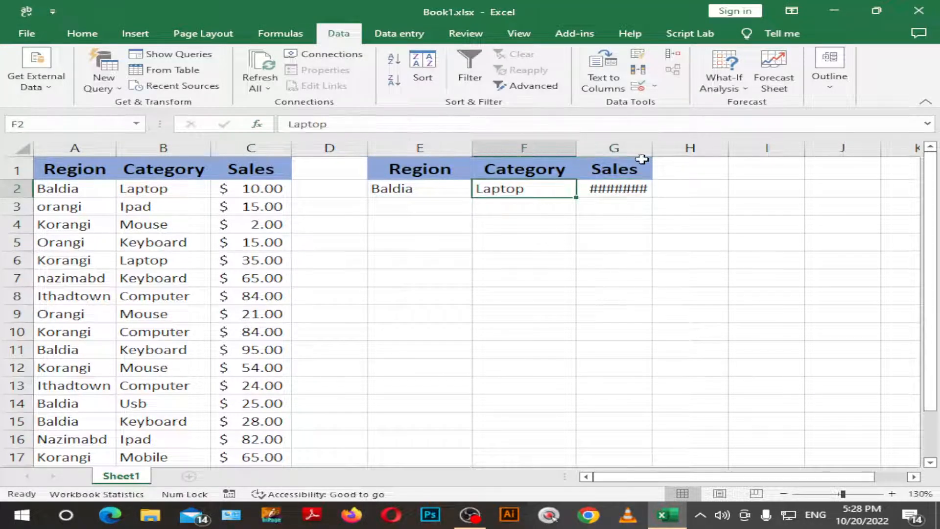
pyautogui.moveTo(652, 147); pyautogui.dragTo(726, 147)
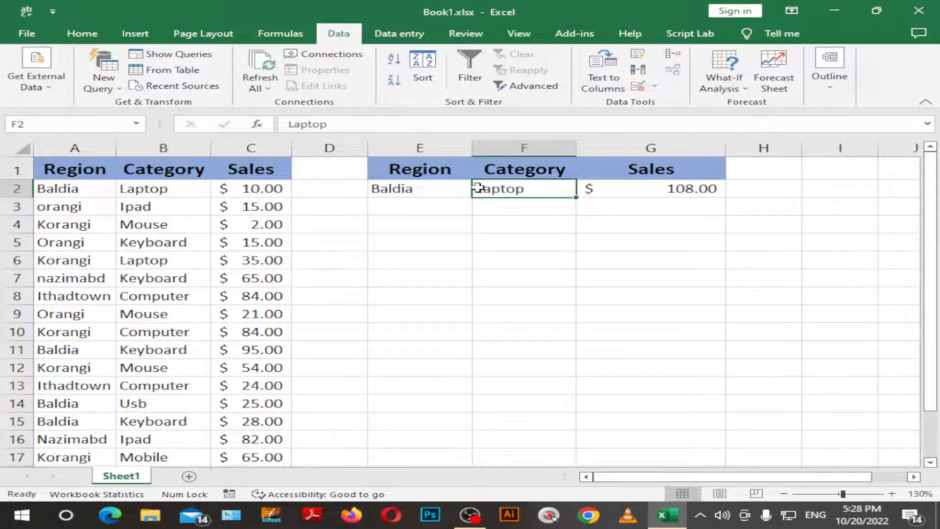
# Change the criteria to region Orangi in E2 and category Ipad in F2
pyautogui.click(441, 185)
pyautogui.write('Orangi')
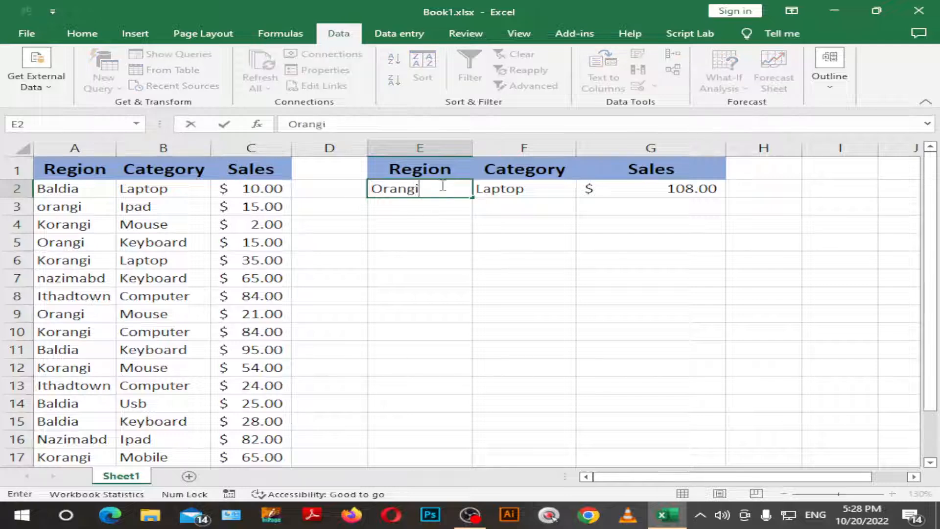
pyautogui.press('Return')
pyautogui.click(441, 185)
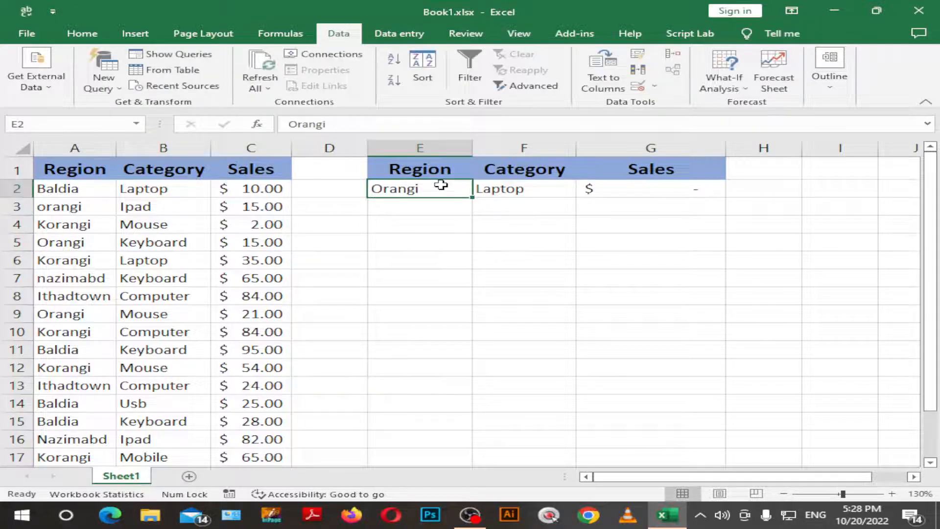
pyautogui.scroll(-2, 101, 233)
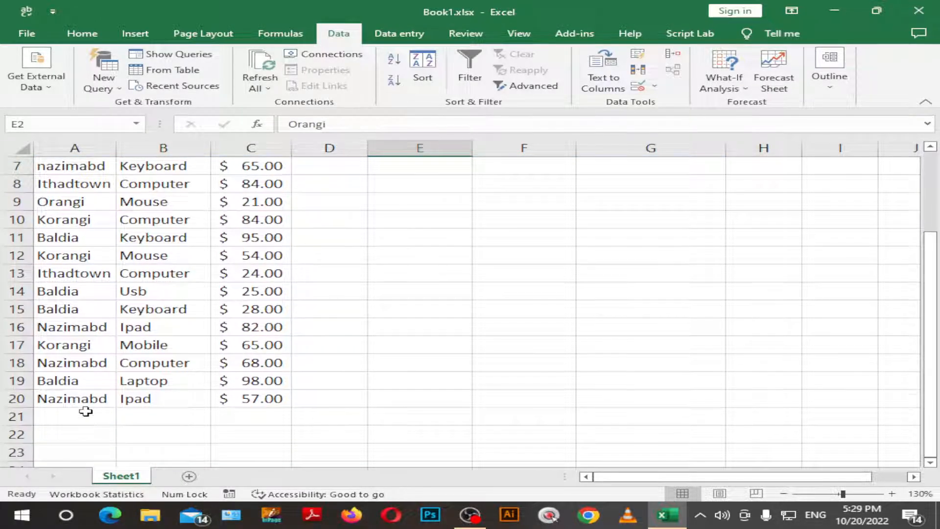
pyautogui.scroll(2, 86, 411)
pyautogui.click(506, 189)
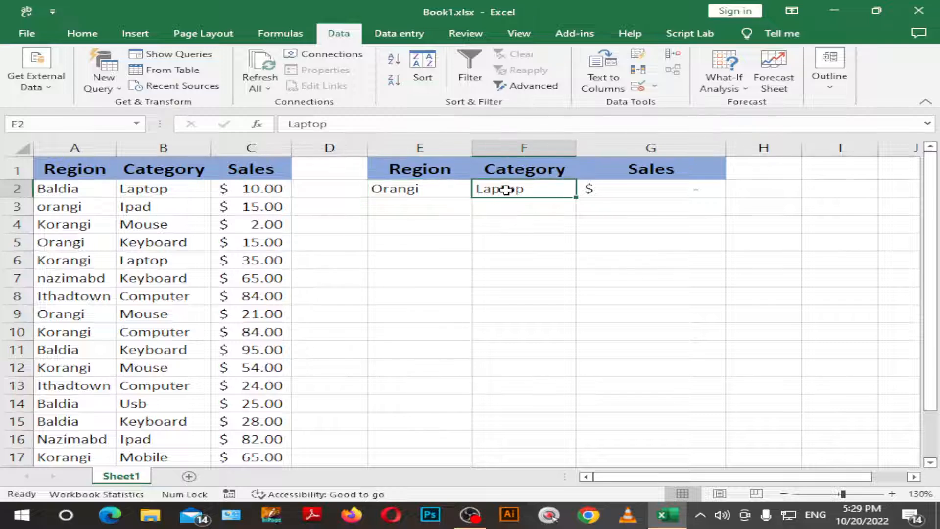
pyautogui.write('Ipad')
pyautogui.press('Return')
pyautogui.click(505, 189)
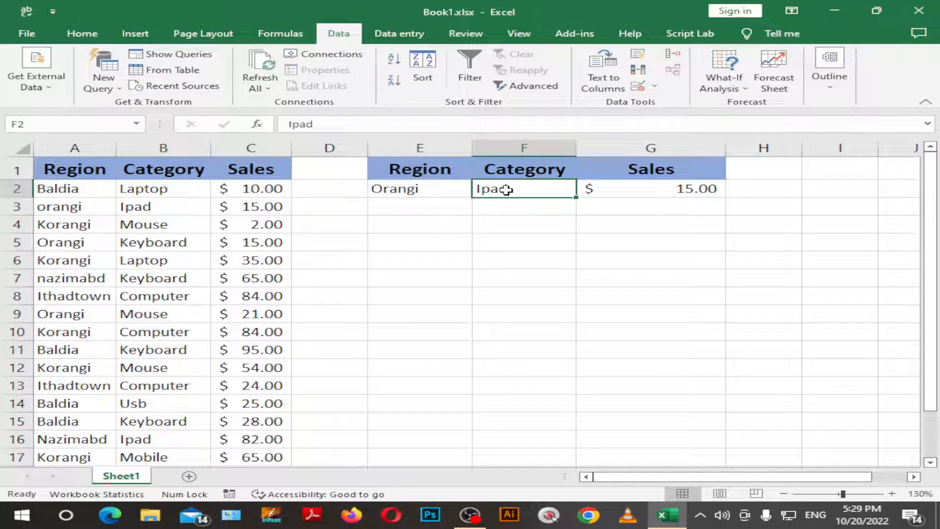
# Change the category of the Orangi record in B5 to Ipad
pyautogui.press('Left')
pyautogui.press('Down')
pyautogui.press('Left')
pyautogui.press('Left')
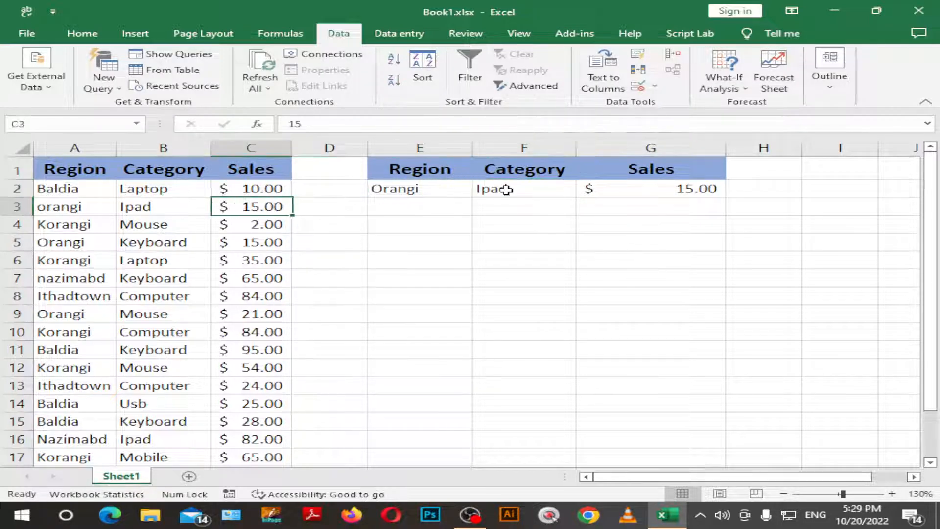
pyautogui.press('Left')
pyautogui.press('Down')
pyautogui.press('Down')
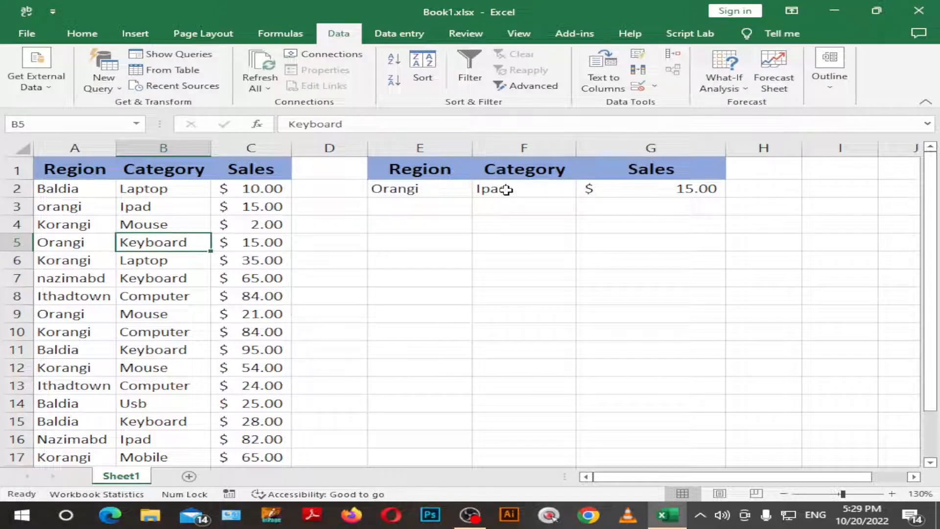
pyautogui.write('Ipad')
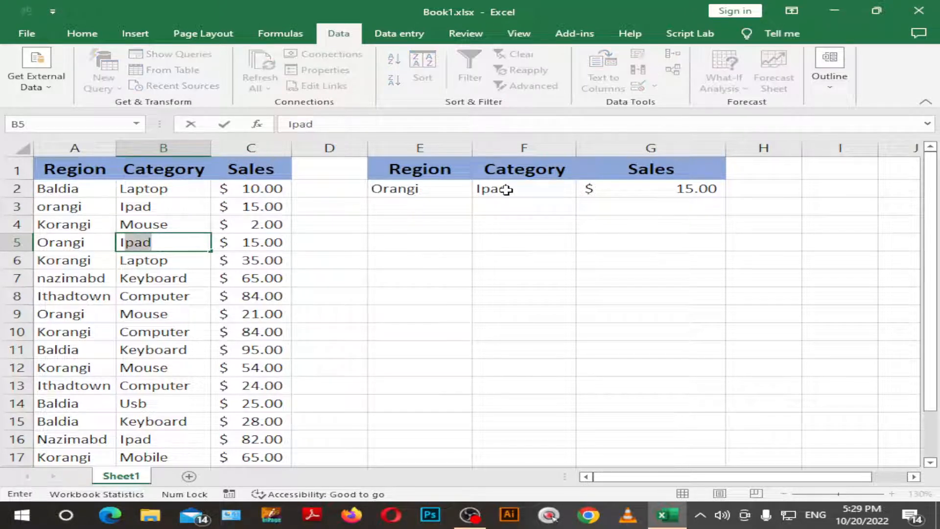
pyautogui.press('Return')
pyautogui.press('Right')
pyautogui.press('Down')
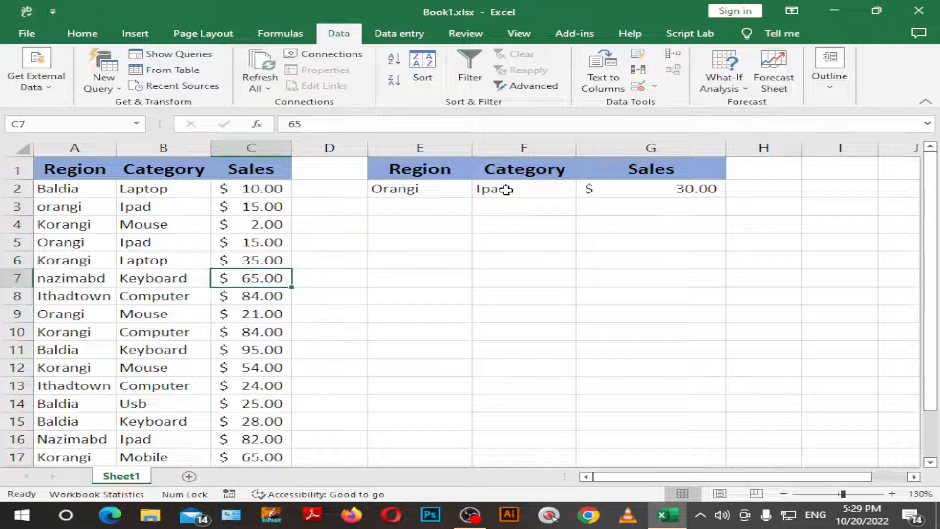
pyautogui.press('Up')
pyautogui.press('Up')
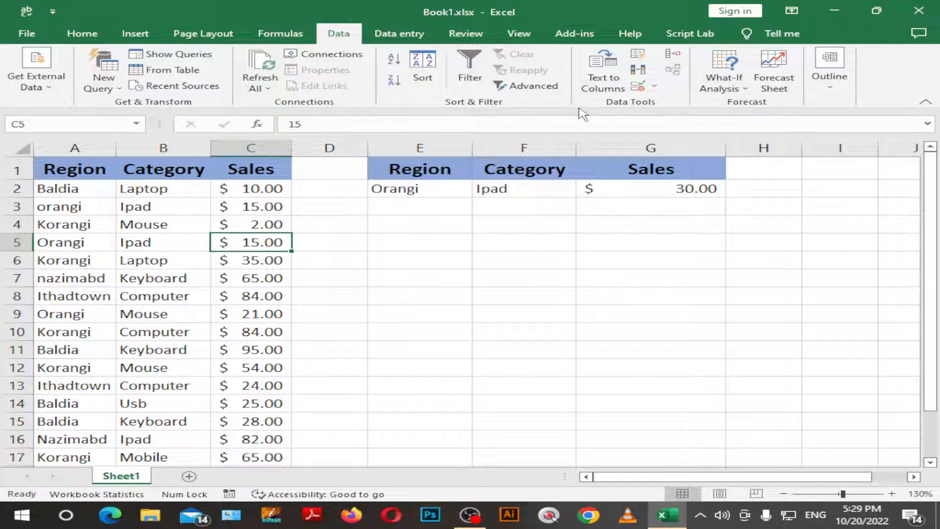
pyautogui.click(674, 191)
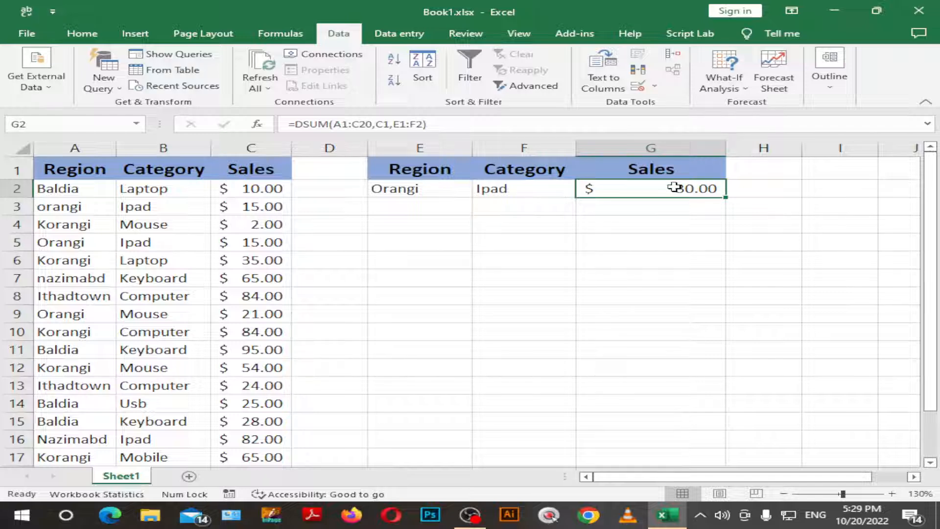
pyautogui.press('Left')
pyautogui.press('Left')
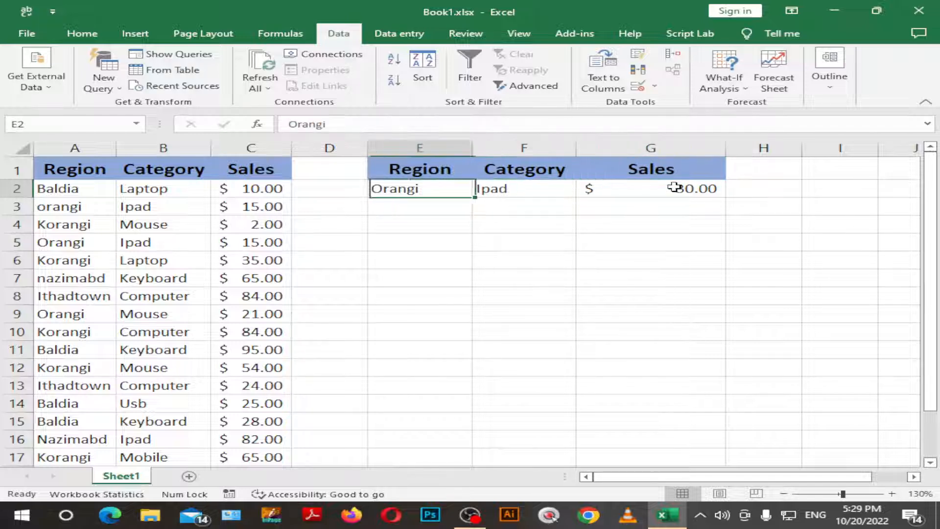
pyautogui.press('Right')
pyautogui.press('Left')
pyautogui.hotkey('shift', 'Down')
pyautogui.hotkey('shift', 'Right')
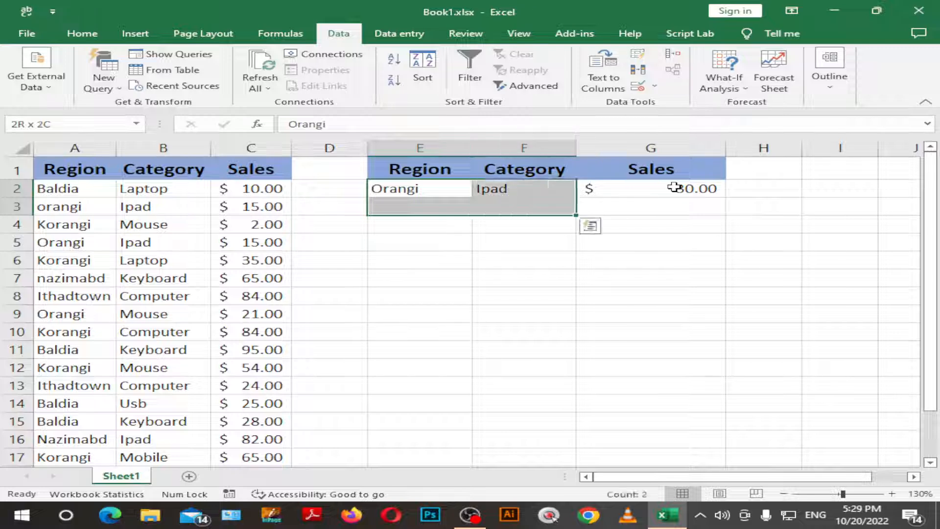
pyautogui.press('Left')
pyautogui.press('Right')
pyautogui.press('Down')
pyautogui.hotkey('shift', 'Up')
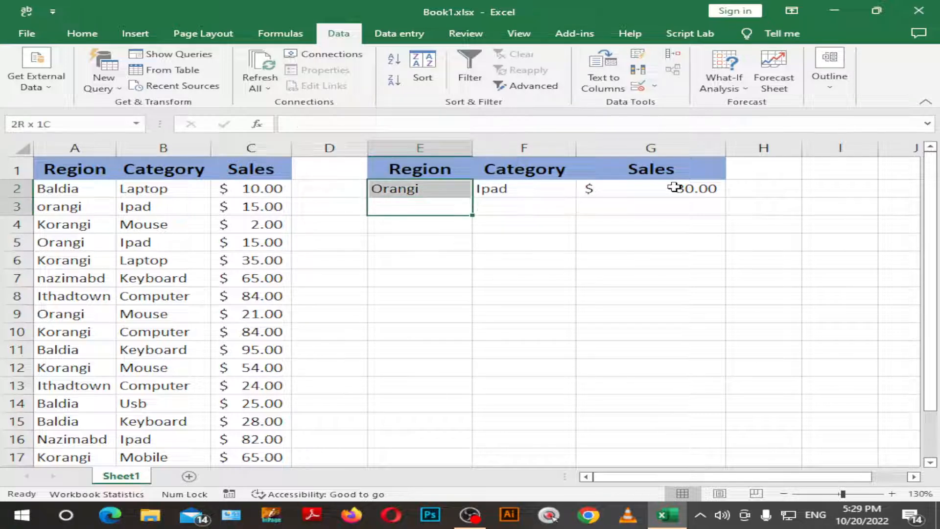
pyautogui.press('Right')
pyautogui.hotkey('shift', 'Down')
pyautogui.hotkey('shift', 'Down')
pyautogui.hotkey('shift', 'Down')
pyautogui.hotkey('shift', 'Down')
pyautogui.hotkey('shift', 'Down')
pyautogui.hotkey('shift', 'Down')
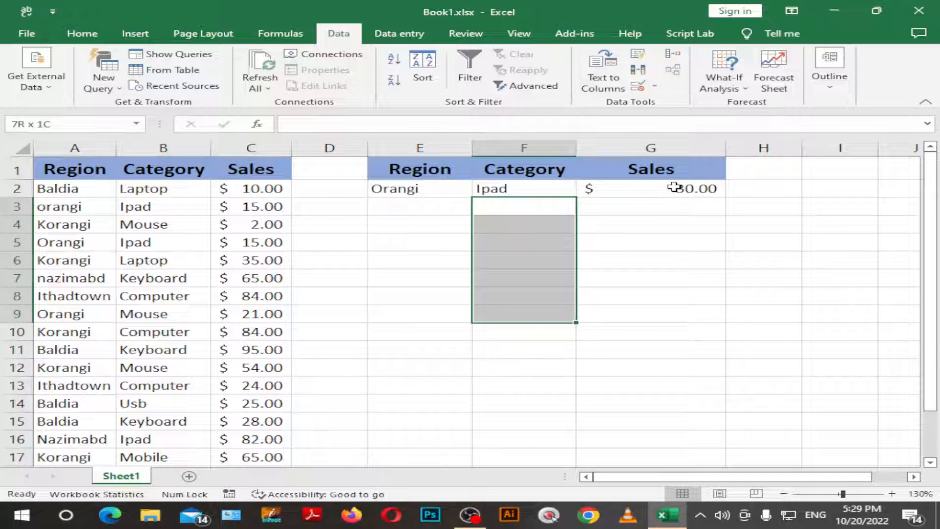
pyautogui.press('Up')
pyautogui.press('Up')
pyautogui.press('Down')
pyautogui.press('Left')
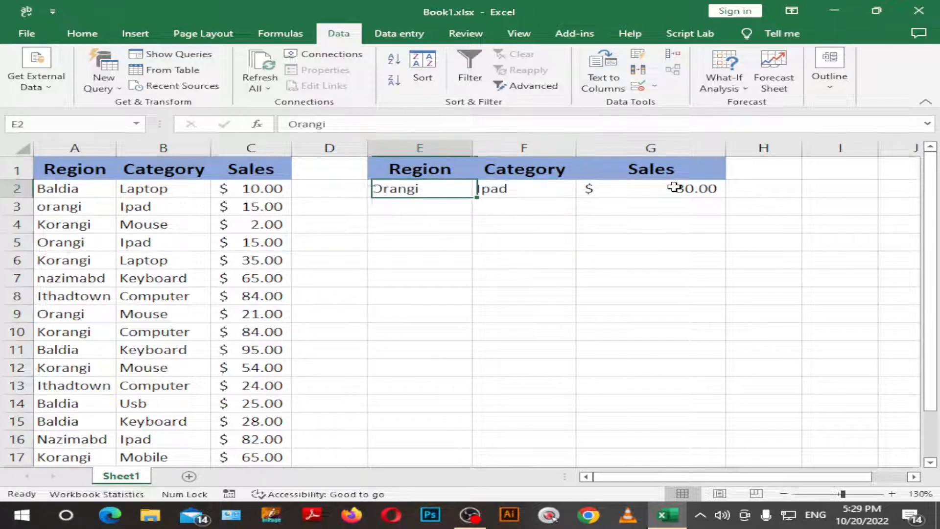
pyautogui.press('Right')
pyautogui.press('Left')
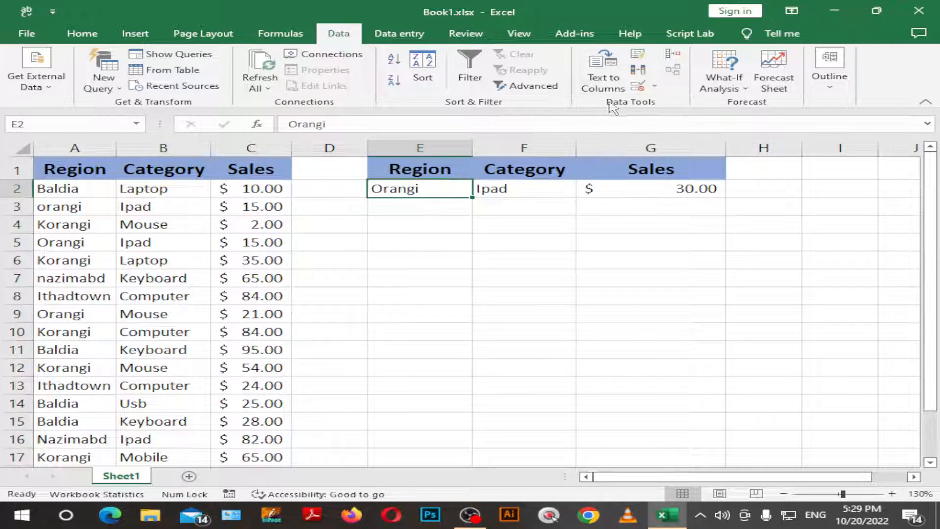
# Examine the region drop-down list in A2 alongside the region and category criteria cells E2 and F2
pyautogui.click(655, 86)
pyautogui.click(422, 188)
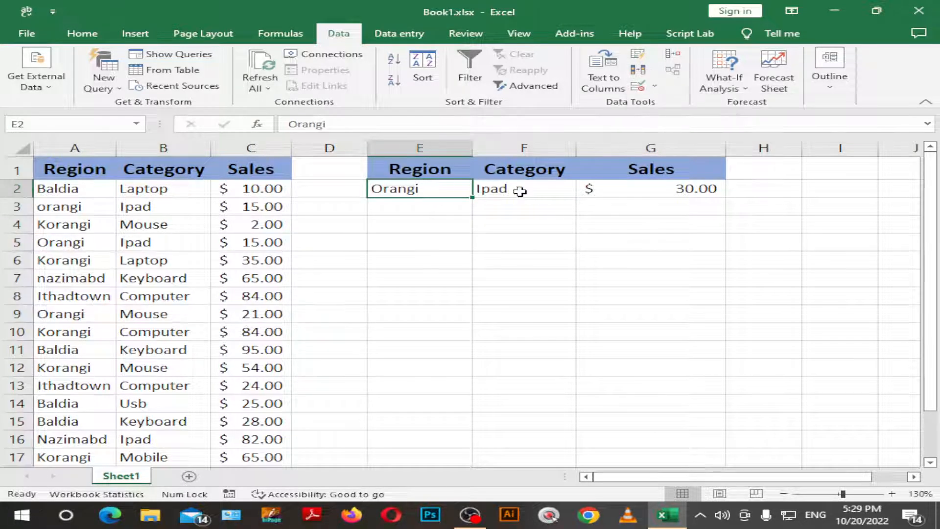
pyautogui.click(520, 191)
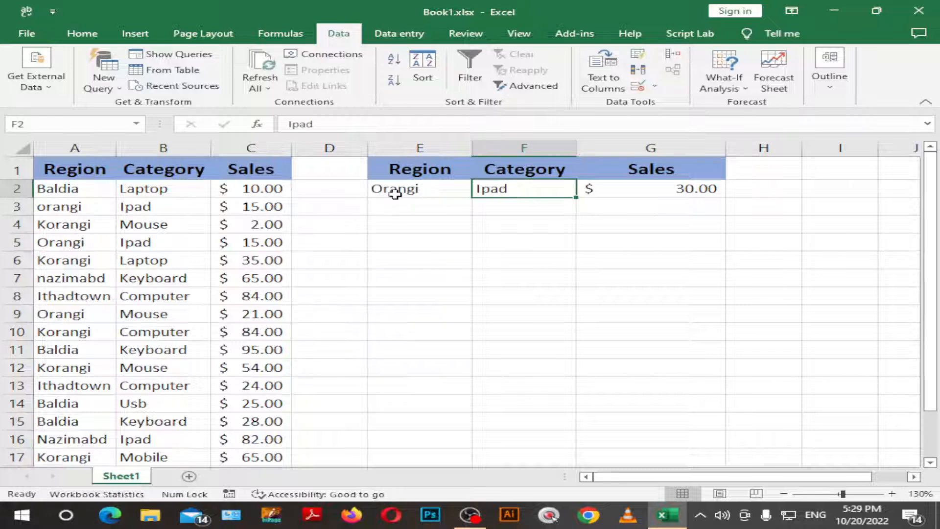
pyautogui.click(102, 195)
pyautogui.click(125, 191)
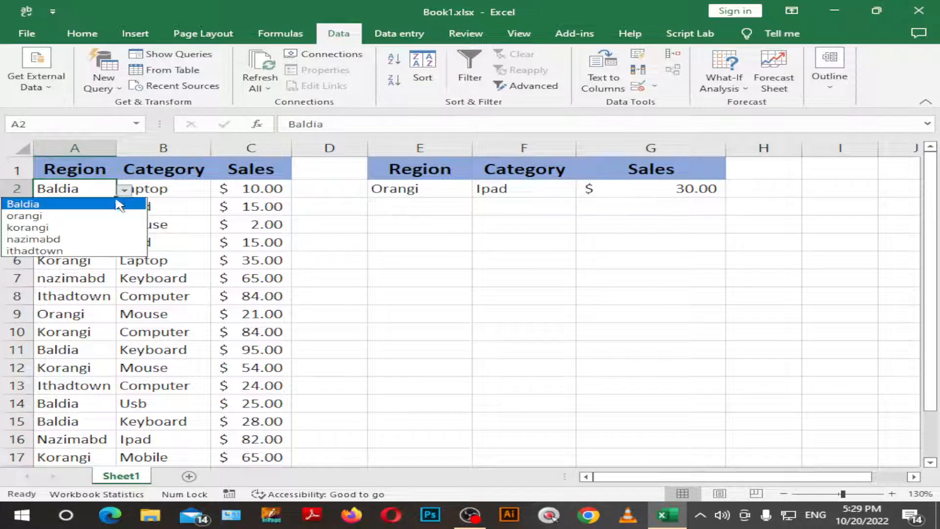
pyautogui.click(434, 186)
pyautogui.click(436, 188)
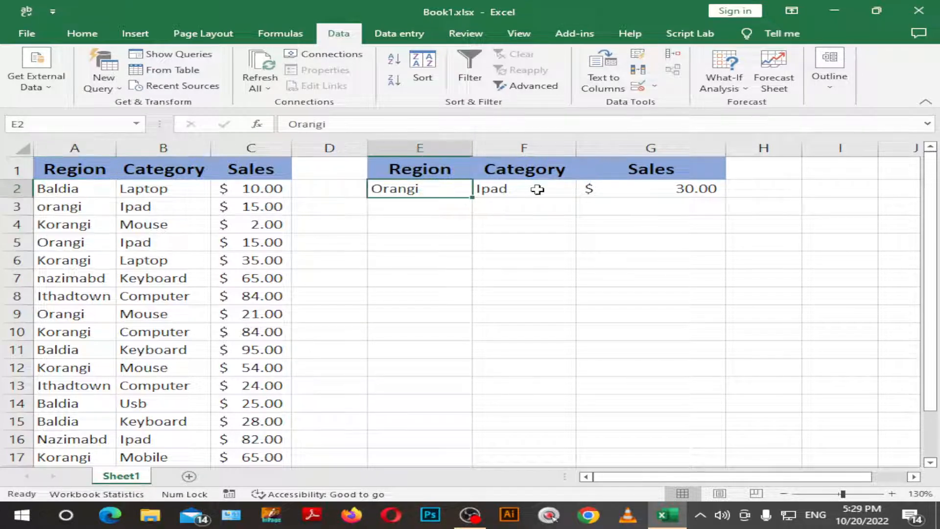
pyautogui.click(537, 190)
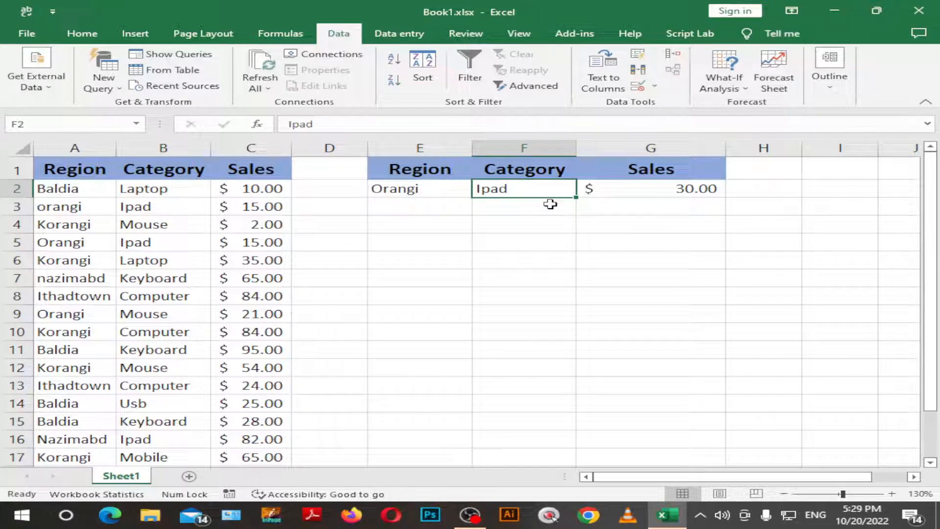
# Delete the region header and criterion from E1:E2 and clear the header formatting left in E1
pyautogui.press('Left')
pyautogui.hotkey('shift', 'Up')
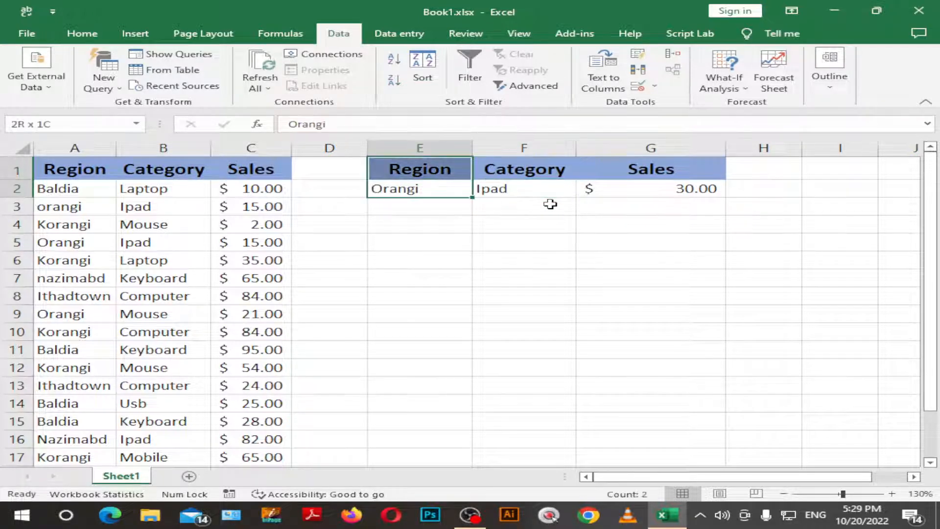
pyautogui.press('Delete')
pyautogui.click(391, 184)
pyautogui.click(394, 169)
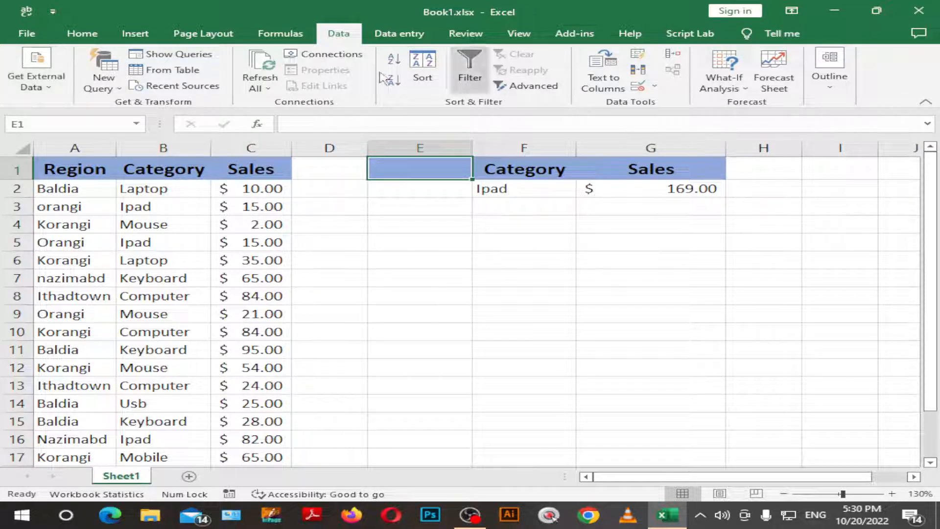
pyautogui.click(82, 33)
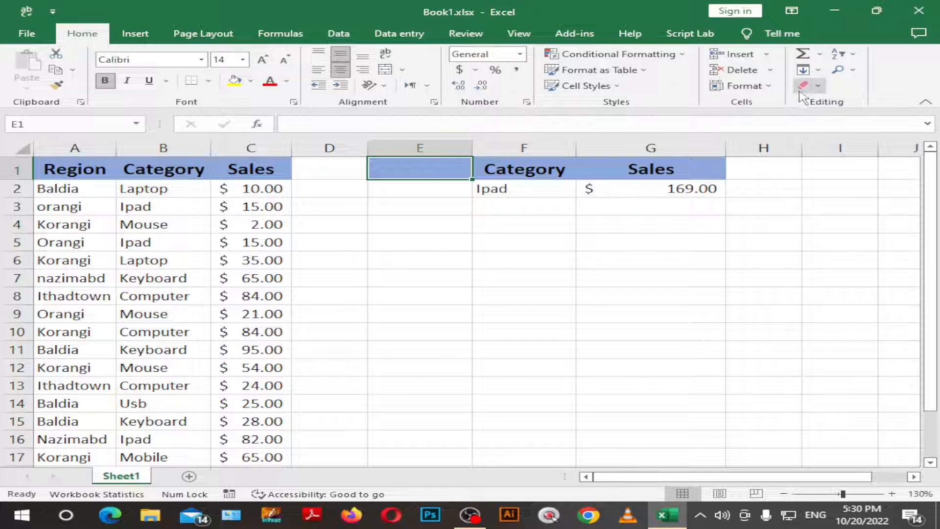
pyautogui.click(803, 87)
pyautogui.click(856, 119)
pyautogui.click(651, 331)
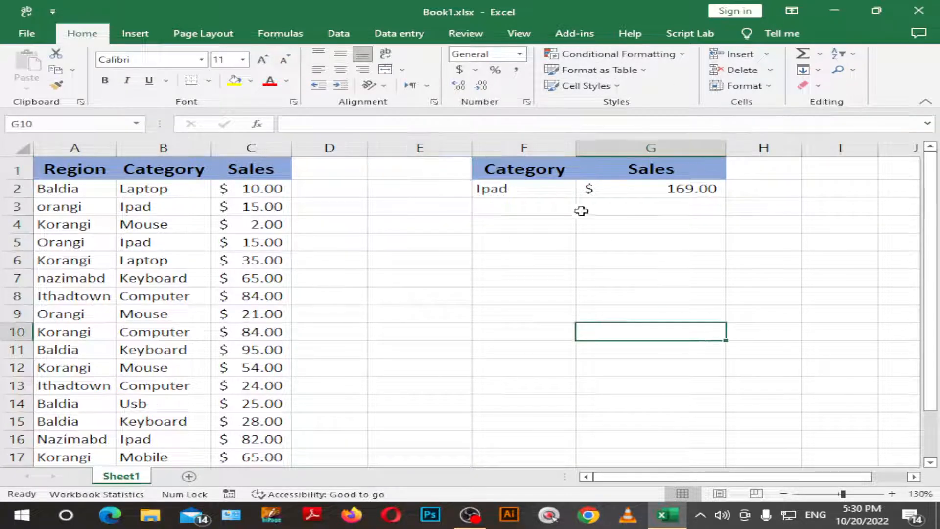
# Try to change the function in the G2 formula to DAVERAGE, keeping its arguments
pyautogui.click(515, 187)
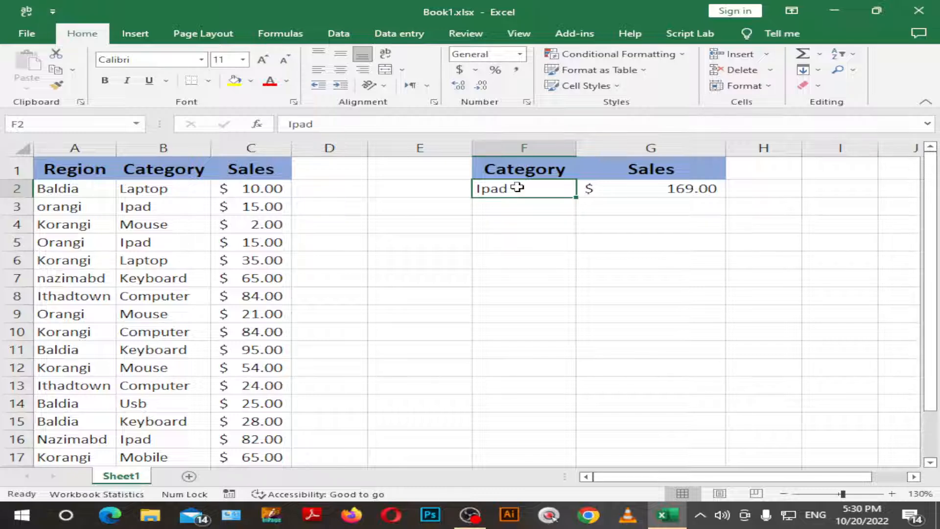
pyautogui.press('Right')
pyautogui.press('F2')
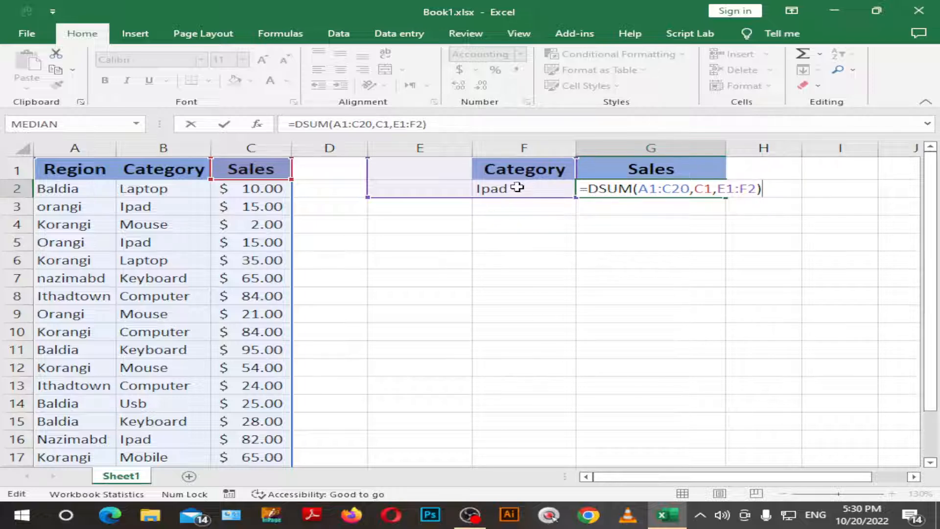
pyautogui.press('Left')
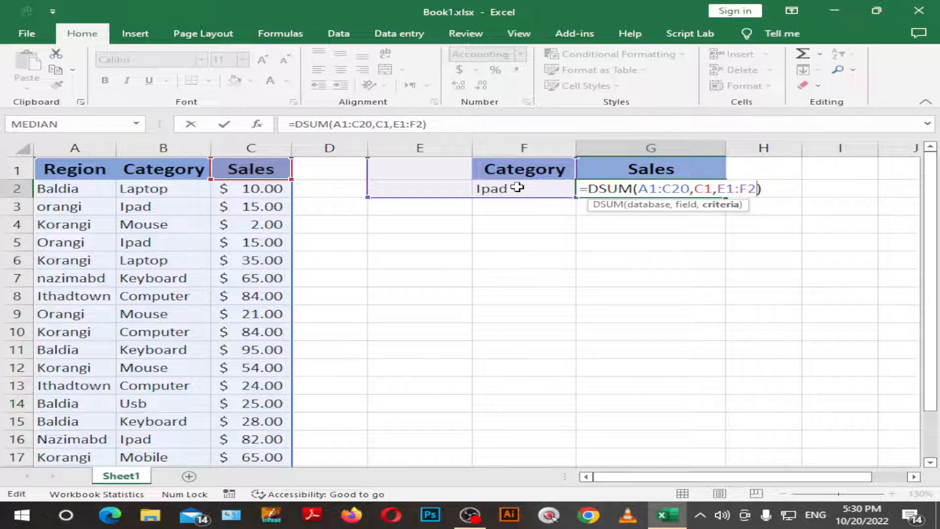
pyautogui.press('Left')
pyautogui.press('Left')
pyautogui.press('Left')
pyautogui.press('Left')
pyautogui.press('Left')
pyautogui.press('Left')
pyautogui.press('Left')
pyautogui.press('Left')
pyautogui.press('Left')
pyautogui.press('Left')
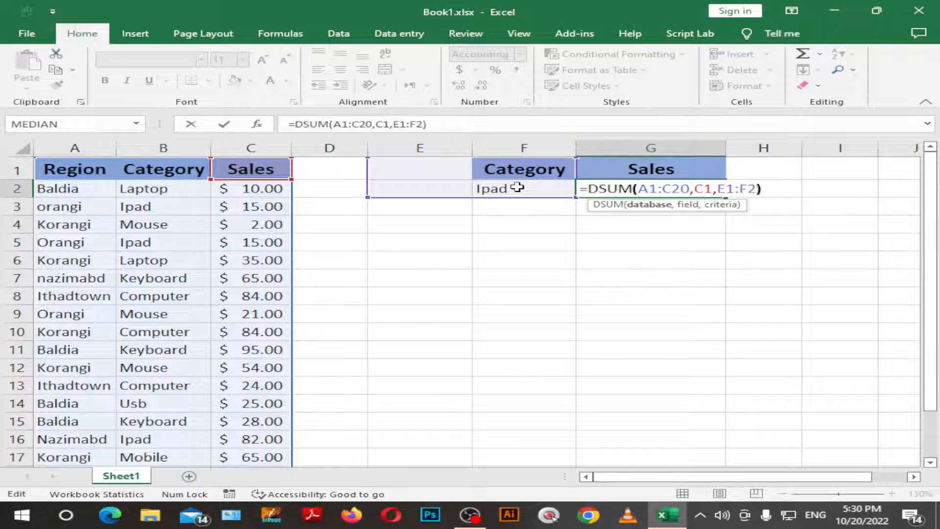
pyautogui.press('BackSpace')
pyautogui.press('BackSpace')
pyautogui.press('BackSpace')
pyautogui.write('A')
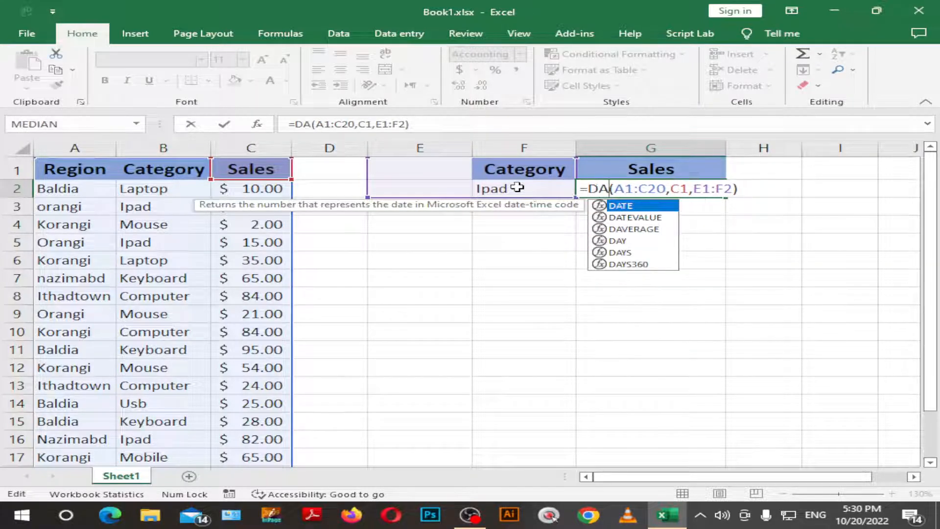
pyautogui.press('Down')
pyautogui.press('Down')
pyautogui.press('Return')
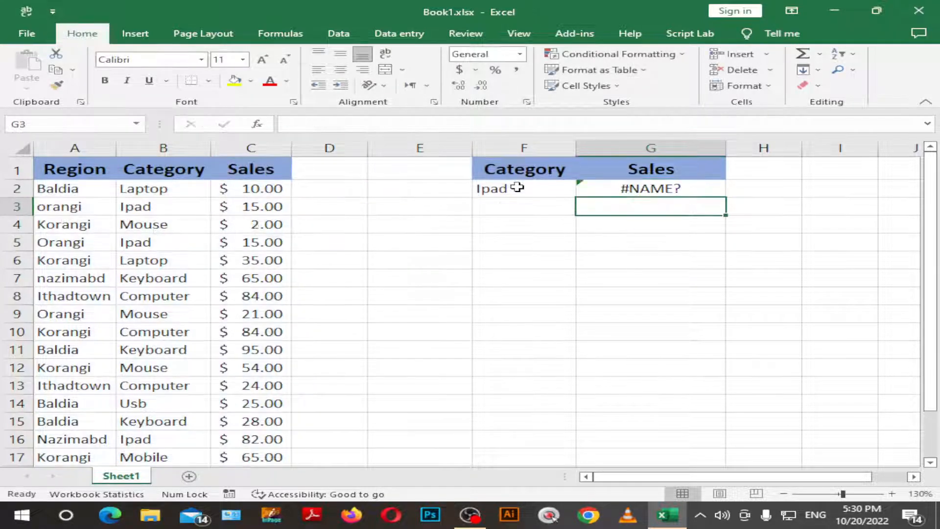
# Set the criteria range of the G2 formula to F1:F2
pyautogui.press('Up')
pyautogui.press('F2')
pyautogui.press('Left')
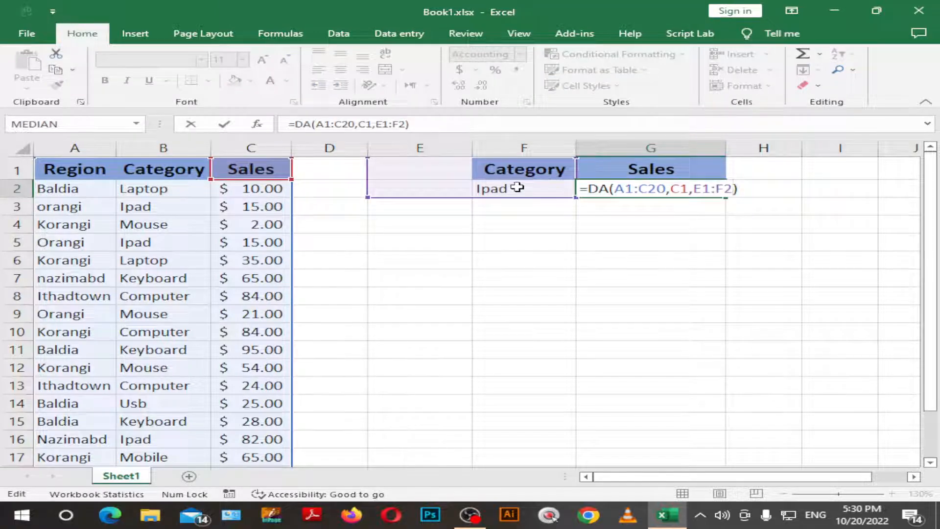
pyautogui.press('BackSpace')
pyautogui.press('BackSpace')
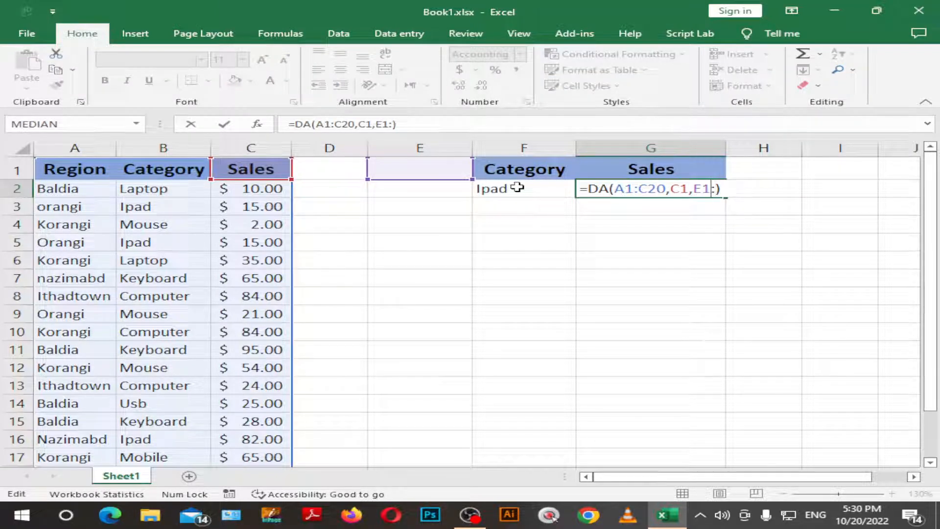
pyautogui.press('BackSpace')
pyautogui.press('BackSpace')
pyautogui.write('F')
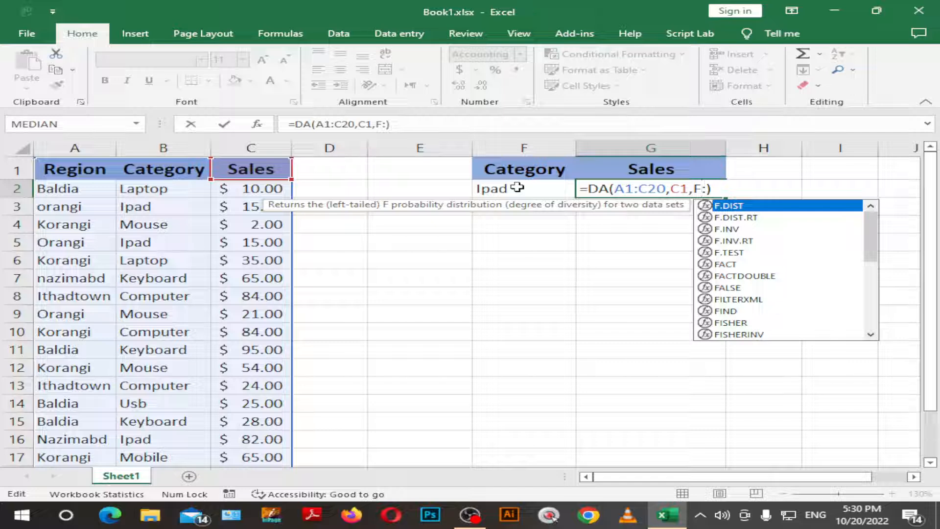
pyautogui.write('1:')
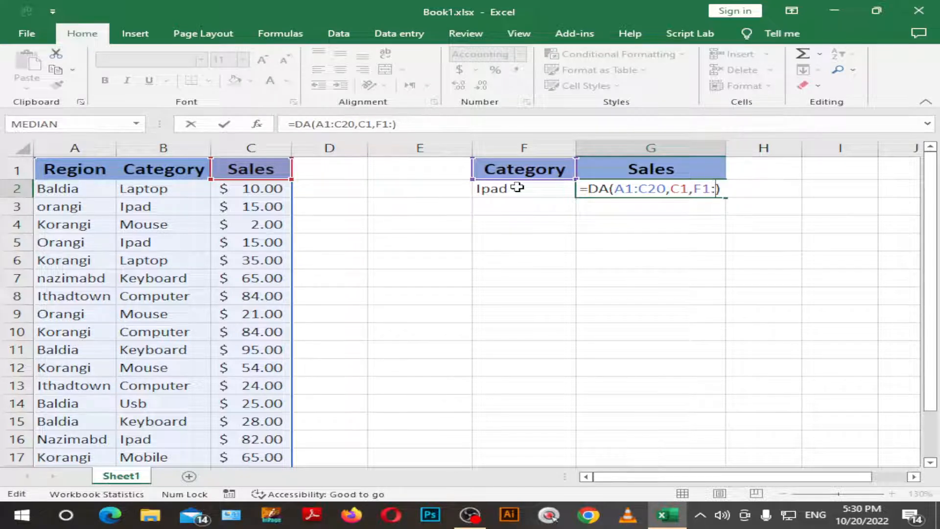
pyautogui.write('F2')
pyautogui.press('Return')
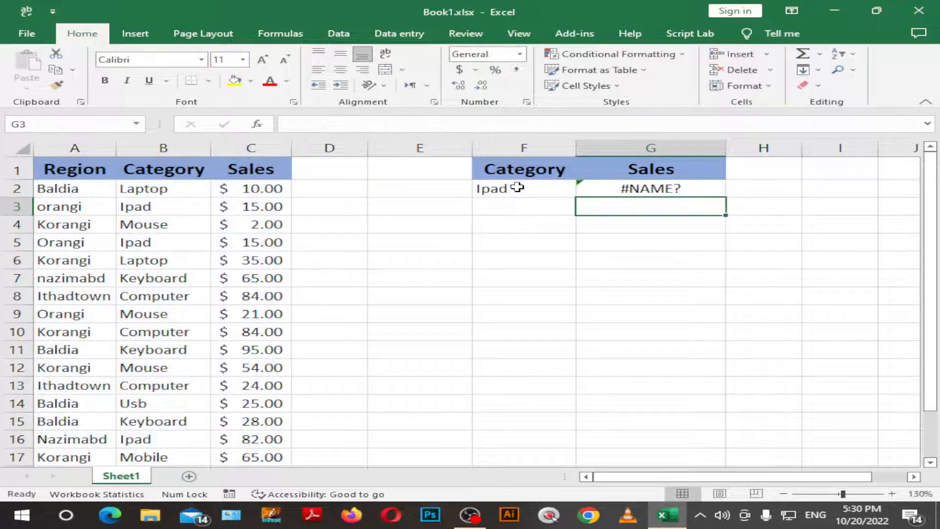
# Correct the function name in G2 so the formula reads =DAVERAGE(A1:C20,C1,F1:F2)
pyautogui.click(517, 187)
pyautogui.press('Right')
pyautogui.press('F2')
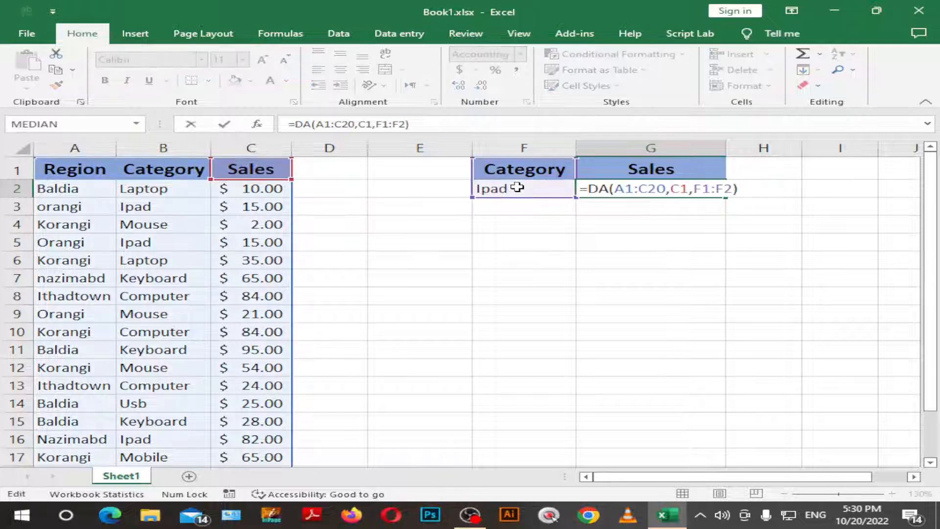
pyautogui.press('Return')
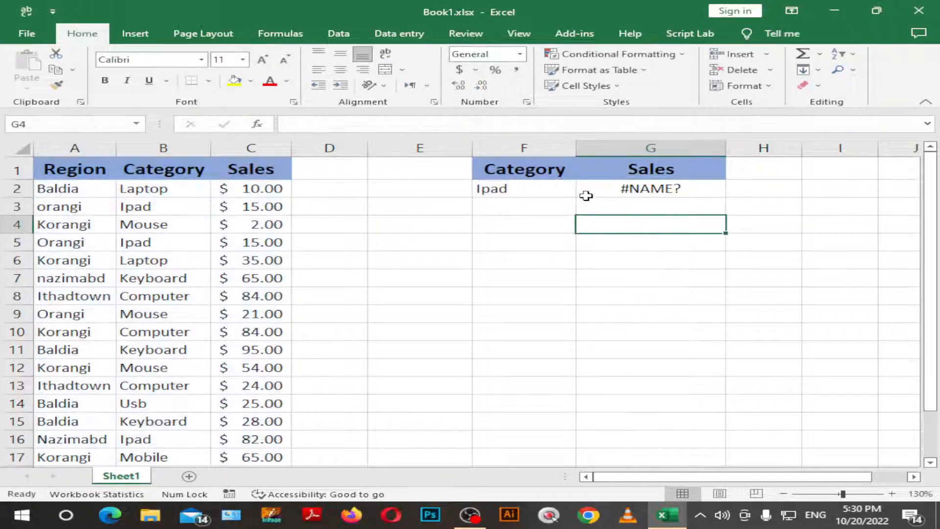
pyautogui.click(585, 193)
pyautogui.press('F2')
pyautogui.click(610, 189)
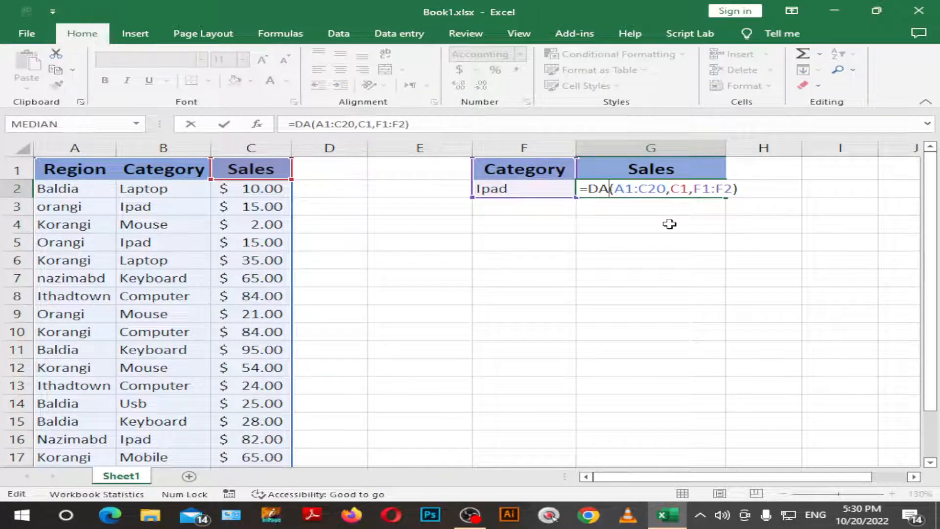
pyautogui.write('ve')
pyautogui.press('Tab')
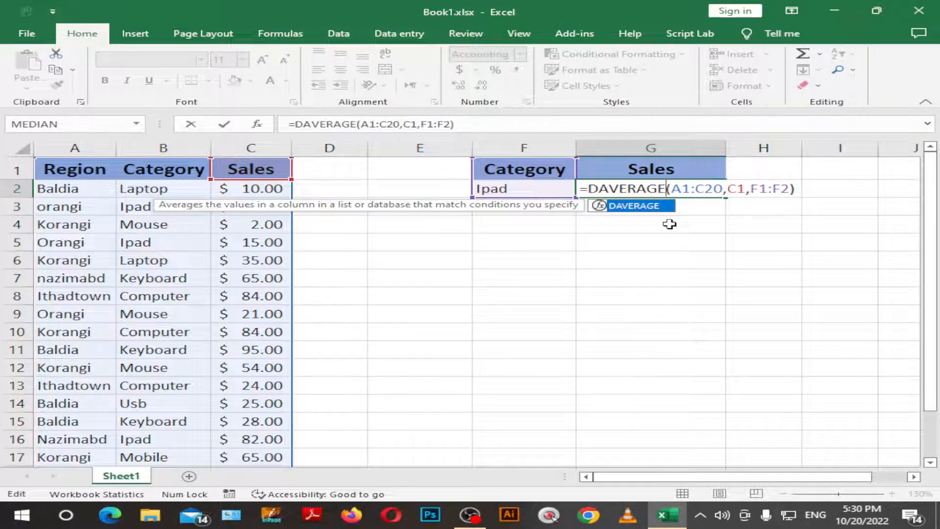
pyautogui.press('Return')
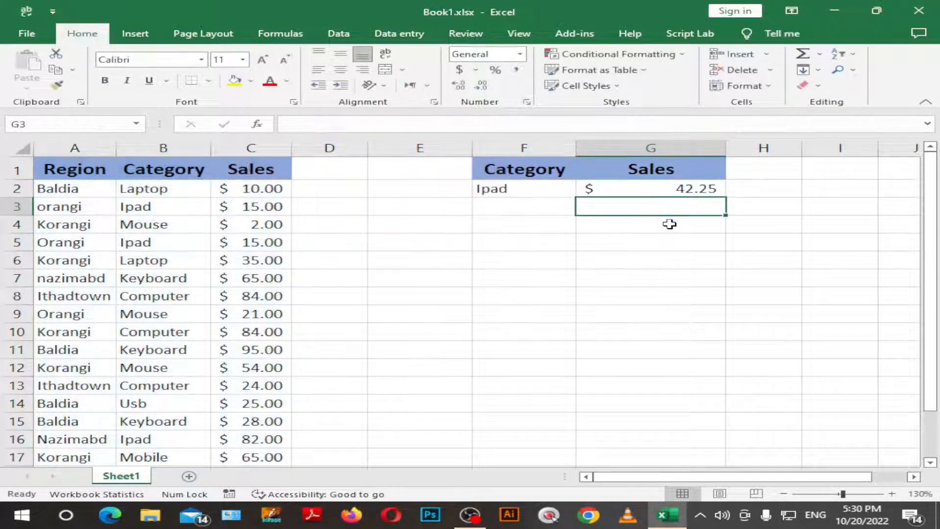
# Examine the Ipad records in the source table and their sales values against the average in G2
pyautogui.press('Up')
pyautogui.press('Left')
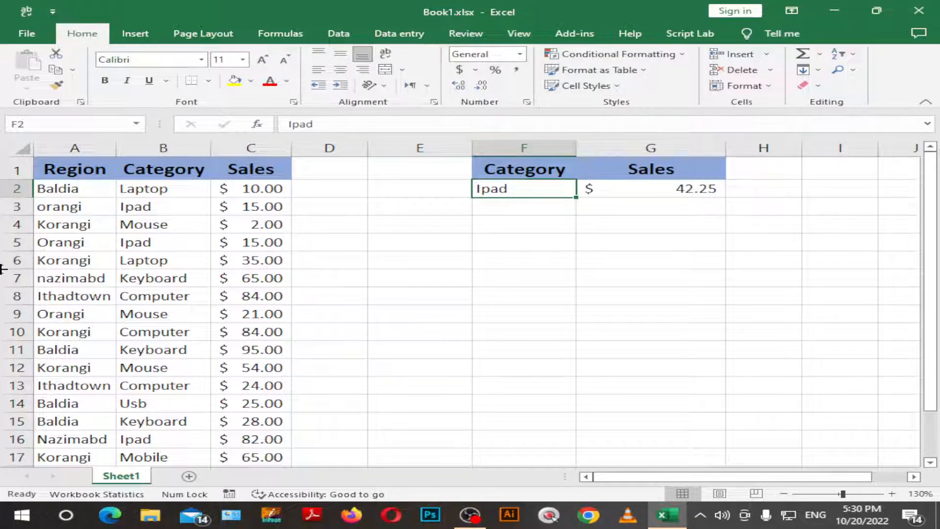
pyautogui.scroll(-1, 69, 273)
pyautogui.scroll(1, 277, 269)
pyautogui.click(254, 243)
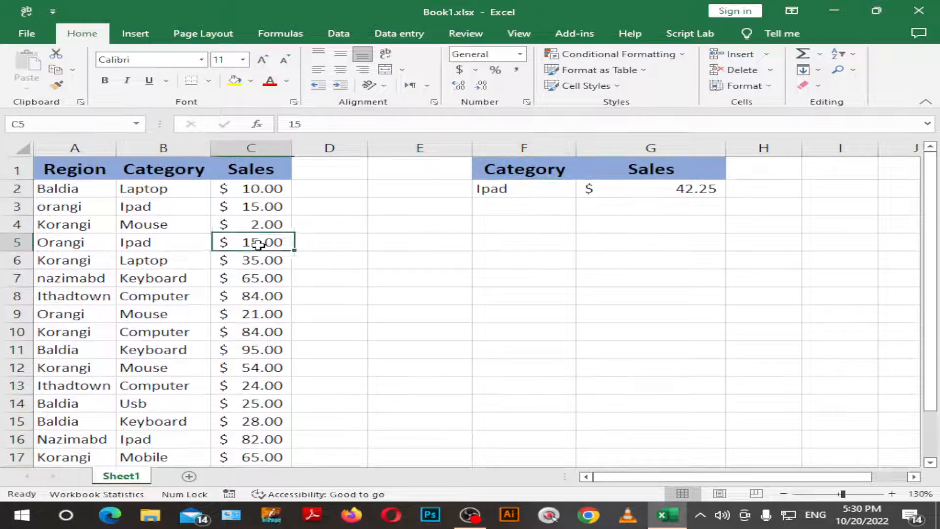
pyautogui.click(263, 208)
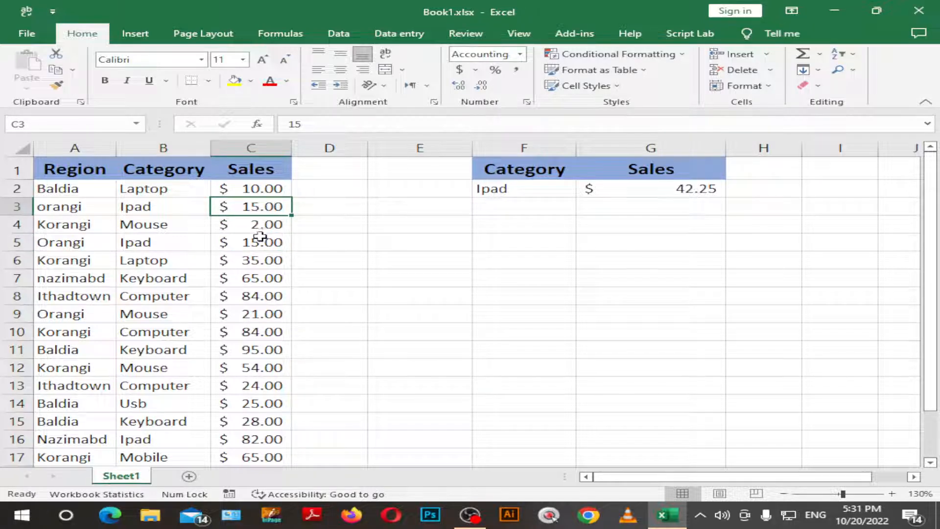
pyautogui.scroll(-1, 218, 247)
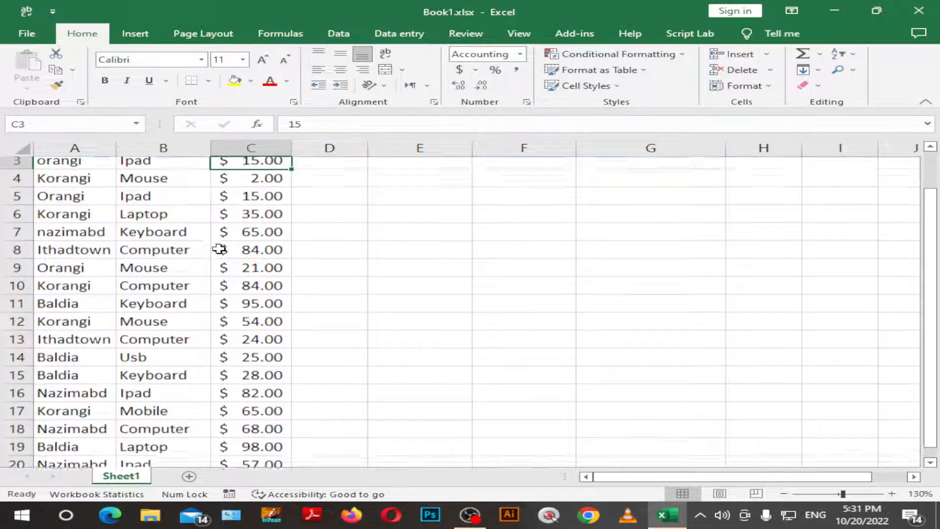
pyautogui.scroll(1, 163, 244)
pyautogui.scroll(-3, 186, 304)
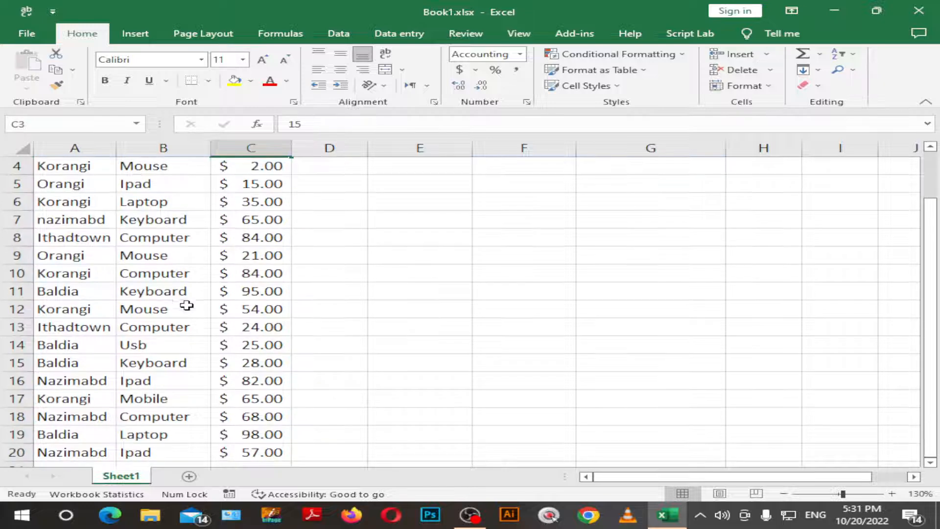
# Change the category of the last Nazimabd record in B20 to laptop
pyautogui.click(161, 346)
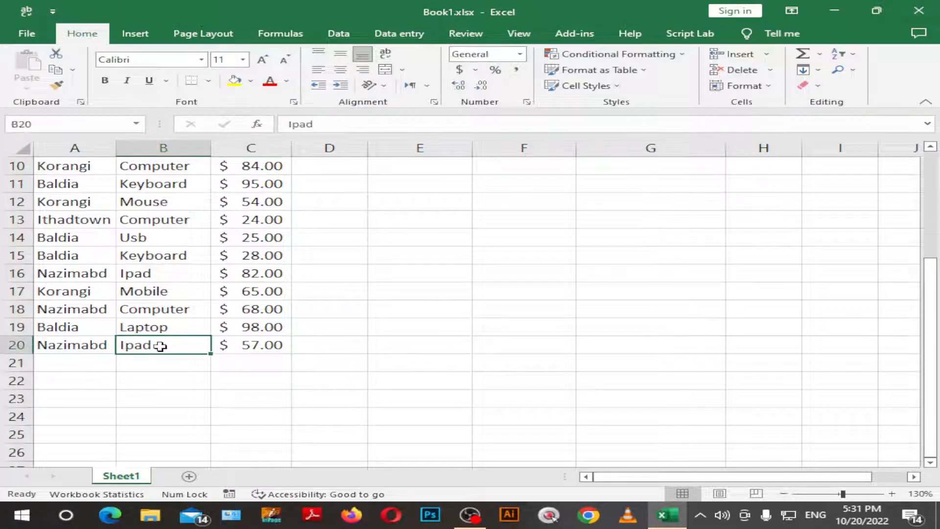
pyautogui.doubleClick(162, 346)
pyautogui.write('laptop')
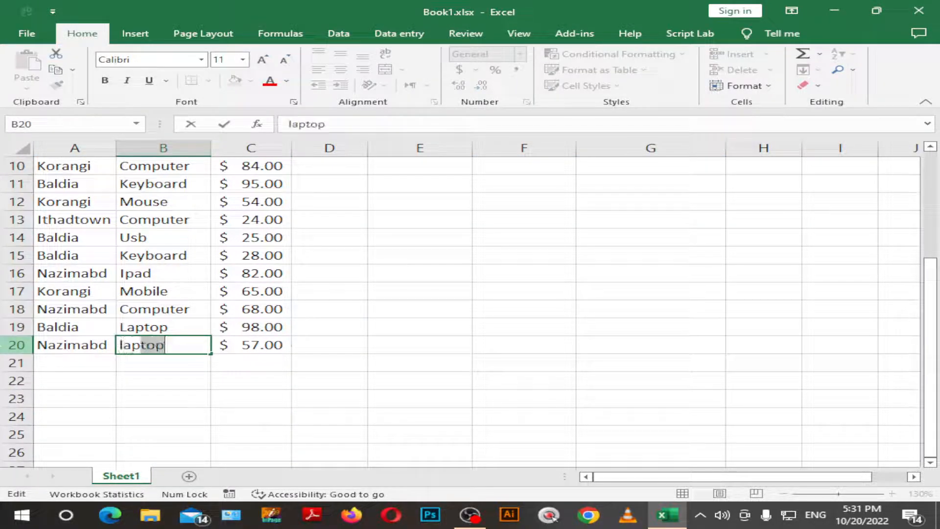
pyautogui.press('Return')
pyautogui.press('Up')
# Check the updated average in G2 and go through the Category column to the Ipad record in B16
pyautogui.hotkey('ctrl', 'Up')
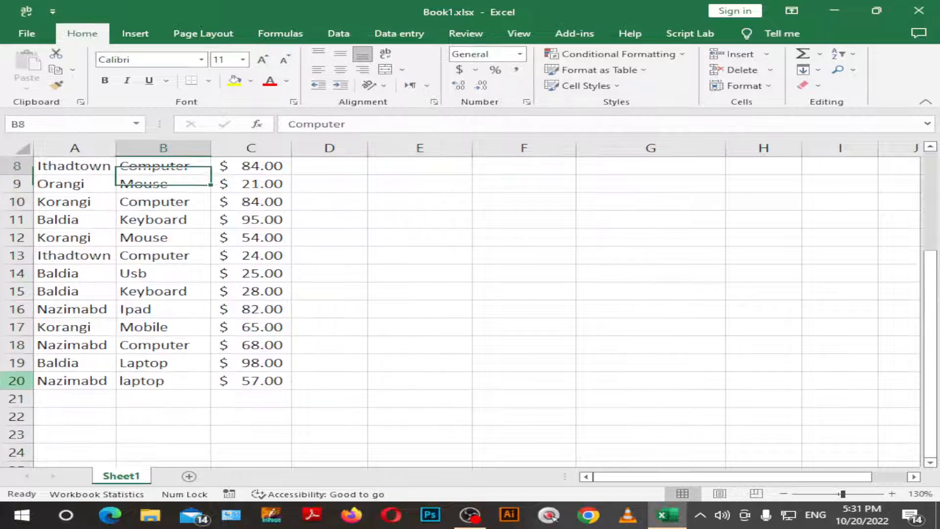
pyautogui.press('Down')
pyautogui.press('Down')
pyautogui.press('Down')
pyautogui.press('Down')
pyautogui.press('Down')
pyautogui.press('Down')
pyautogui.press('Down')
pyautogui.press('Down')
pyautogui.press('Down')
pyautogui.press('Down')
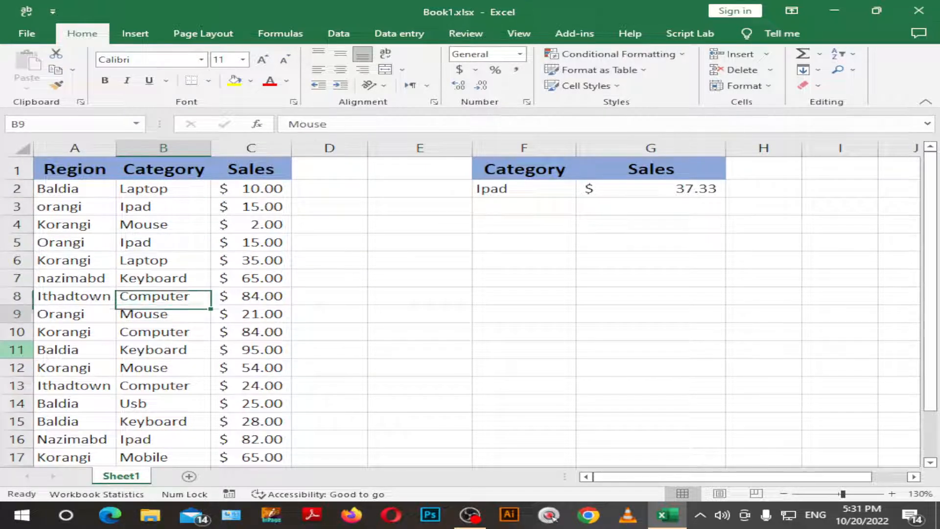
pyautogui.press('Down')
pyautogui.press('Down')
pyautogui.press('Down')
pyautogui.press('Down')
pyautogui.press('Down')
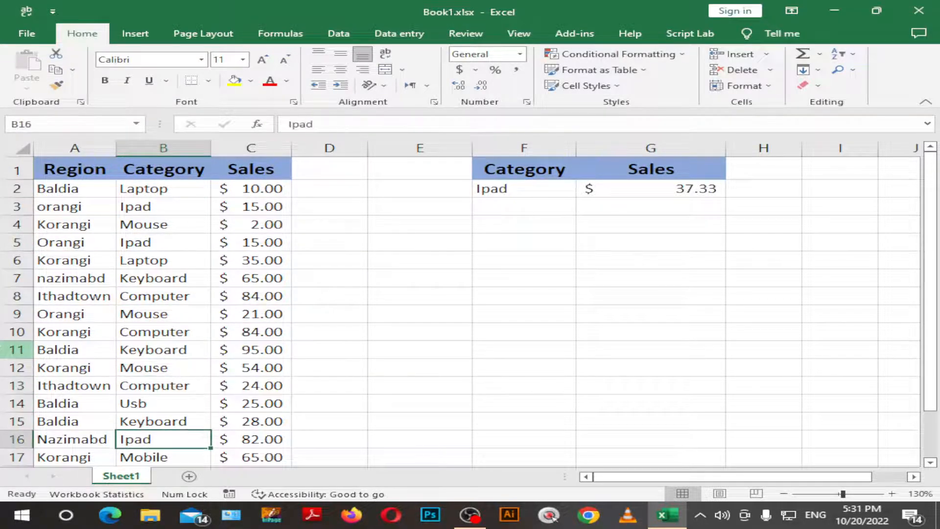
# Change the category of the Nazimabd record in B16 to Laptop
pyautogui.write('Laptop')
pyautogui.press('Tab')
pyautogui.press('Down')
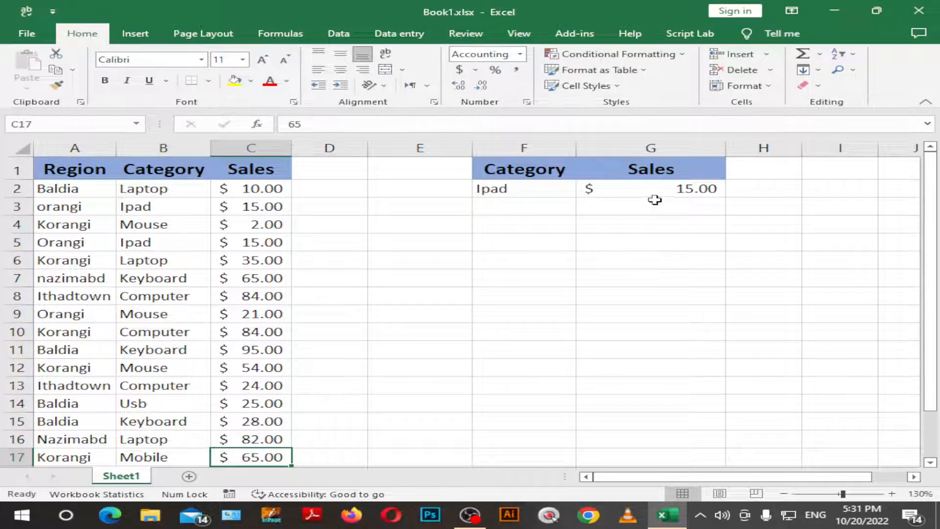
# Check the DAVERAGE result in G2 against the sales values of the remaining Ipad records
pyautogui.click(642, 189)
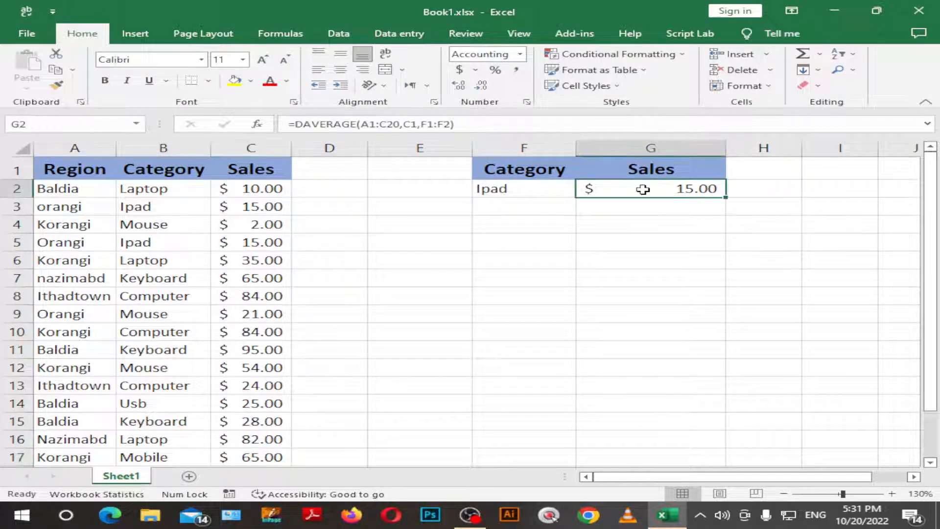
pyautogui.click(250, 245)
pyautogui.click(251, 210)
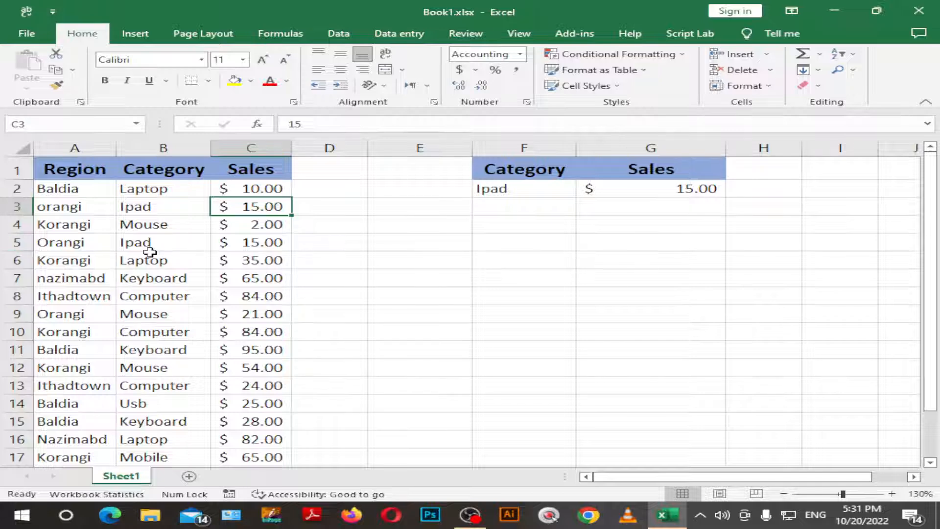
pyautogui.click(252, 280)
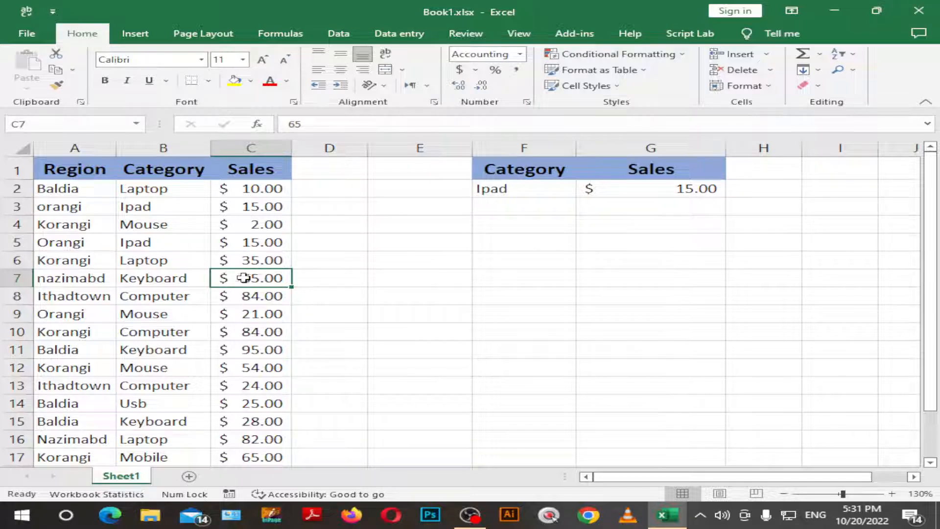
pyautogui.click(233, 313)
# Change the Ithadtown record in row 8 to category Ipad with a sales value of 10
pyautogui.click(181, 297)
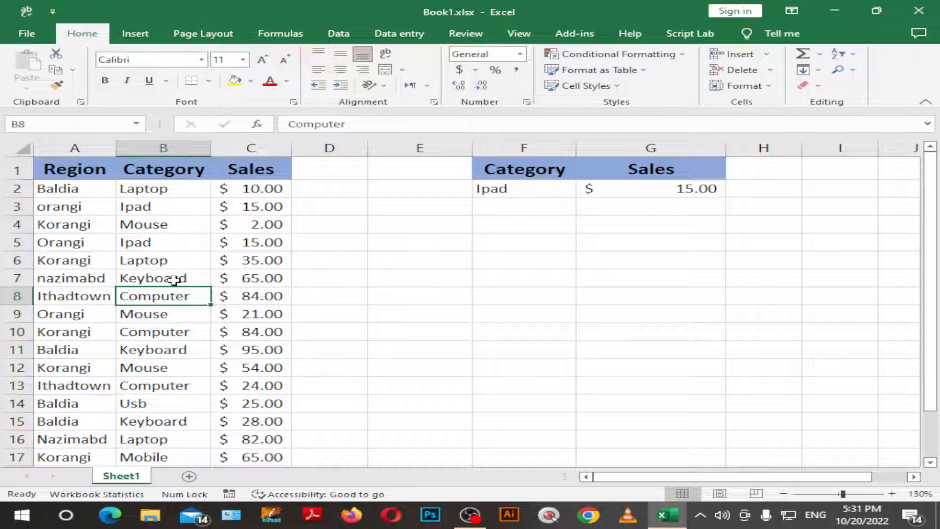
pyautogui.write('Ip[')
pyautogui.press('BackSpace')
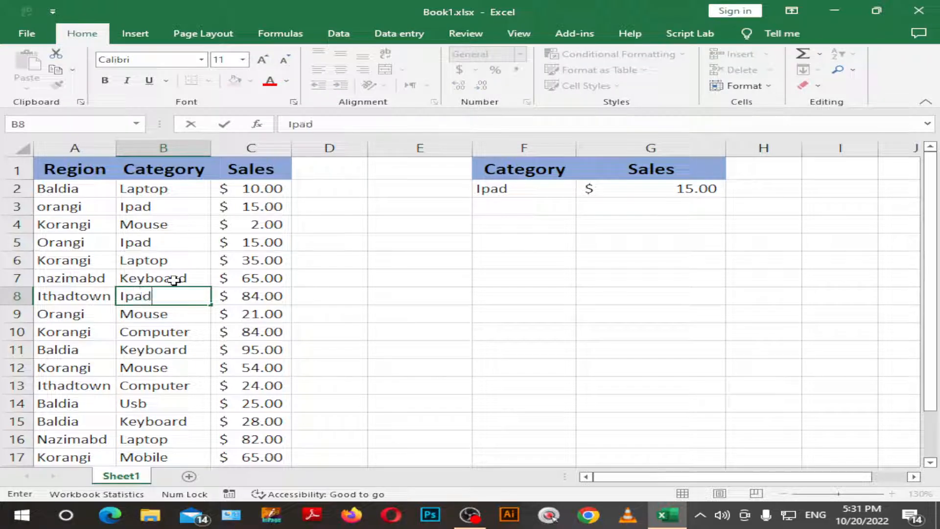
pyautogui.press('Return')
pyautogui.press('Up')
pyautogui.press('Right')
pyautogui.write('10')
pyautogui.press('Return')
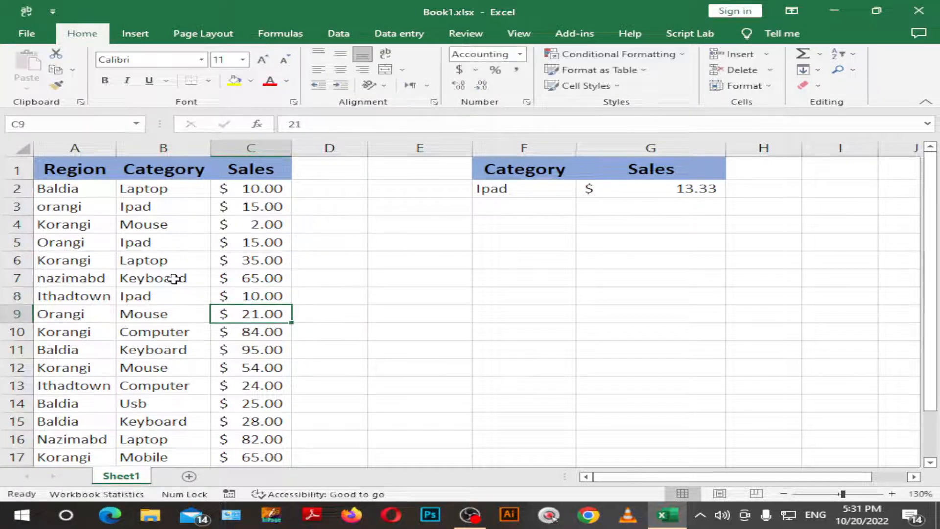
# Replace the function name in G2 so the formula reads =DCOUNT(A1:C20,C1,F1:F2)
pyautogui.press('Up')
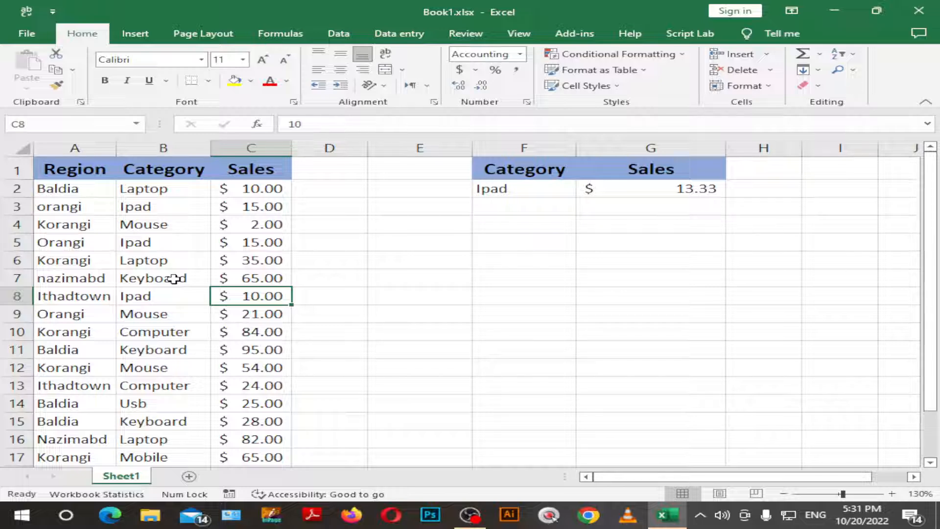
pyautogui.press('Right')
pyautogui.press('Up')
pyautogui.press('Up')
pyautogui.press('Up')
pyautogui.press('Up')
pyautogui.press('Up')
pyautogui.press('Right')
pyautogui.press('Up')
pyautogui.press('Right')
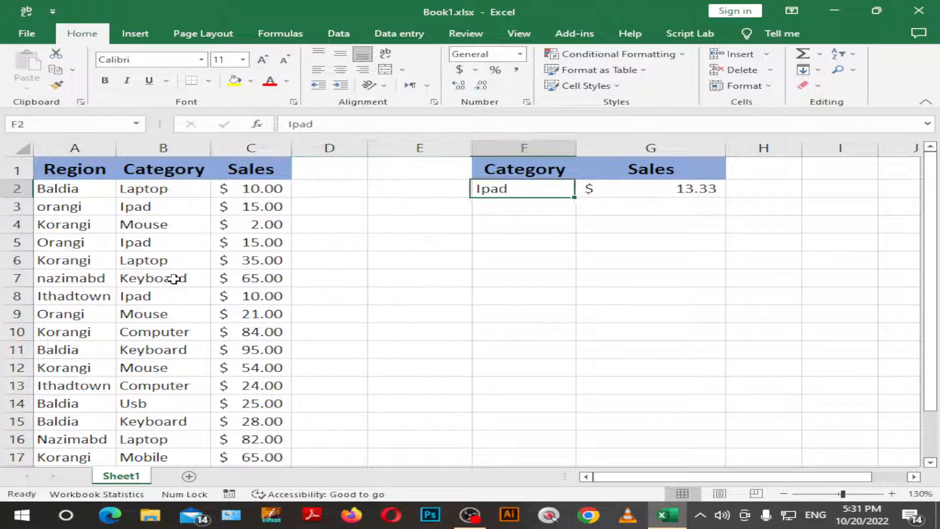
pyautogui.press('Right')
pyautogui.press('F2')
pyautogui.press('Left')
pyautogui.press('Left')
pyautogui.press('Left')
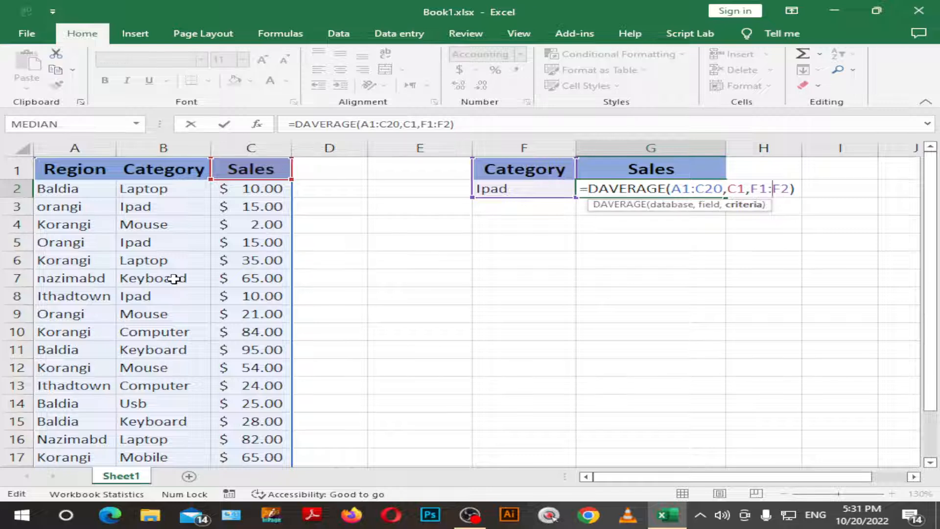
pyautogui.press('Left')
pyautogui.press('Left')
pyautogui.press('Left')
pyautogui.press('Left')
pyautogui.press('Left')
pyautogui.press('Left')
pyautogui.press('Left')
pyautogui.press('Left')
pyautogui.press('Left')
pyautogui.press('Left')
pyautogui.press('Left')
pyautogui.press('Left')
pyautogui.press('Left')
pyautogui.press('Left')
pyautogui.press('BackSpace')
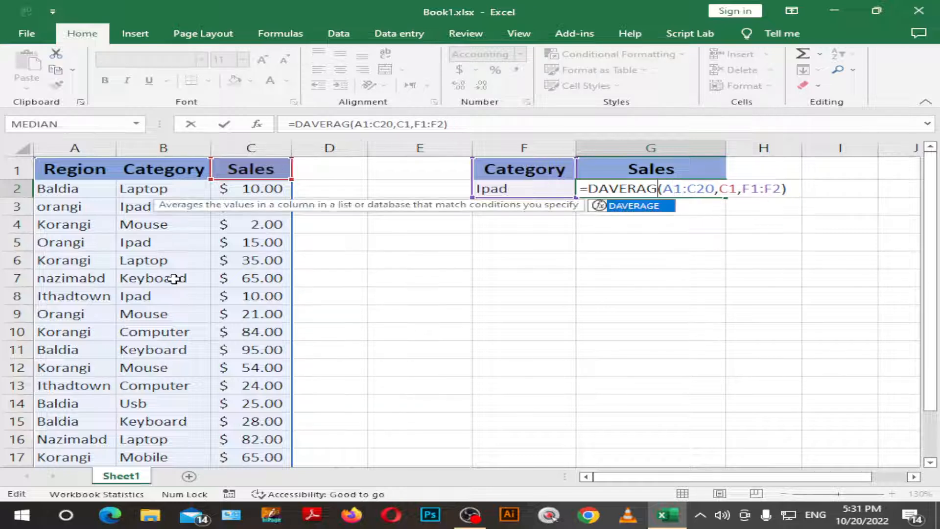
pyautogui.press('BackSpace')
pyautogui.press('BackSpace')
pyautogui.press('BackSpace')
pyautogui.press('BackSpace')
pyautogui.press('BackSpace')
pyautogui.press('BackSpace')
pyautogui.write('C')
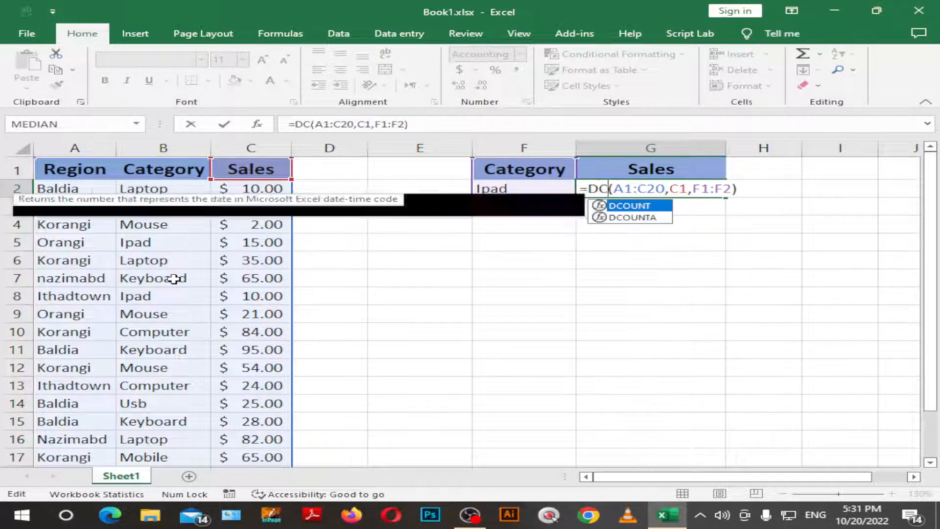
pyautogui.write('ount')
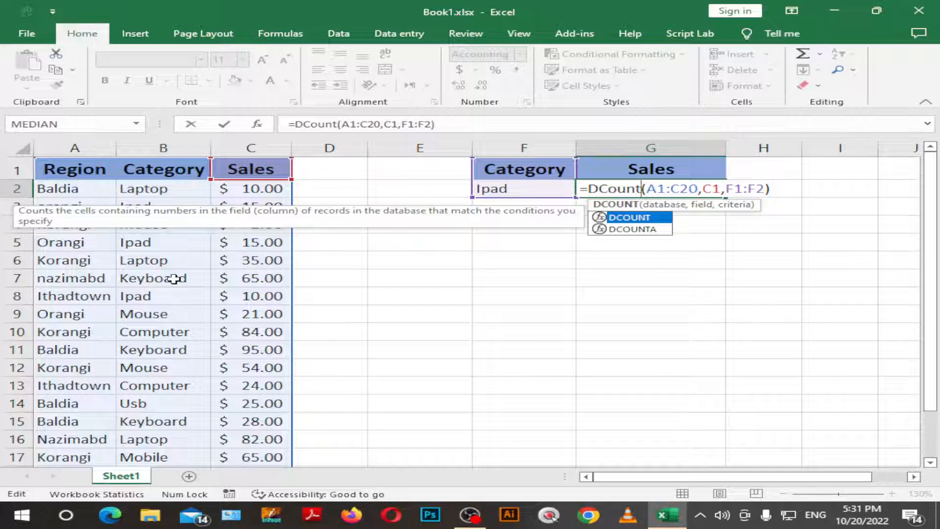
pyautogui.press('Return')
pyautogui.press('Up')
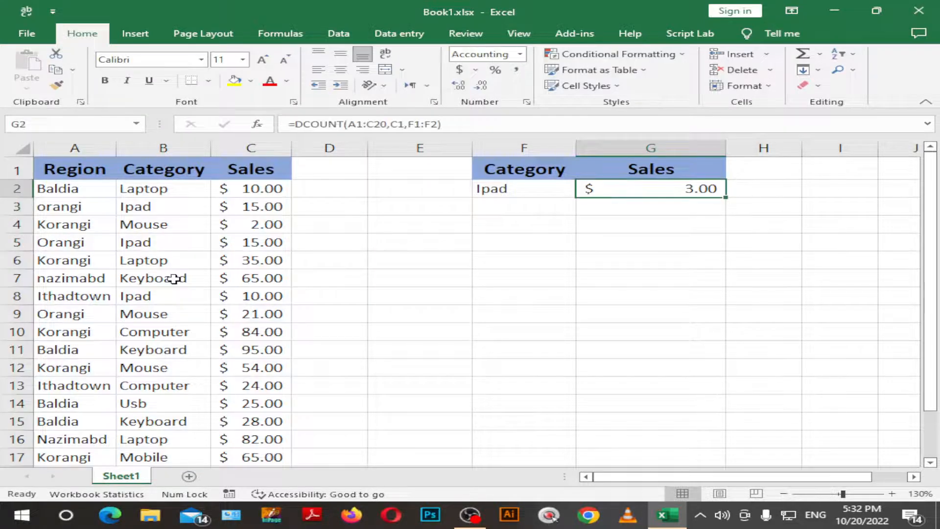
# Change the number format of the DCOUNT result in G2 from Accounting to General
pyautogui.press('Left')
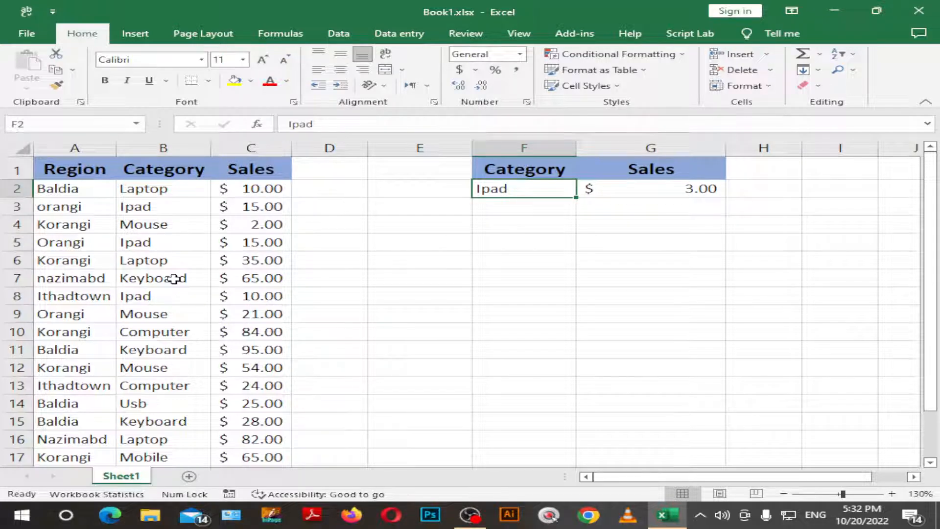
pyautogui.press('Right')
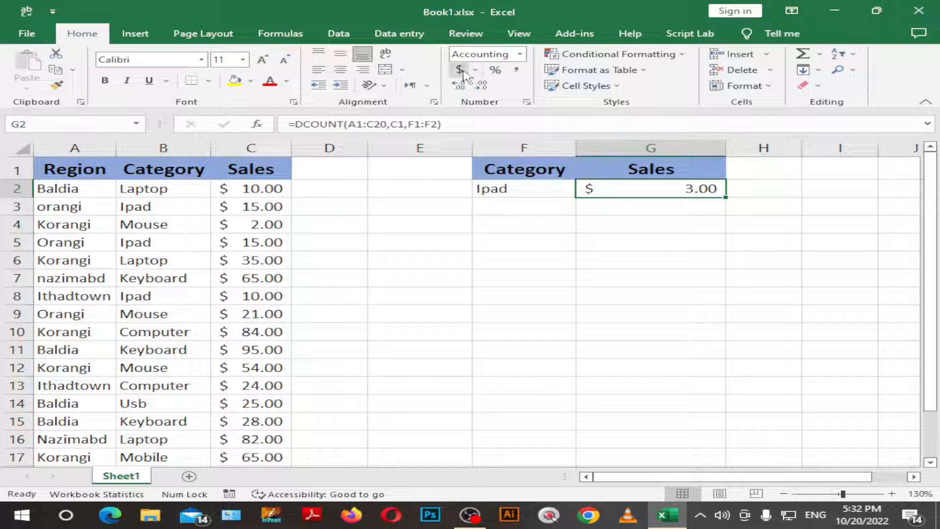
pyautogui.press('Down')
pyautogui.press('Down')
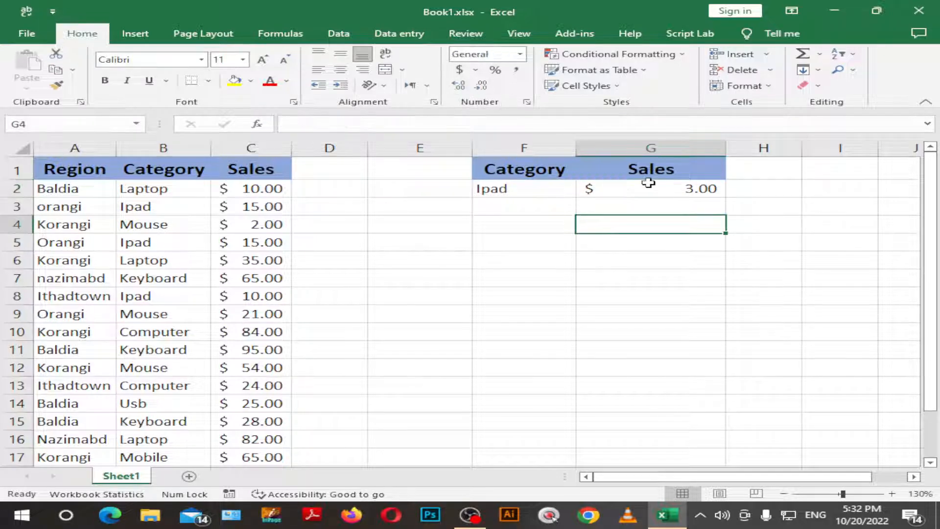
pyautogui.click(648, 183)
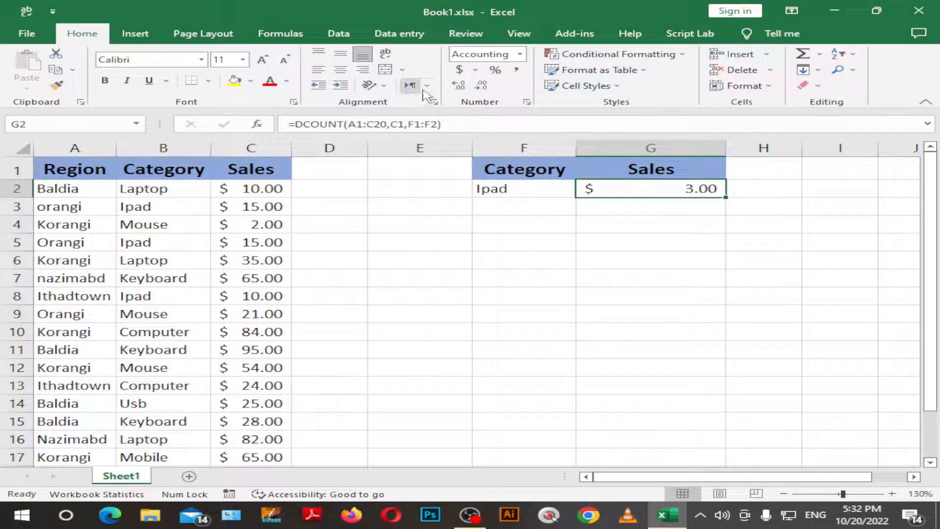
pyautogui.click(475, 70)
pyautogui.click(520, 53)
pyautogui.click(497, 76)
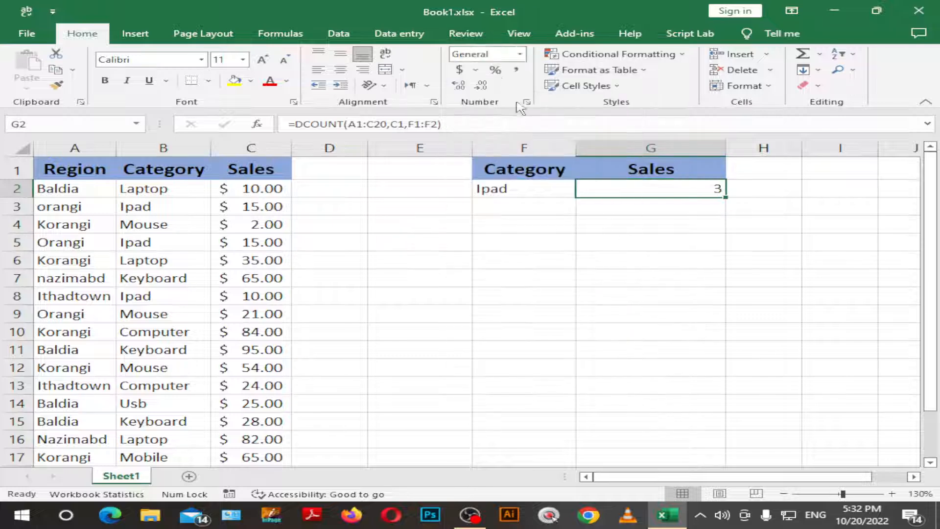
# Narrow column G and centre the result in G2 horizontally and vertically
pyautogui.click(646, 293)
pyautogui.click(690, 168)
pyautogui.moveTo(726, 149); pyautogui.dragTo(680, 151)
pyautogui.click(619, 189)
pyautogui.click(340, 54)
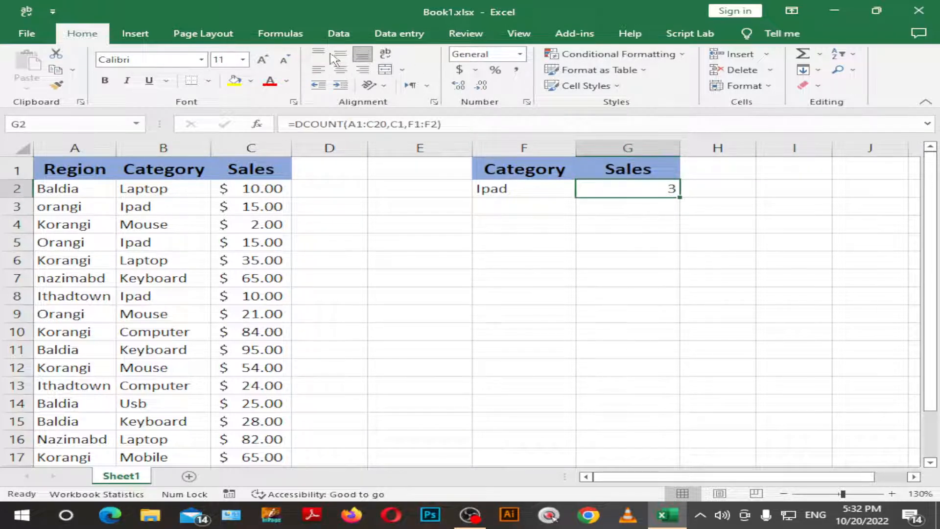
pyautogui.click(340, 69)
pyautogui.click(629, 311)
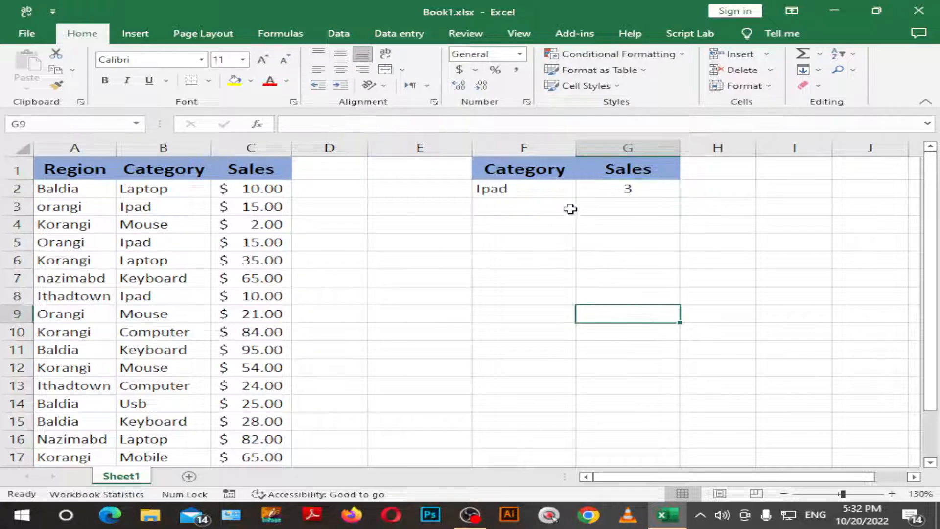
# Go through the Ipad records in the Category column and compare them with the count in G2
pyautogui.click(547, 191)
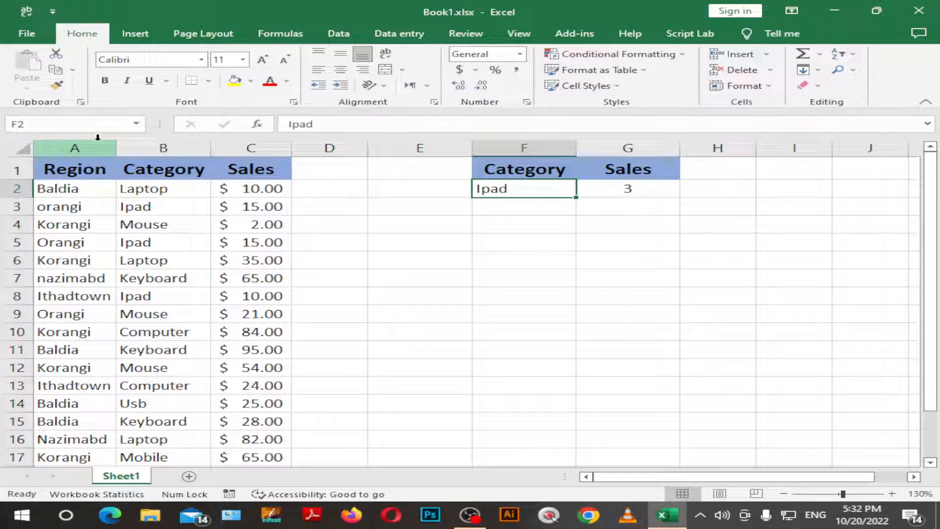
pyautogui.press('Right')
pyautogui.press('Left')
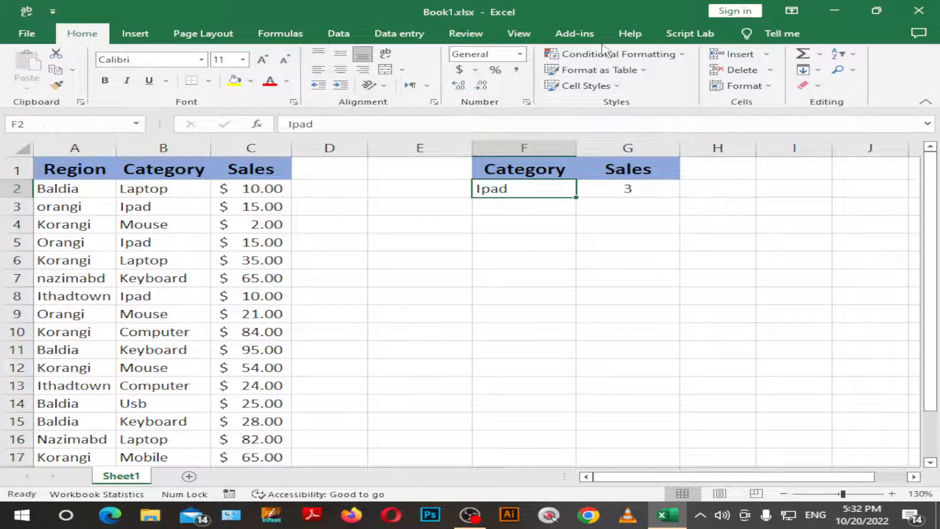
pyautogui.click(153, 242)
pyautogui.scroll(-2, 163, 244)
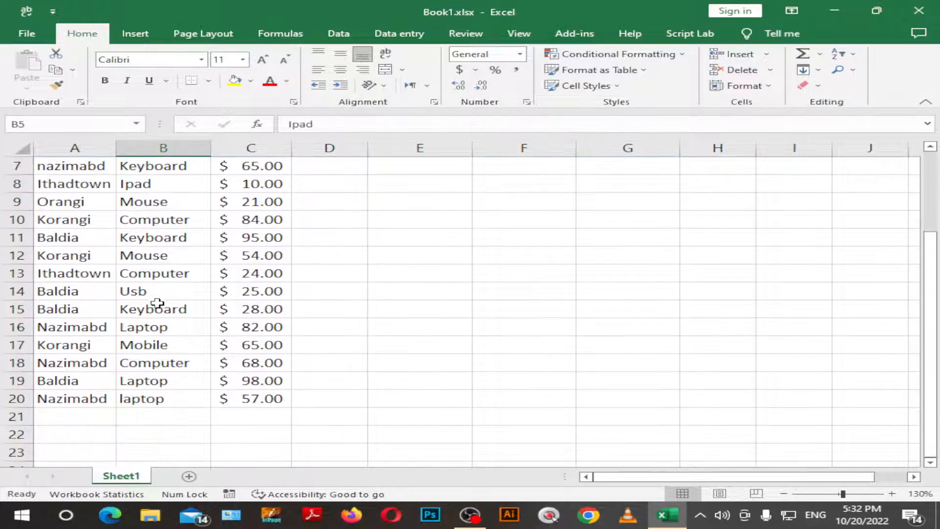
pyautogui.scroll(2, 132, 342)
pyautogui.click(142, 209)
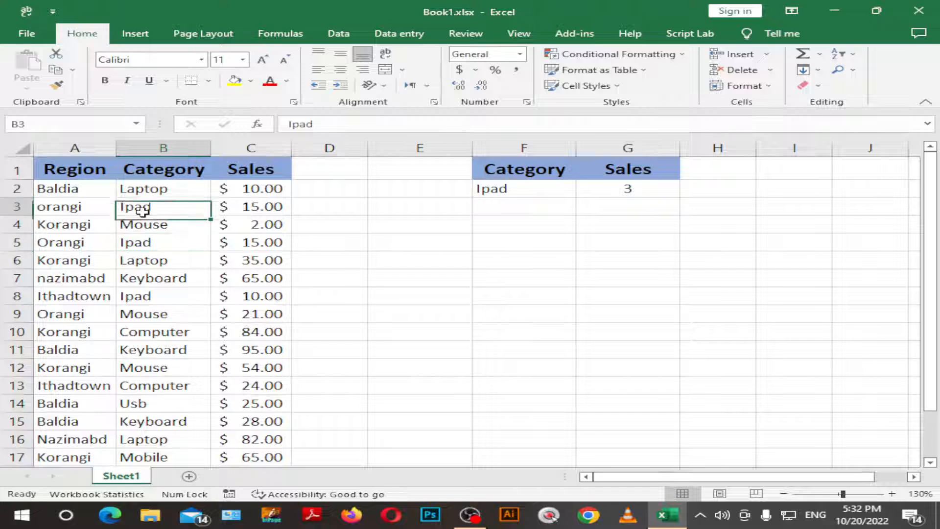
pyautogui.click(154, 246)
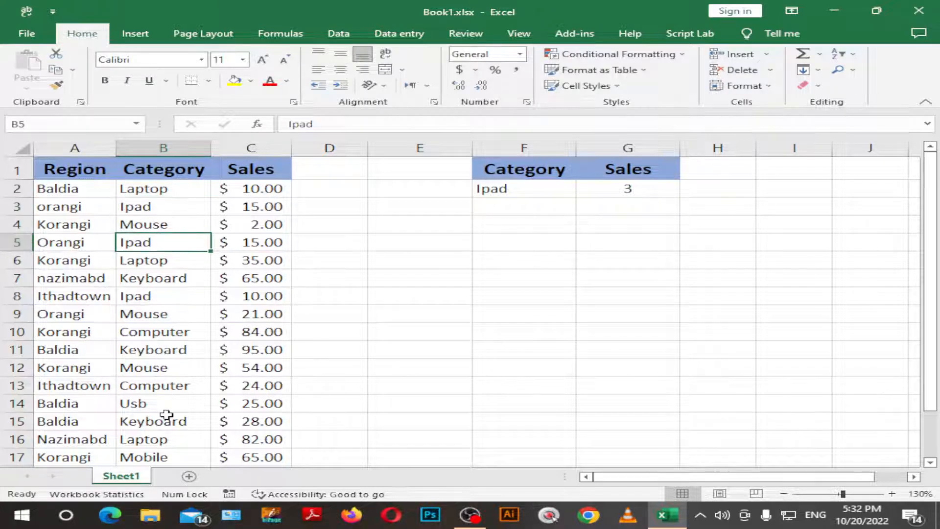
pyautogui.click(150, 300)
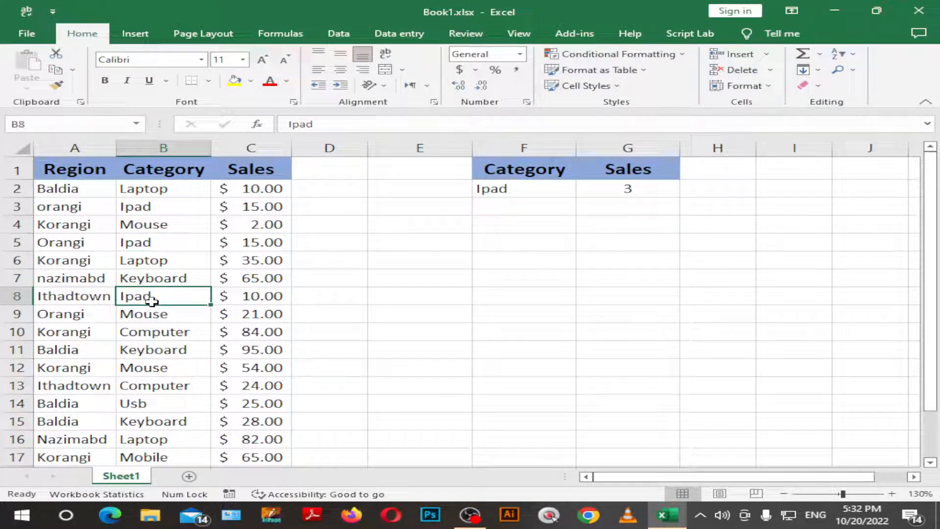
# Change the criteria category in F2 to Laptop
pyautogui.doubleClick(526, 188)
pyautogui.press('BackSpace')
pyautogui.press('BackSpace')
pyautogui.press('BackSpace')
pyautogui.press('BackSpace')
pyautogui.write('L')
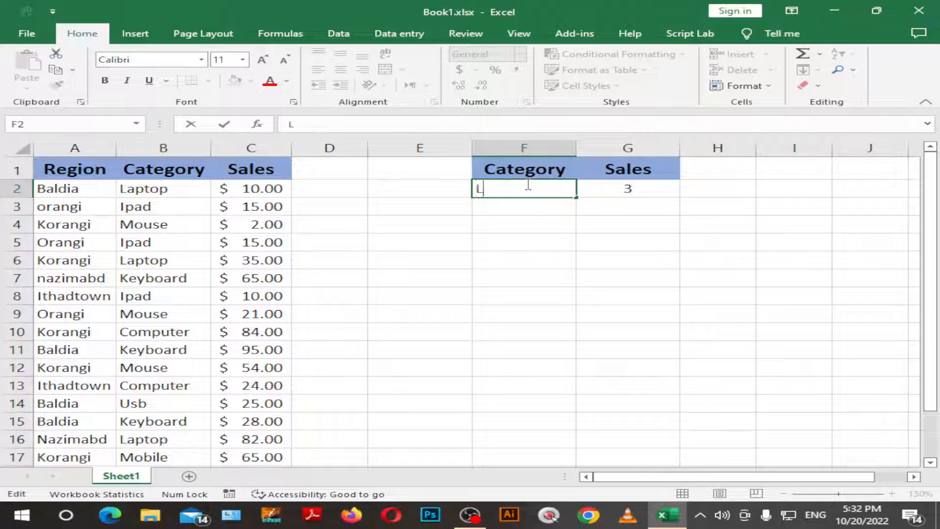
pyautogui.write('aptop')
pyautogui.press('Return')
# Set the criteria category in F2 to Mouse
pyautogui.click(526, 186)
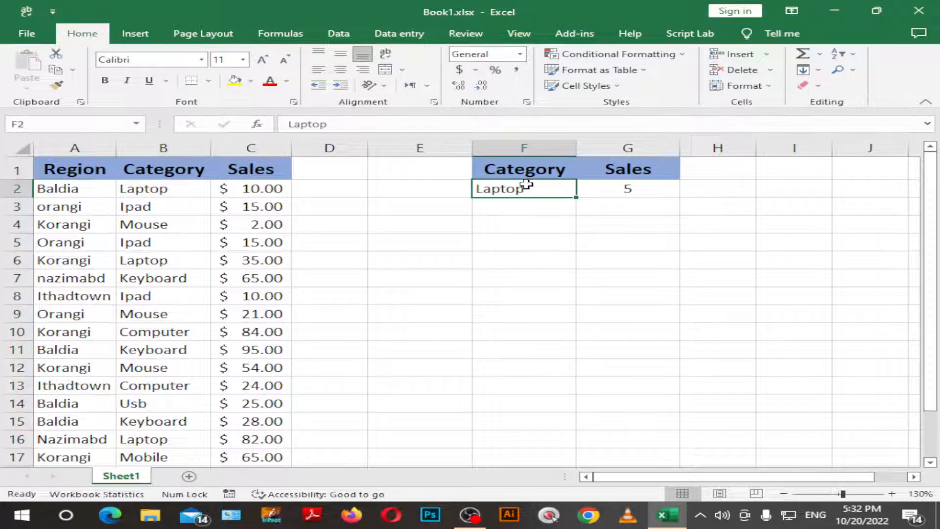
pyautogui.press('BackSpace')
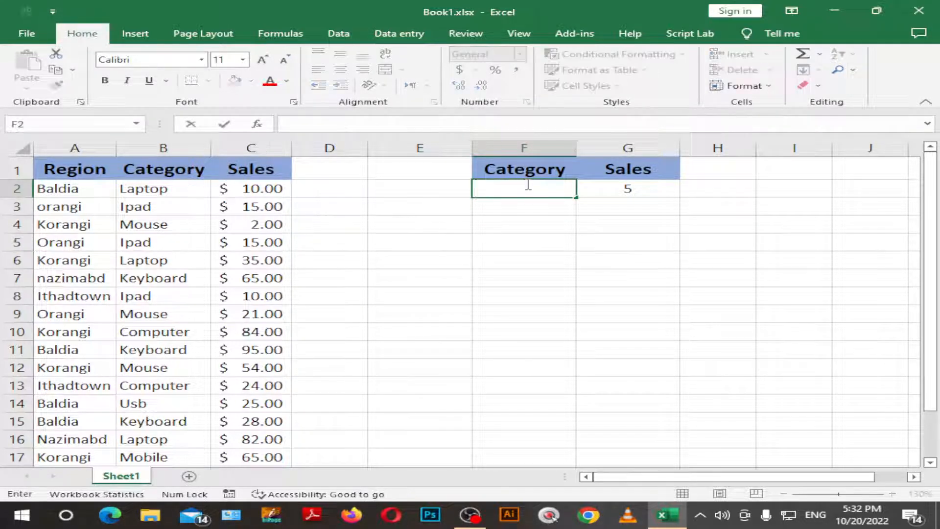
pyautogui.write('Mouse')
pyautogui.press('Return')
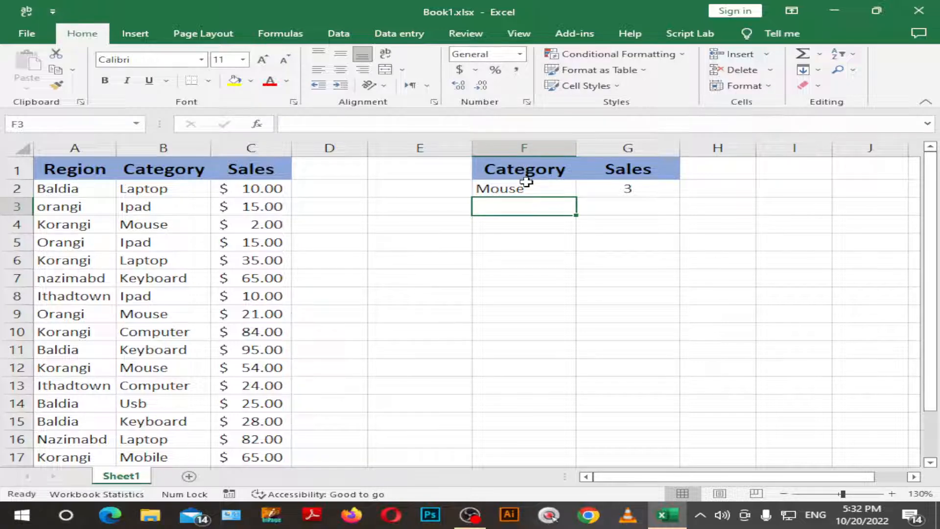
# Change the function in G2 to DCOUNTA so the formula reads =DCOUNTA(A1:C20,C1,F1:F2)
pyautogui.click(527, 181)
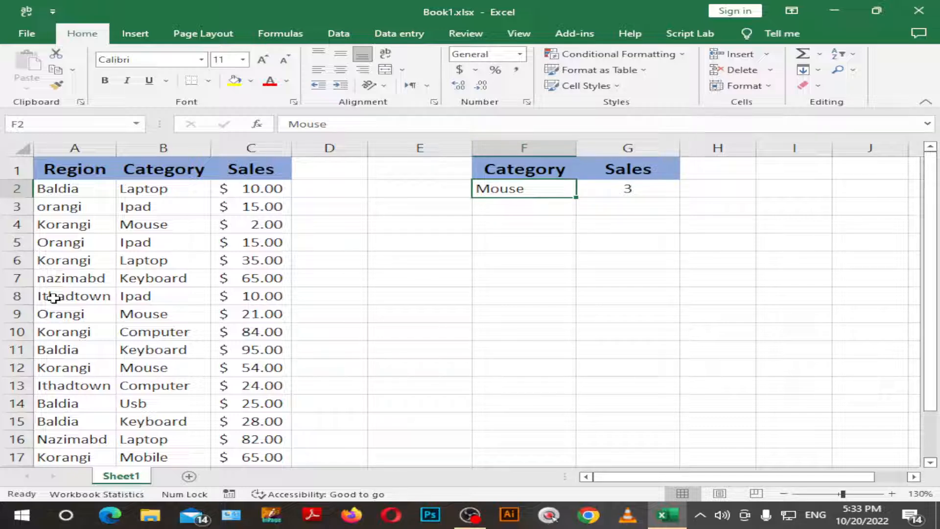
pyautogui.press('Up')
pyautogui.press('Down')
pyautogui.press('Right')
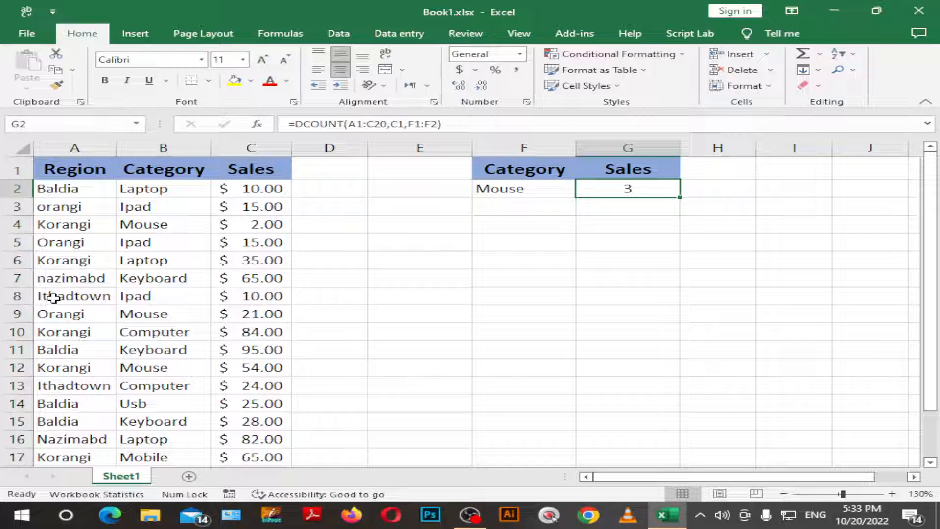
pyautogui.press('F2')
pyautogui.press('Left')
pyautogui.press('Left')
pyautogui.press('Left')
pyautogui.press('Left')
pyautogui.press('Left')
pyautogui.press('Left')
pyautogui.press('Left')
pyautogui.press('Left')
pyautogui.press('Left')
pyautogui.press('Left')
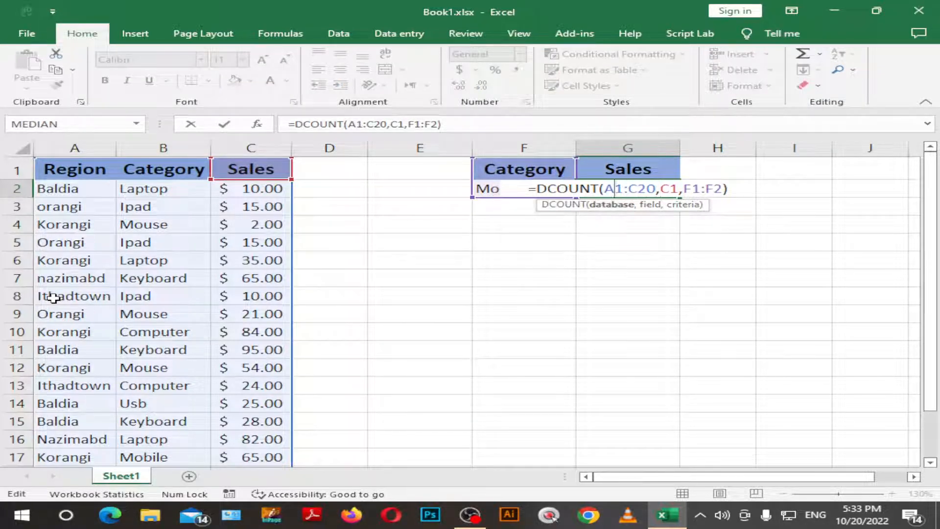
pyautogui.press('Left')
pyautogui.press('Left')
pyautogui.write('A')
pyautogui.press('Return')
pyautogui.press('Up')
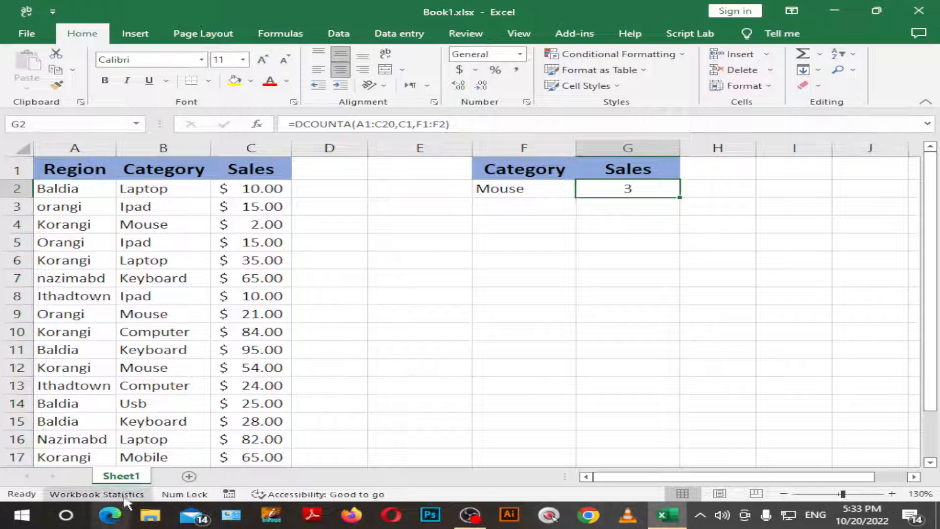
# Look through the source table and clear the sales value of the Ithadtown Ipad record in C8
pyautogui.click(141, 296)
pyautogui.scroll(-2, 185, 308)
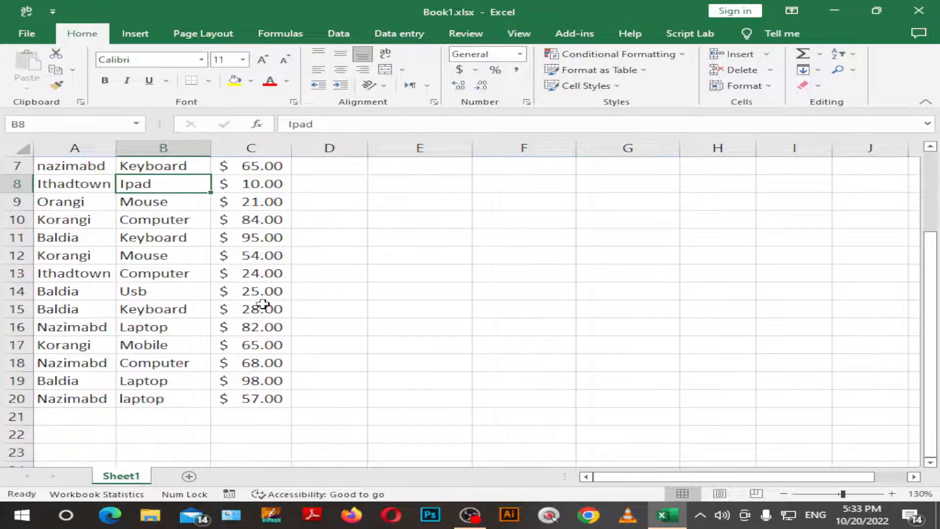
pyautogui.scroll(-1, 195, 363)
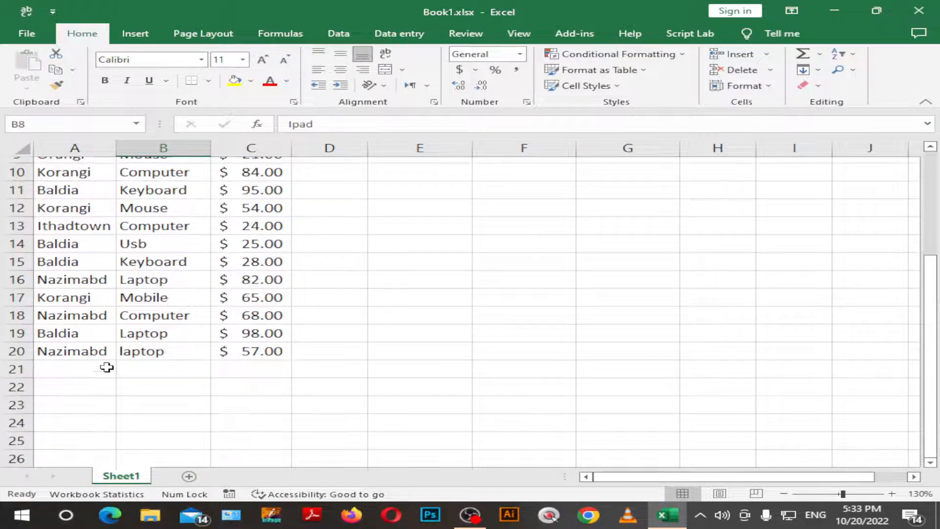
pyautogui.scroll(3, 151, 331)
pyautogui.click(252, 296)
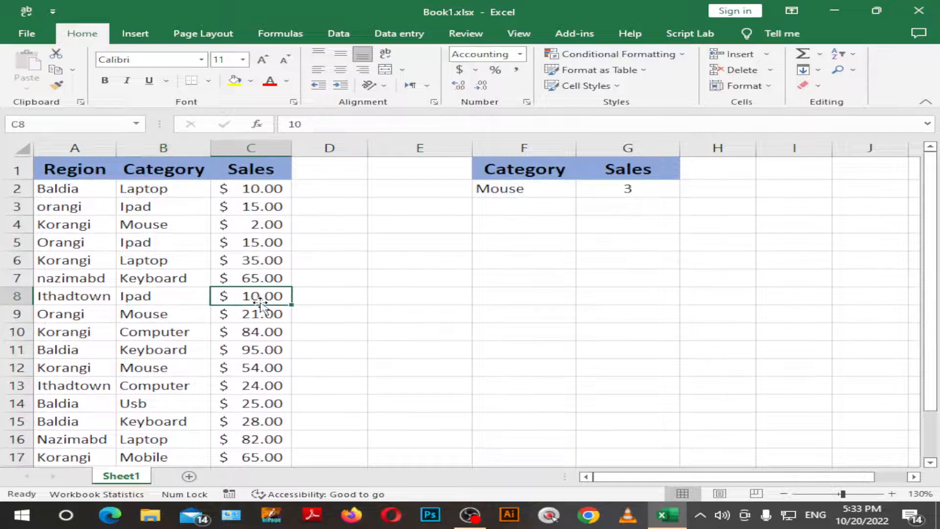
pyautogui.press('Delete')
pyautogui.click(438, 329)
pyautogui.click(226, 295)
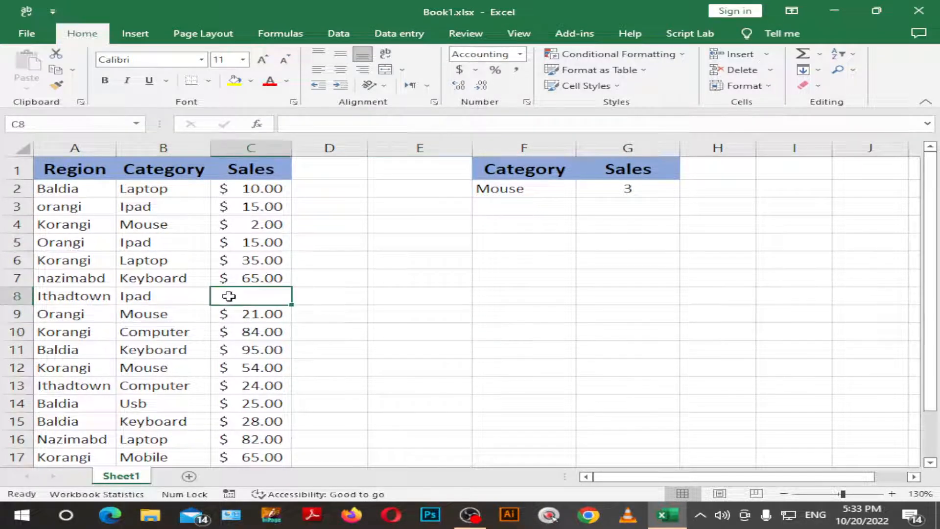
# Undo the deletion of the Ipad sales value in C8 and review the Mouse count formula in G2
pyautogui.hotkey('ctrl', 'z')
pyautogui.click(170, 294)
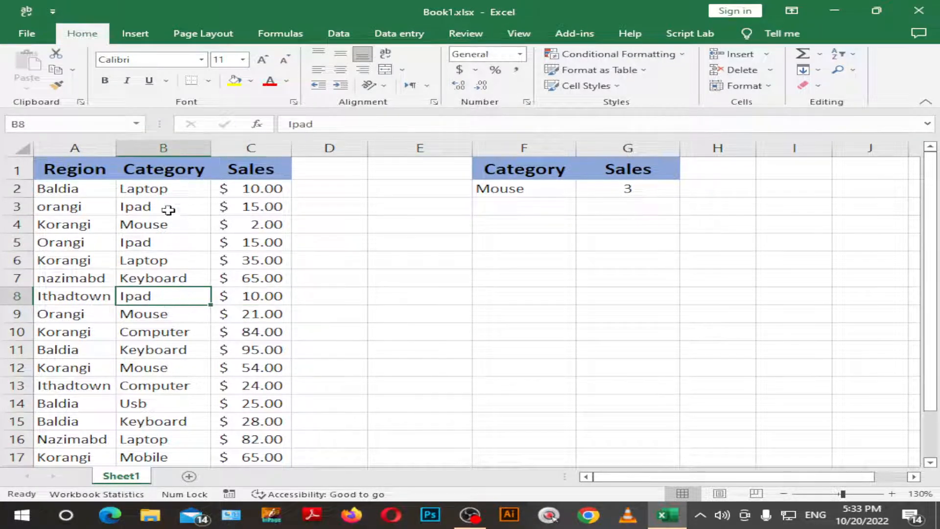
pyautogui.click(620, 201)
pyautogui.click(610, 185)
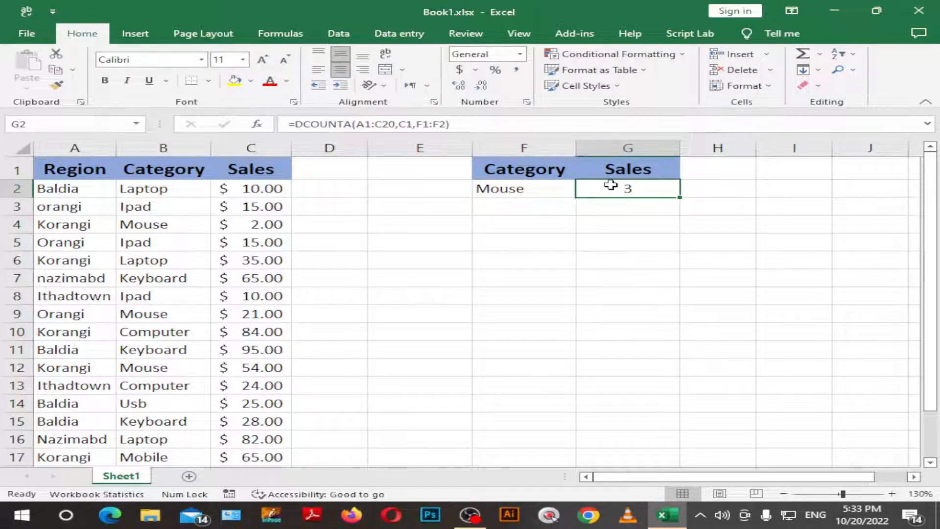
pyautogui.press('Left')
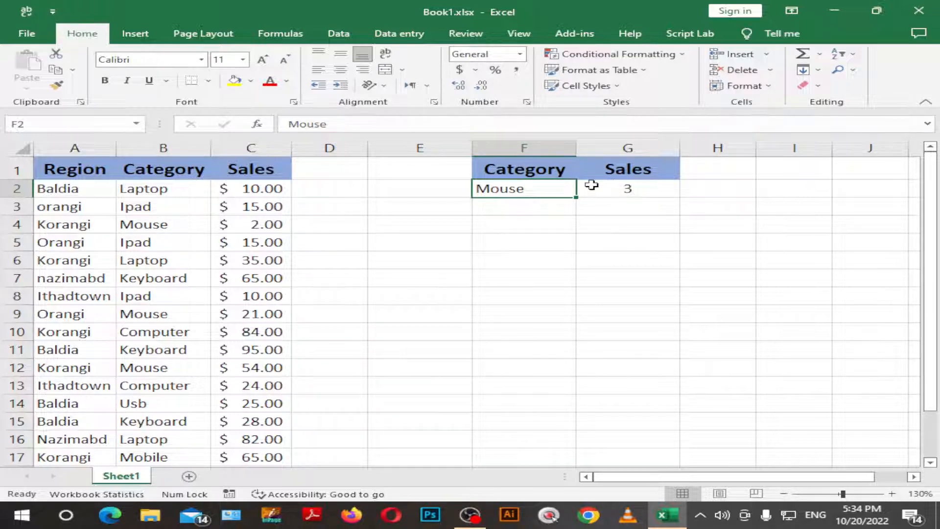
pyautogui.click(616, 218)
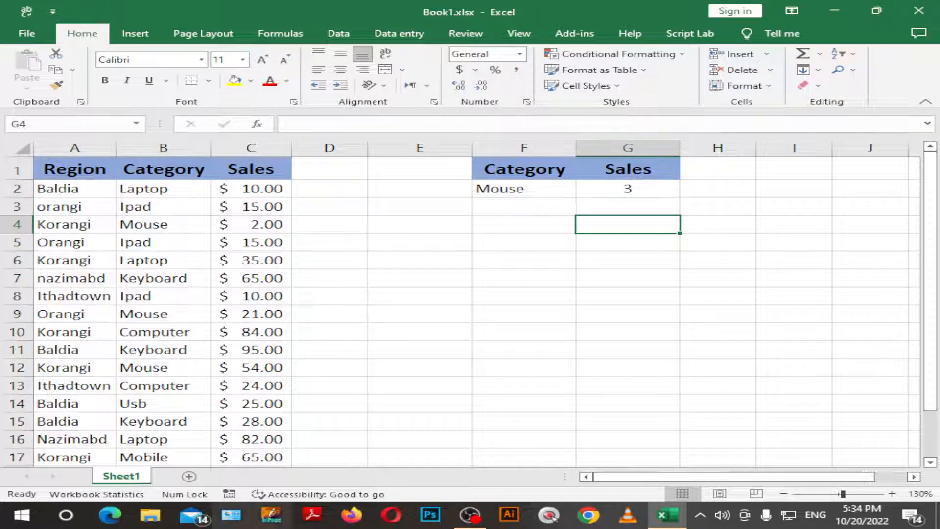
# Try inserting cells at the header range A1:C1 with the existing cells shifted right, and undo the insertion
pyautogui.click(78, 168)
pyautogui.hotkey('shift', 'Right')
pyautogui.hotkey('shift', 'Right')
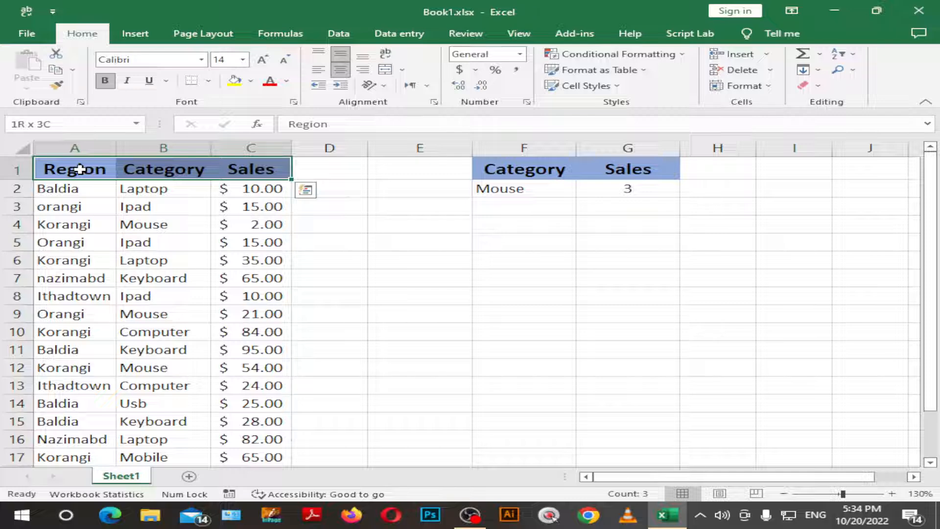
pyautogui.rightClick(73, 164)
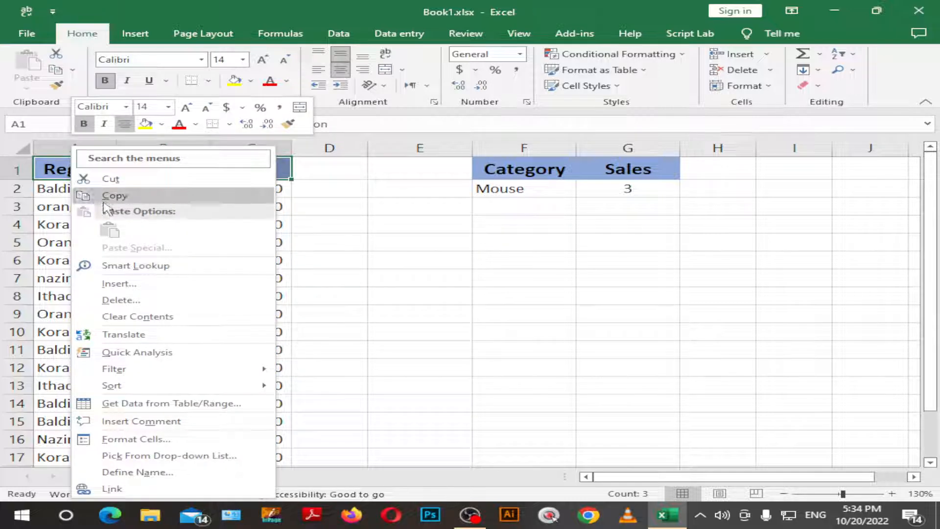
pyautogui.click(119, 284)
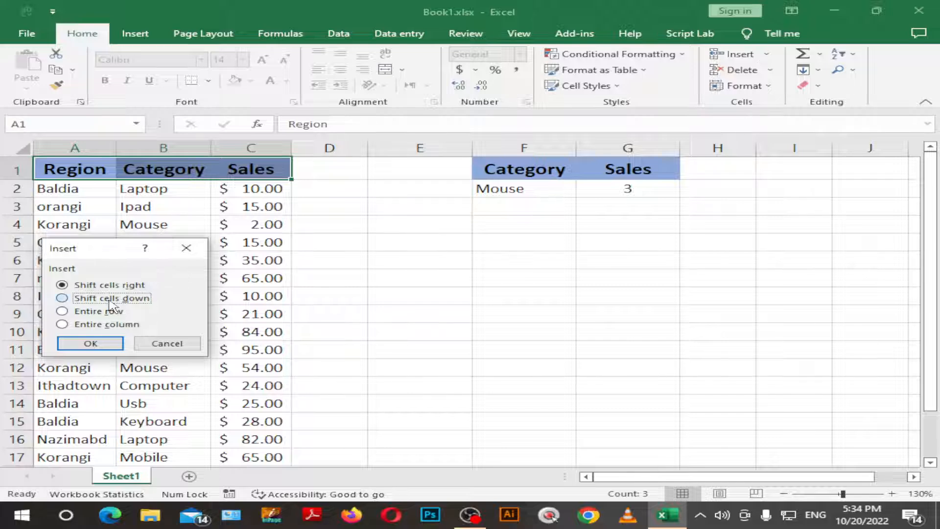
pyautogui.click(109, 287)
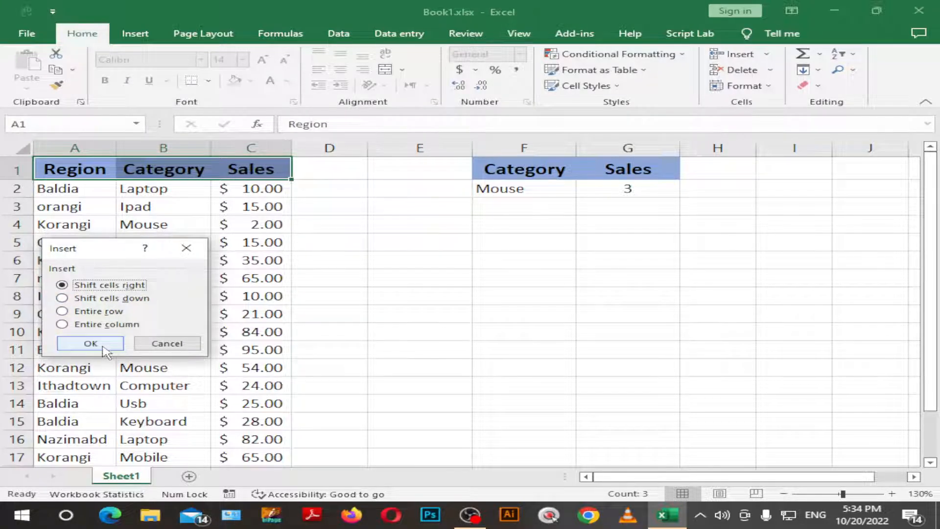
pyautogui.click(104, 347)
pyautogui.hotkey('ctrl', 'z')
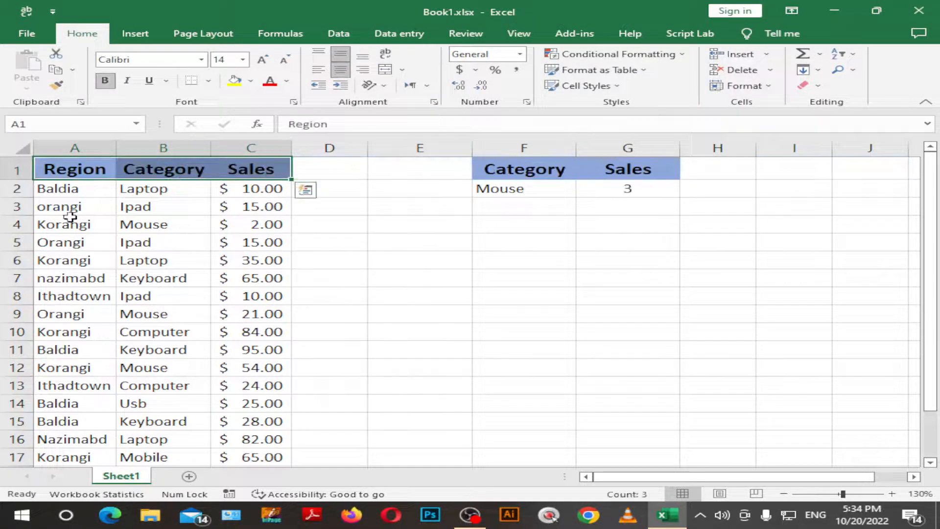
# Insert an entire row above the Region, Category and Sales headers
pyautogui.rightClick(22, 170)
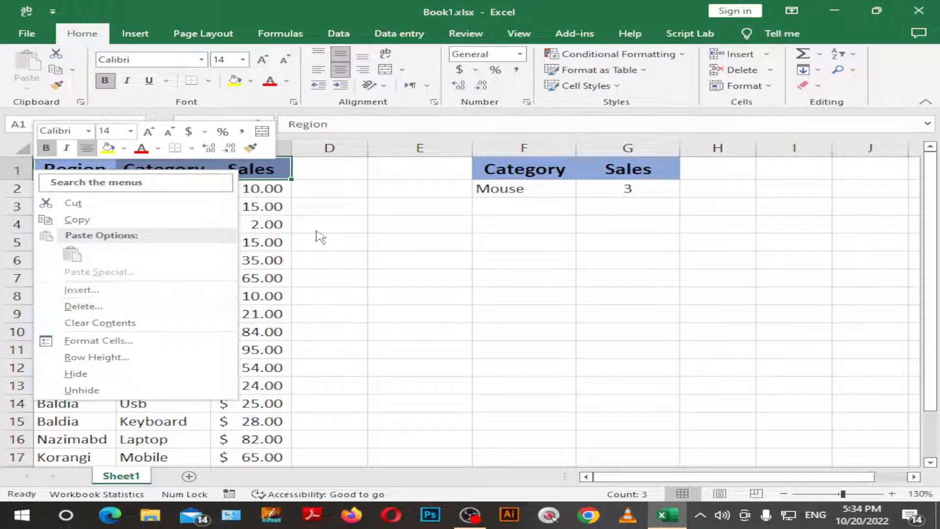
pyautogui.press('Escape')
pyautogui.rightClick(86, 172)
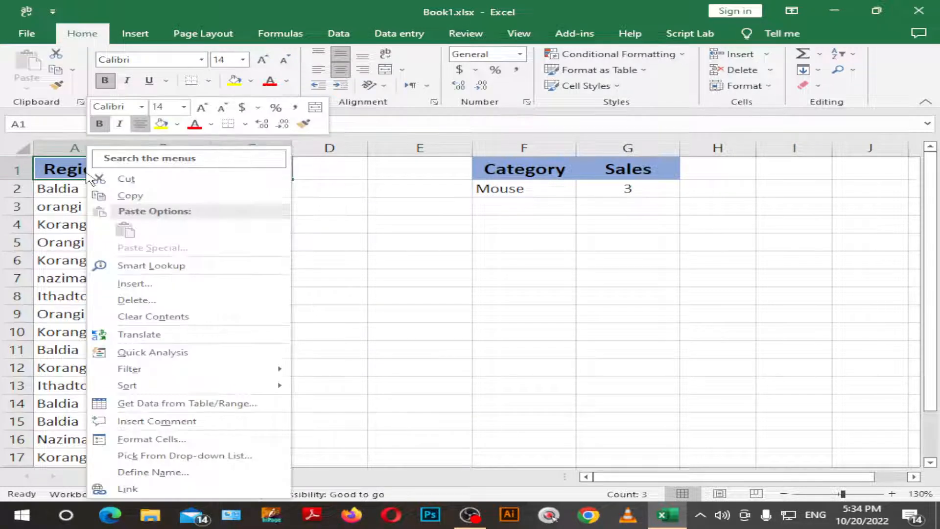
pyautogui.click(123, 284)
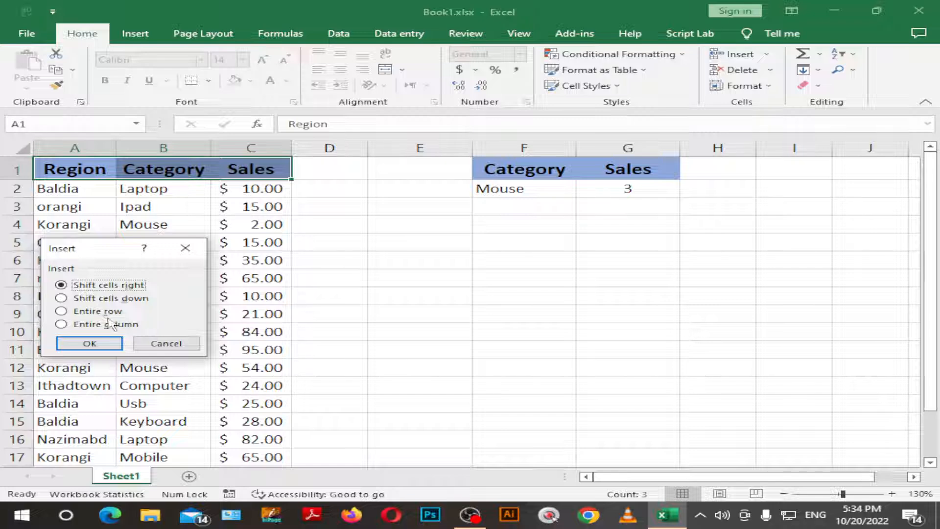
pyautogui.click(98, 311)
pyautogui.click(96, 343)
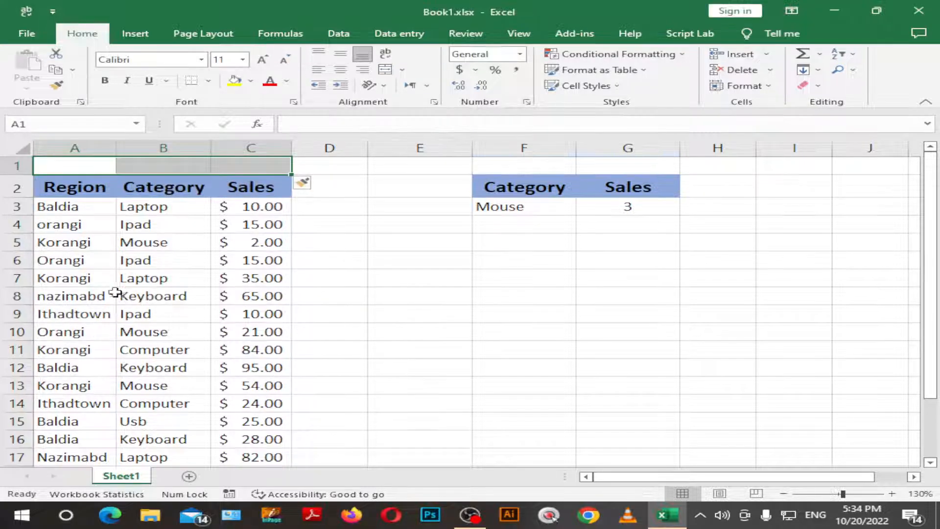
pyautogui.click(426, 221)
pyautogui.click(79, 163)
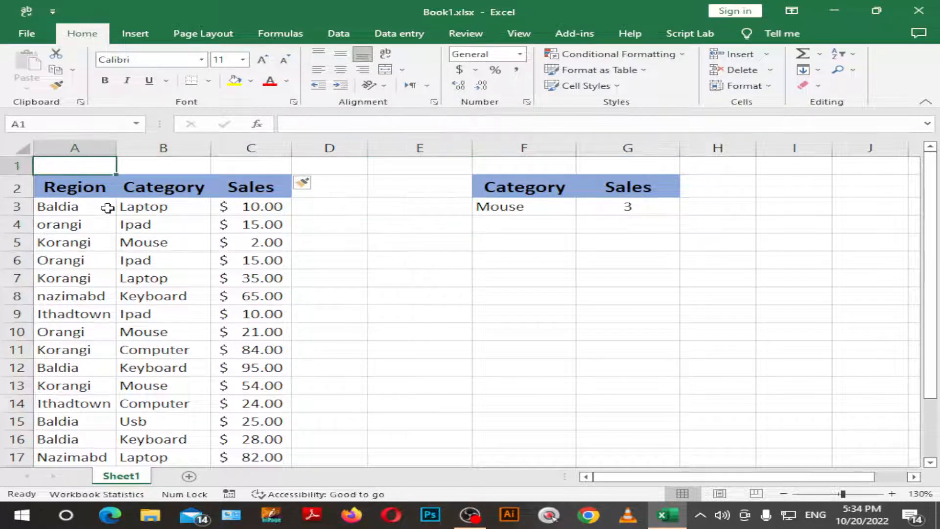
# Make the new empty row 1 taller and begin a formula in cell B1
pyautogui.moveTo(17, 175); pyautogui.dragTo(26, 207)
pyautogui.click(161, 177)
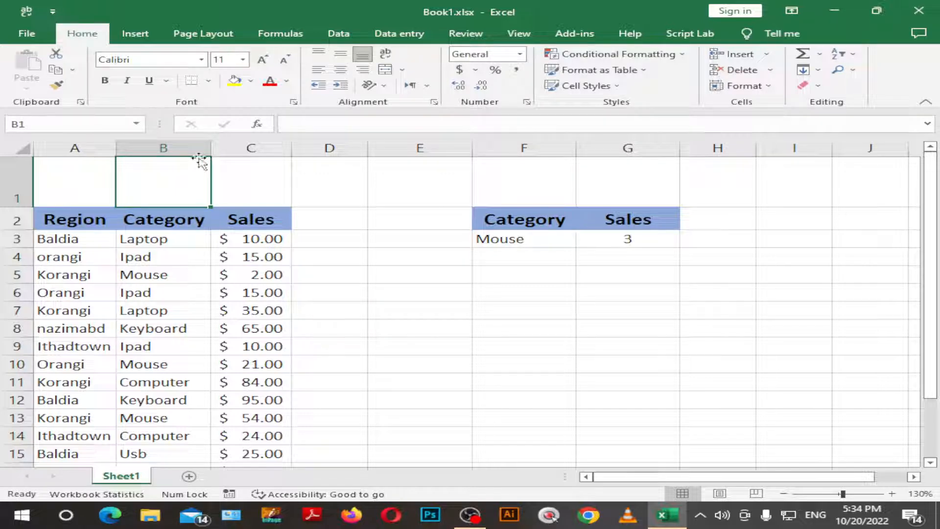
pyautogui.write('=')
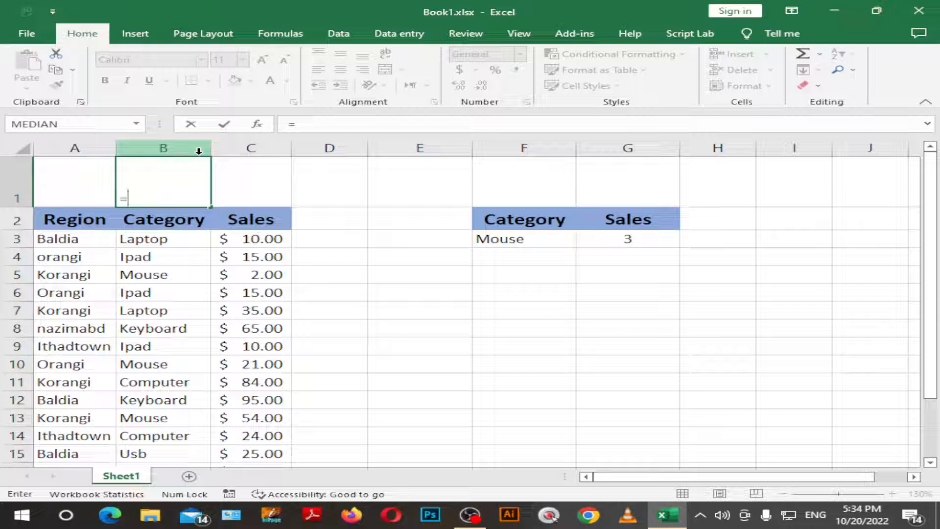
pyautogui.write('DS')
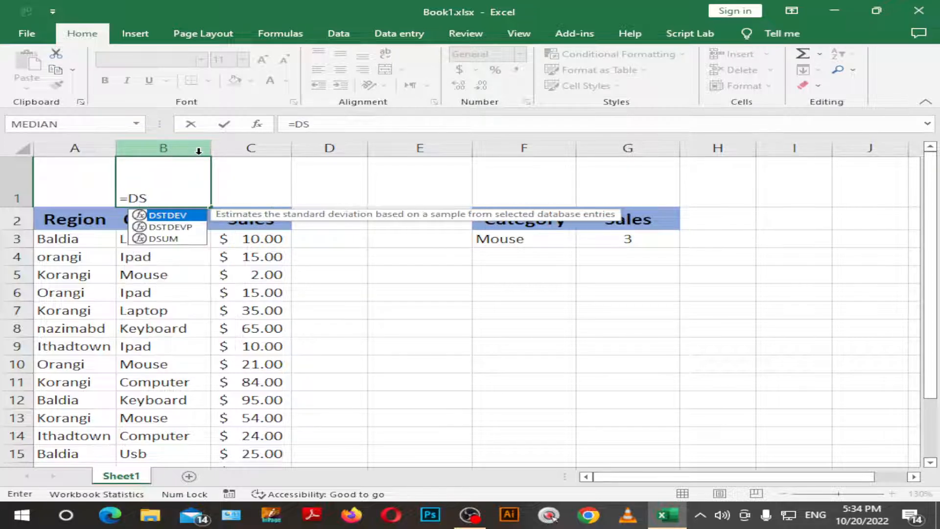
pyautogui.press('BackSpace')
pyautogui.press('BackSpace')
pyautogui.write('Sub')
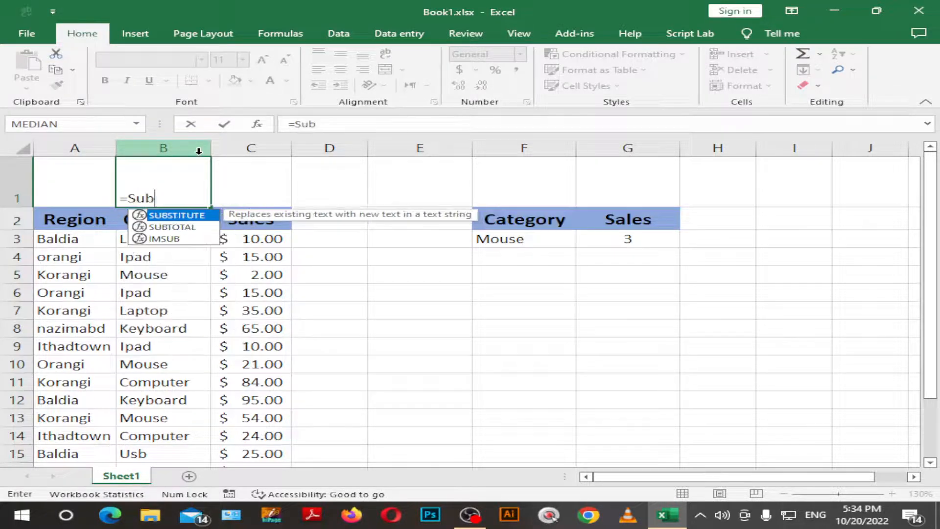
pyautogui.press('Down')
pyautogui.press('Tab')
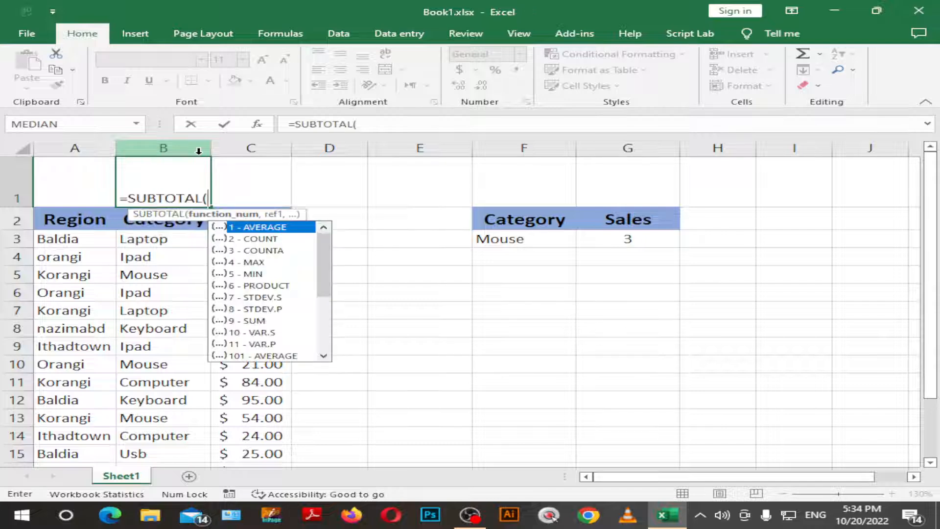
pyautogui.press('BackSpace')
pyautogui.press('BackSpace')
pyautogui.press('BackSpace')
pyautogui.press('BackSpace')
pyautogui.press('BackSpace')
pyautogui.press('BackSpace')
pyautogui.press('BackSpace')
pyautogui.press('BackSpace')
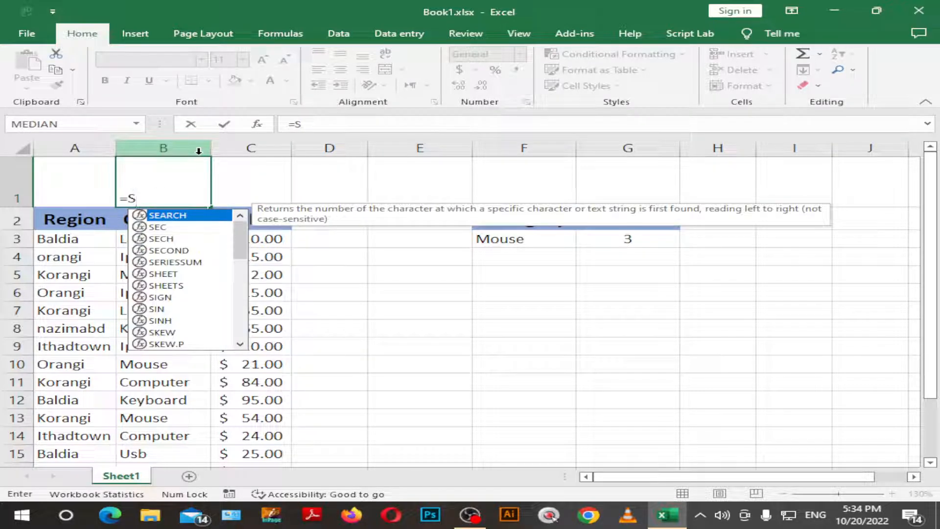
# Complete the formula in B1 as =SUM(C3:C21) to total the Sales column
pyautogui.write('um')
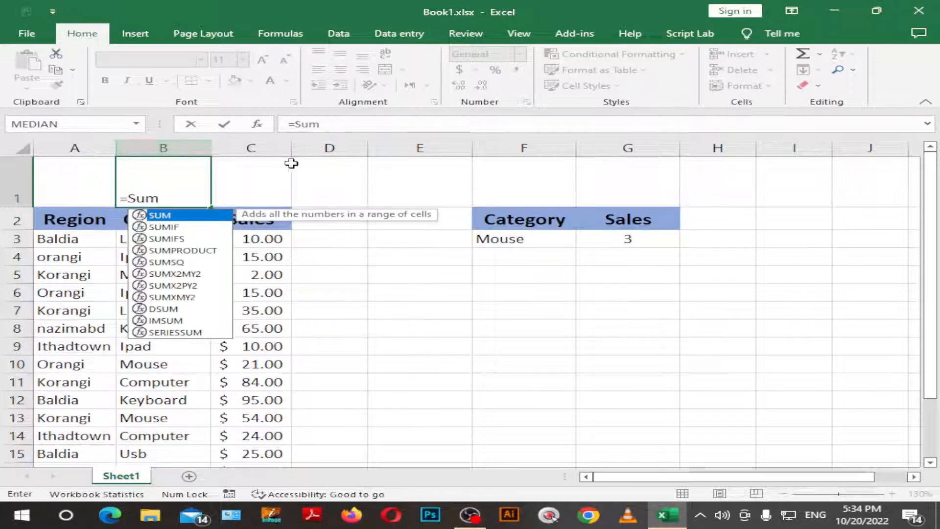
pyautogui.write('(')
pyautogui.click(245, 238)
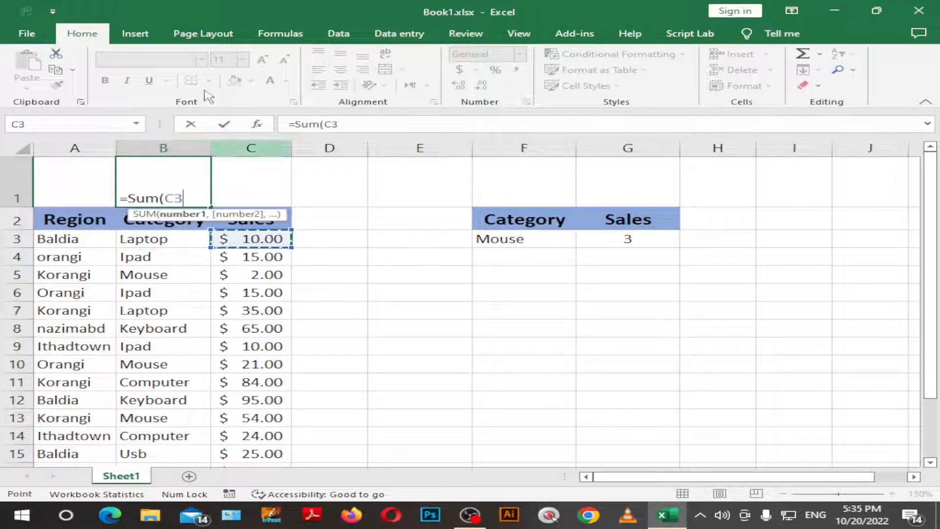
pyautogui.hotkey('shift', 'Down')
pyautogui.hotkey('shift', 'Down')
pyautogui.hotkey('shift', 'Down')
pyautogui.hotkey('shift', 'Down')
pyautogui.hotkey('shift', 'Down')
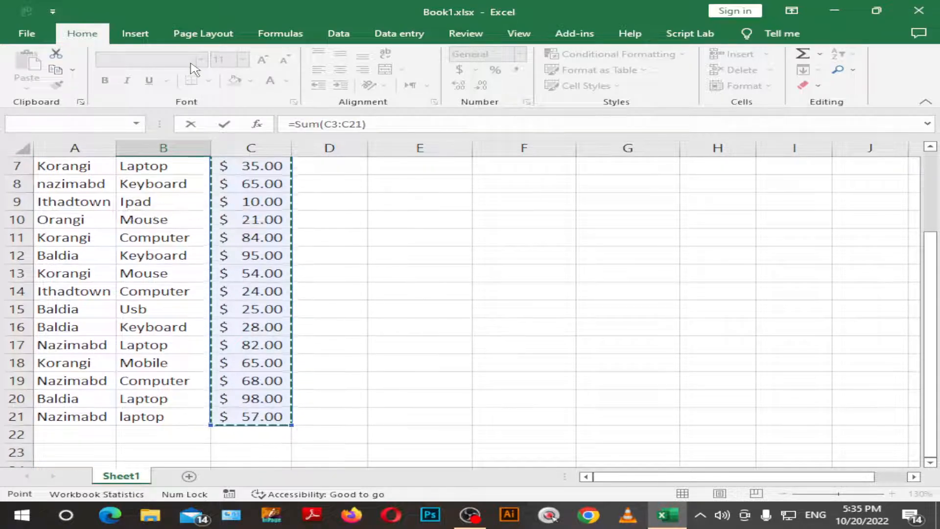
pyautogui.press('Return')
# Reduce the height of row 1 slightly and centre the total in B1 horizontally and vertically
pyautogui.click(178, 199)
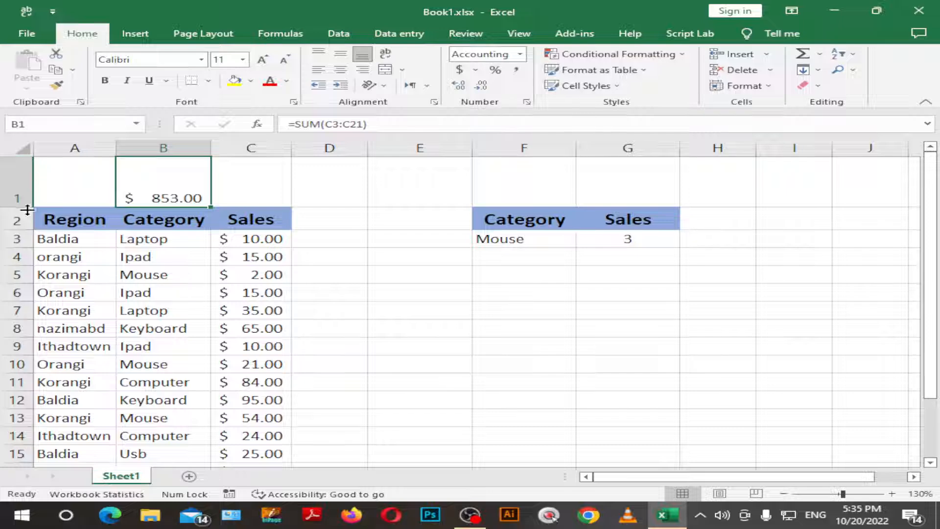
pyautogui.moveTo(27, 207); pyautogui.dragTo(27, 203)
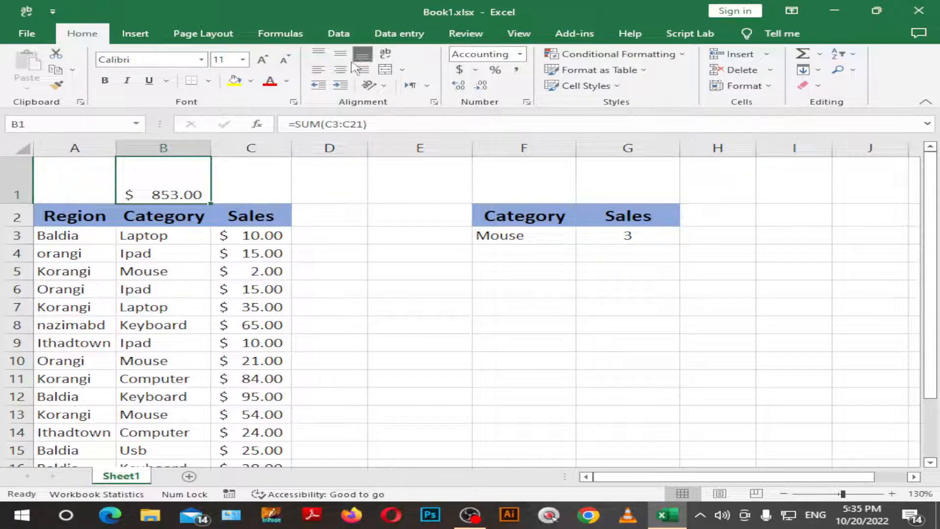
pyautogui.click(340, 70)
pyautogui.click(341, 54)
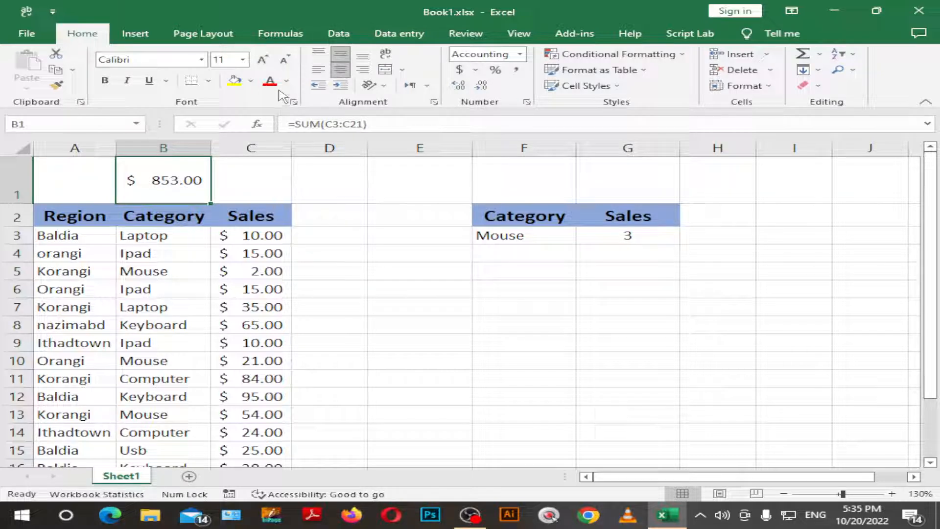
# Format the sales total in B1 to show no decimal places
pyautogui.click(239, 184)
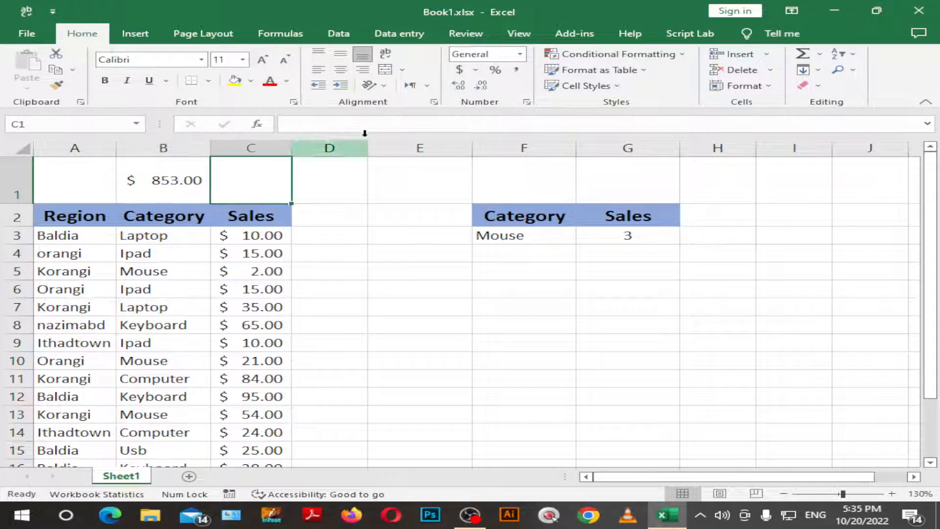
pyautogui.click(163, 177)
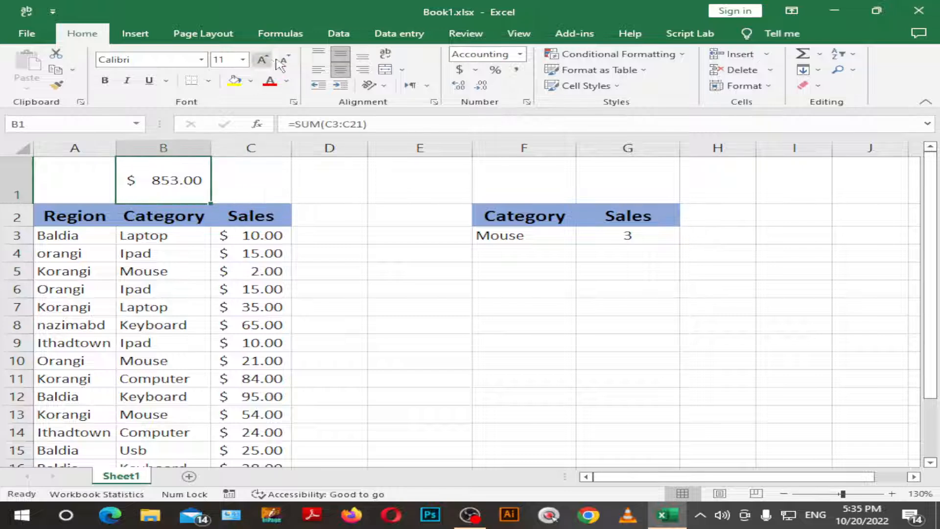
pyautogui.click(253, 174)
pyautogui.click(170, 180)
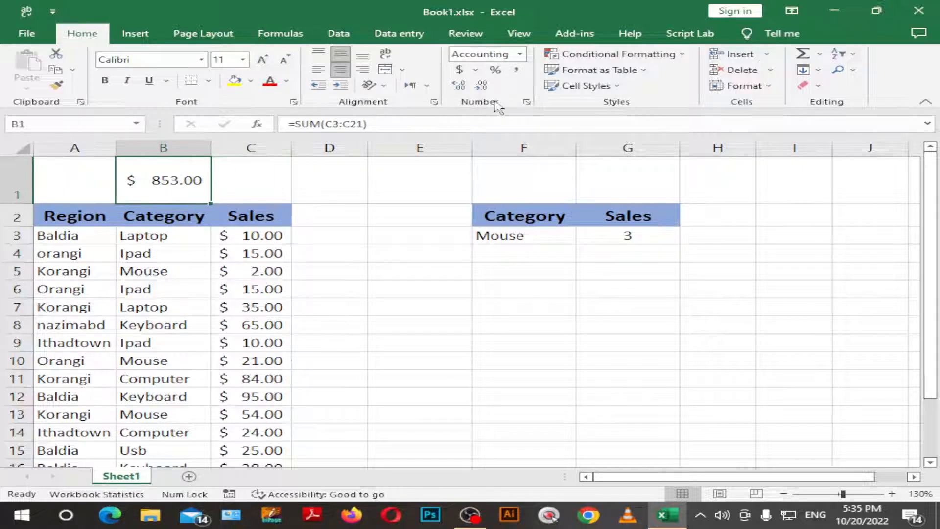
pyautogui.click(481, 86)
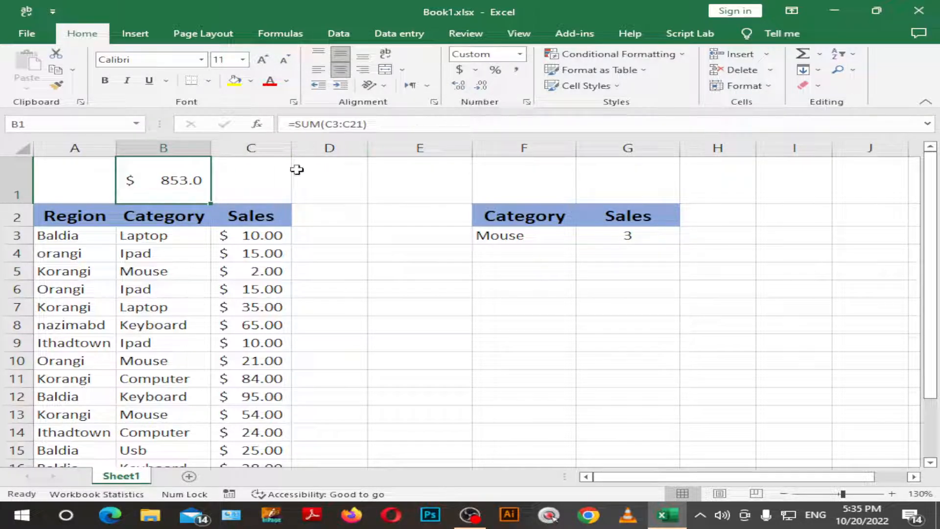
pyautogui.click(482, 86)
# Widen column C and start a SUBTOTAL formula in C1 with its function arguments open for entry
pyautogui.click(253, 172)
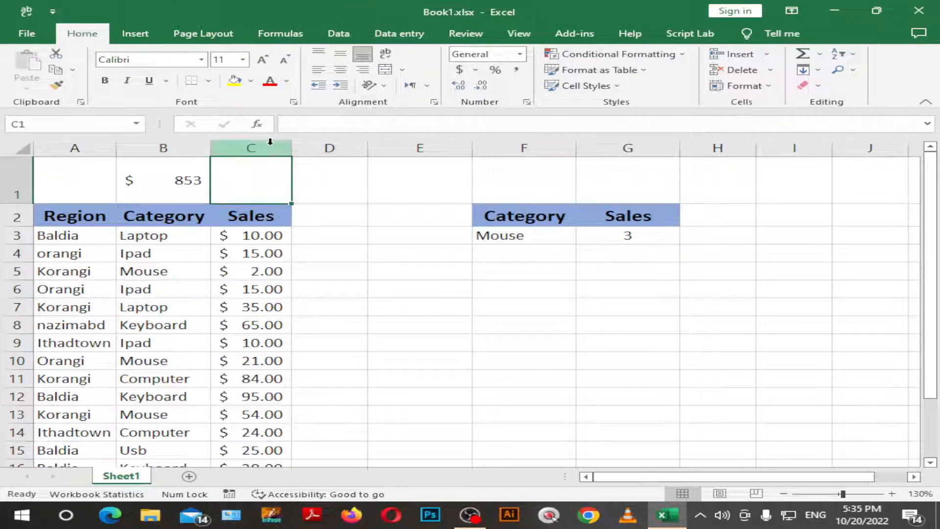
pyautogui.moveTo(291, 143); pyautogui.dragTo(322, 143)
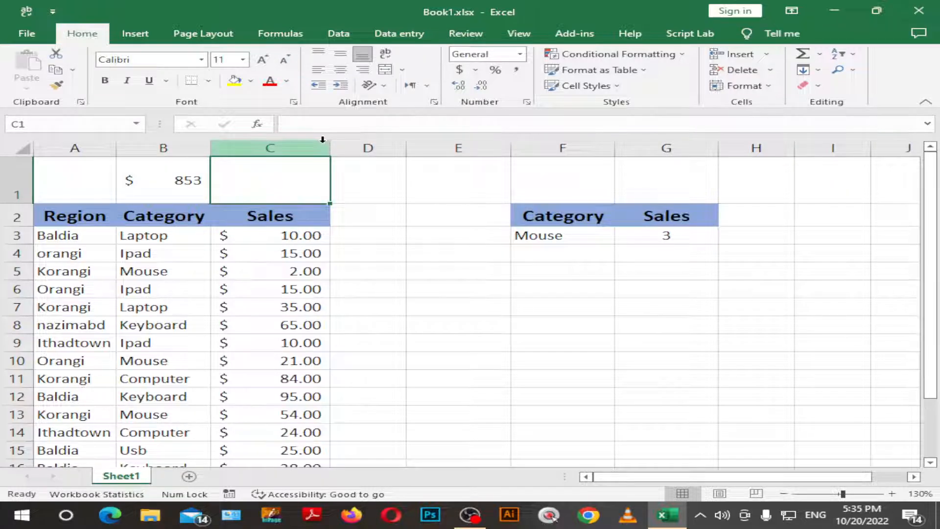
pyautogui.write('=')
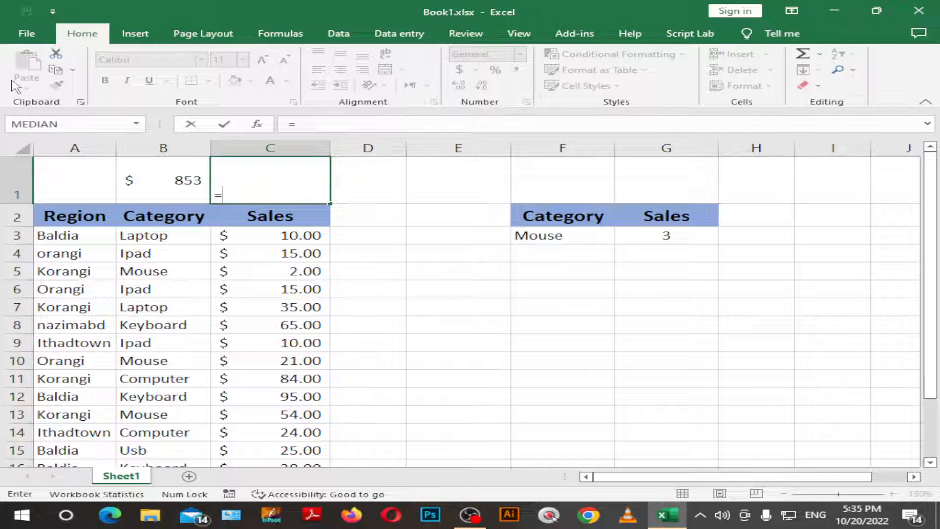
pyautogui.write('Sub')
pyautogui.press('Down')
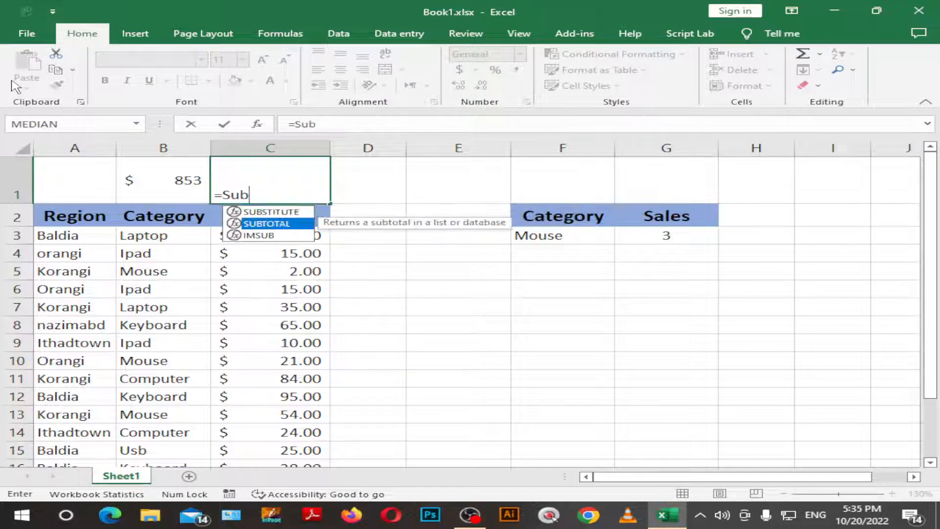
pyautogui.press('Tab')
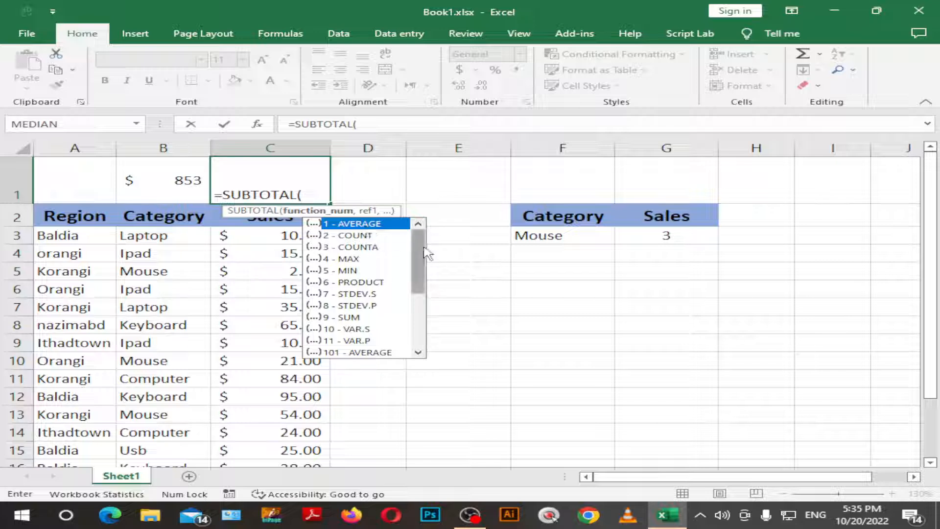
pyautogui.moveTo(426, 256); pyautogui.dragTo(421, 230)
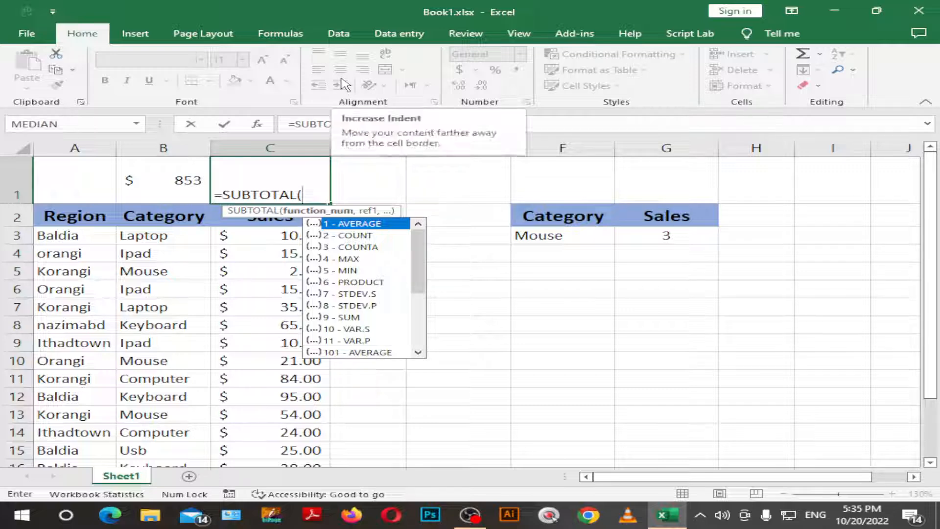
pyautogui.click(257, 125)
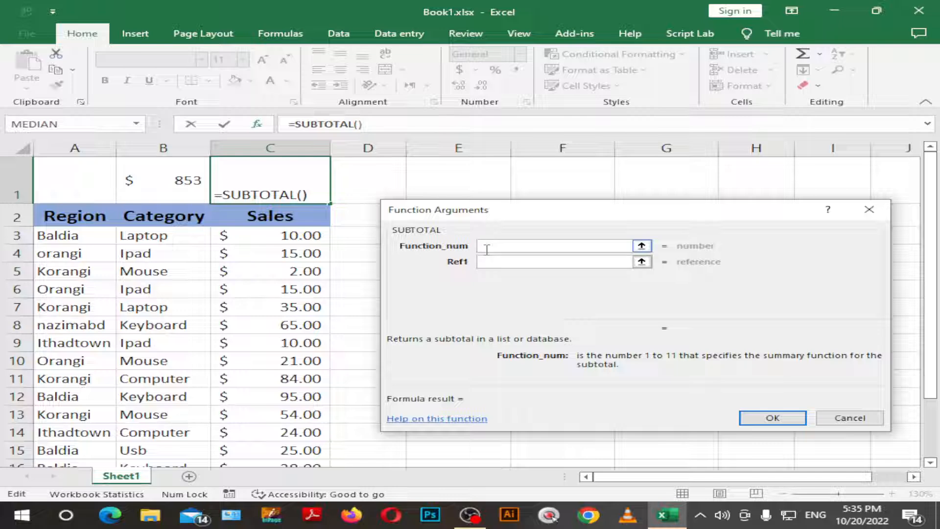
pyautogui.click(525, 261)
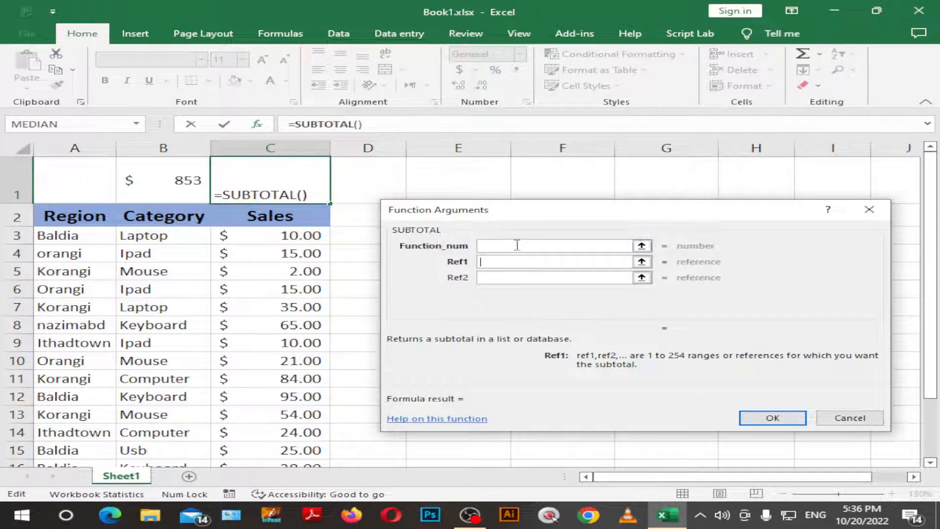
pyautogui.rightClick(511, 246)
pyautogui.click(496, 242)
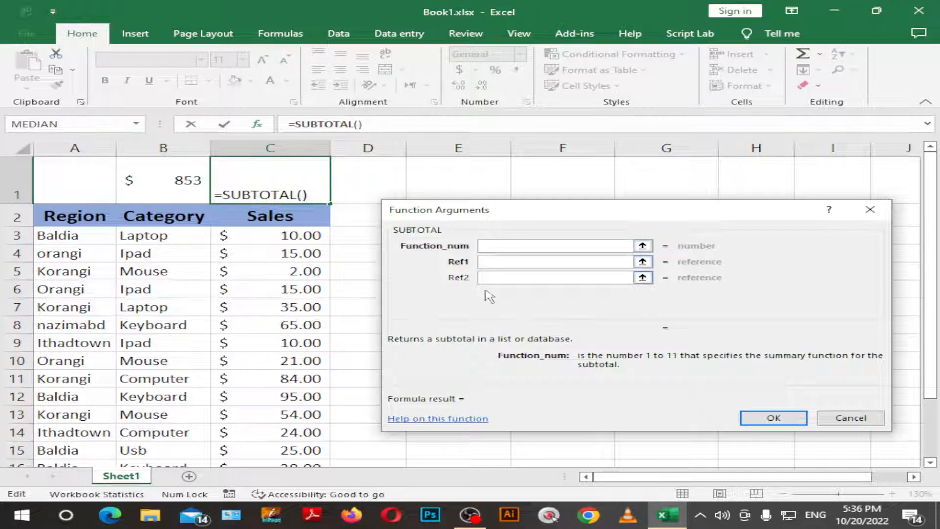
# Open the online help for SUBTOTAL and find the table of function numbers
pyautogui.click(464, 419)
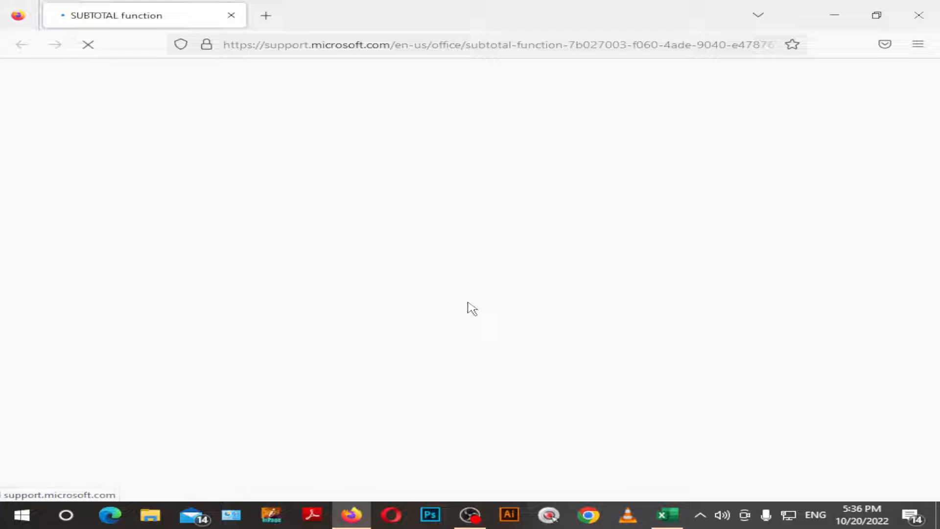
pyautogui.scroll(-15, 472, 308)
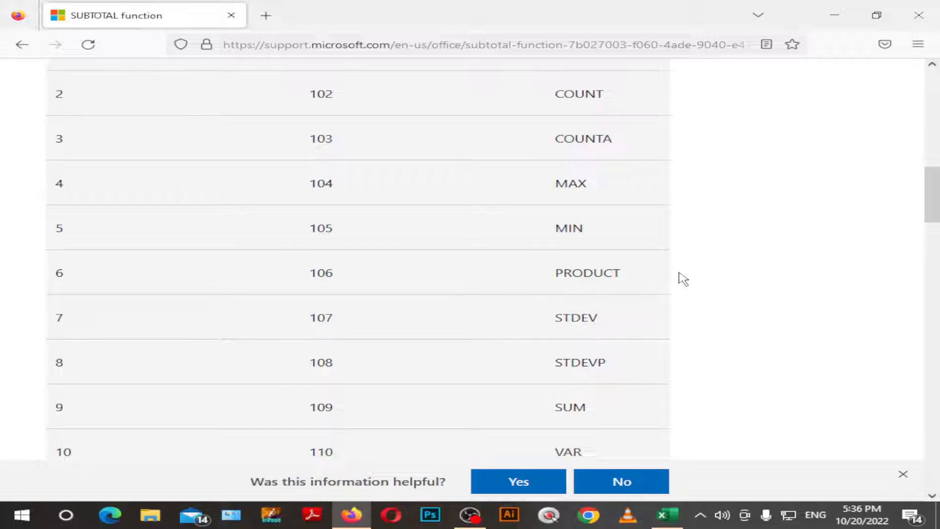
pyautogui.hotkey('ctrl', '-')
pyautogui.hotkey('ctrl', '-')
pyautogui.scroll(4, 668, 277)
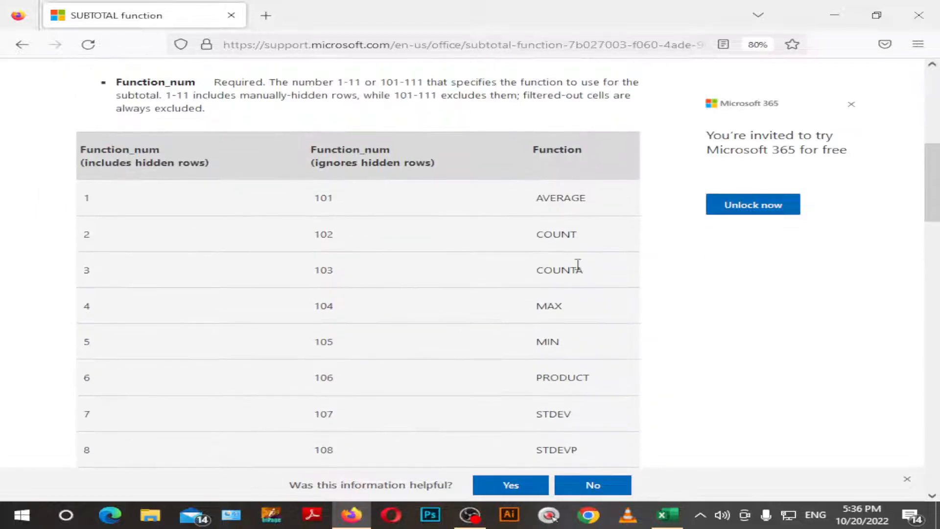
pyautogui.scroll(-1, 226, 215)
pyautogui.hotkey('ctrl', '0')
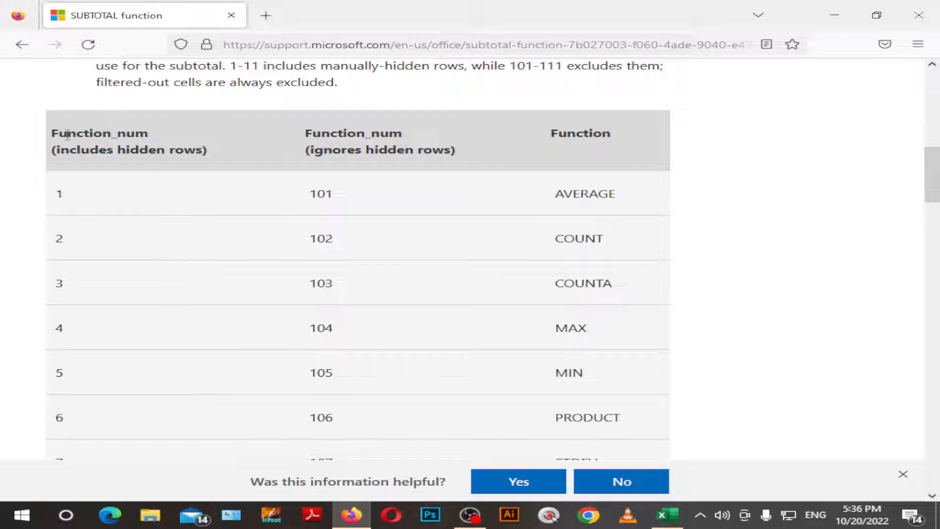
# Examine which function numbers the help table assigns to AVERAGE, COUNT, COUNTA and SUM
pyautogui.moveTo(48, 190); pyautogui.dragTo(87, 193)
pyautogui.moveTo(564, 204); pyautogui.dragTo(646, 204)
pyautogui.click(67, 239)
pyautogui.moveTo(549, 238); pyautogui.dragTo(699, 245)
pyautogui.click(44, 286)
pyautogui.doubleClick(584, 282)
pyautogui.scroll(-5, 612, 287)
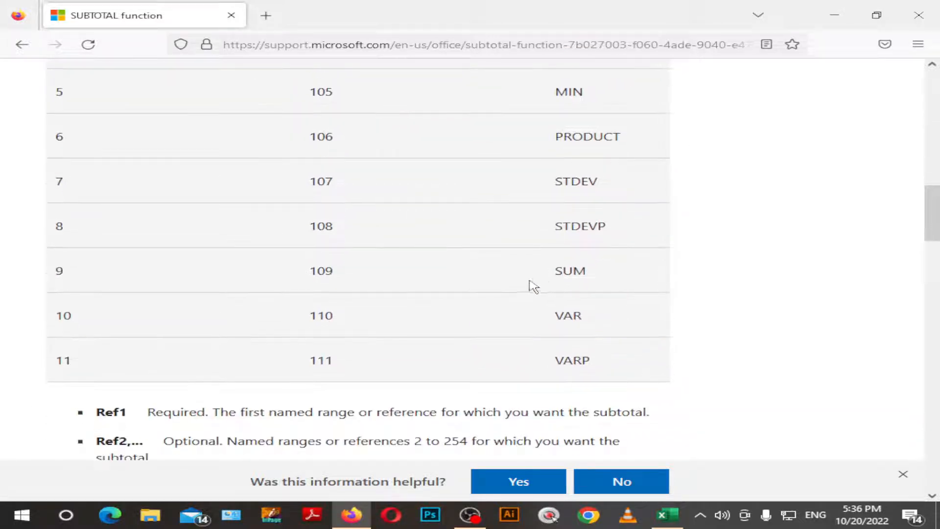
pyautogui.moveTo(51, 270); pyautogui.dragTo(98, 273)
pyautogui.moveTo(535, 275); pyautogui.dragTo(615, 275)
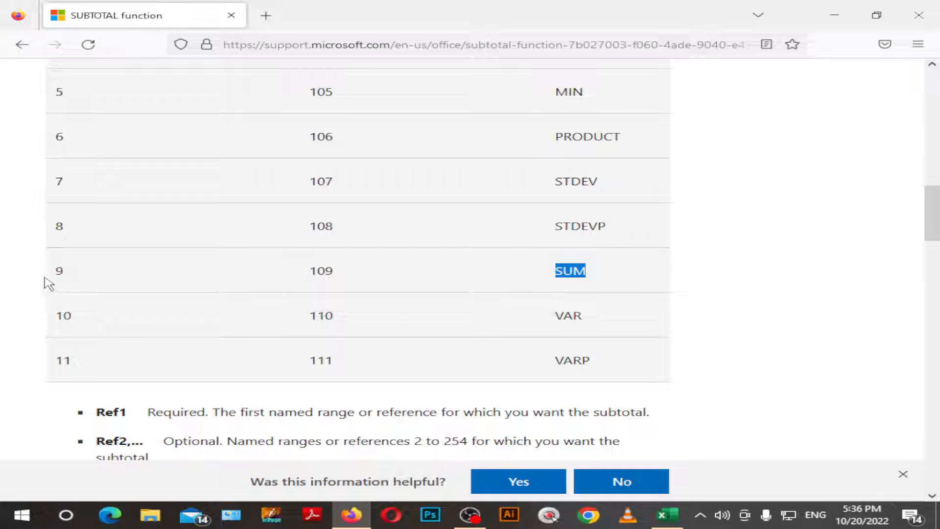
pyautogui.moveTo(48, 273); pyautogui.dragTo(92, 274)
pyautogui.click(352, 268)
pyautogui.doubleClick(352, 268)
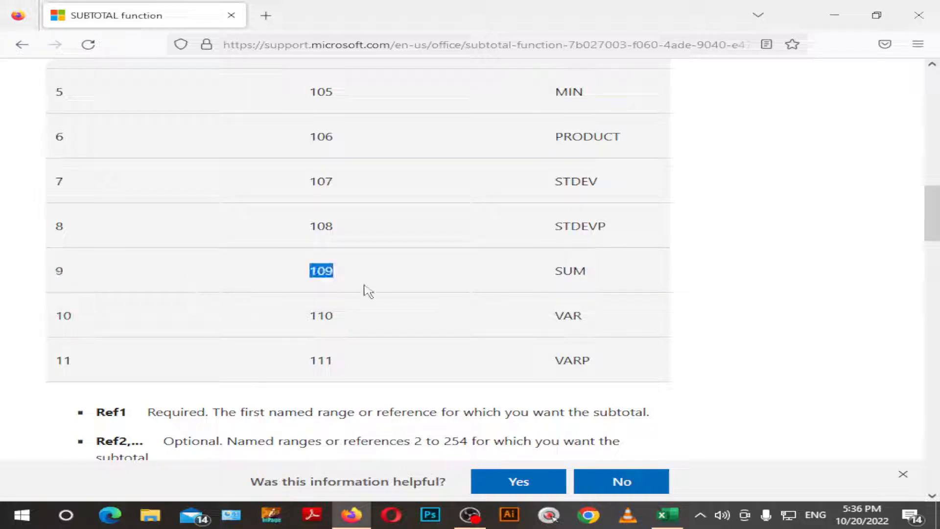
# Compare the function number columns that include and ignore hidden rows in the help table
pyautogui.scroll(7, 367, 291)
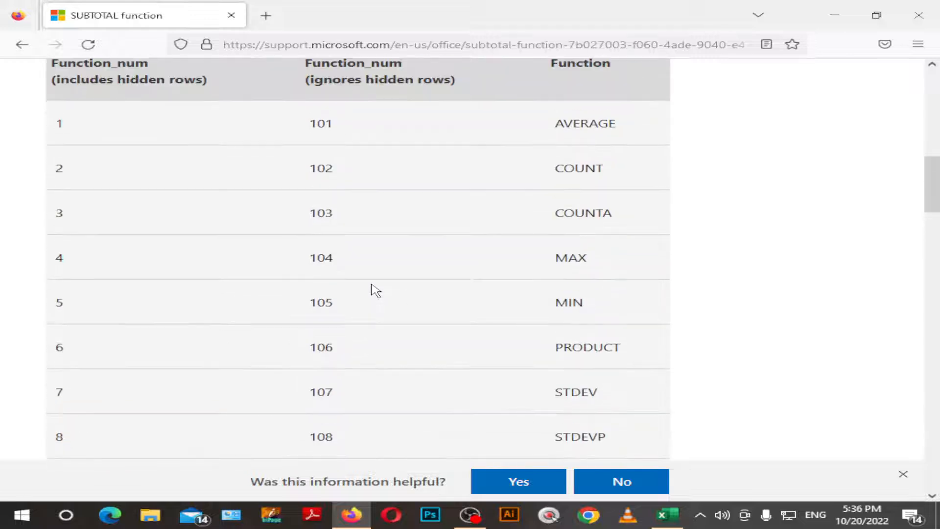
pyautogui.moveTo(177, 210); pyautogui.dragTo(6, 204)
pyautogui.click(70, 226)
pyautogui.tripleClick(70, 226)
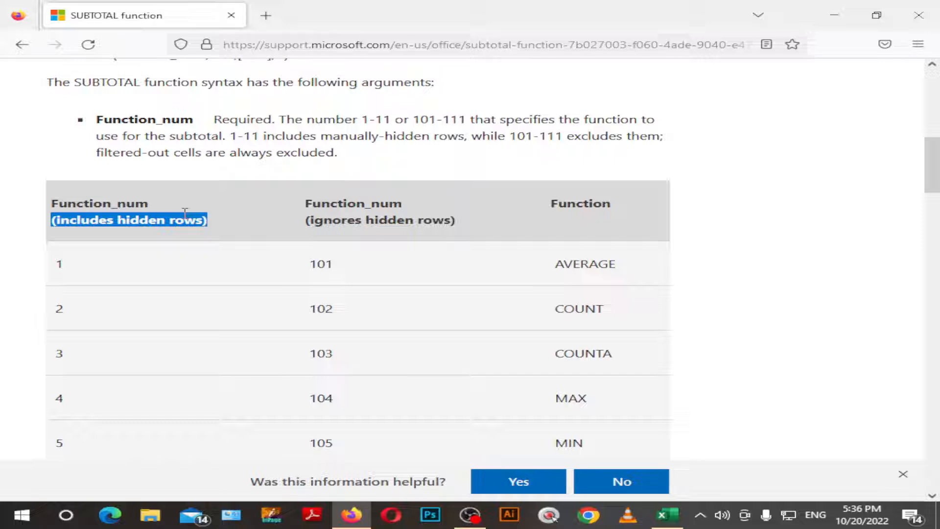
pyautogui.click(368, 231)
pyautogui.moveTo(313, 222); pyautogui.dragTo(453, 220)
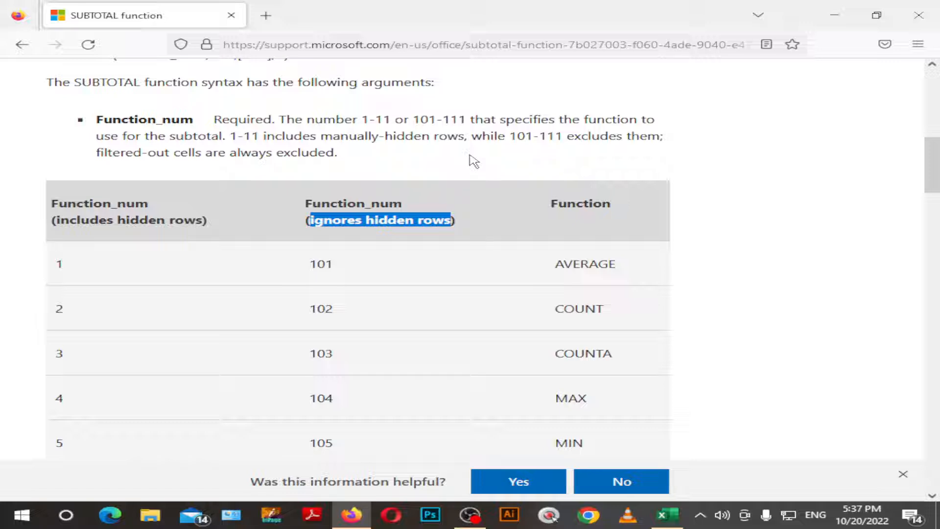
pyautogui.click(497, 192)
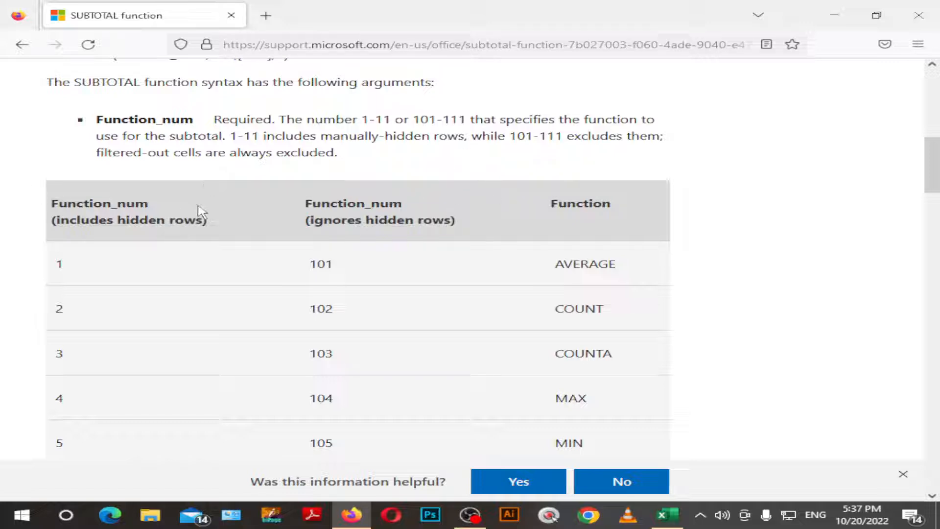
# Look up the SUM function number that includes hidden rows and switch back to the Excel workbook
pyautogui.scroll(-10, 189, 254)
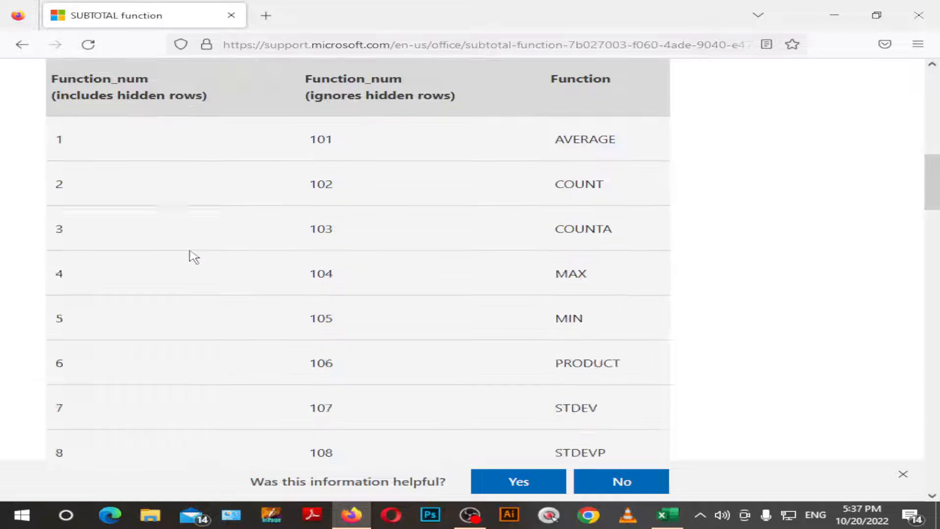
pyautogui.moveTo(40, 124); pyautogui.dragTo(97, 138)
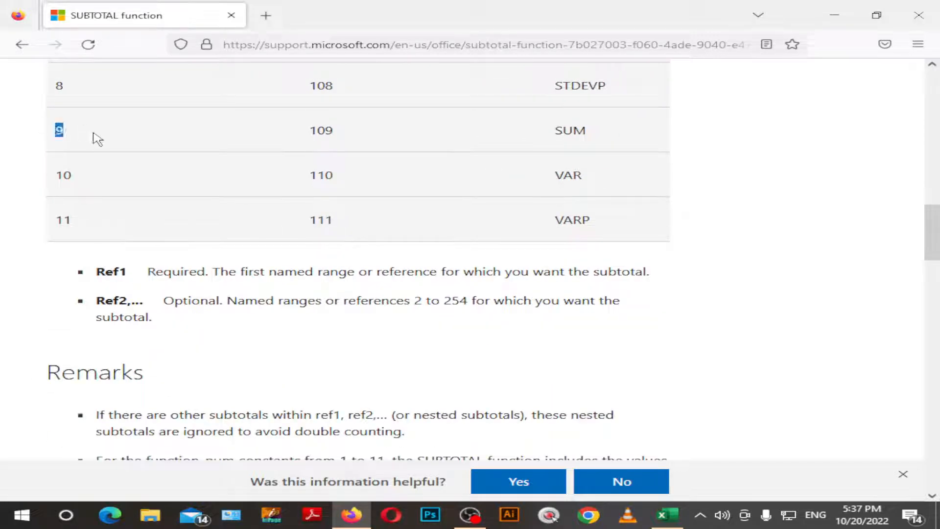
pyautogui.hotkey('alt', 'Tab')
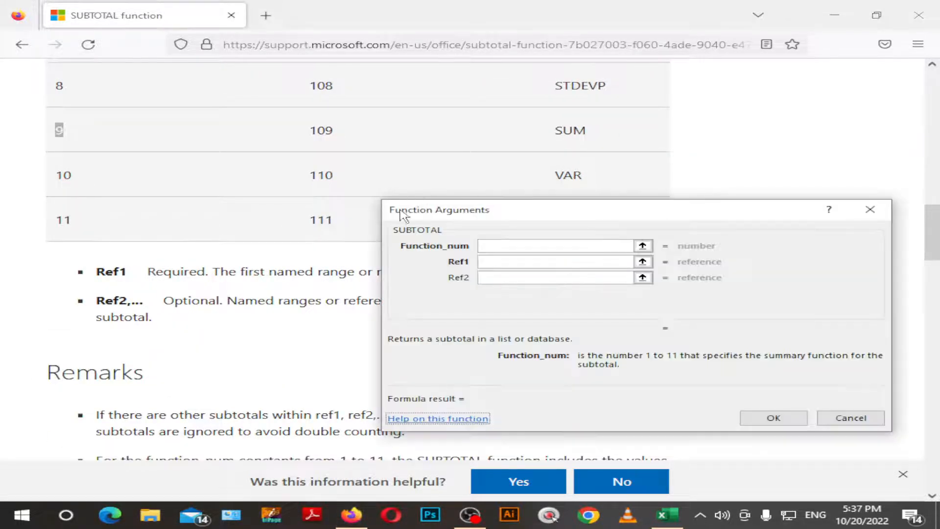
pyautogui.hotkey('alt', 'Tab')
pyautogui.click(825, 21)
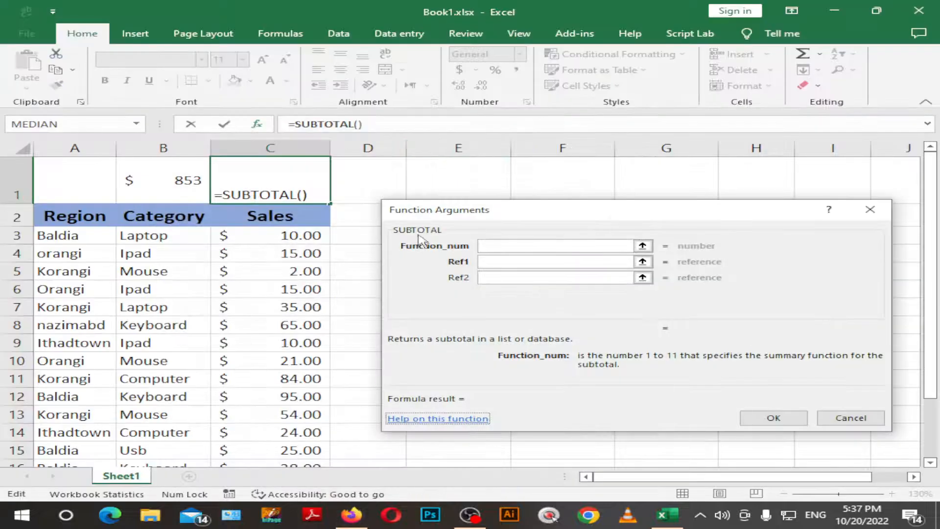
# Complete the formula in C1 as =SUBTOTAL(9,C3:C21), using function number 9 and the Sales values as the first reference
pyautogui.click(501, 246)
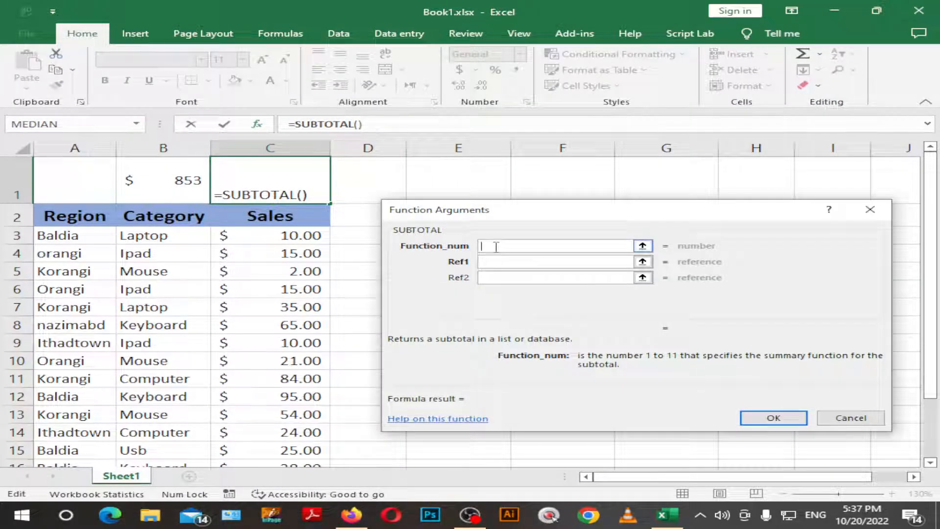
pyautogui.write('9')
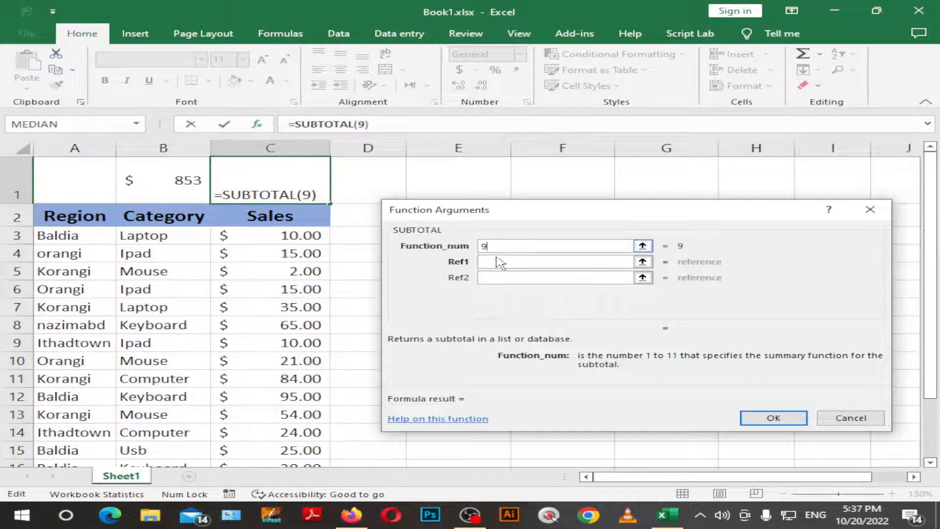
pyautogui.click(499, 261)
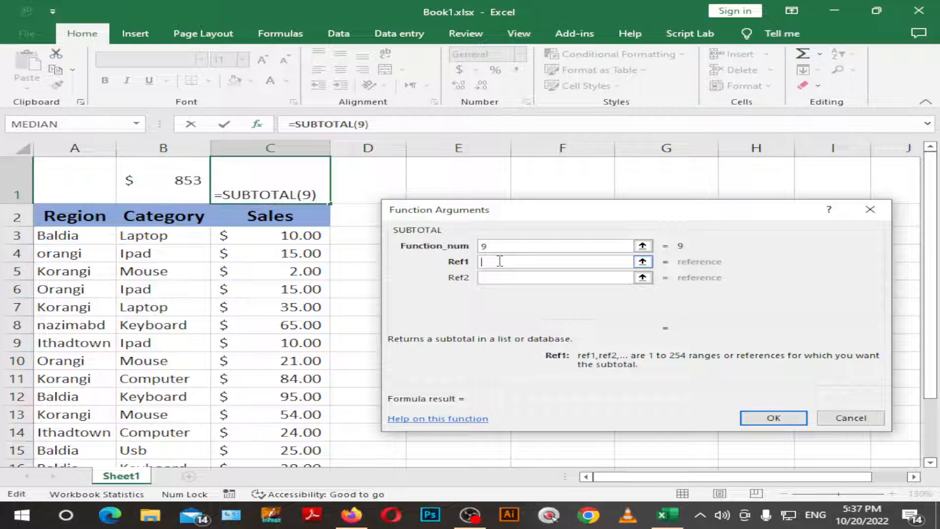
pyautogui.click(263, 234)
pyautogui.hotkey('shift', 'Down')
pyautogui.hotkey('shift', 'Down')
pyautogui.hotkey('shift', 'Down')
pyautogui.hotkey('shift', 'Down')
pyautogui.hotkey('shift', 'Down')
pyautogui.hotkey('shift', 'Down')
pyautogui.hotkey('shift', 'Down')
pyautogui.hotkey('shift', 'Down')
pyautogui.hotkey('shift', 'Down')
pyautogui.hotkey('shift', 'Down')
pyautogui.hotkey('shift', 'Down')
pyautogui.hotkey('shift', 'Down')
pyautogui.hotkey('shift', 'Down')
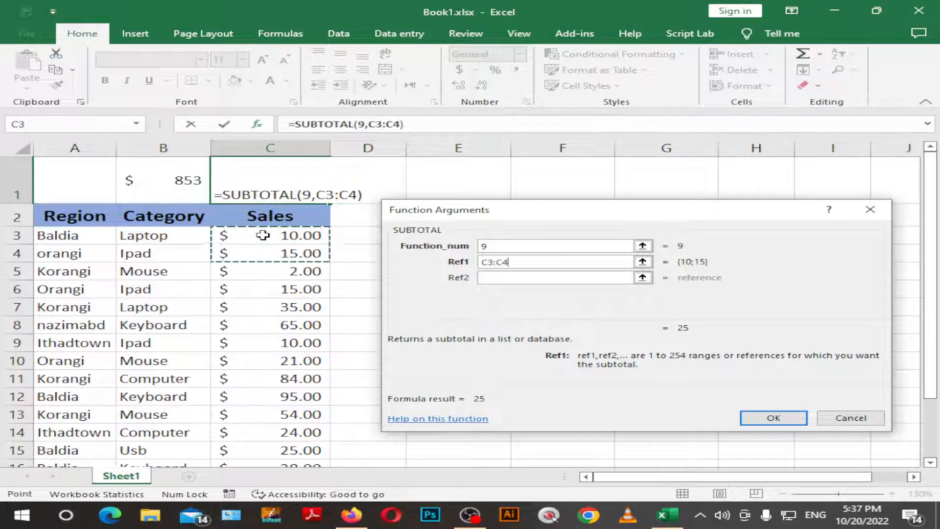
pyautogui.hotkey('shift', 'Down')
pyautogui.hotkey('shift', 'Down')
pyautogui.hotkey('shift', 'Down')
pyautogui.hotkey('shift', 'Down')
pyautogui.hotkey('shift', 'Down')
pyautogui.hotkey('shift', 'Down')
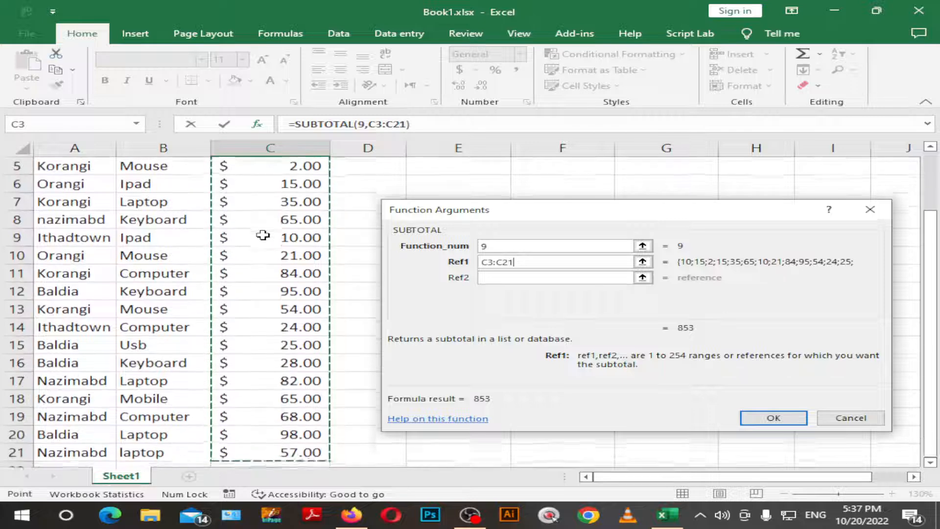
pyautogui.hotkey('shift', 'Up')
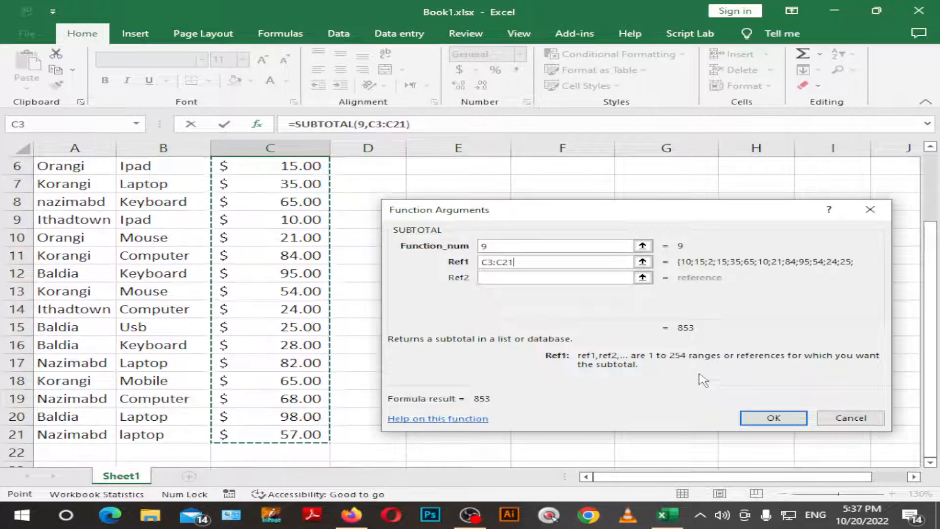
pyautogui.click(797, 424)
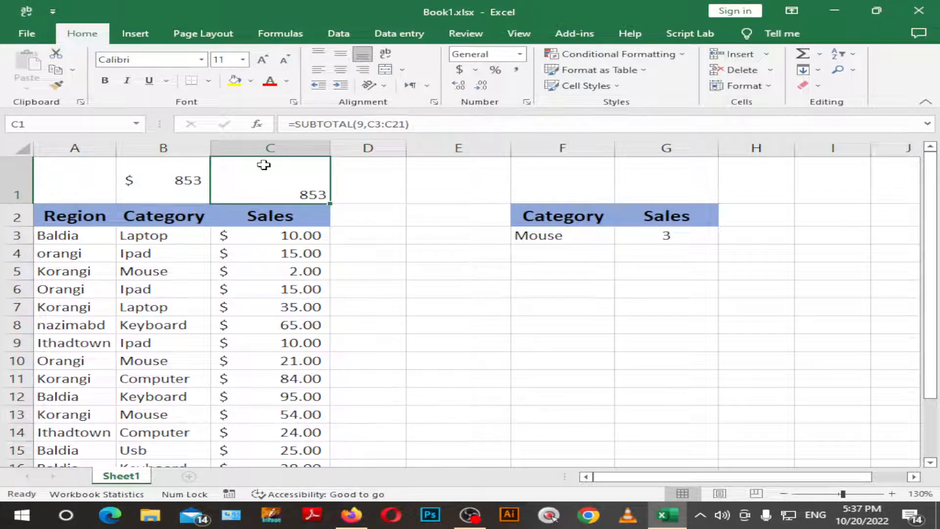
# Centre the subtotal in C1 horizontally and vertically
pyautogui.click(340, 69)
pyautogui.click(340, 52)
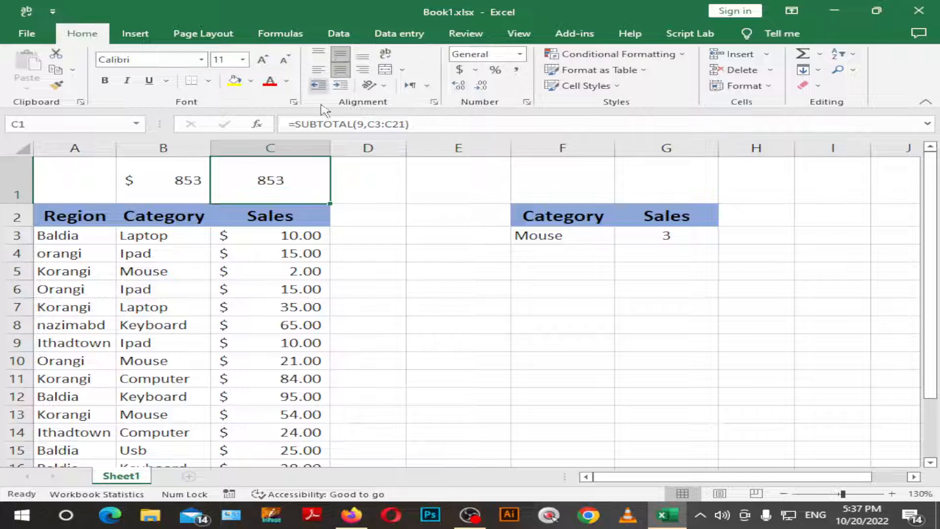
pyautogui.click(423, 227)
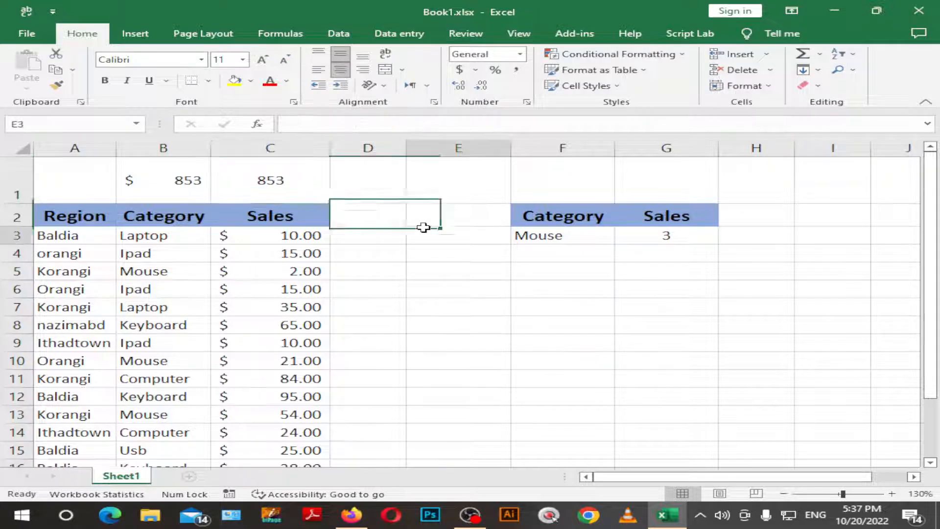
# Apply the dollar Accounting number format to the SUM total in B1
pyautogui.click(314, 191)
pyautogui.click(124, 179)
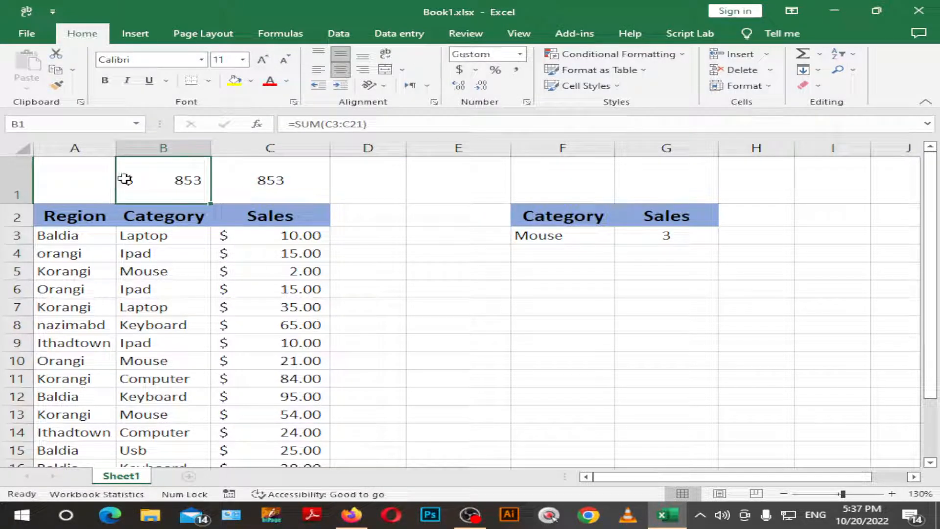
pyautogui.click(459, 70)
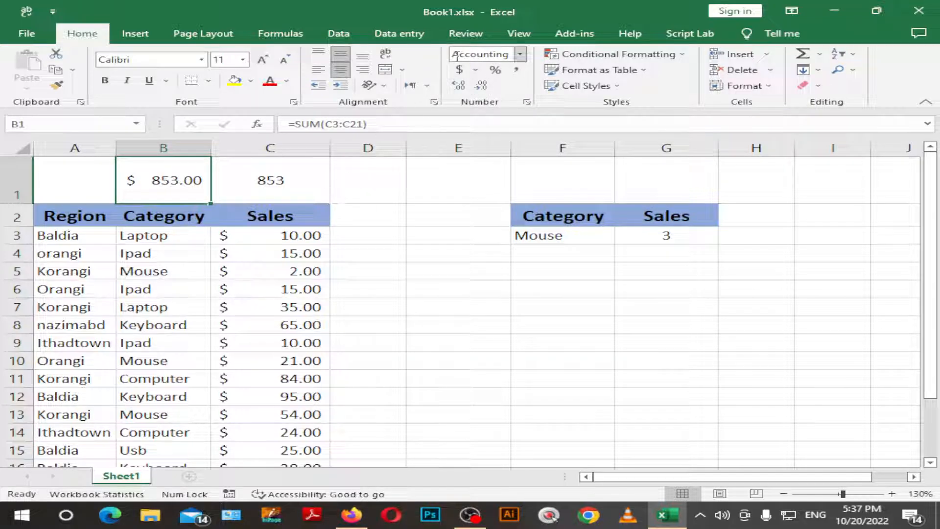
# Set the SUM total in B1 to the General number format and compare its formula with the SUBTOTAL formula in C1
pyautogui.click(520, 54)
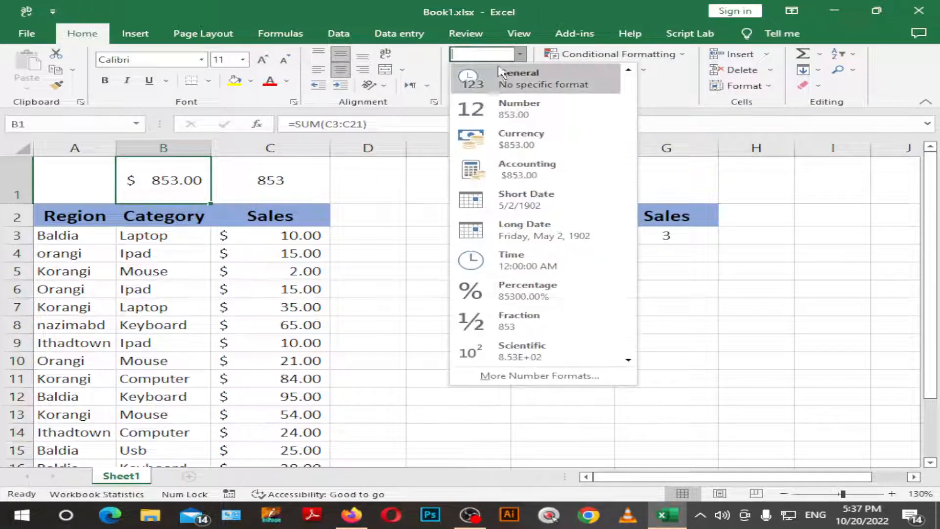
pyautogui.click(512, 77)
pyautogui.click(292, 173)
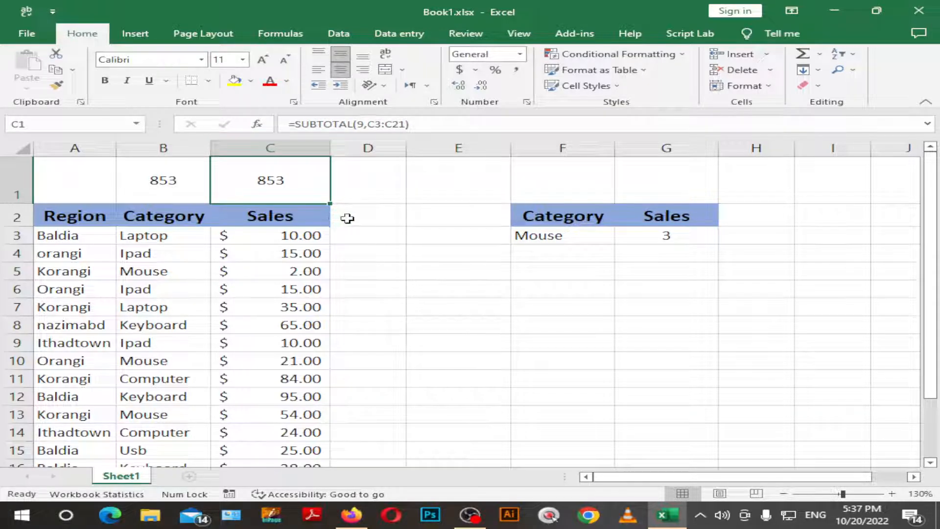
pyautogui.click(130, 194)
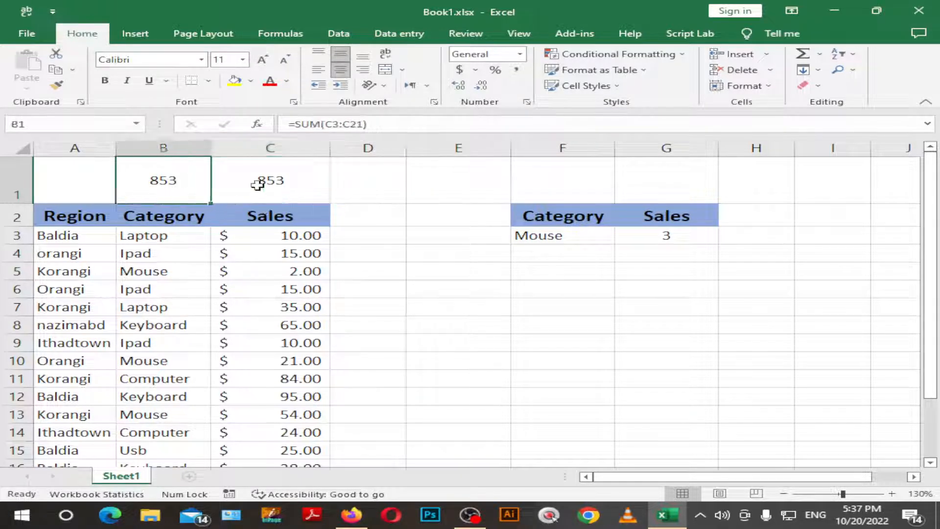
pyautogui.click(260, 186)
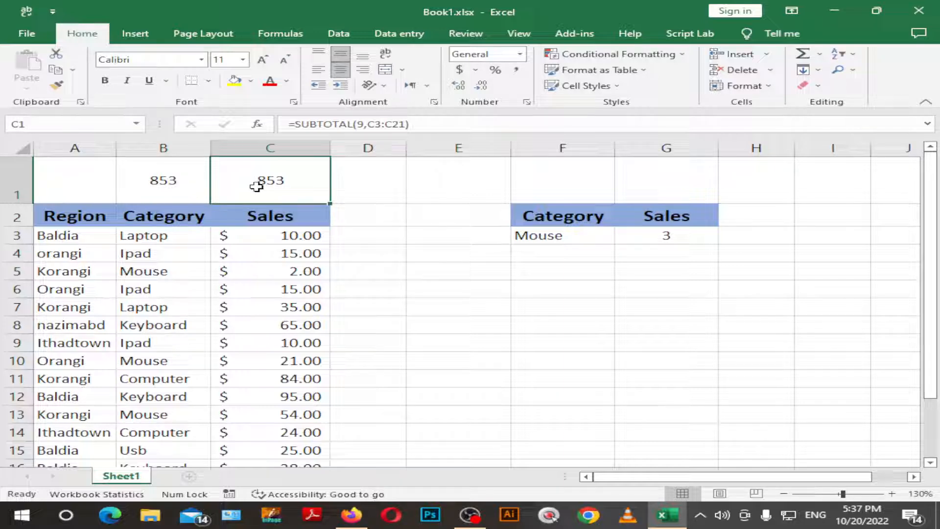
pyautogui.click(171, 183)
pyautogui.click(248, 179)
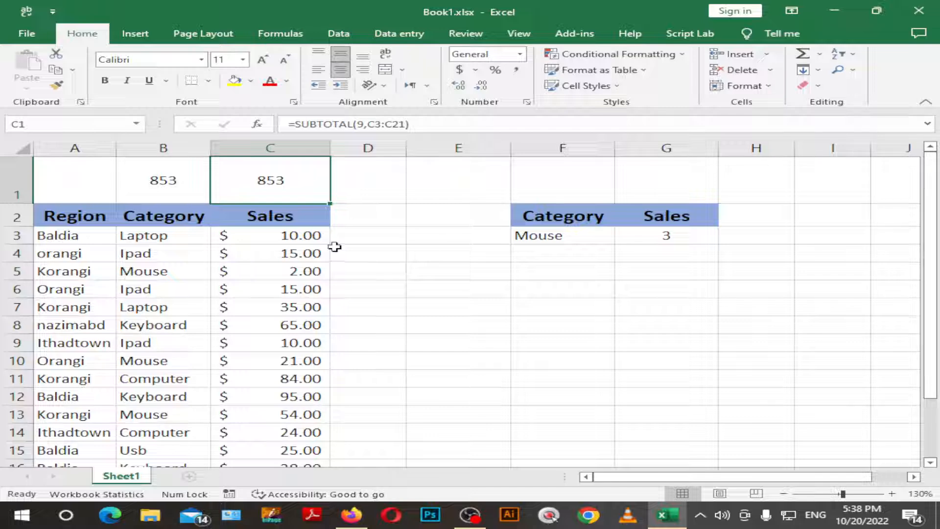
# Turn on filtering for the sales table with its Region header as the starting cell
pyautogui.click(47, 215)
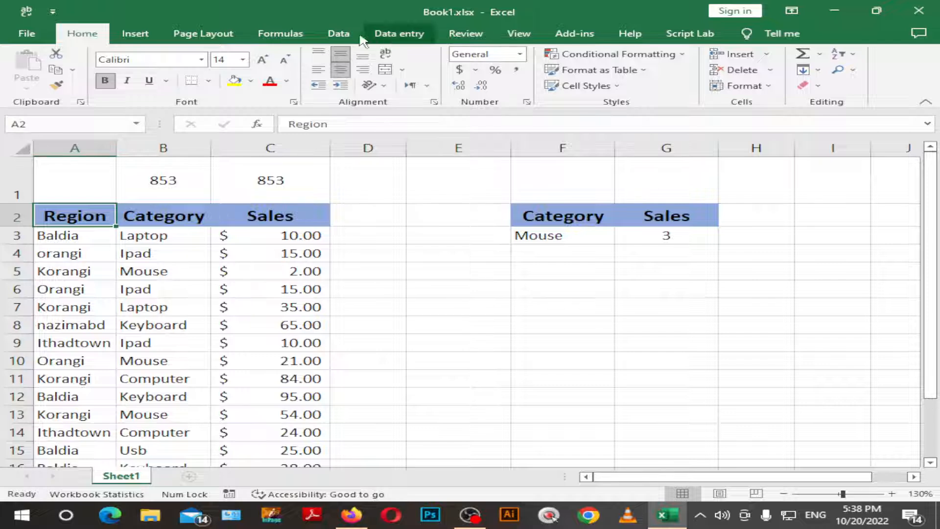
pyautogui.click(401, 34)
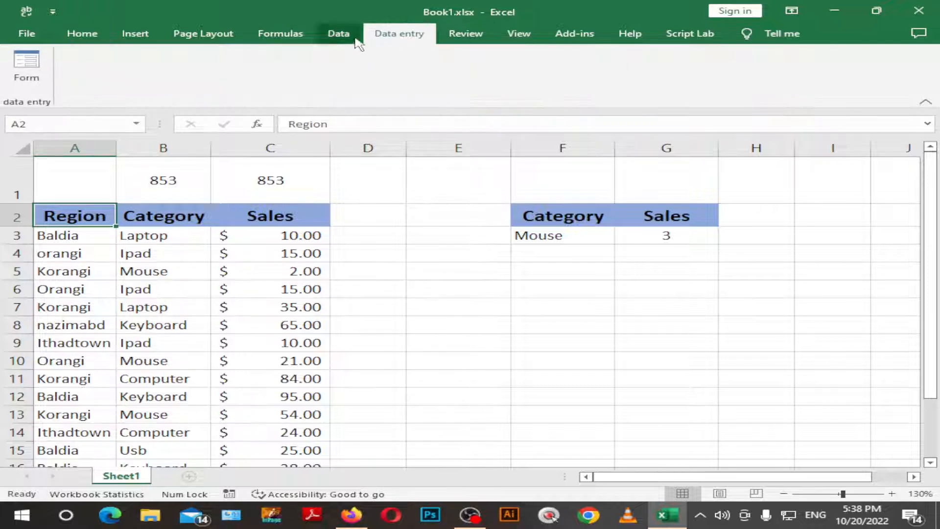
pyautogui.click(345, 34)
pyautogui.click(469, 68)
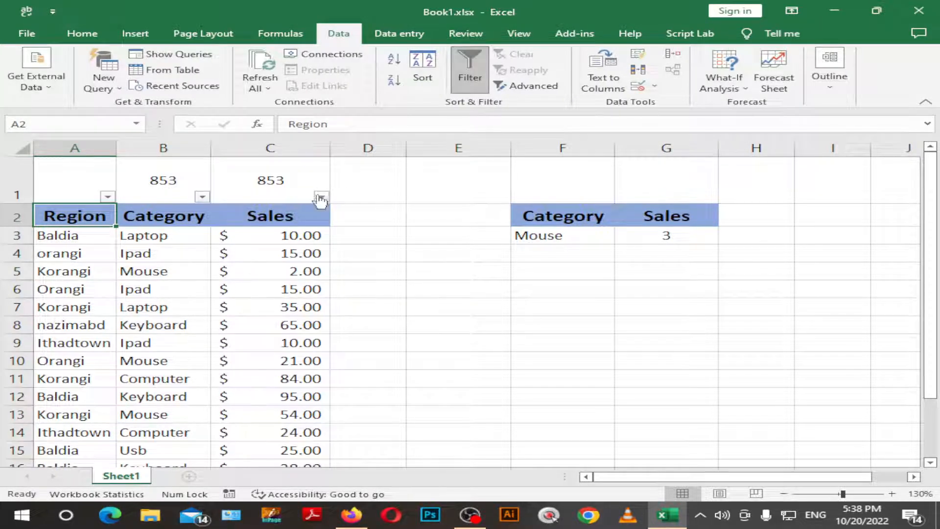
pyautogui.click(410, 256)
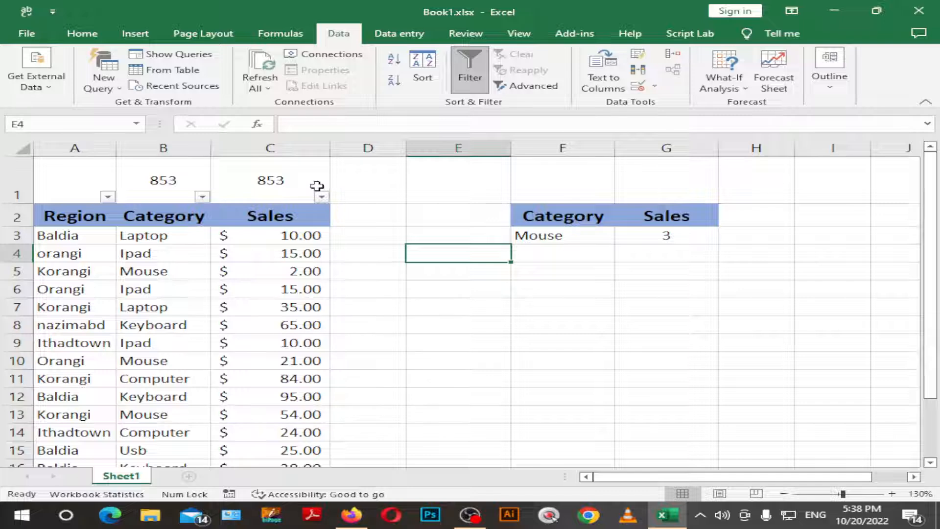
# Filter column A to show only Baldia and compare the SUM in B1 with the SUBTOTAL in C1
pyautogui.click(108, 197)
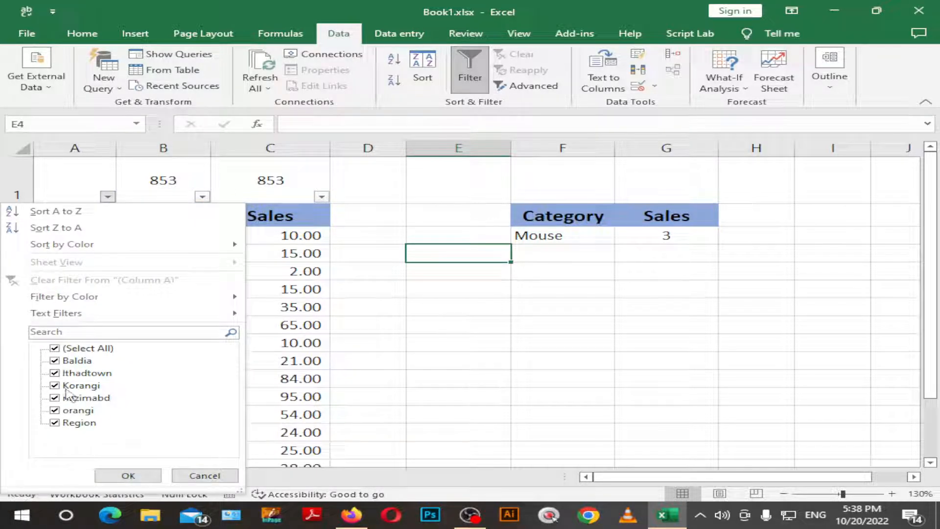
pyautogui.click(57, 348)
pyautogui.click(55, 361)
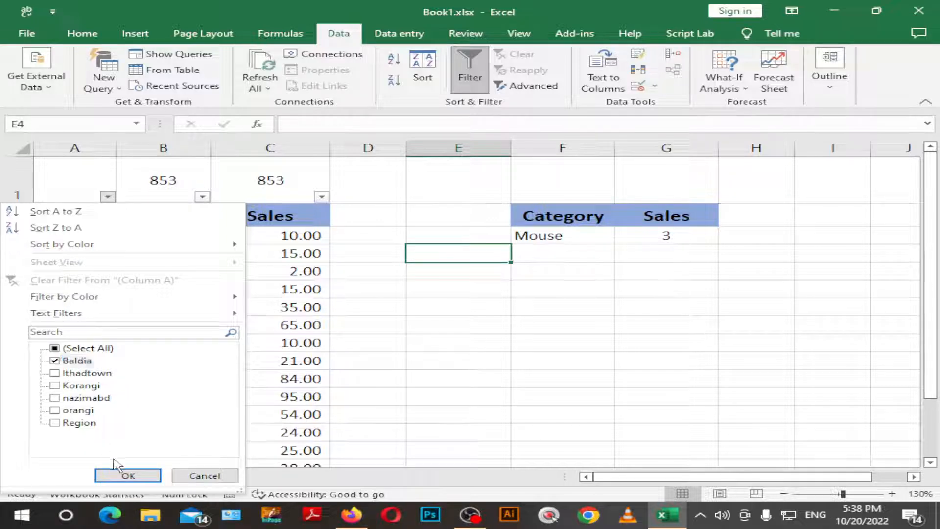
pyautogui.click(120, 475)
pyautogui.click(368, 338)
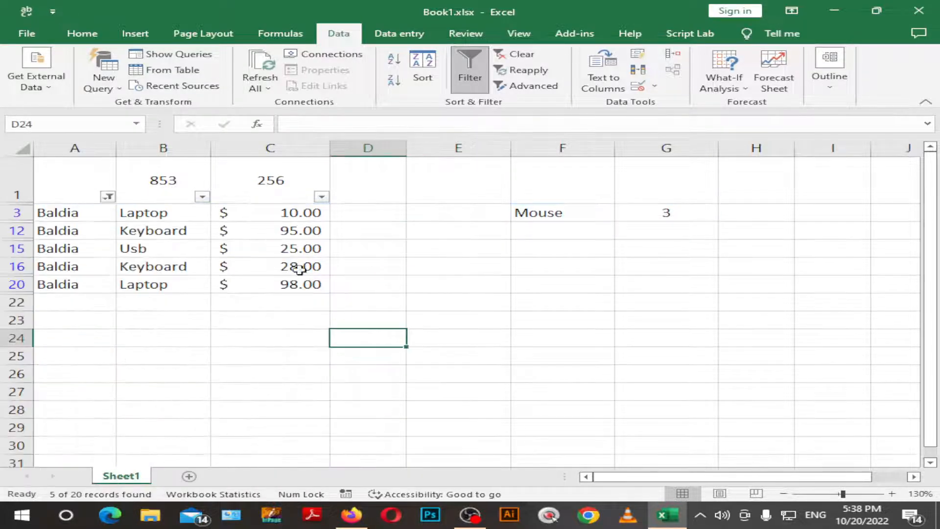
pyautogui.click(147, 183)
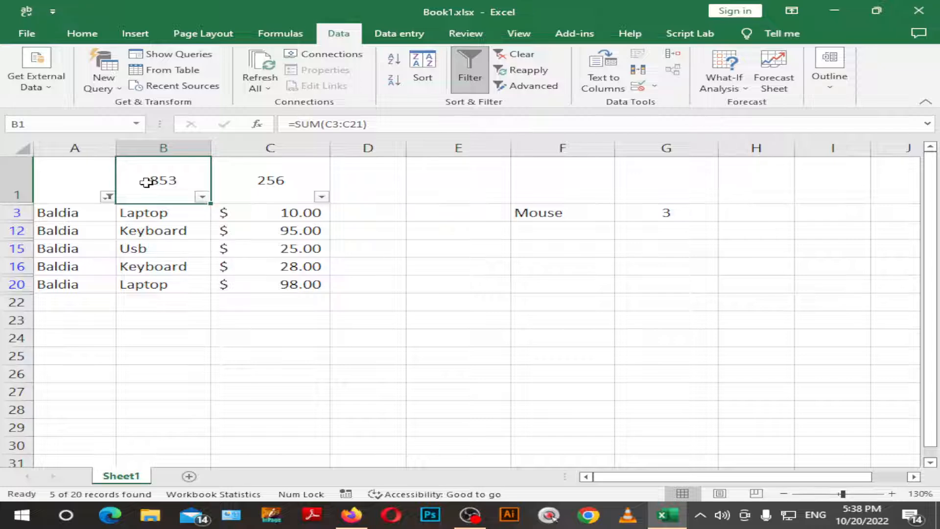
pyautogui.click(310, 211)
pyautogui.click(279, 194)
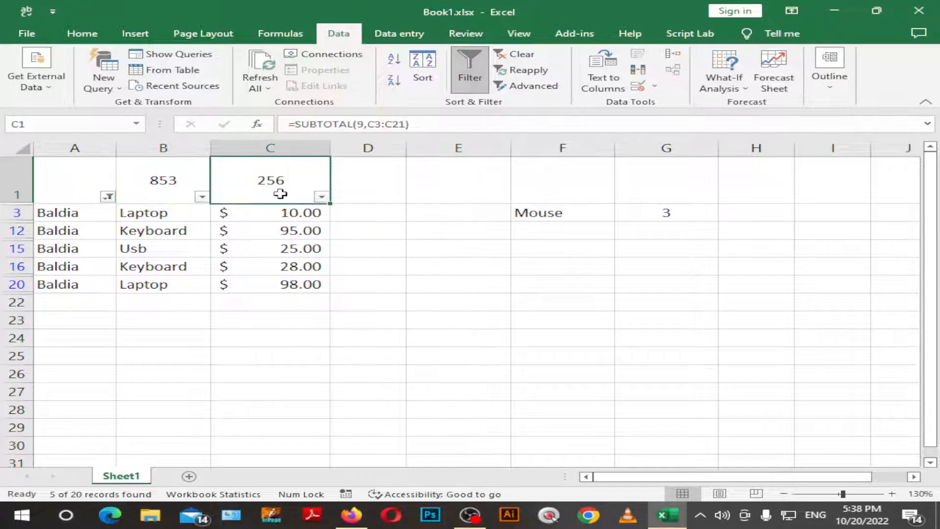
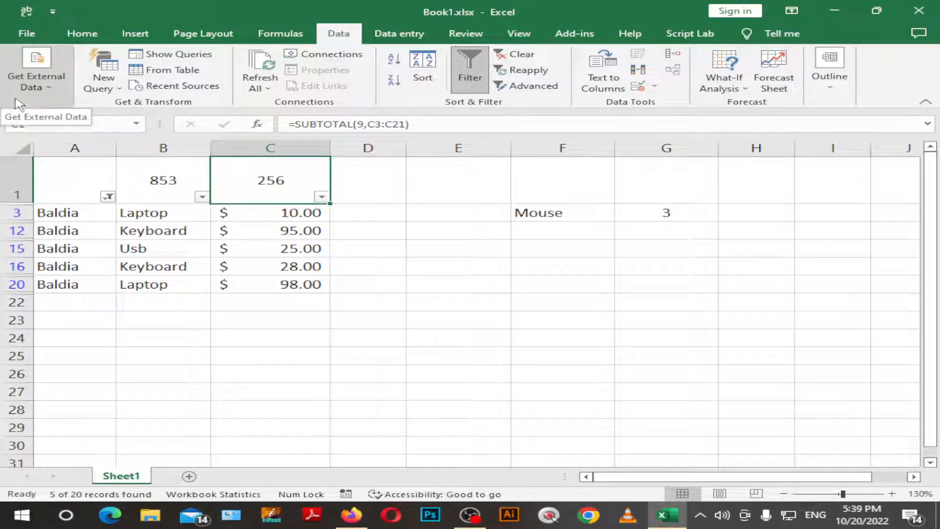
# Reselect all values in column A's filter so that every region is shown again
pyautogui.click(110, 205)
pyautogui.click(108, 196)
pyautogui.click(324, 188)
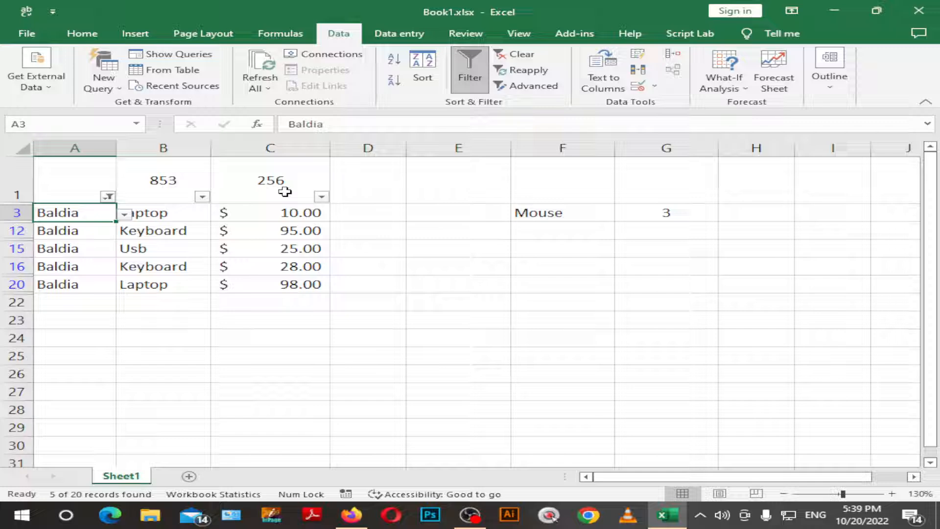
pyautogui.click(107, 197)
pyautogui.click(55, 348)
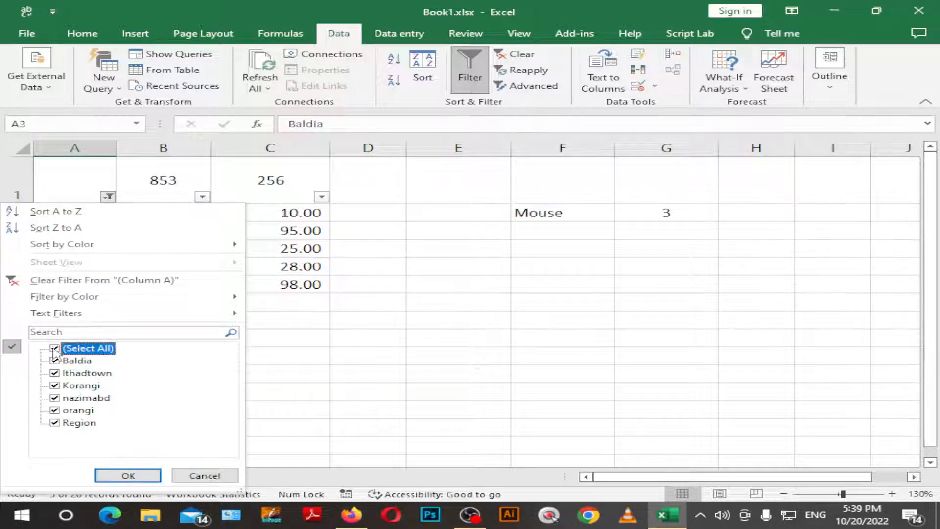
pyautogui.click(56, 348)
pyautogui.click(54, 360)
pyautogui.click(55, 348)
pyautogui.click(128, 476)
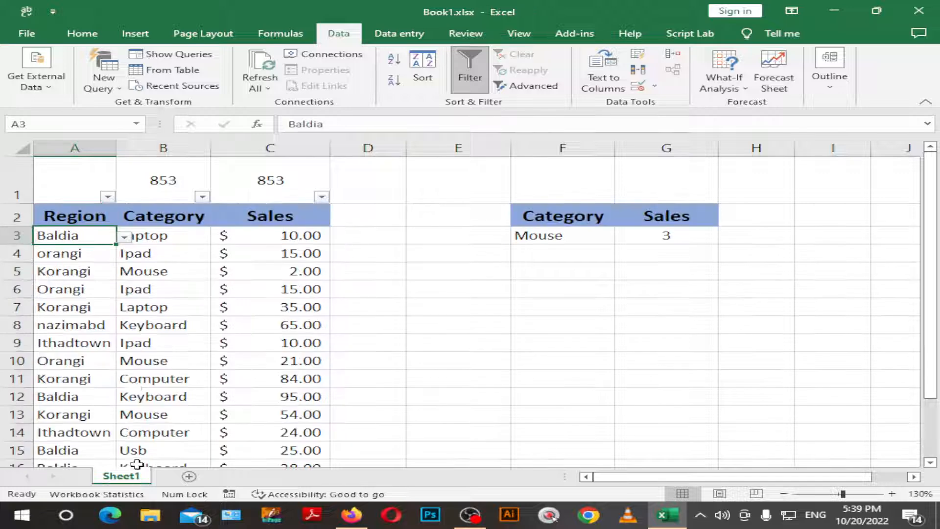
# Filter column A to exclude Korangi and the Region header entry, and check the subtotal against the remaining Sales values
pyautogui.click(107, 196)
pyautogui.click(55, 422)
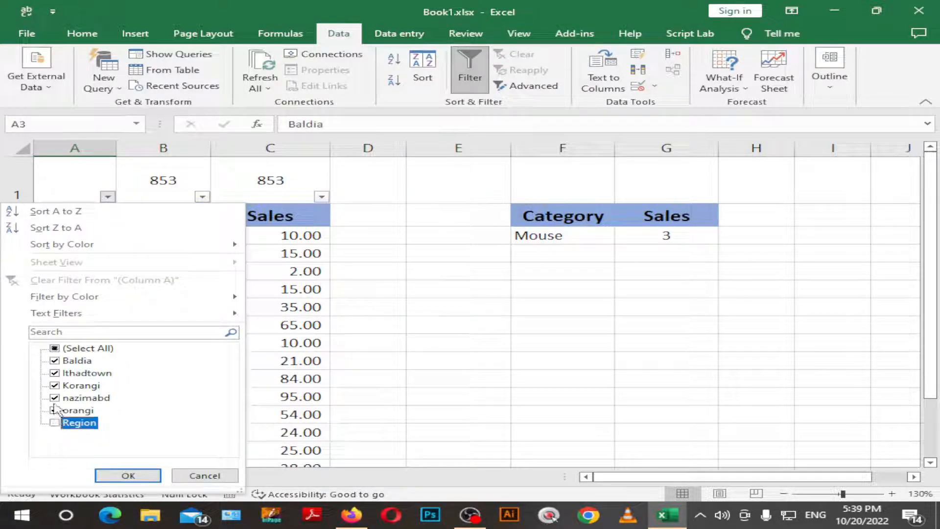
pyautogui.click(55, 385)
pyautogui.click(127, 475)
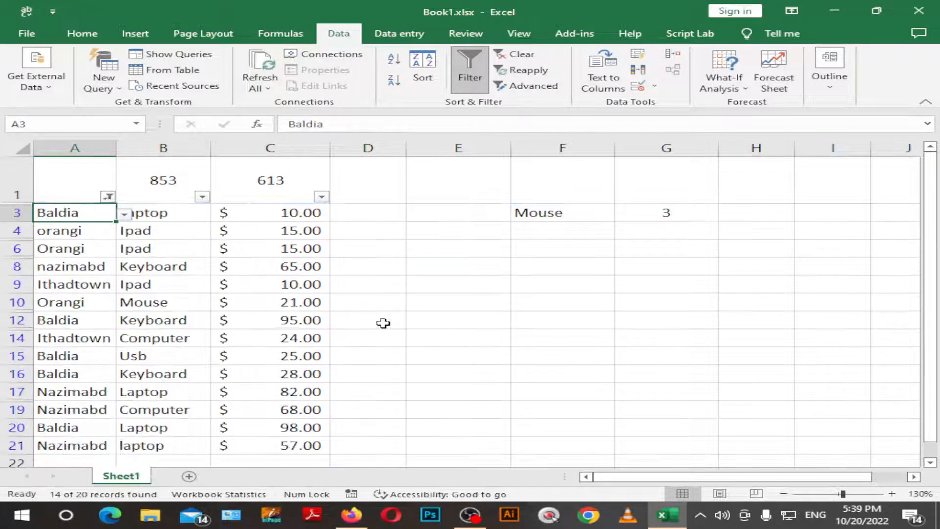
pyautogui.click(286, 196)
pyautogui.click(291, 218)
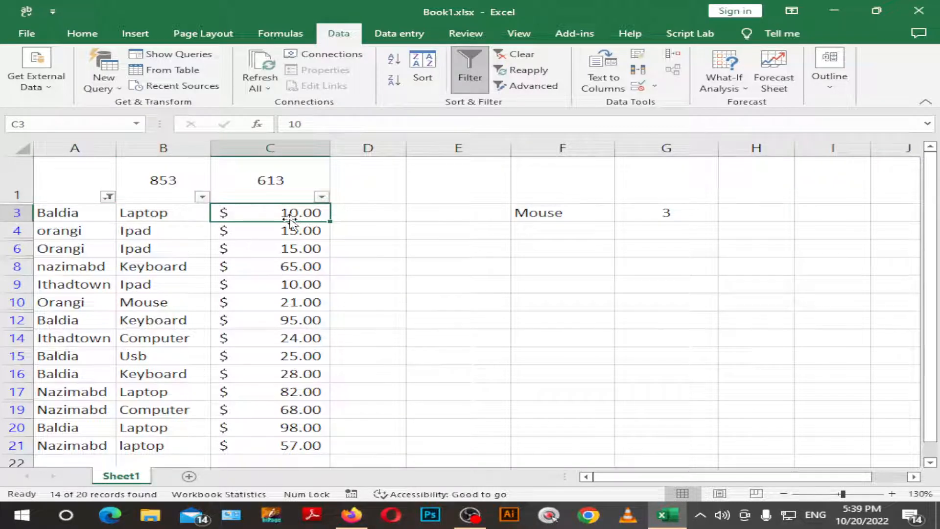
pyautogui.hotkey('shift', 'Down')
pyautogui.hotkey('ctrl', 'shift', 'Down')
# Change the function number in C1's SUBTOTAL formula to 4 (MAX), making it =SUBTOTAL(4,C3:C21)
pyautogui.press('Up')
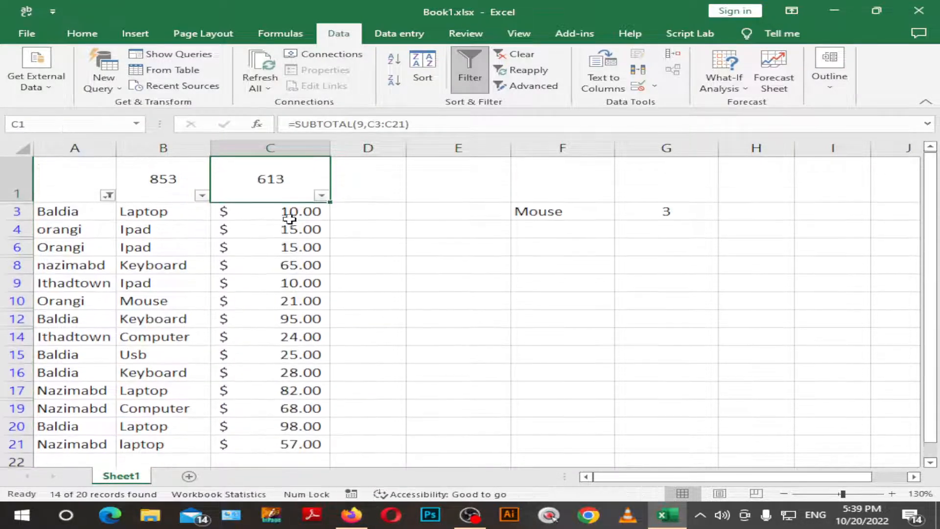
pyautogui.press('F2')
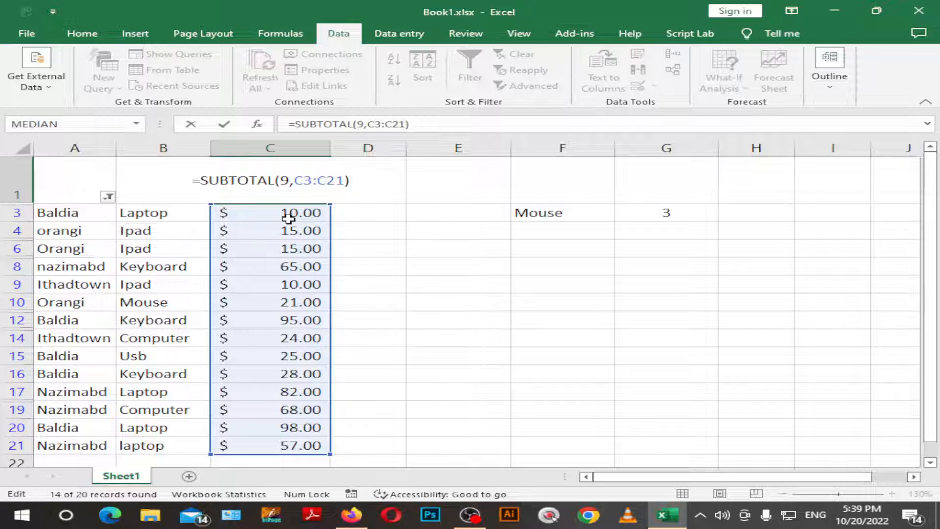
pyautogui.press('Left')
pyautogui.press('Left')
pyautogui.press('Left')
pyautogui.press('Left')
pyautogui.press('Left')
pyautogui.press('Left')
pyautogui.press('Left')
pyautogui.press('Left')
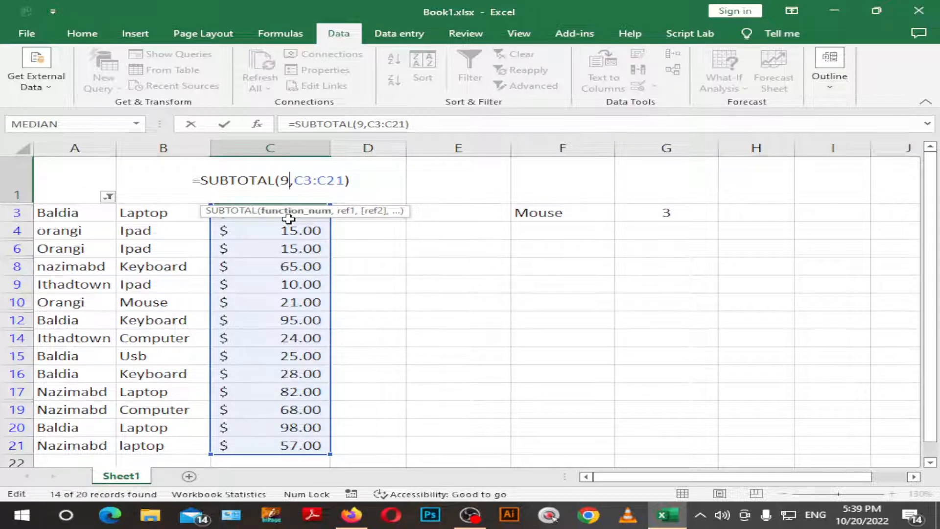
pyautogui.press('BackSpace')
pyautogui.write('4')
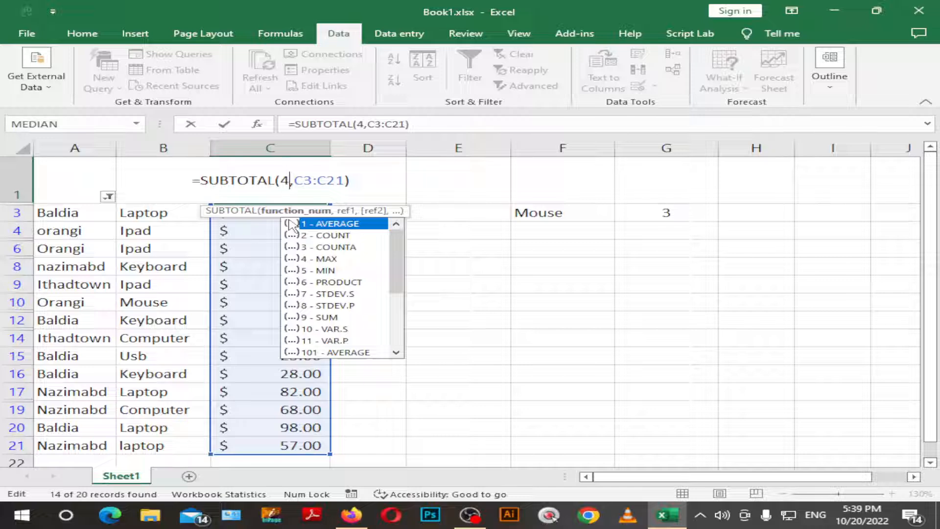
pyautogui.click(359, 181)
pyautogui.press('Return')
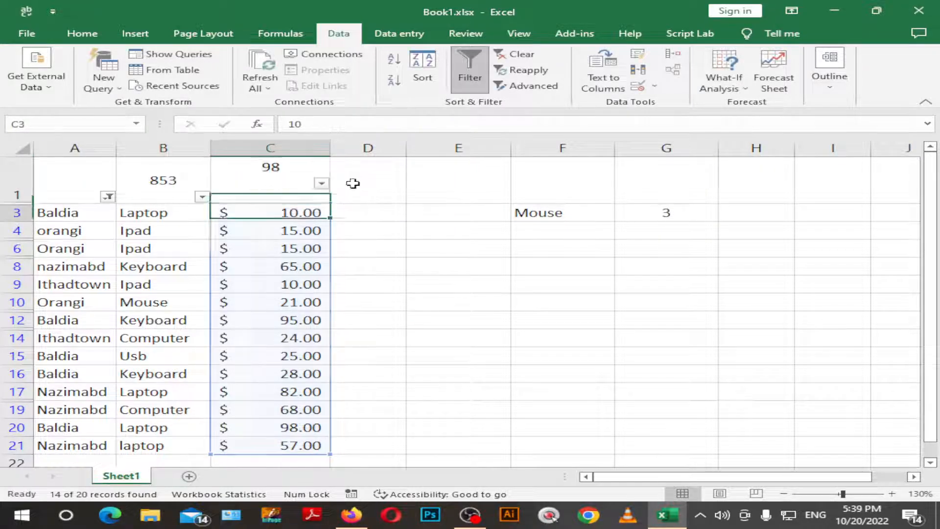
# Replace the SUM function in B1 with MAX, making the formula =MAX(C3:C21)
pyautogui.doubleClick(178, 190)
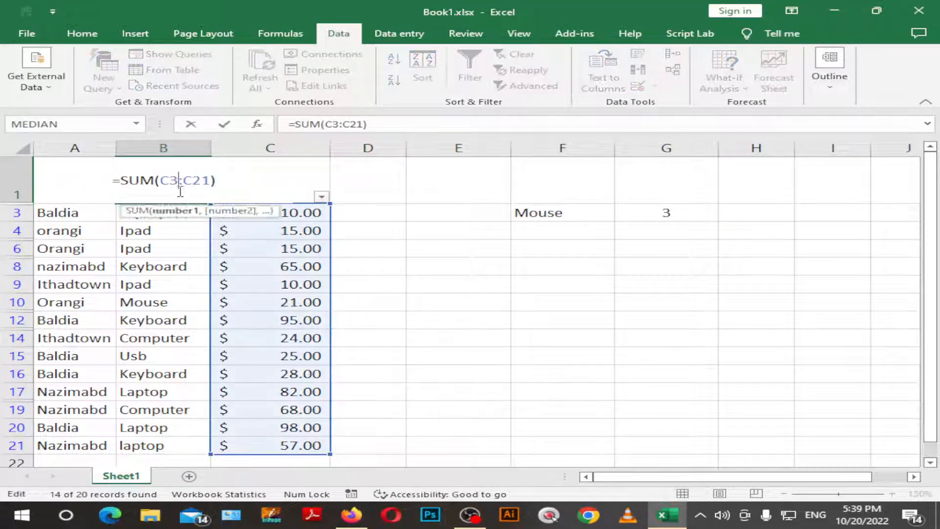
pyautogui.press('Home')
pyautogui.press('Right')
pyautogui.press('Right')
pyautogui.press('Right')
pyautogui.press('BackSpace')
pyautogui.press('BackSpace')
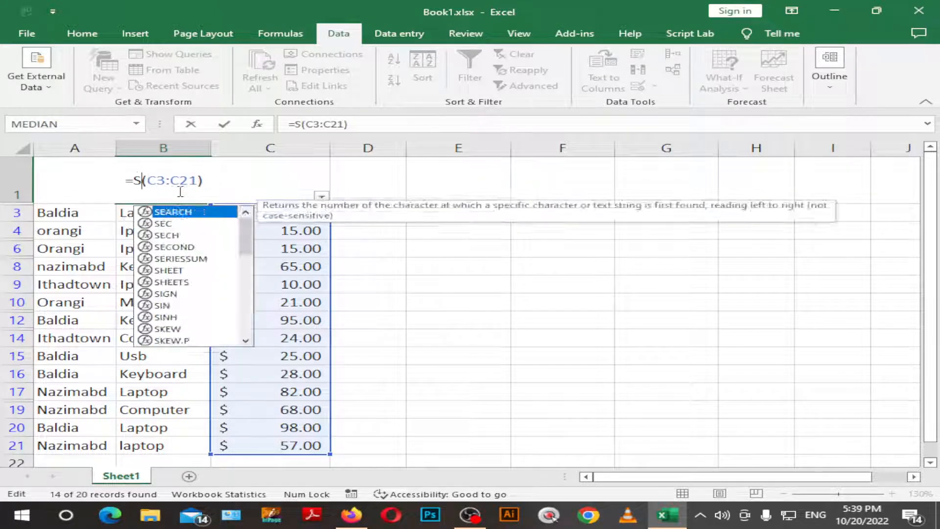
pyautogui.press('BackSpace')
pyautogui.write('max')
pyautogui.press('BackSpace')
pyautogui.press('BackSpace')
pyautogui.press('BackSpace')
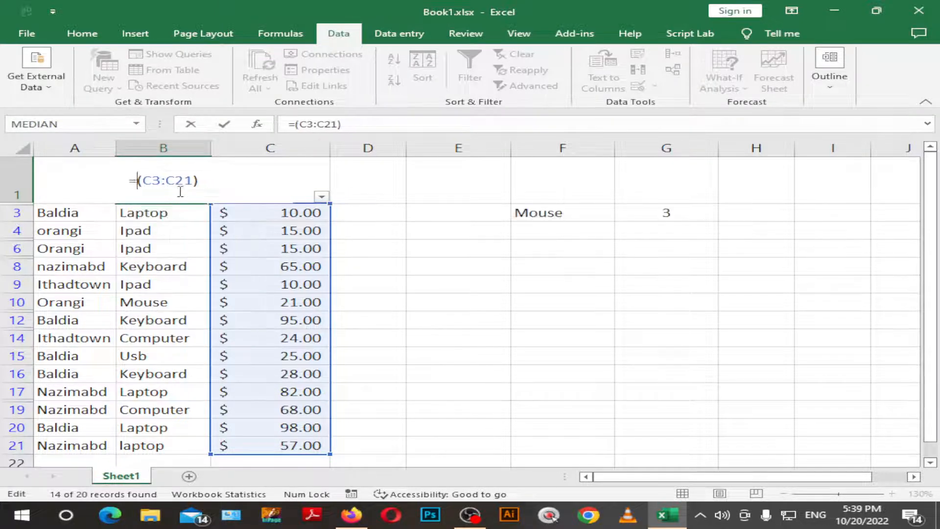
pyautogui.write('Max')
pyautogui.press('Return')
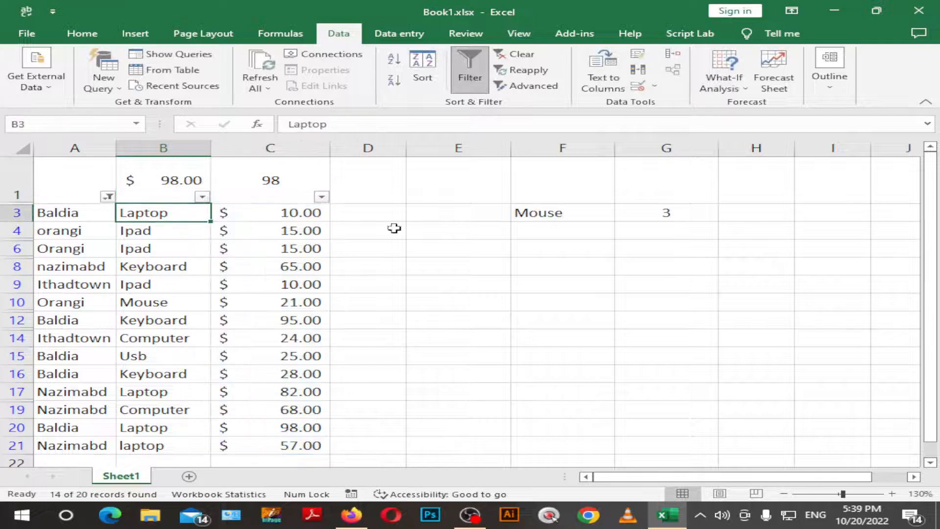
# Remove the Korangi and Region exclusions from column A's filter and compare the B1 and C1 maximums with the Sales values
pyautogui.click(484, 287)
pyautogui.click(107, 196)
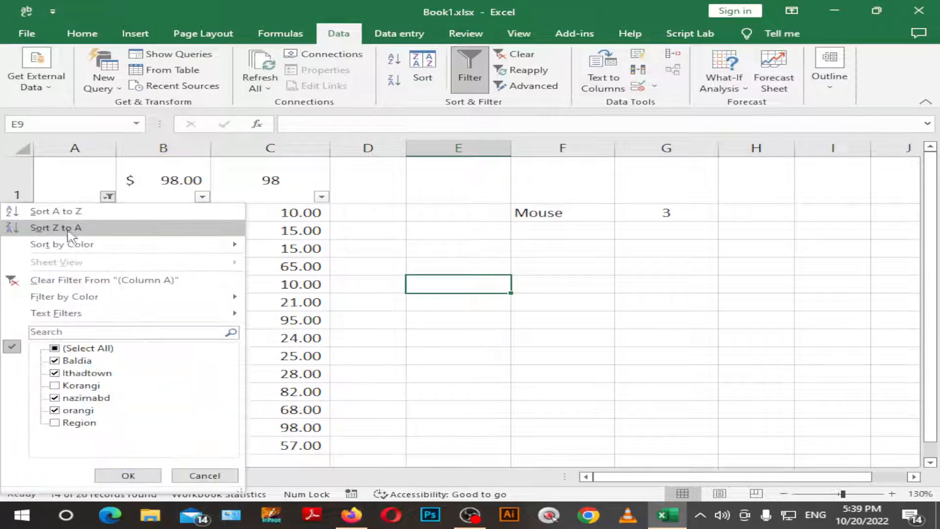
pyautogui.click(54, 348)
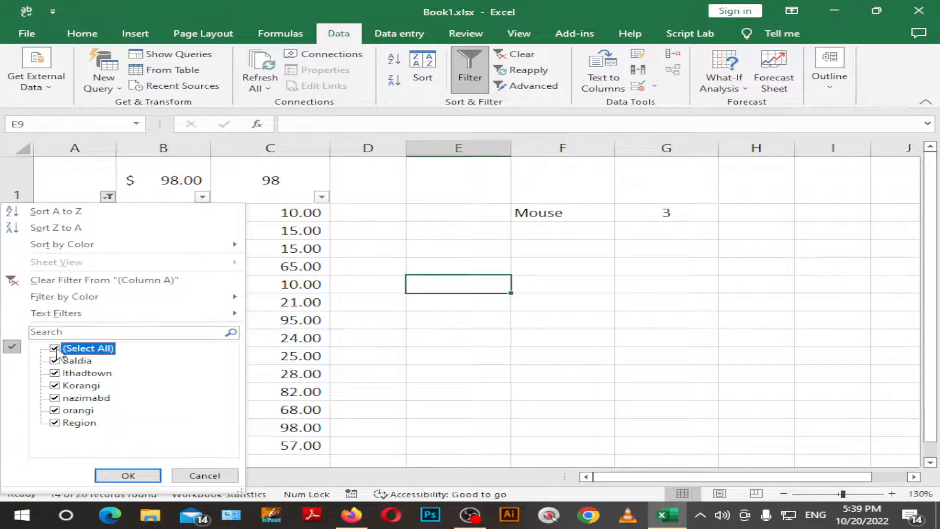
pyautogui.click(128, 475)
pyautogui.click(575, 394)
pyautogui.click(237, 180)
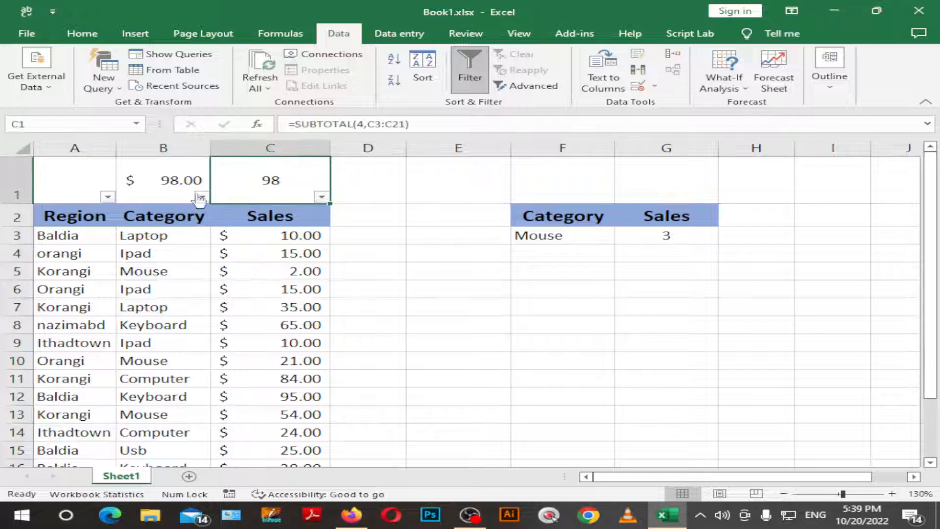
pyautogui.click(196, 194)
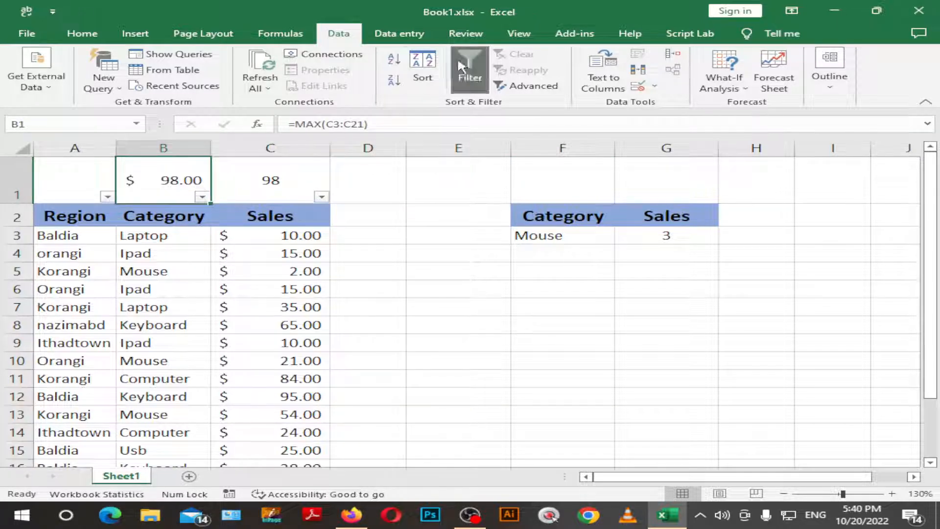
pyautogui.scroll(-3, 350, 220)
pyautogui.scroll(2, 329, 230)
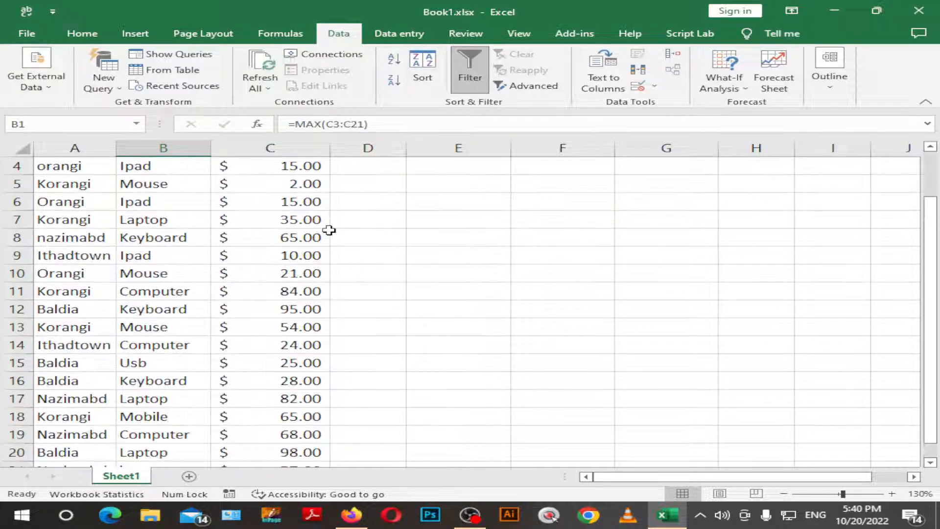
# Filter column A to show only the Korangi and Ithadtown regions
pyautogui.scroll(-2, 329, 230)
pyautogui.scroll(3, 310, 262)
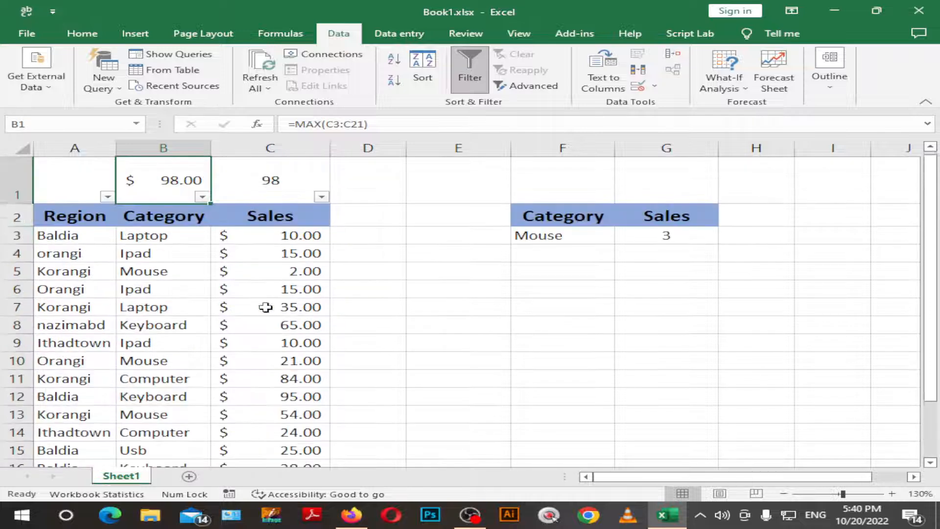
pyautogui.click(106, 196)
pyautogui.click(54, 348)
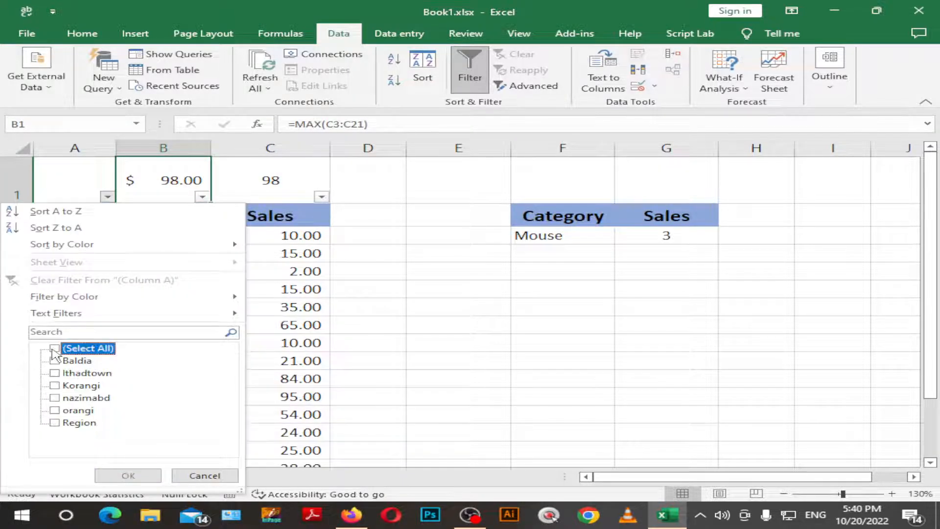
pyautogui.click(55, 385)
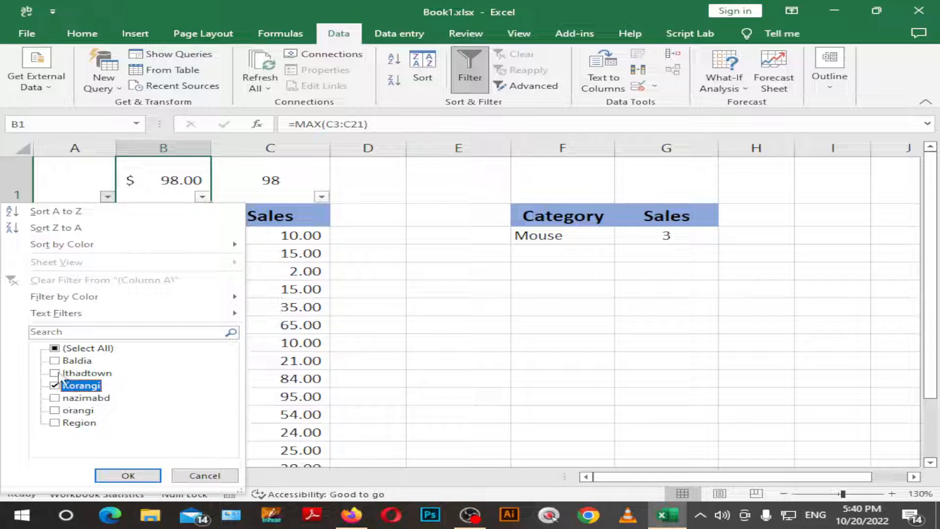
pyautogui.click(55, 373)
pyautogui.click(129, 475)
pyautogui.click(372, 339)
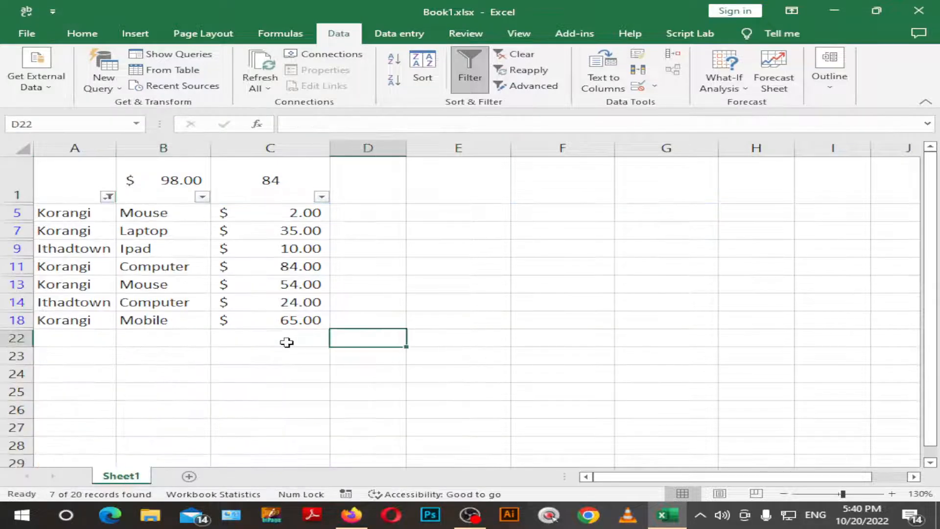
# Check the maximum of the visible Sales values from C5 down to C18 against the results in B1 and C1
pyautogui.click(277, 217)
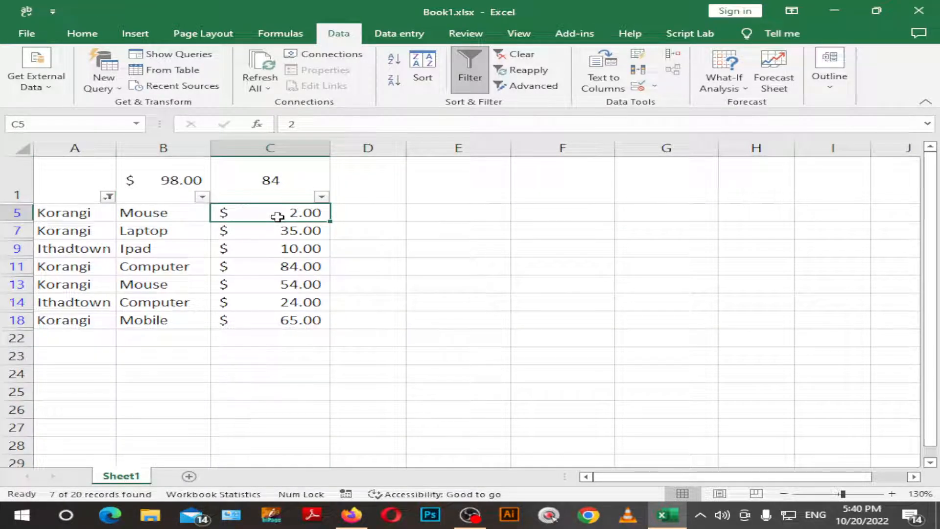
pyautogui.hotkey('shift', 'Down')
pyautogui.hotkey('shift', 'Down')
pyautogui.hotkey('shift', 'Down')
pyautogui.hotkey('shift', 'Down')
pyautogui.hotkey('shift', 'Down')
pyautogui.hotkey('shift', 'Down')
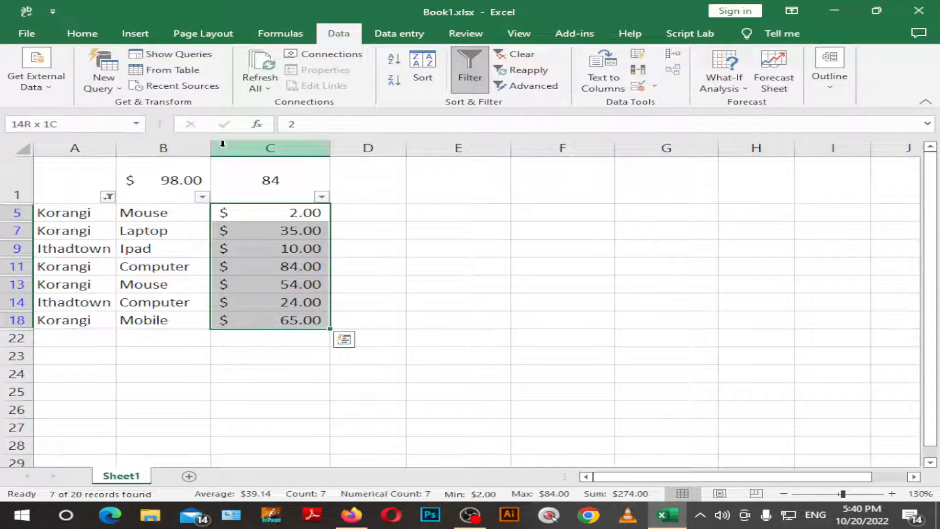
pyautogui.click(162, 182)
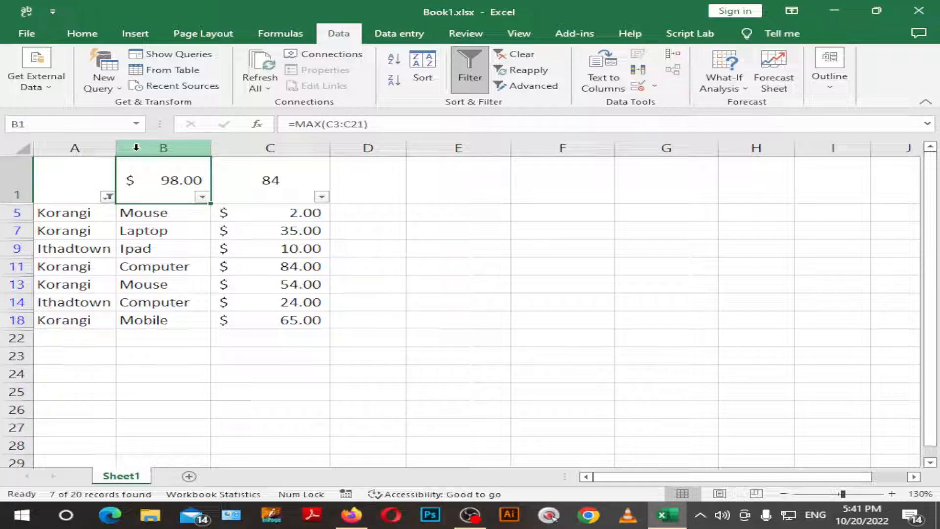
pyautogui.click(322, 198)
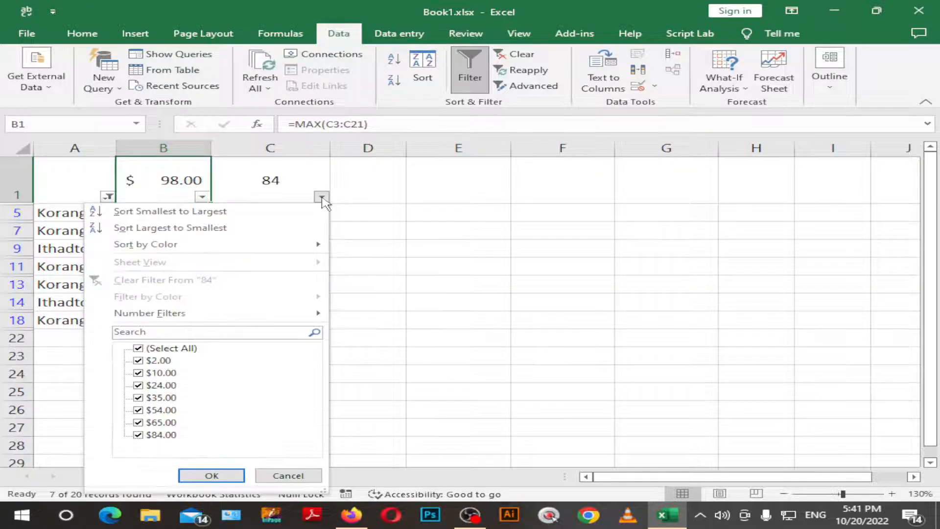
pyautogui.click(139, 348)
pyautogui.click(138, 349)
pyautogui.click(230, 475)
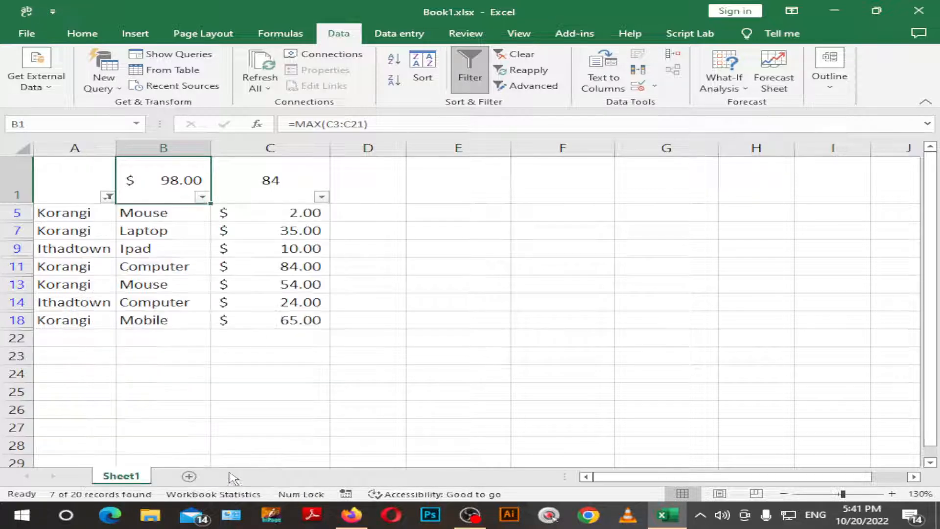
pyautogui.click(202, 196)
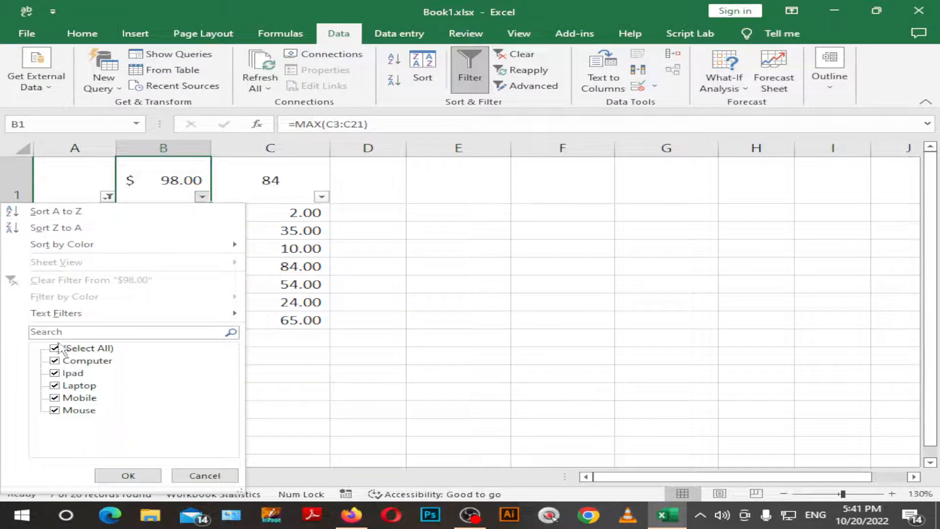
pyautogui.click(56, 348)
pyautogui.click(56, 350)
pyautogui.click(55, 351)
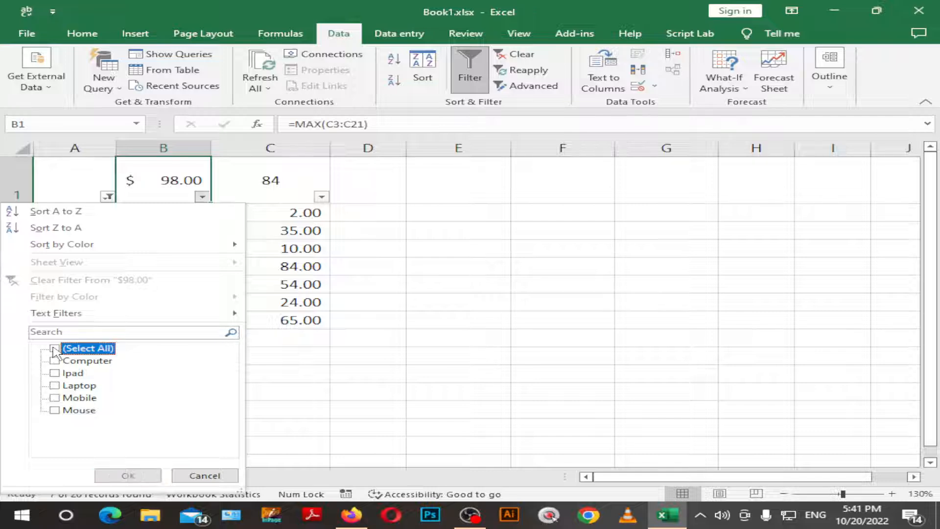
pyautogui.click(55, 350)
pyautogui.click(183, 476)
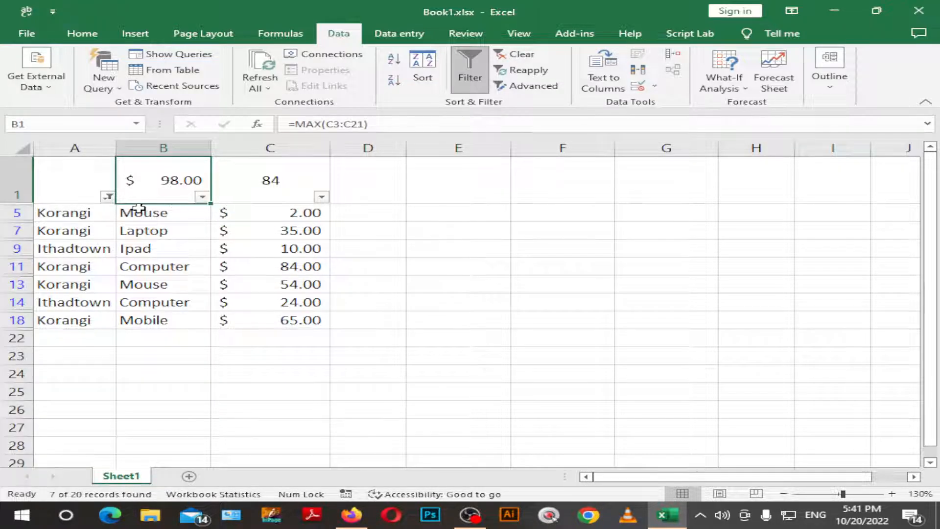
# Inspect the SUBTOTAL formula in C1 and reset column A's filter to show all regions
pyautogui.click(300, 188)
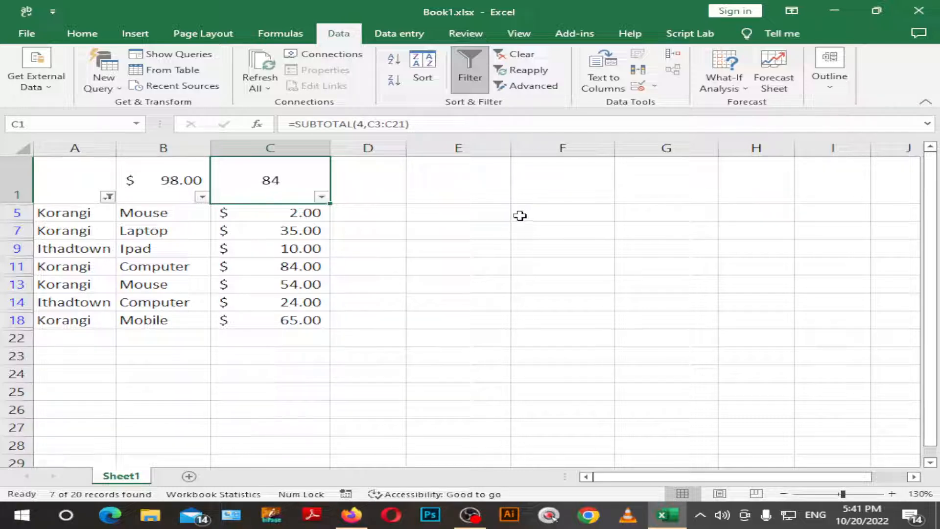
pyautogui.click(107, 196)
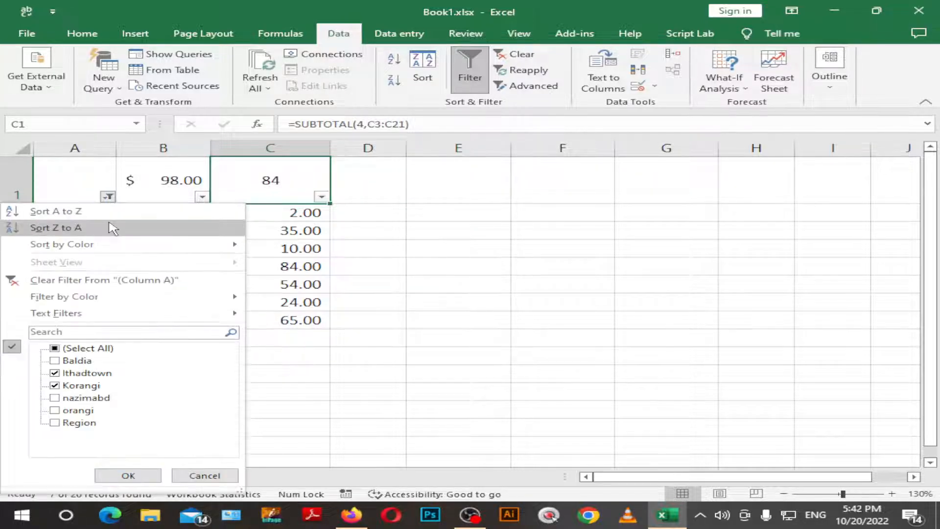
pyautogui.click(71, 348)
pyautogui.click(128, 476)
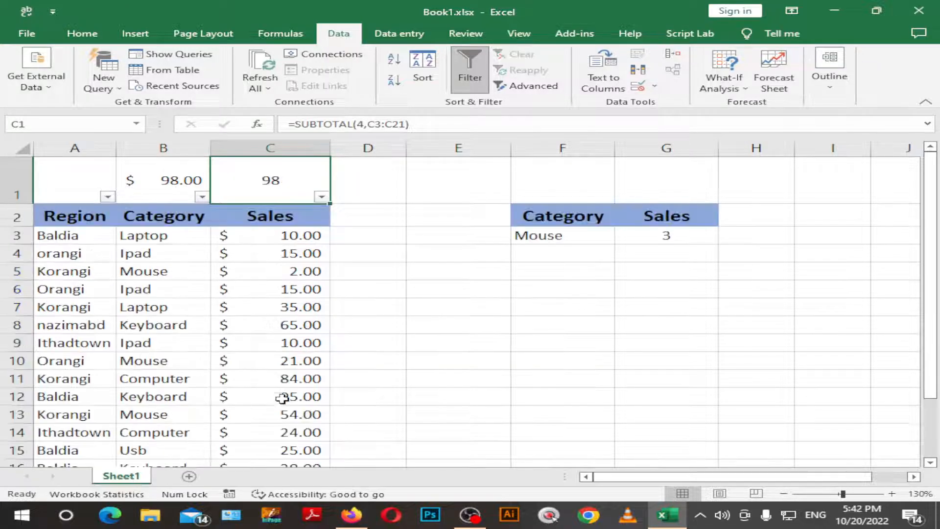
# Compare the MAX formula in B1 with the SUBTOTAL formula in C1 while the whole table is shown
pyautogui.click(620, 325)
pyautogui.click(462, 216)
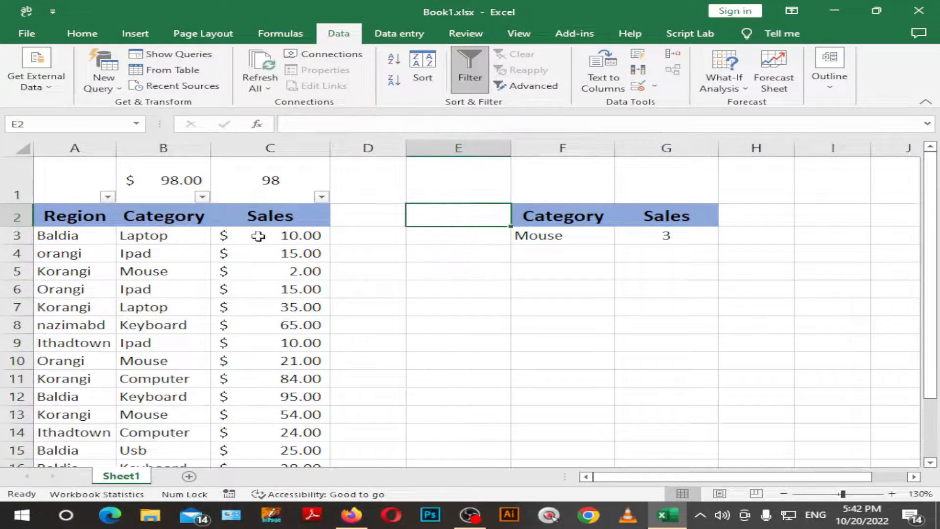
pyautogui.click(203, 185)
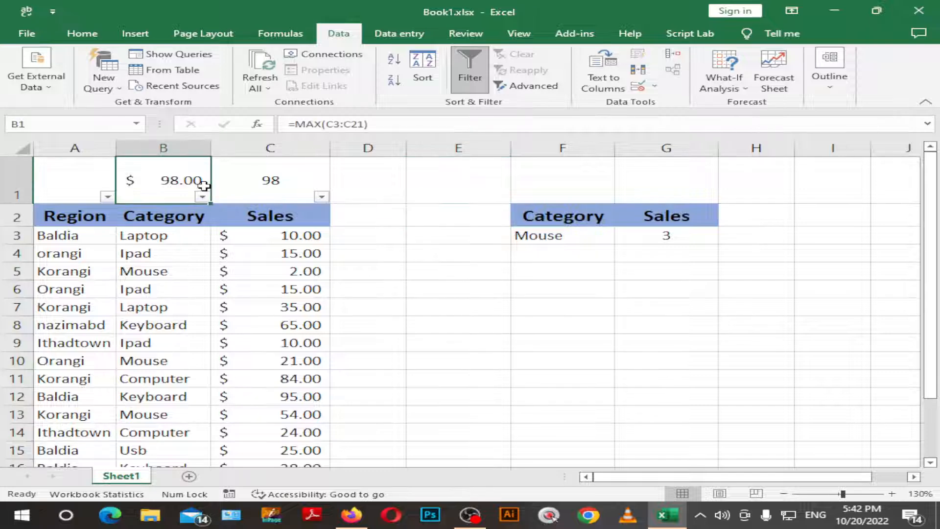
pyautogui.click(249, 185)
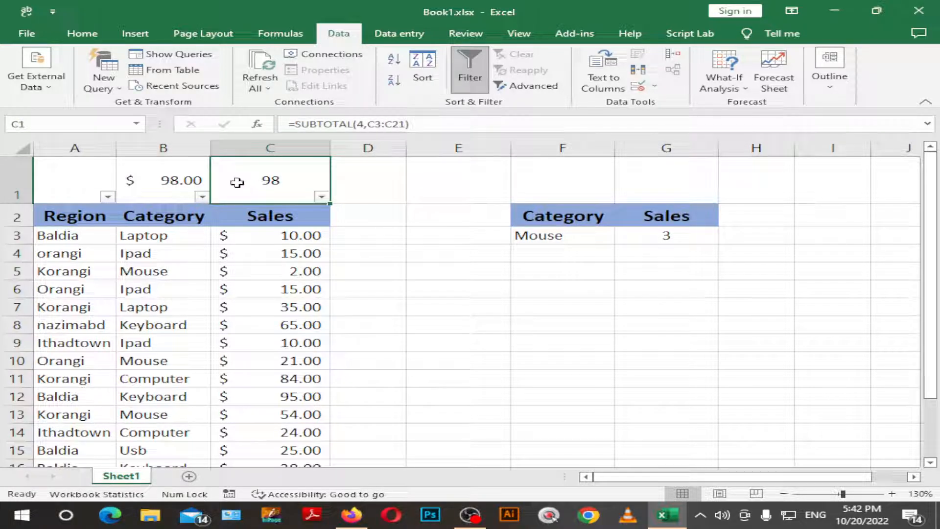
pyautogui.click(146, 175)
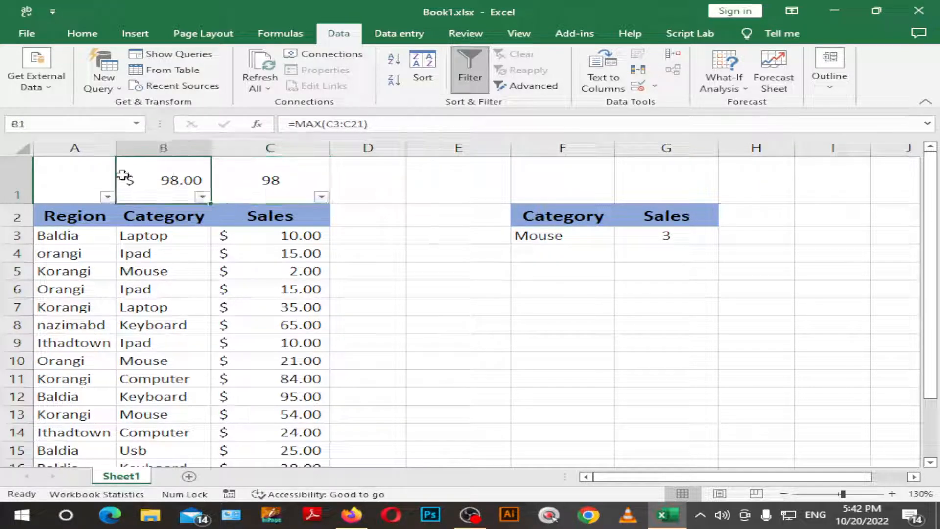
pyautogui.click(75, 174)
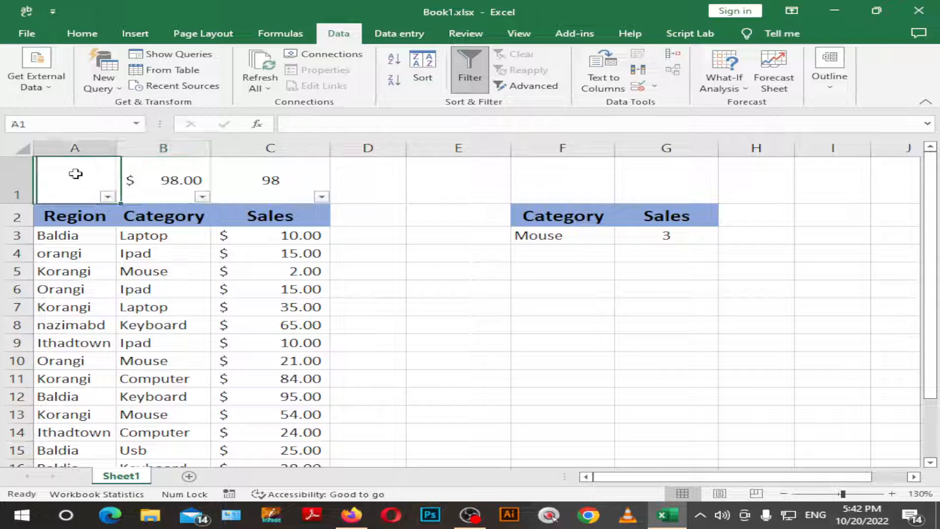
pyautogui.click(161, 177)
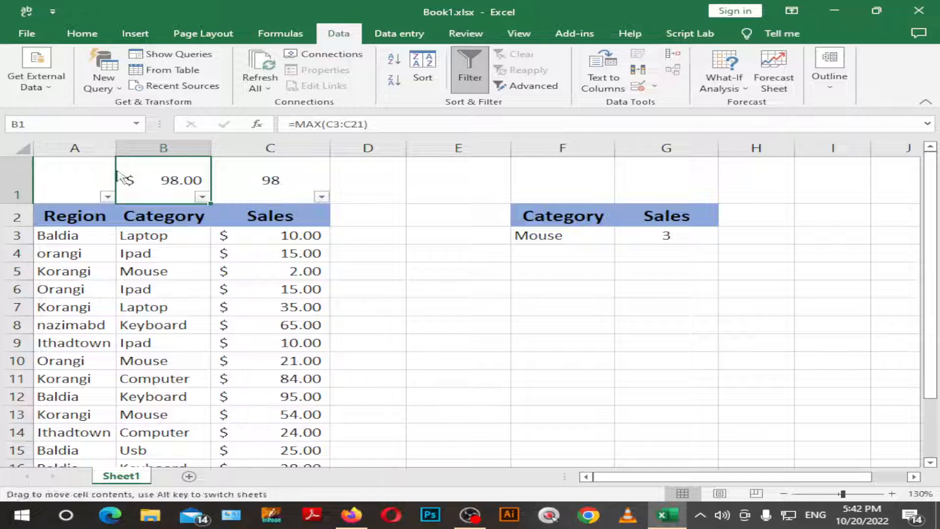
pyautogui.click(277, 177)
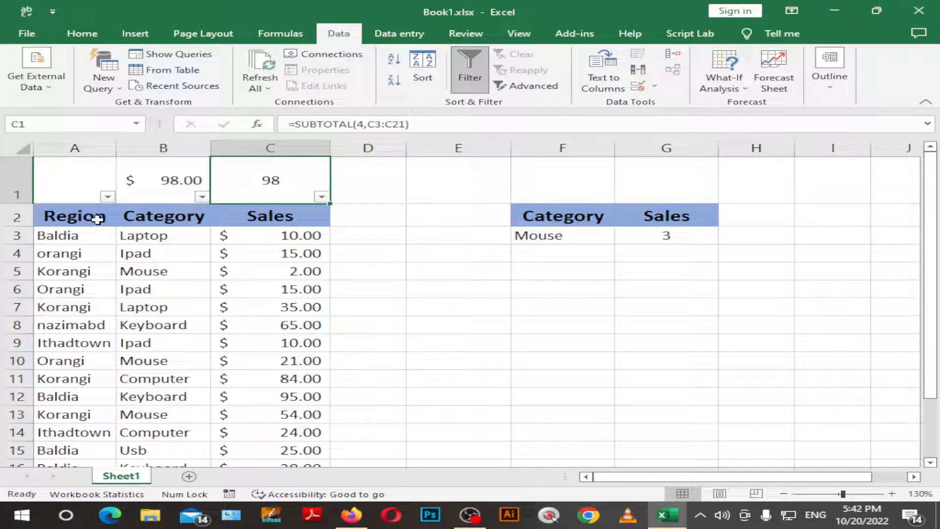
# Review column A's filter choices and the Sales range referenced by the MAX formula in B1
pyautogui.click(107, 196)
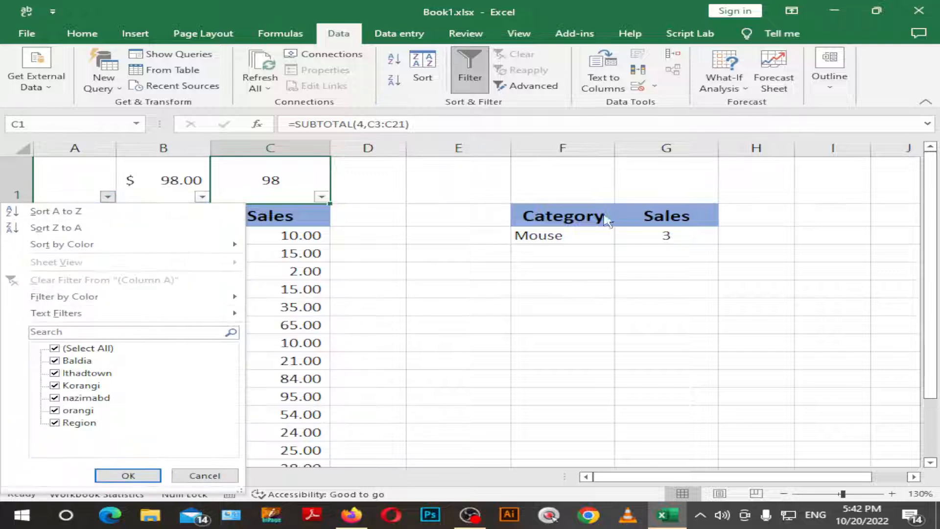
pyautogui.click(129, 475)
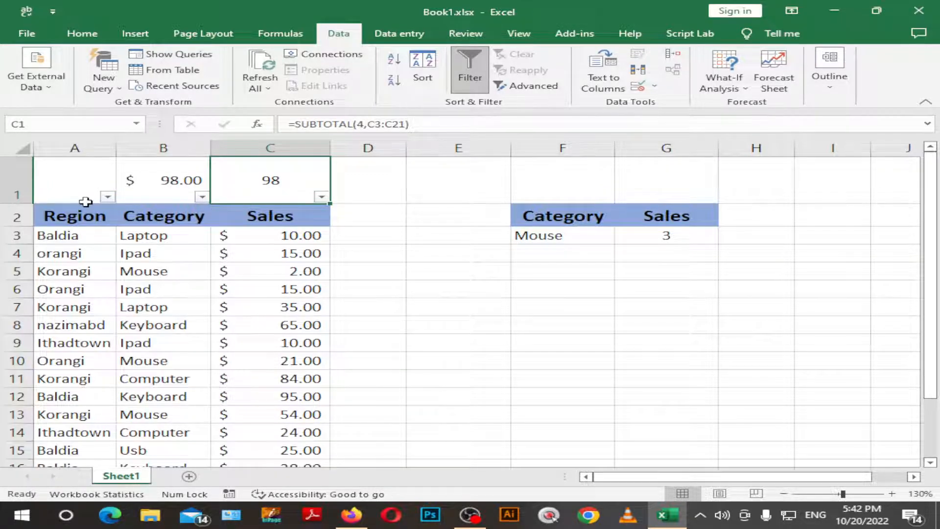
pyautogui.click(76, 184)
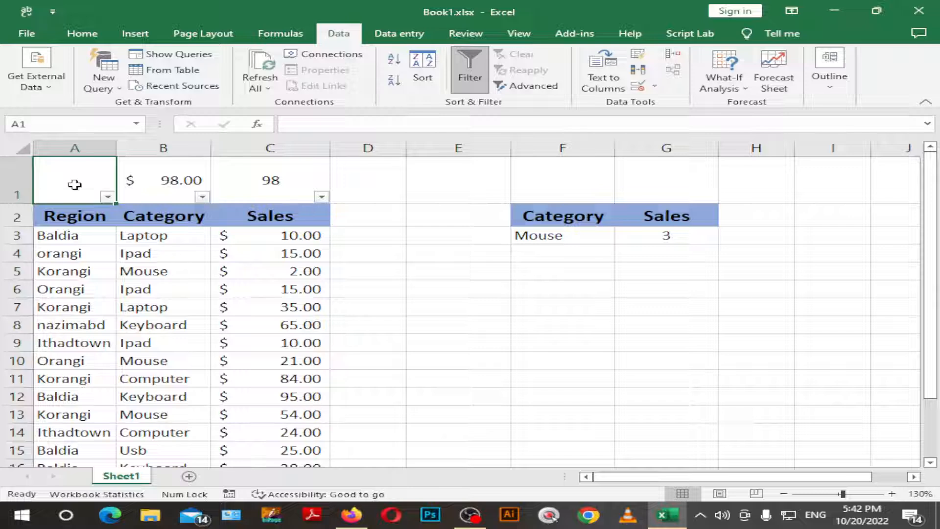
pyautogui.click(173, 186)
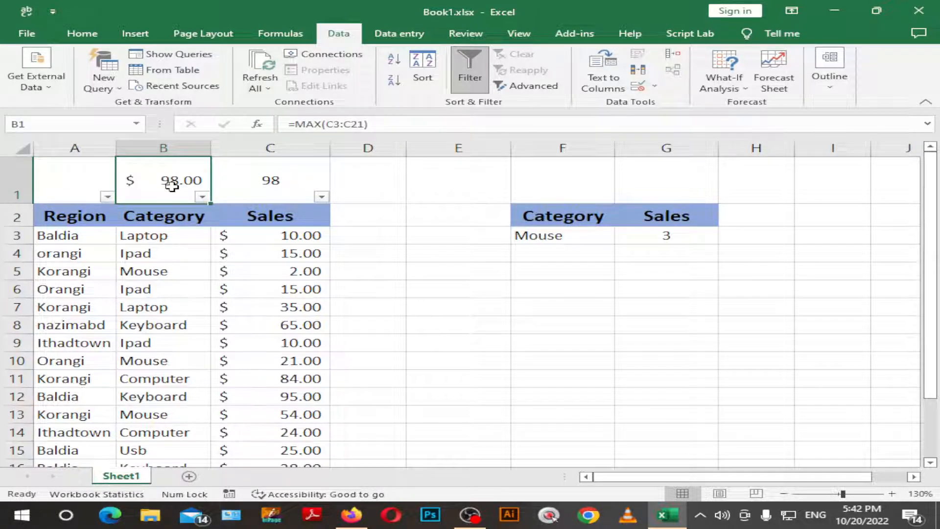
pyautogui.doubleClick(172, 187)
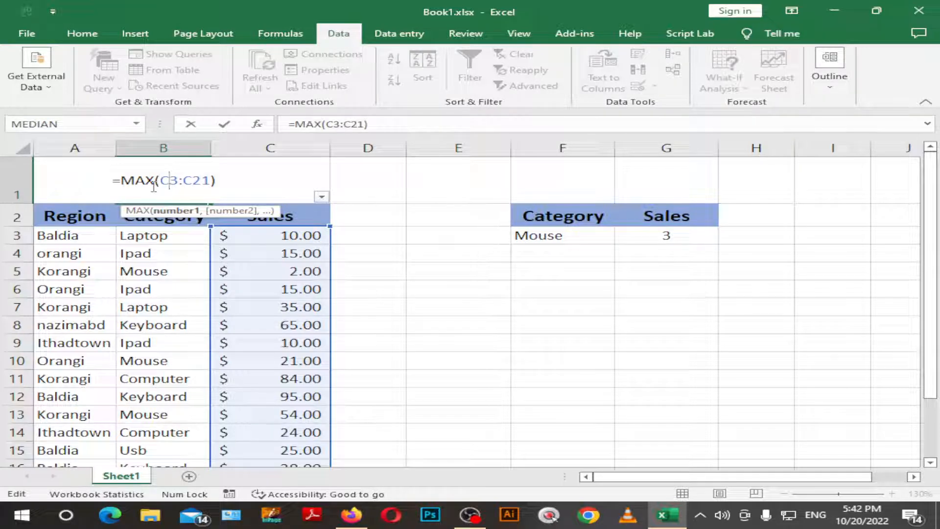
pyautogui.click(374, 198)
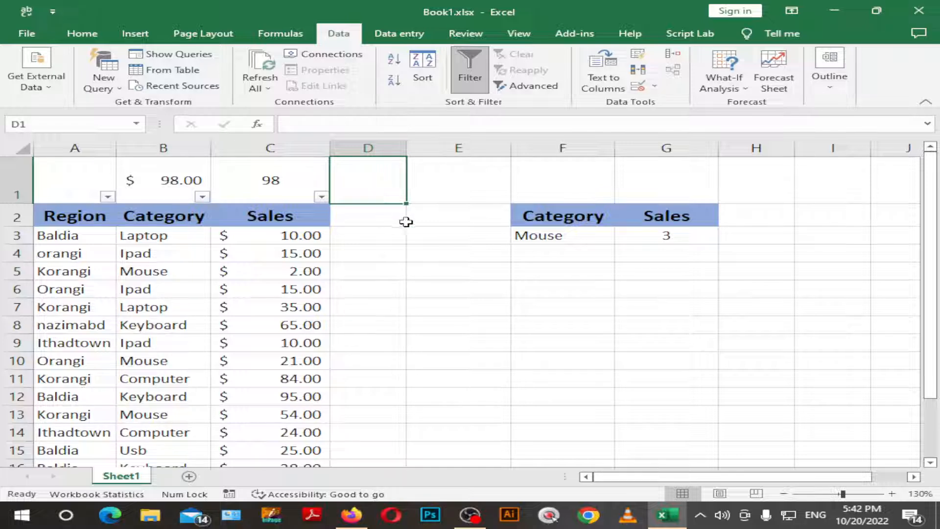
# Copy the Category and Sales block in E2:G3 and paste it starting at E7
pyautogui.click(492, 217)
pyautogui.hotkey('shift', 'Right')
pyautogui.hotkey('shift', 'Right')
pyautogui.hotkey('shift', 'Down')
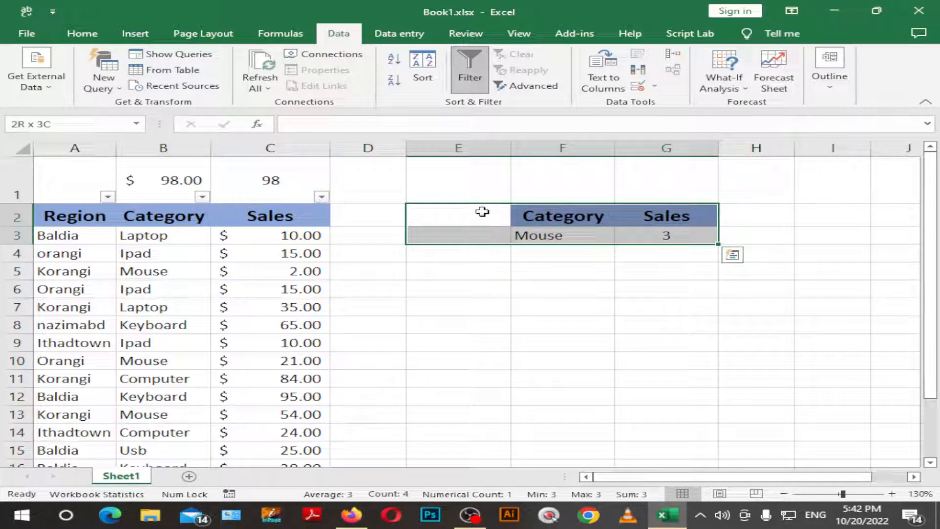
pyautogui.click(413, 218)
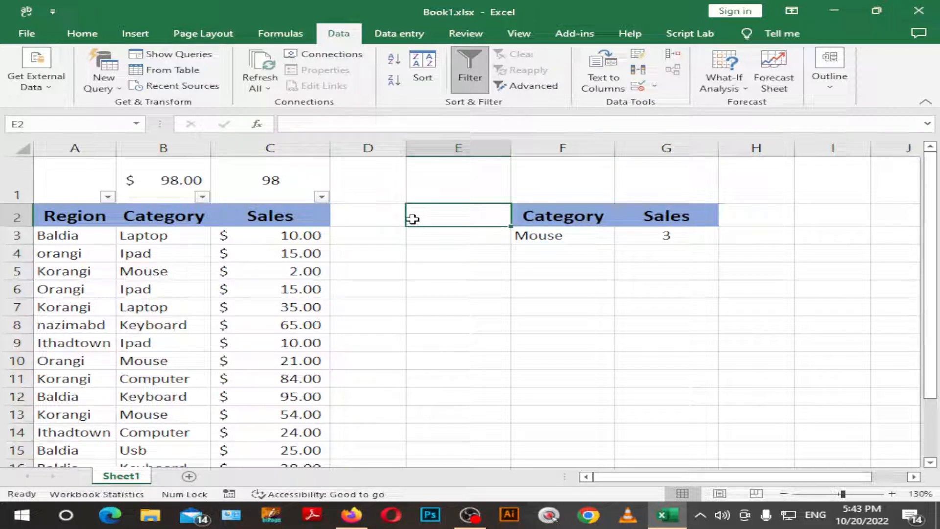
pyautogui.hotkey('shift', 'Right')
pyautogui.hotkey('shift', 'Right')
pyautogui.hotkey('shift', 'Down')
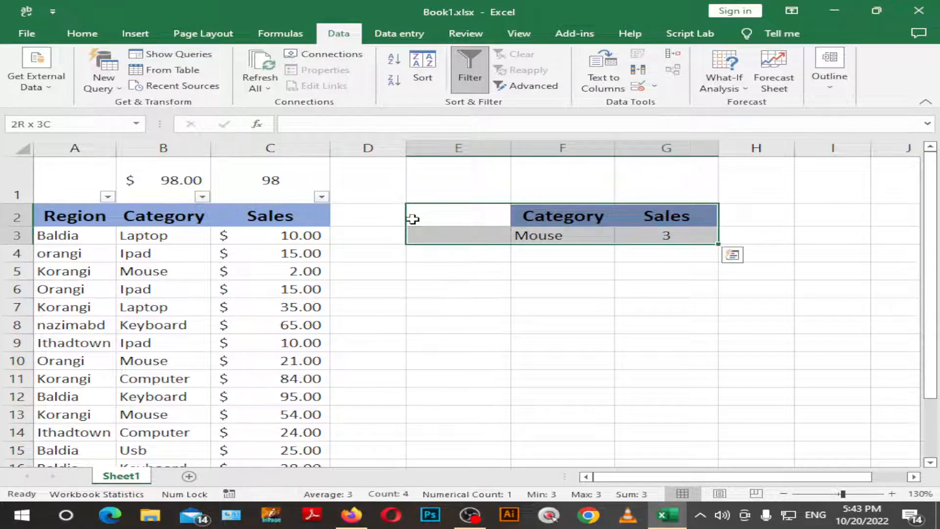
pyautogui.hotkey('ctrl', 'c')
pyautogui.click(439, 301)
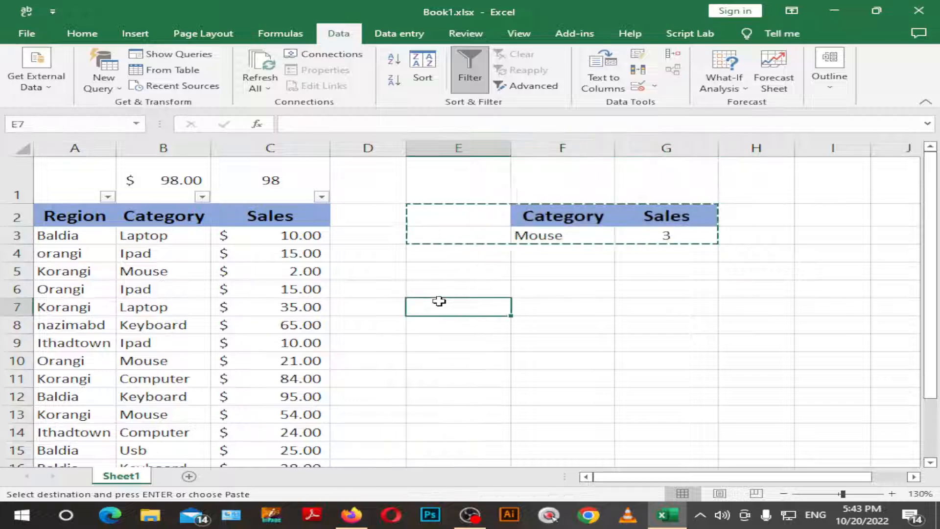
pyautogui.hotkey('ctrl', 'v')
pyautogui.press('Down')
pyautogui.press('Down')
pyautogui.press('Down')
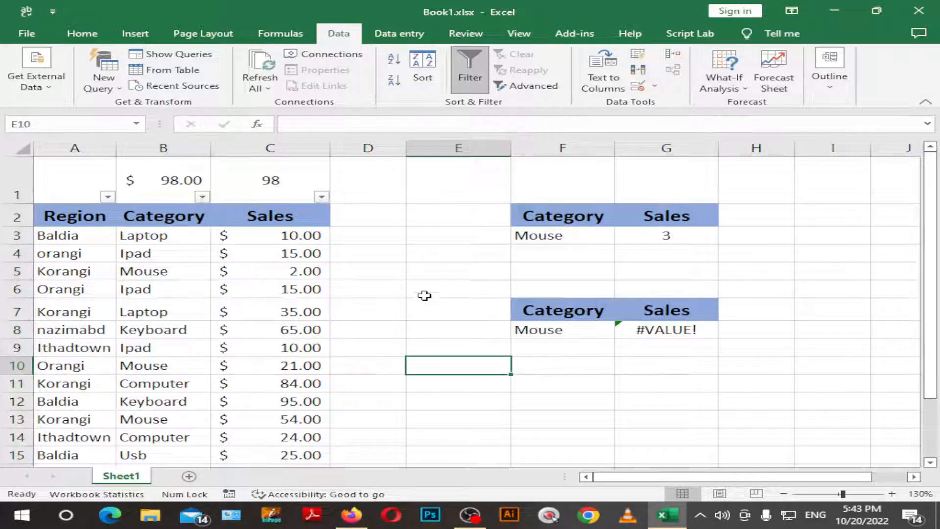
# Copy the Category and Sales block in E7:G8 and paste it starting at E11
pyautogui.click(424, 294)
pyautogui.press('Down')
pyautogui.hotkey('shift', 'Right')
pyautogui.hotkey('shift', 'Right')
pyautogui.hotkey('shift', 'Down')
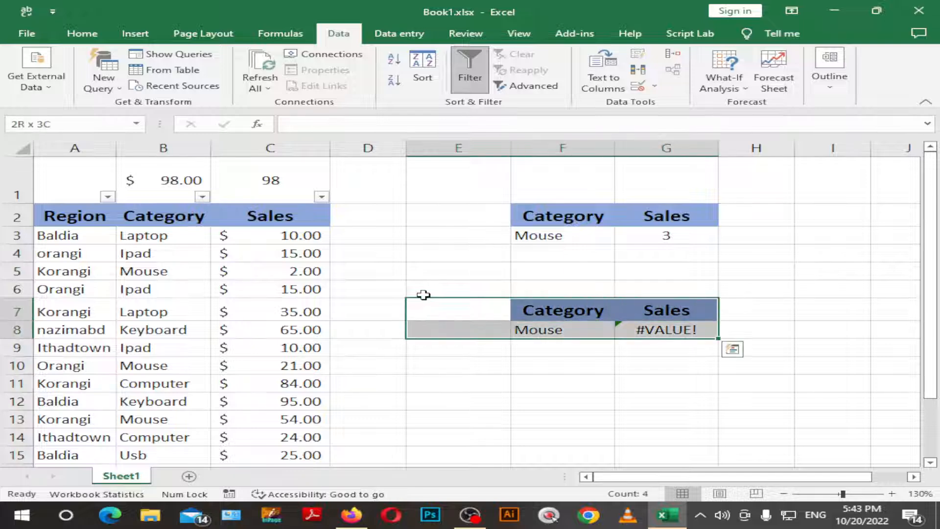
pyautogui.hotkey('ctrl', 'c')
pyautogui.press('Down')
pyautogui.press('Down')
pyautogui.press('Down')
pyautogui.press('Down')
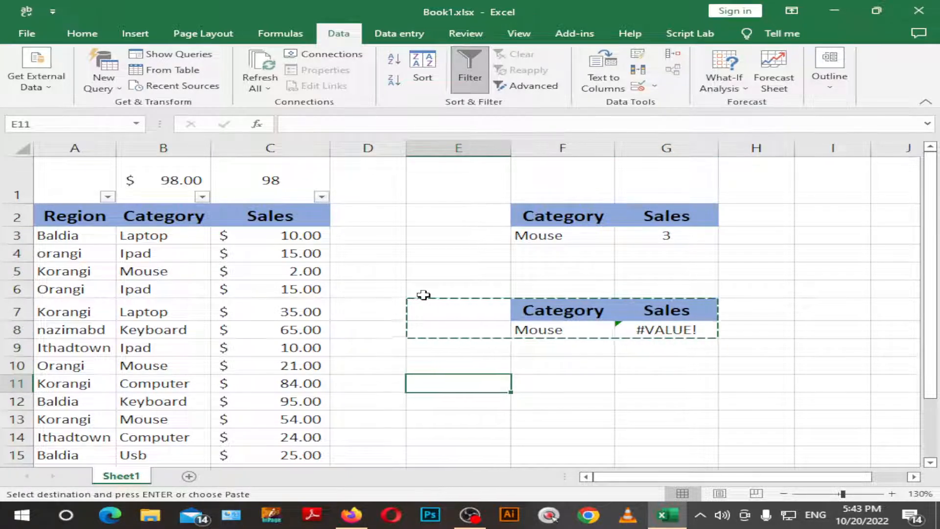
pyautogui.hotkey('ctrl', 'v')
pyautogui.click(759, 334)
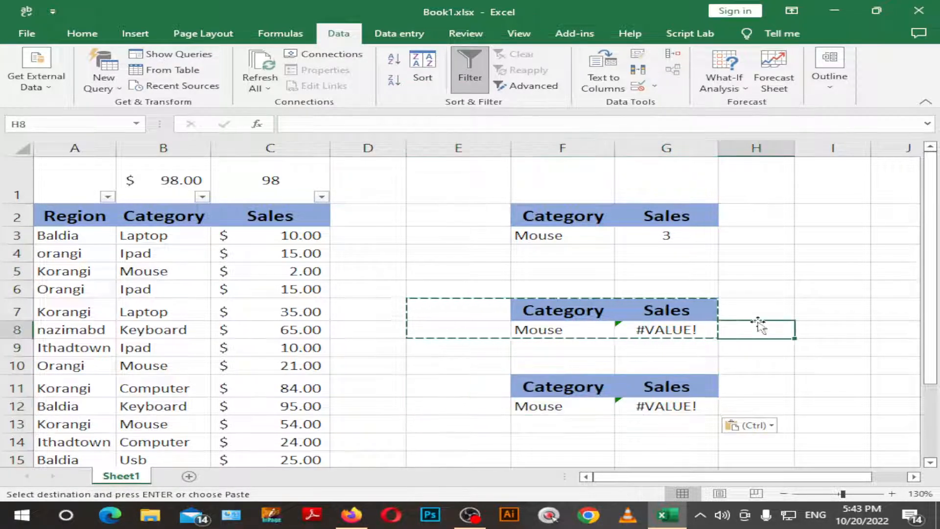
# Paste another copy of the Category and Sales block starting at E14 and end the copy mode
pyautogui.click(598, 315)
pyautogui.scroll(-2, 503, 434)
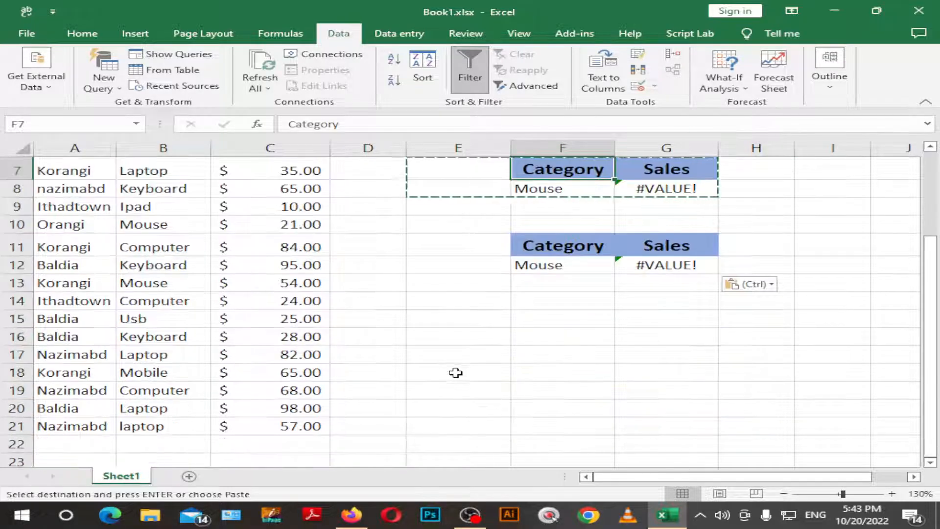
pyautogui.click(432, 310)
pyautogui.hotkey('ctrl', 'v')
pyautogui.press('Escape')
pyautogui.scroll(2, 446, 327)
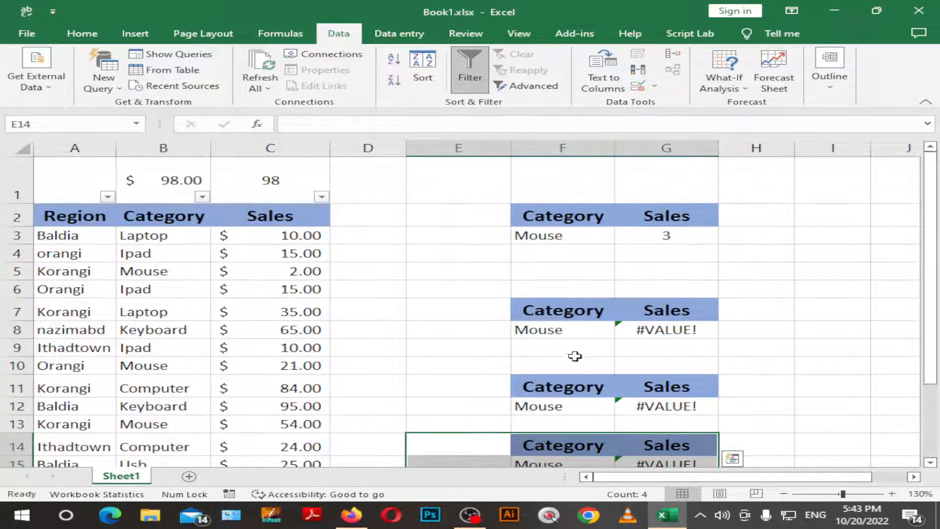
# Compare the Category criterion and DCOUNTA formula in F2:G3 with the copied formula in G8
pyautogui.click(542, 217)
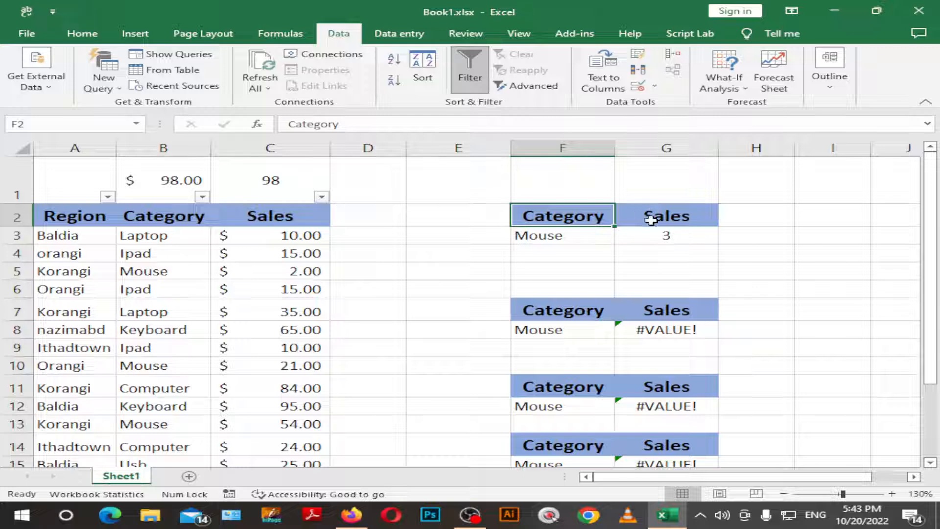
pyautogui.click(568, 238)
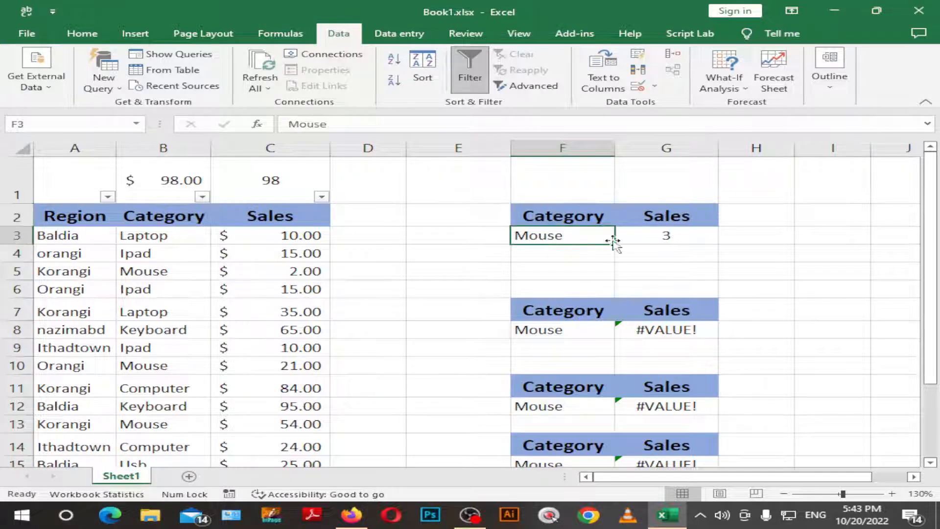
pyautogui.click(636, 243)
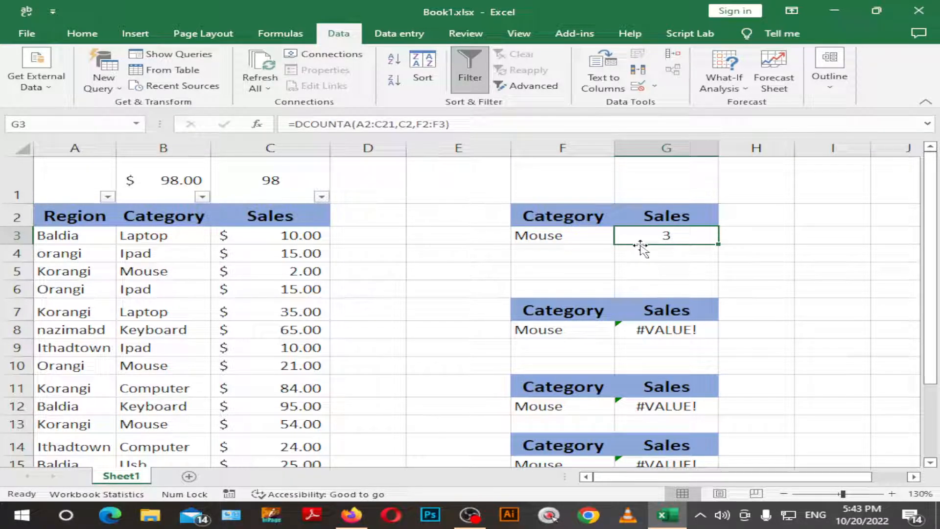
pyautogui.click(656, 330)
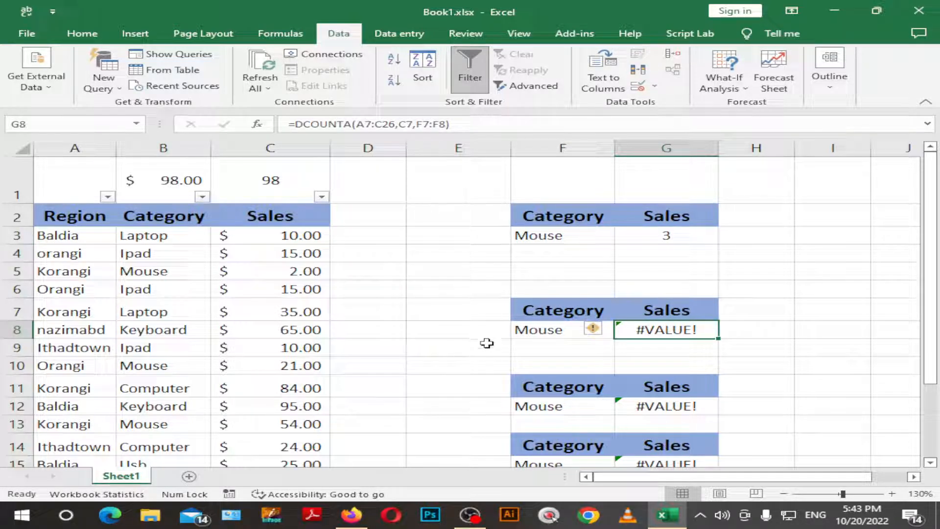
# Look over the source table and the stacked Category and Sales blocks, stepping through column F from F2 to F12
pyautogui.scroll(-2, 519, 358)
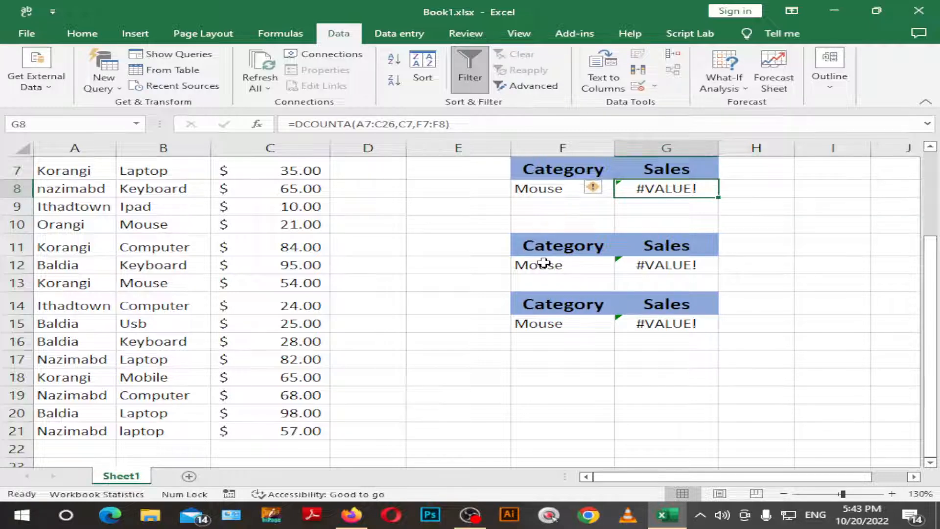
pyautogui.scroll(-1, 543, 263)
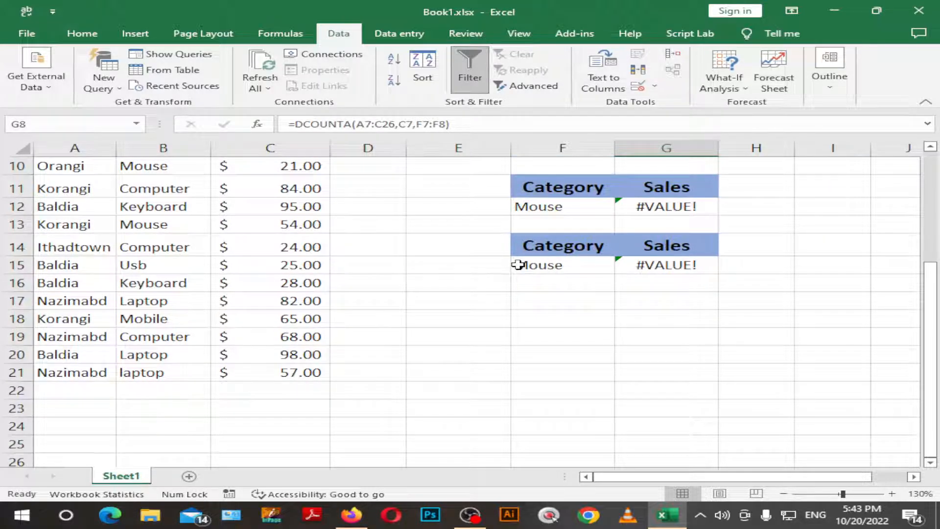
pyautogui.scroll(-1, 523, 266)
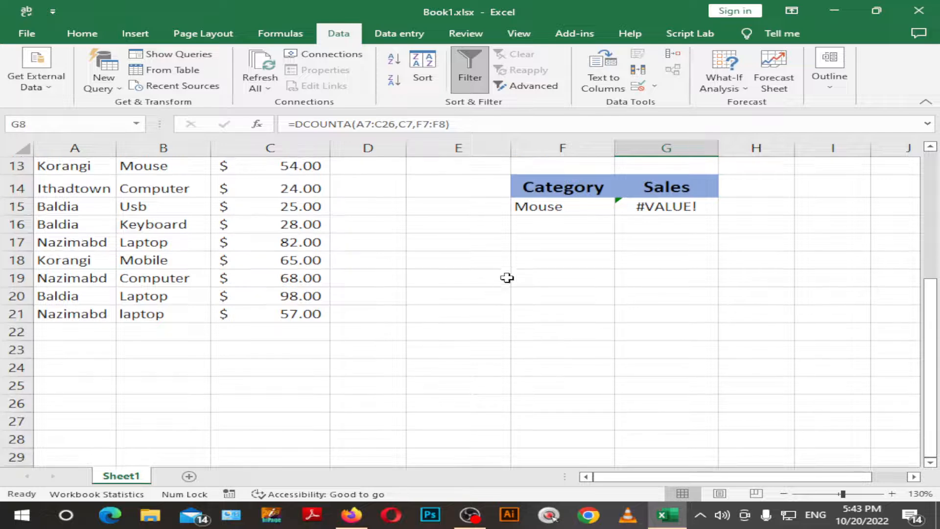
pyautogui.scroll(-1, 494, 272)
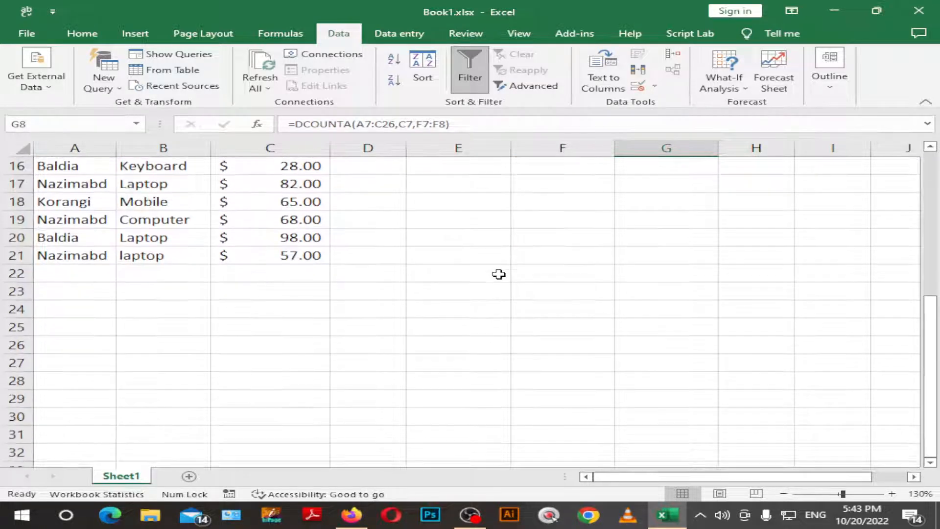
pyautogui.scroll(5, 499, 274)
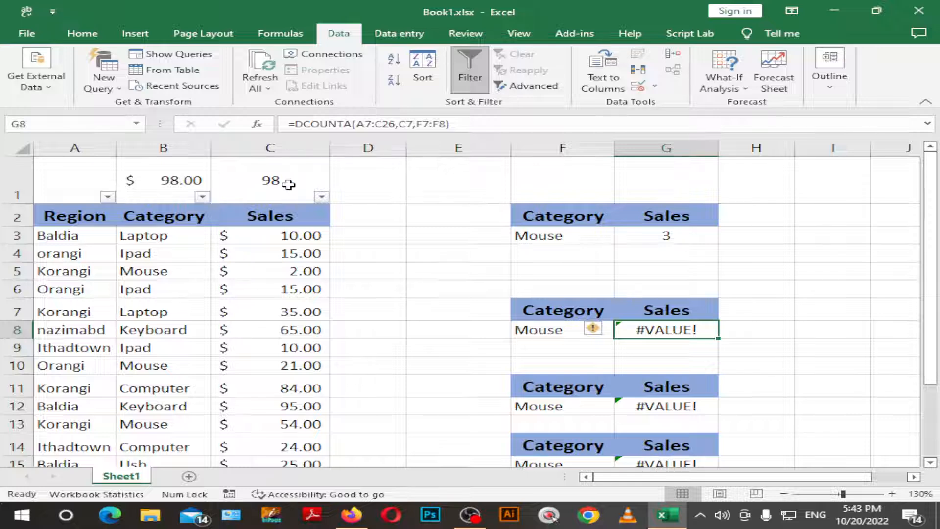
pyautogui.scroll(-1, 597, 220)
pyautogui.scroll(1, 585, 217)
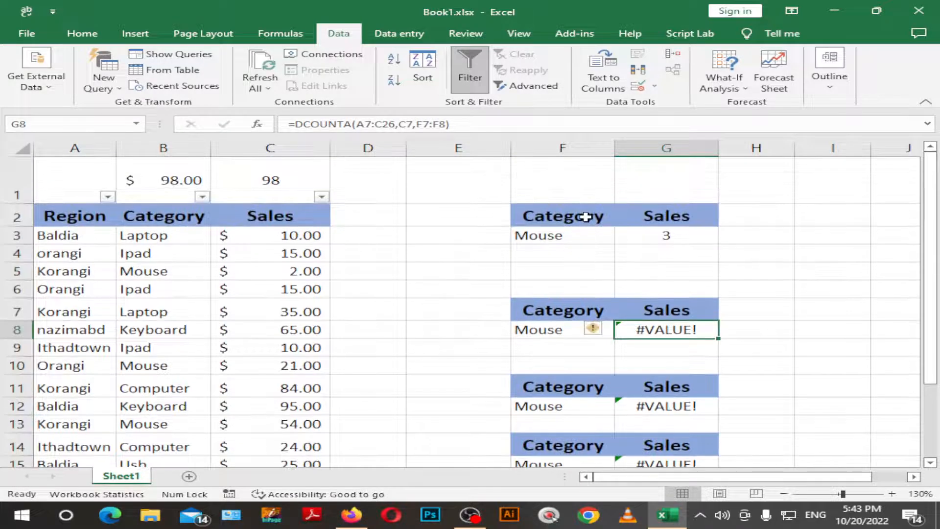
pyautogui.click(585, 217)
pyautogui.press('Down')
pyautogui.press('Down')
pyautogui.press('Down')
pyautogui.press('Down')
pyautogui.press('Down')
pyautogui.press('Down')
pyautogui.press('Down')
pyautogui.press('Down')
pyautogui.press('Down')
pyautogui.press('Down')
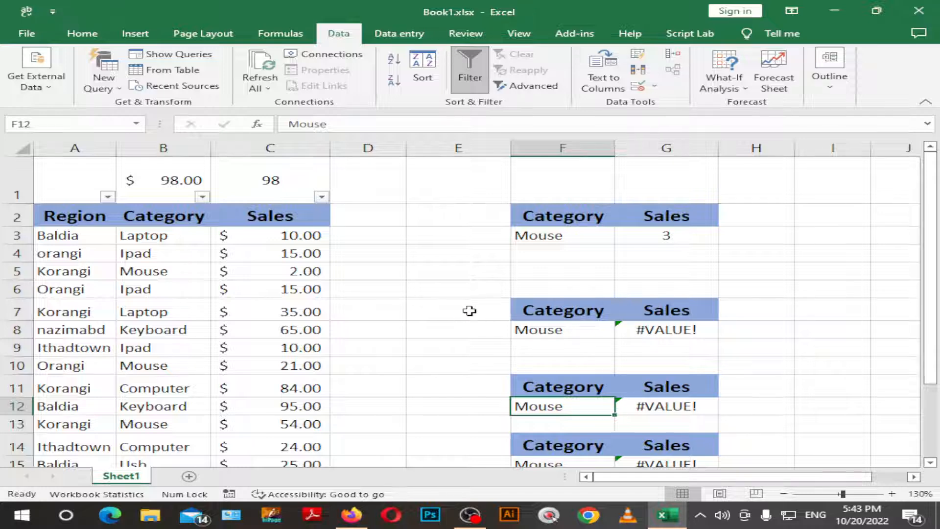
# Enter the header Resgion in E11 beside the Category header of the third block
pyautogui.scroll(-3, 470, 311)
pyautogui.click(460, 290)
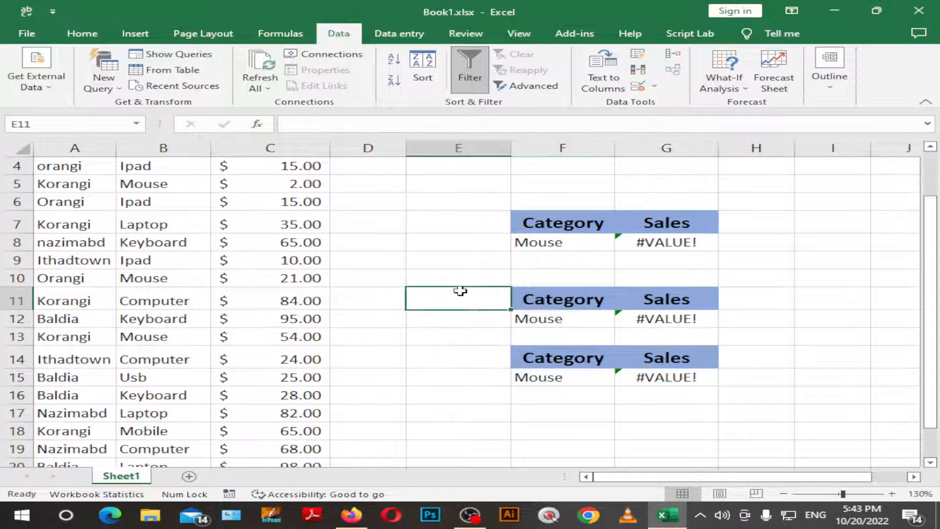
pyautogui.write('Res')
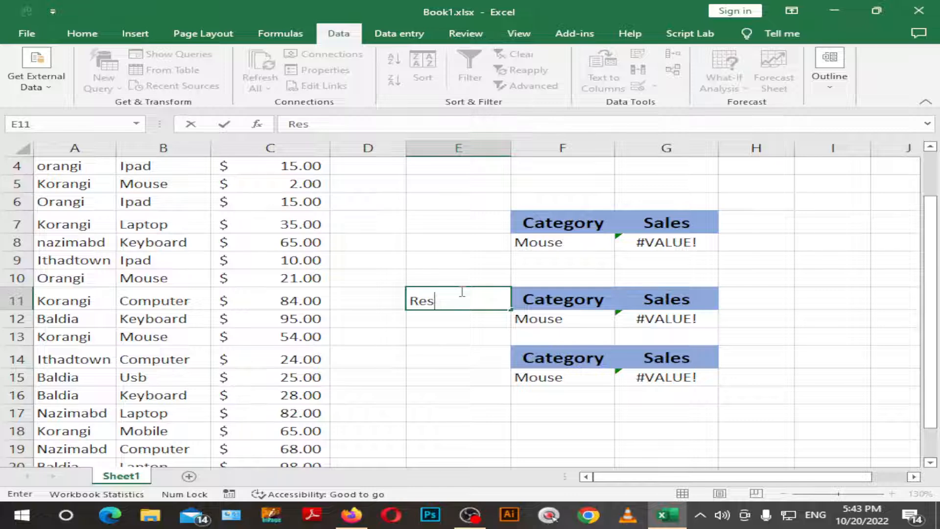
pyautogui.write('gions')
pyautogui.press('Return')
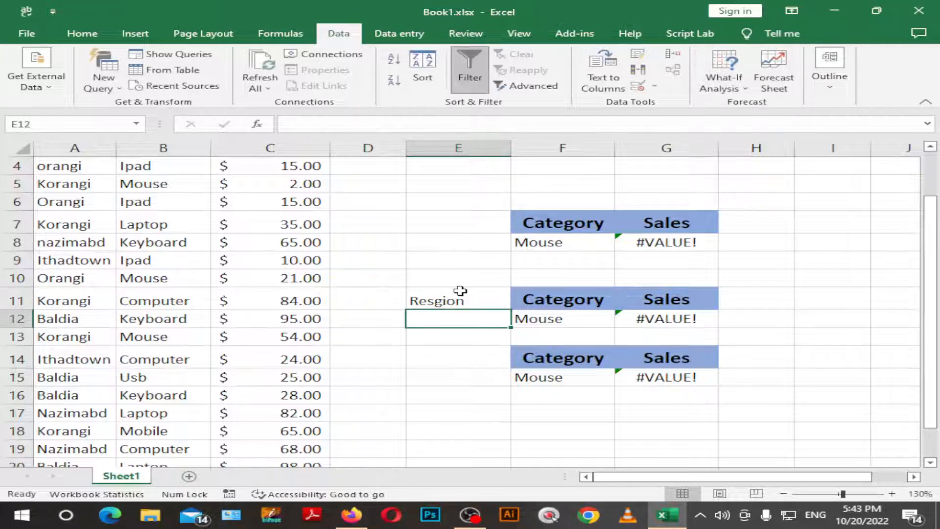
# Copy the plain formatting of E11 onto the Category header in F11 with Format Painter
pyautogui.click(426, 302)
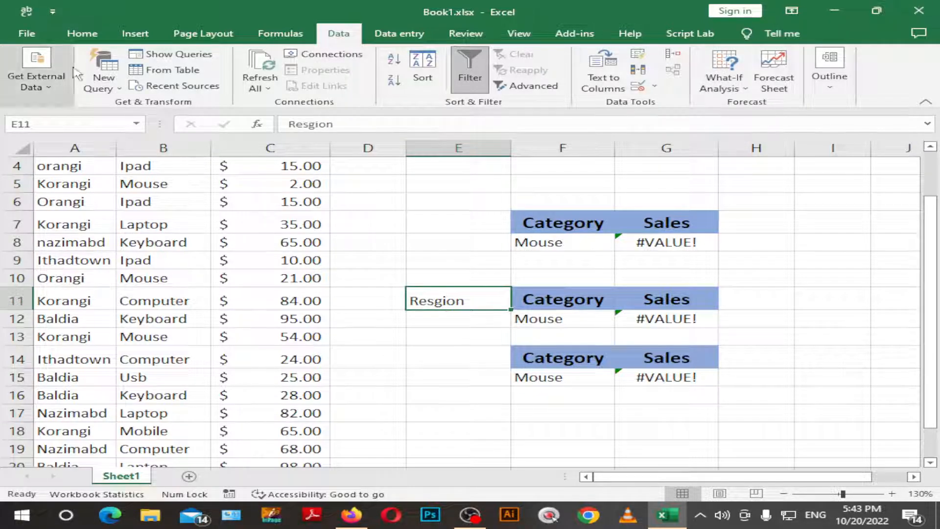
pyautogui.click(83, 33)
pyautogui.click(56, 85)
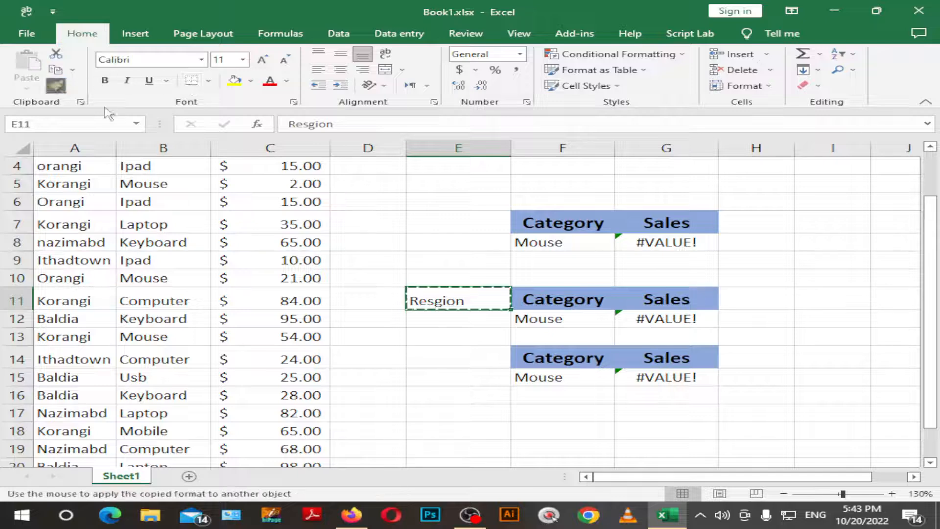
pyautogui.click(542, 300)
pyautogui.click(478, 295)
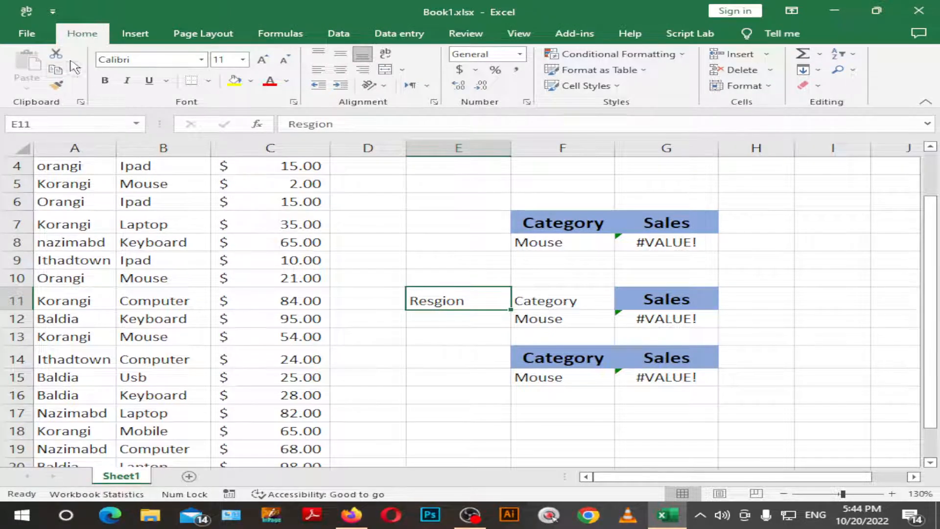
# Copy the Sales header's formatting from G11 to F11, and from F11 to the Resgion header in E11 with Format Painter
pyautogui.click(692, 306)
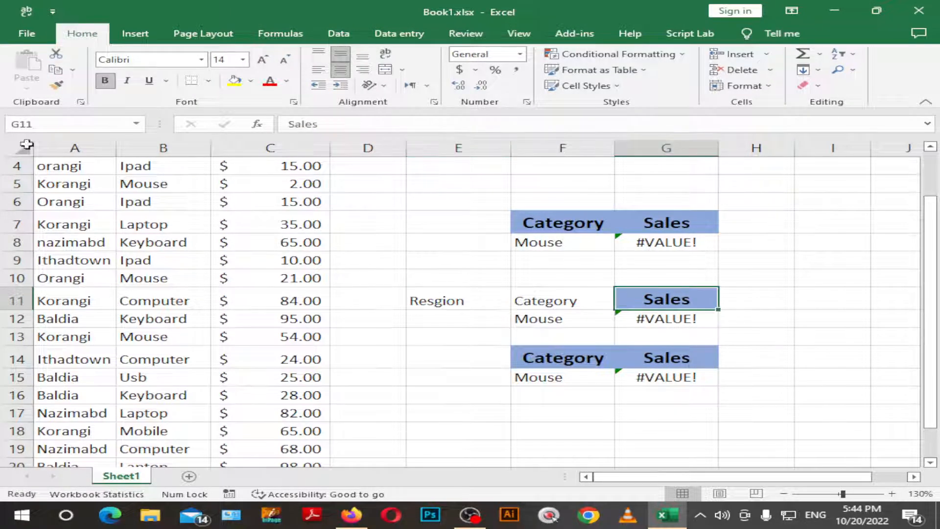
pyautogui.click(56, 86)
pyautogui.click(538, 299)
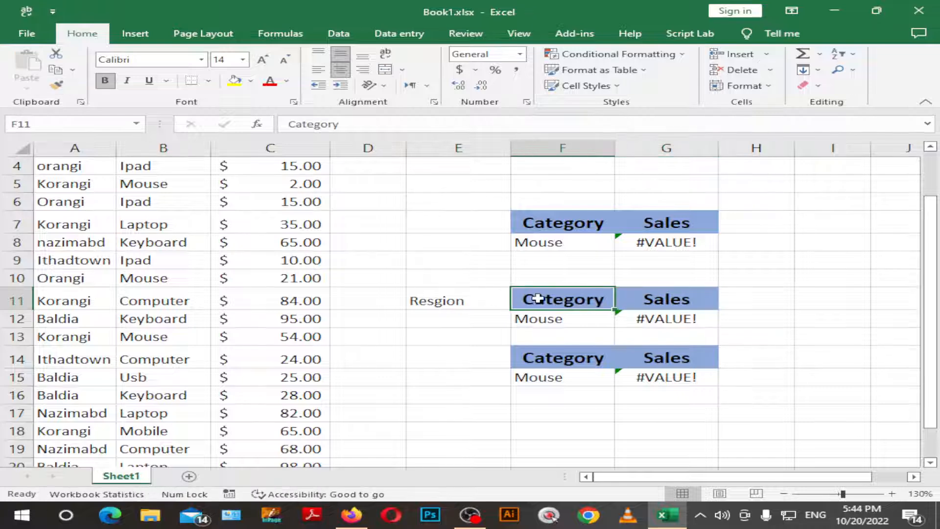
pyautogui.click(55, 84)
pyautogui.click(427, 300)
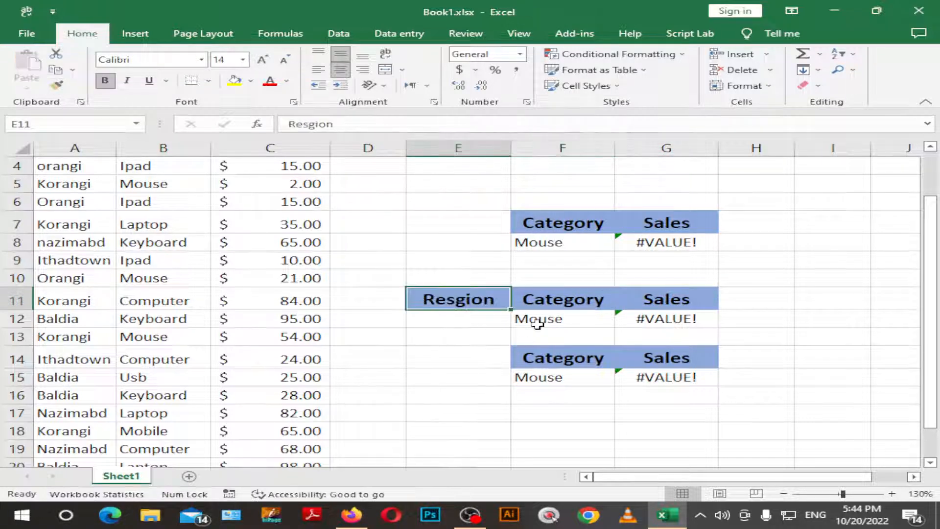
pyautogui.scroll(-1, 485, 303)
pyautogui.click(474, 262)
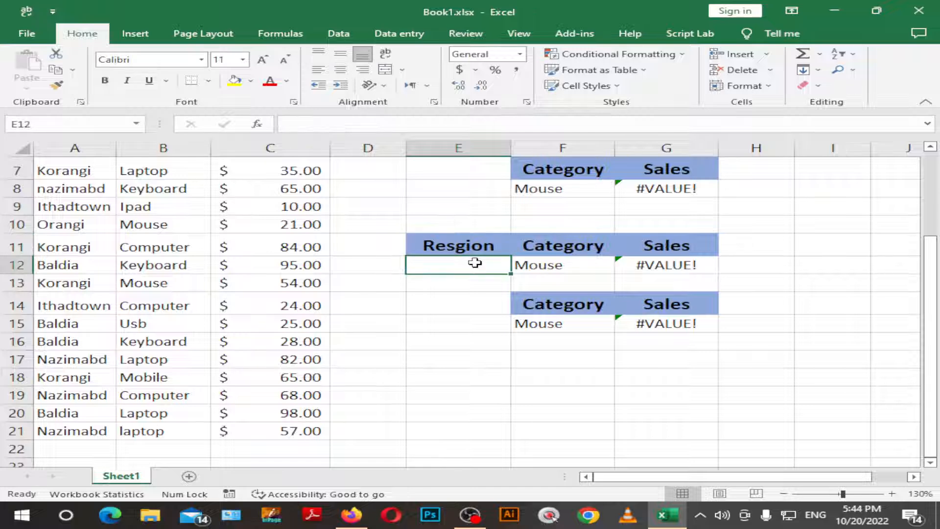
pyautogui.write('lapt')
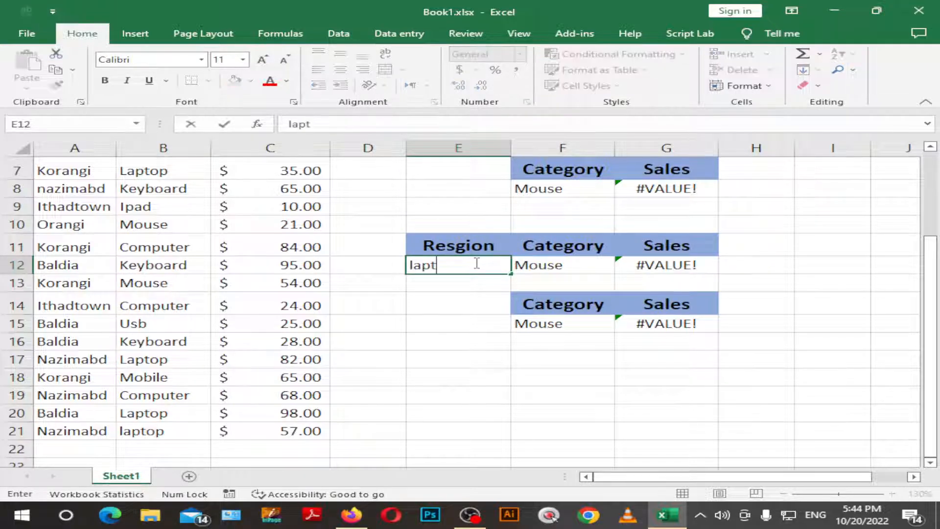
pyautogui.press('BackSpace')
pyautogui.press('BackSpace')
pyautogui.press('BackSpace')
pyautogui.write('baldoia')
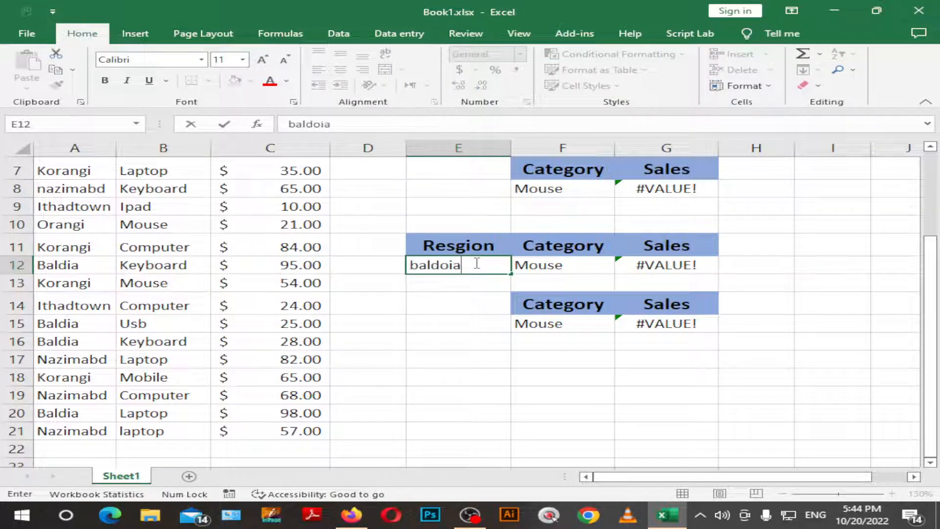
pyautogui.press('BackSpace')
pyautogui.press('BackSpace')
pyautogui.press('BackSpace')
pyautogui.press('BackSpace')
pyautogui.press('BackSpace')
pyautogui.press('BackSpace')
pyautogui.press('BackSpace')
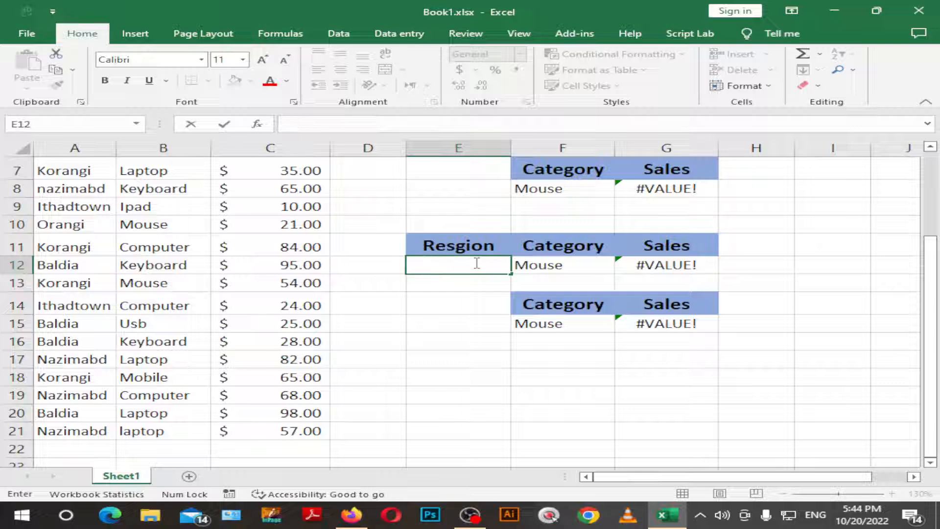
pyautogui.click(462, 397)
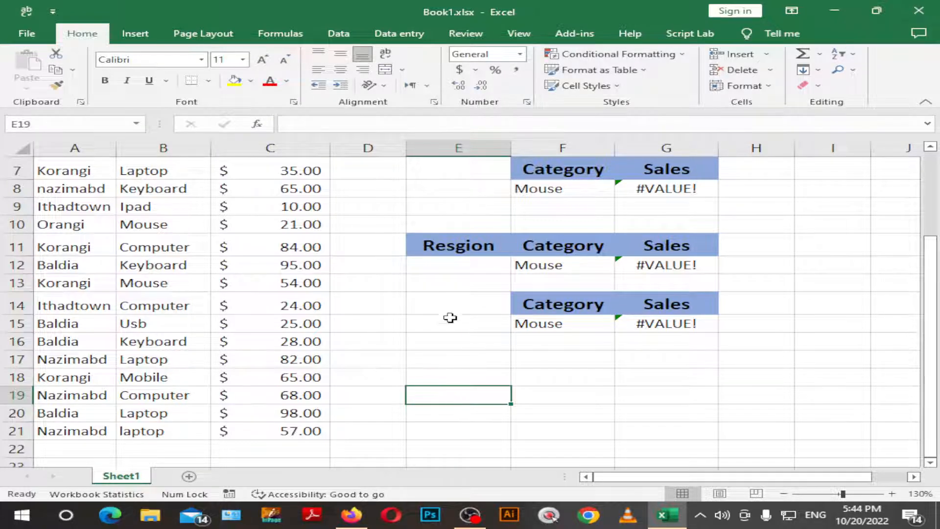
# Check the region choices listed for A3 and the Mouse criteria in F3, F8, F12 and F15
pyautogui.scroll(2, 450, 318)
pyautogui.click(589, 239)
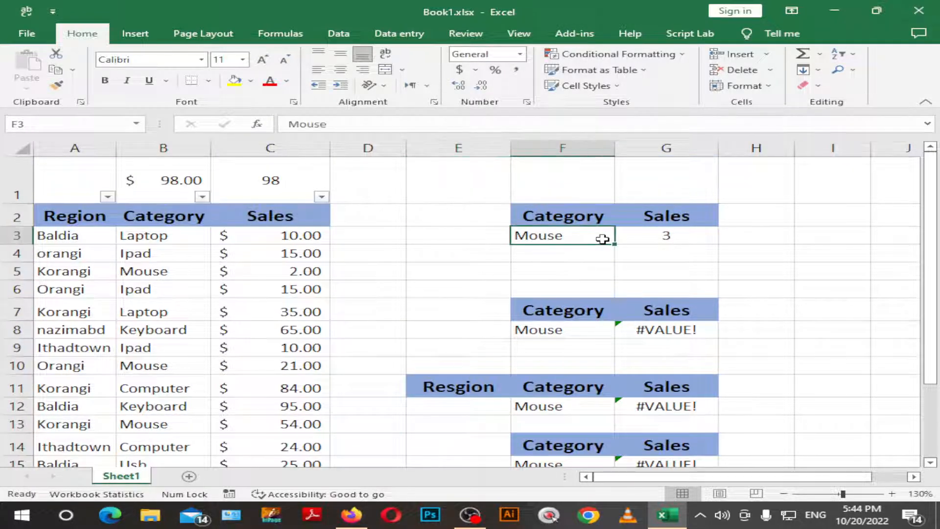
pyautogui.click(105, 237)
pyautogui.click(125, 238)
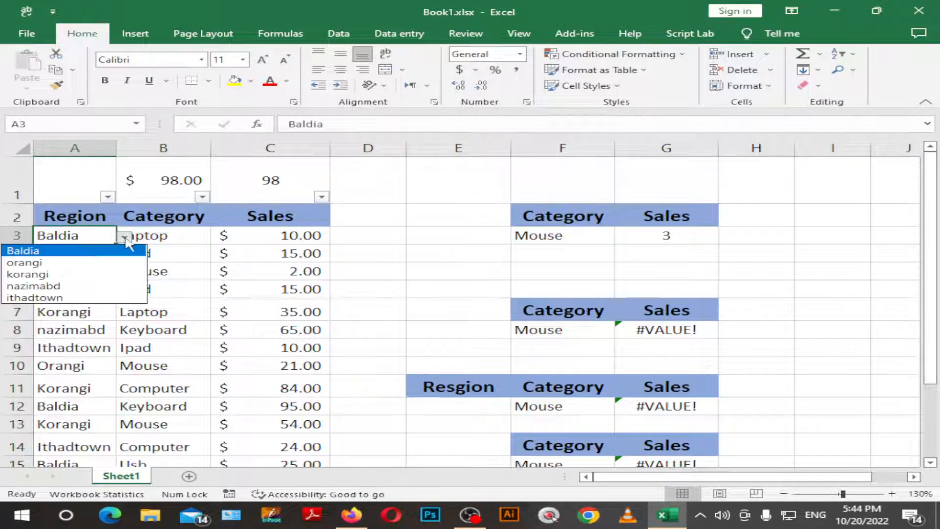
pyautogui.click(569, 235)
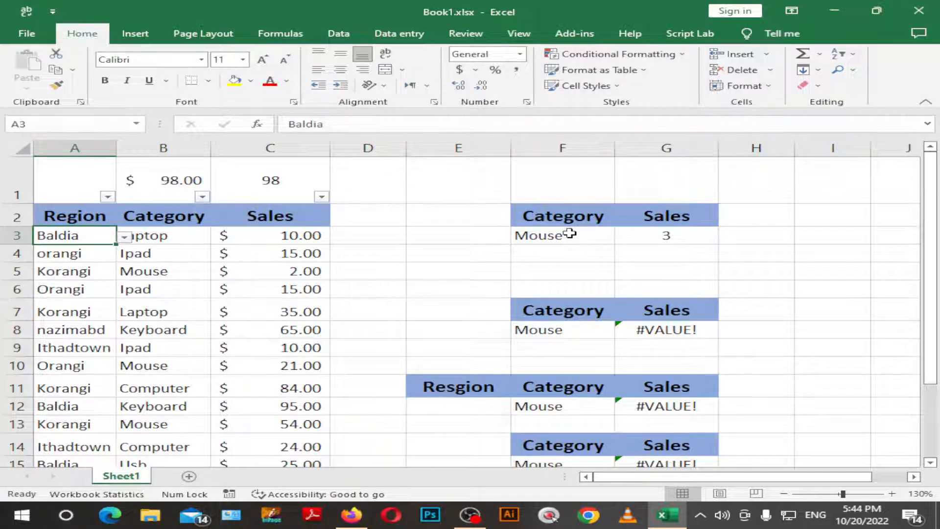
pyautogui.click(550, 327)
pyautogui.scroll(-1, 587, 323)
pyautogui.click(568, 319)
pyautogui.click(575, 378)
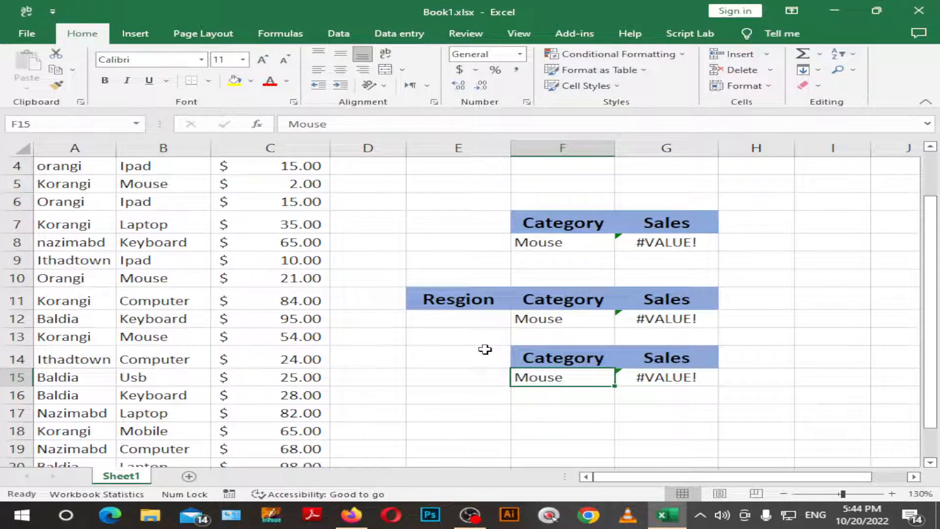
# Check the formulas behind the Sales results in G8, G12 and G15
pyautogui.scroll(1, 520, 325)
pyautogui.rightClick(534, 327)
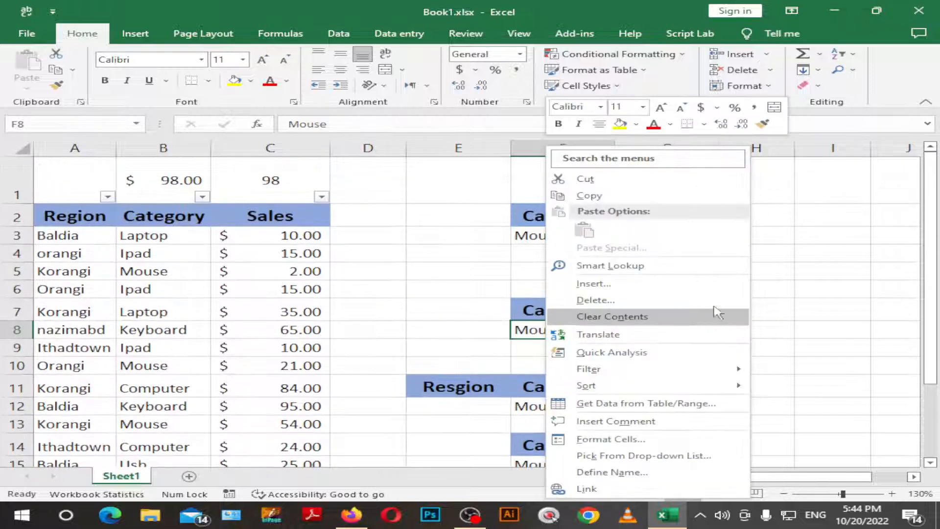
pyautogui.click(749, 284)
pyautogui.click(783, 342)
pyautogui.click(675, 335)
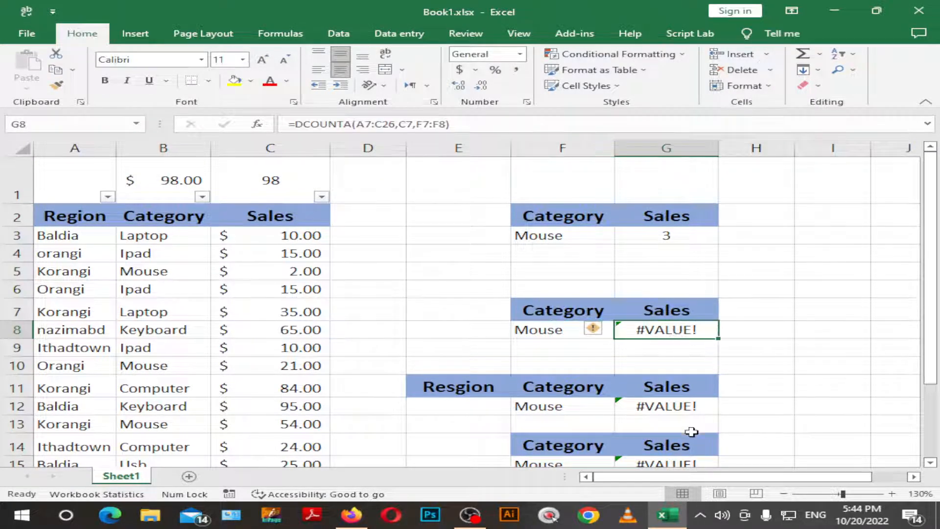
pyautogui.click(670, 410)
pyautogui.scroll(-1, 688, 437)
pyautogui.click(695, 377)
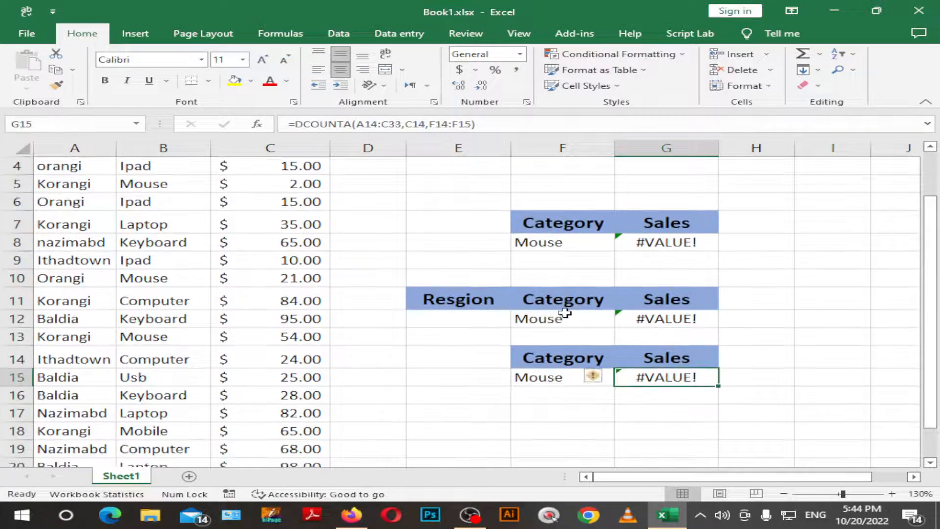
pyautogui.scroll(1, 506, 304)
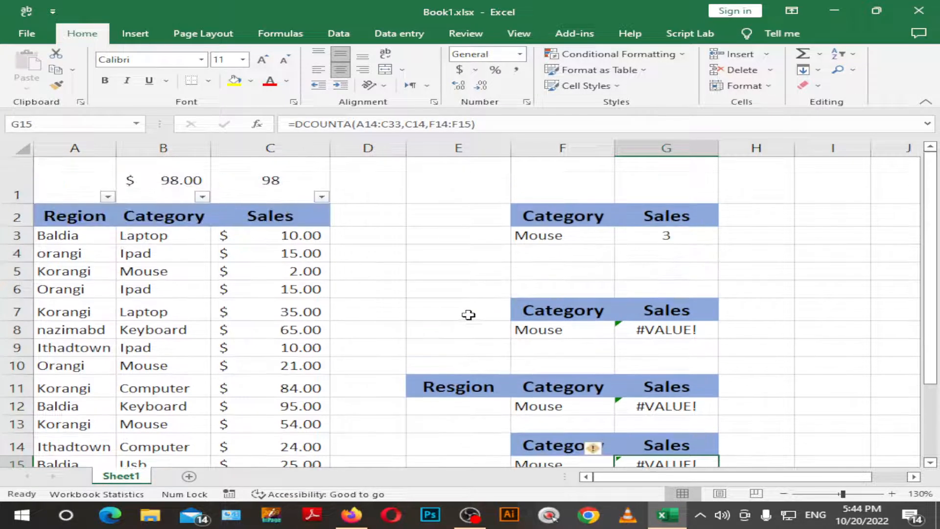
# Enter the header Sum in D2, beside the Sales header of the main table
pyautogui.click(410, 313)
pyautogui.click(378, 316)
pyautogui.press('Up')
pyautogui.press('Up')
pyautogui.press('Up')
pyautogui.press('Up')
pyautogui.press('Up')
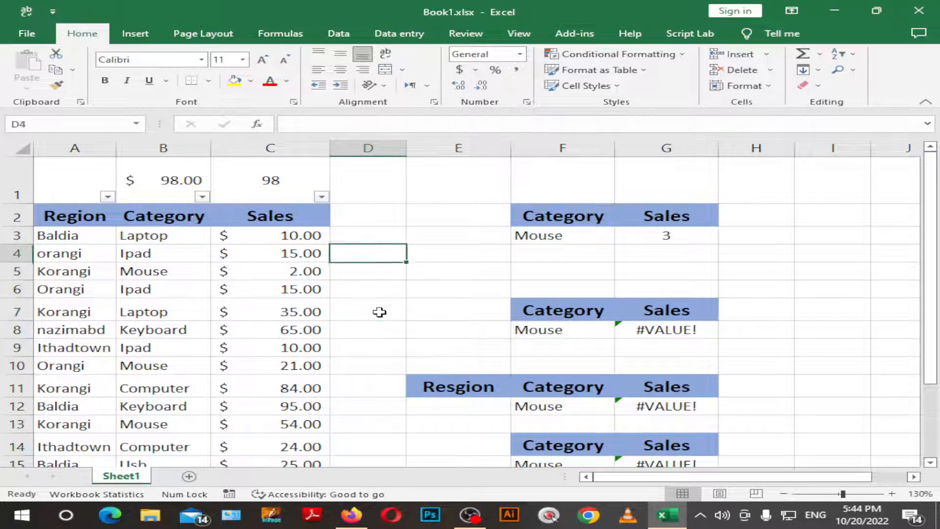
pyautogui.write('Sum')
pyautogui.press('Return')
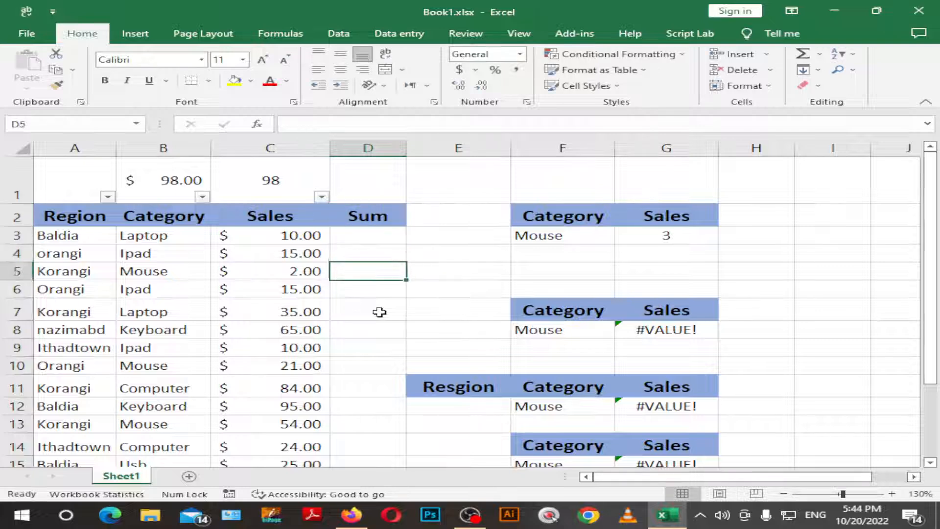
# Label the second criteria block by entering Sum (OR) in D7
pyautogui.click(380, 311)
pyautogui.write('Sum')
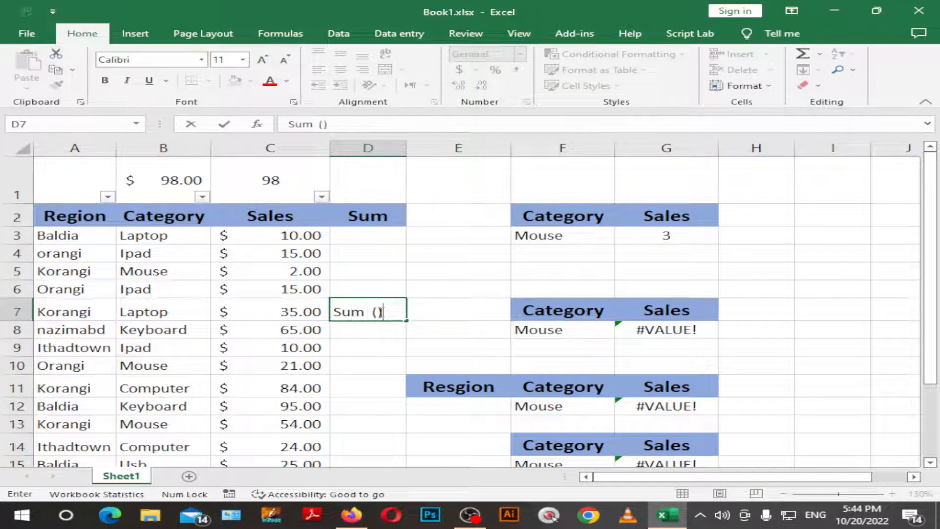
pyautogui.write(' ()')
pyautogui.press('Left')
pyautogui.click(379, 312)
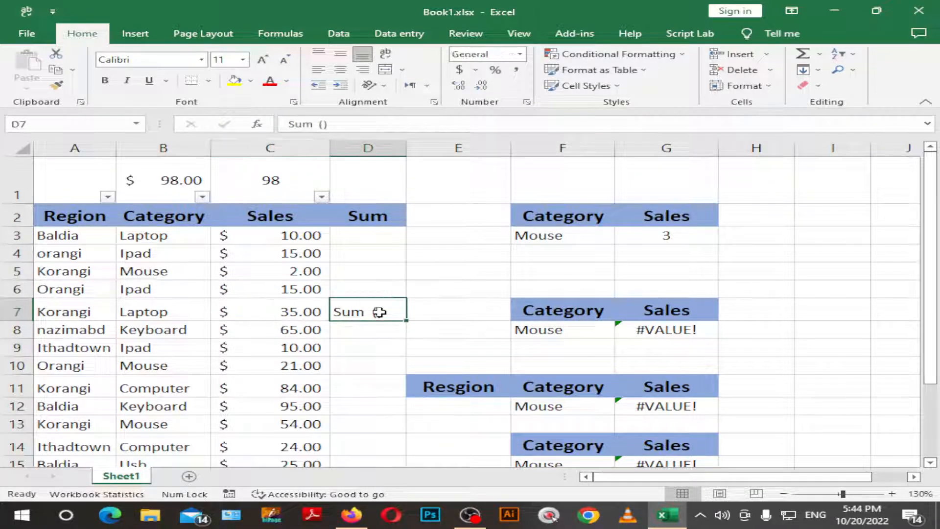
pyautogui.doubleClick(379, 311)
pyautogui.write('DR')
pyautogui.press('Return')
pyautogui.press('Return')
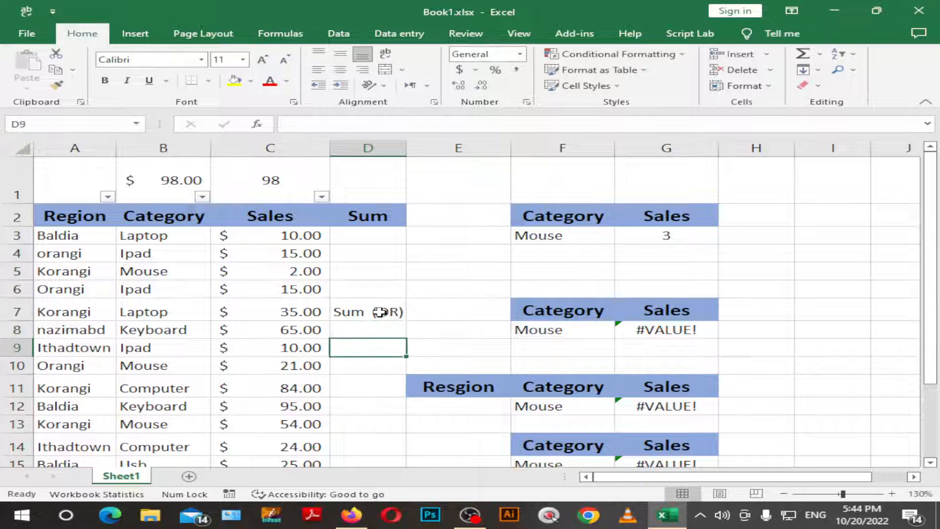
# Label the third criteria block by entering Sum(And) in D11
pyautogui.press('Down')
pyautogui.press('Down')
pyautogui.write('Sum')
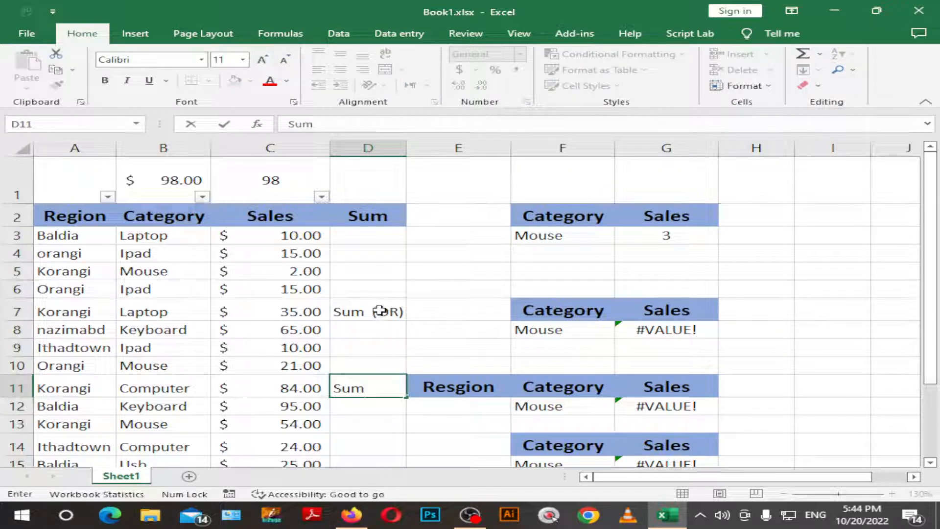
pyautogui.write('(And)')
pyautogui.press('Return')
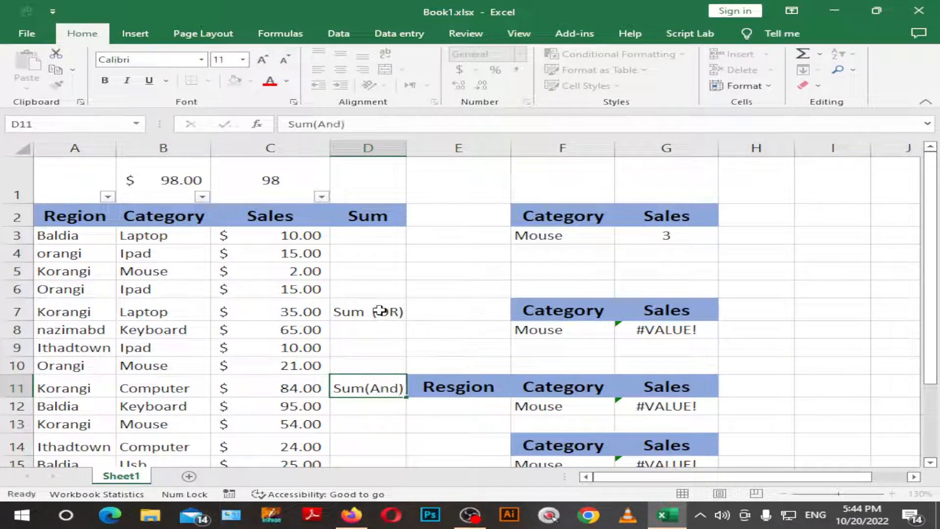
# Label the fourth criteria block by entering Sum(Avg) in D14
pyautogui.press('Left')
pyautogui.press('Down')
pyautogui.press('Down')
pyautogui.press('Right')
pyautogui.press('F2')
pyautogui.write('Su,m')
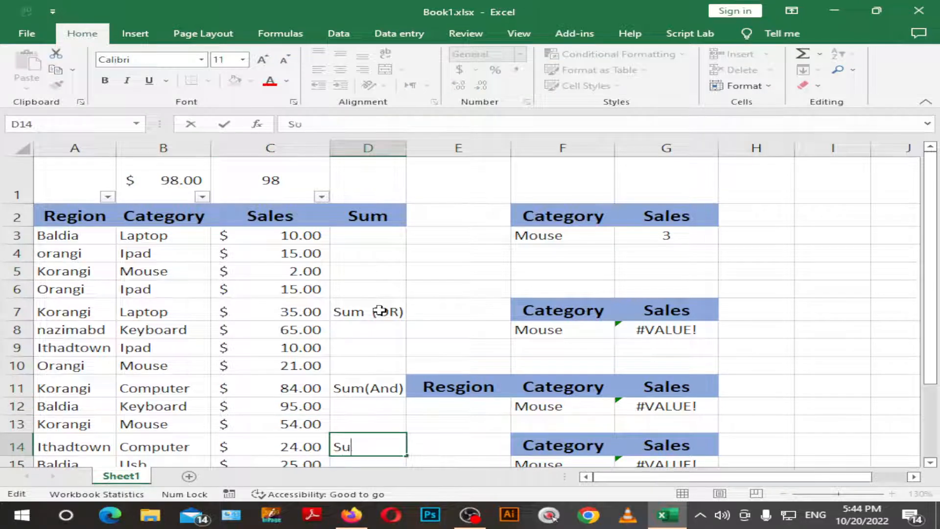
pyautogui.press('BackSpace')
pyautogui.press('BackSpace')
pyautogui.write('m(And)')
pyautogui.press('Left')
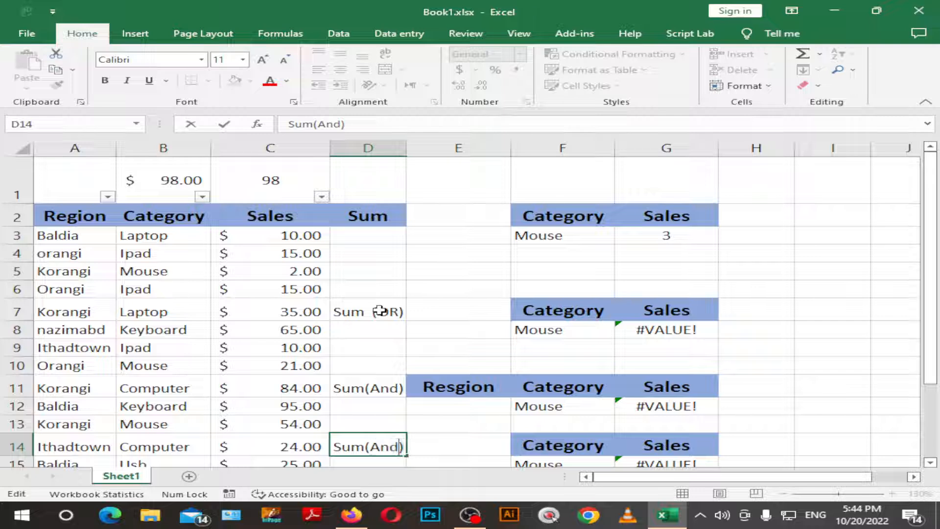
pyautogui.press('BackSpace')
pyautogui.press('BackSpace')
pyautogui.write('vg')
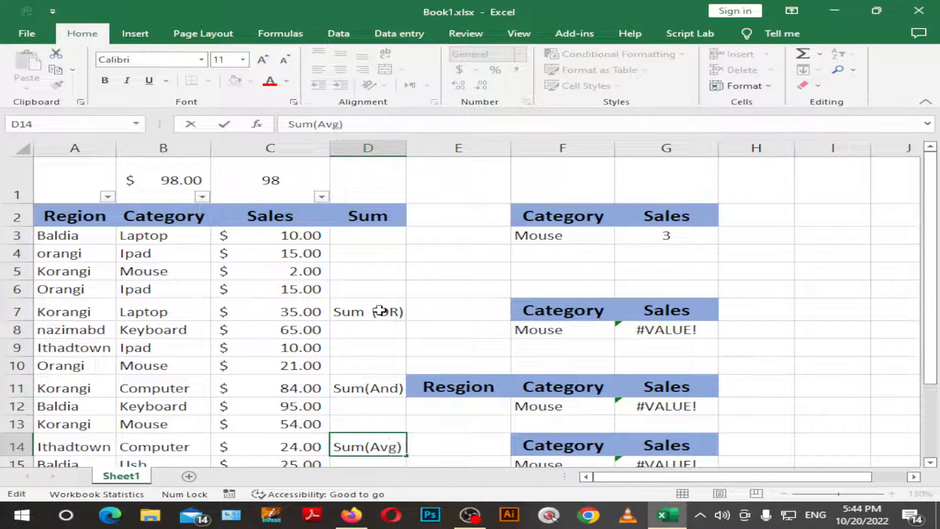
pyautogui.press('Return')
# Enter the label Sum(Count) in D17, below the Sum(Avg) label
pyautogui.press('Down')
pyautogui.press('Down')
pyautogui.press('Up')
pyautogui.press('Down')
pyautogui.press('Down')
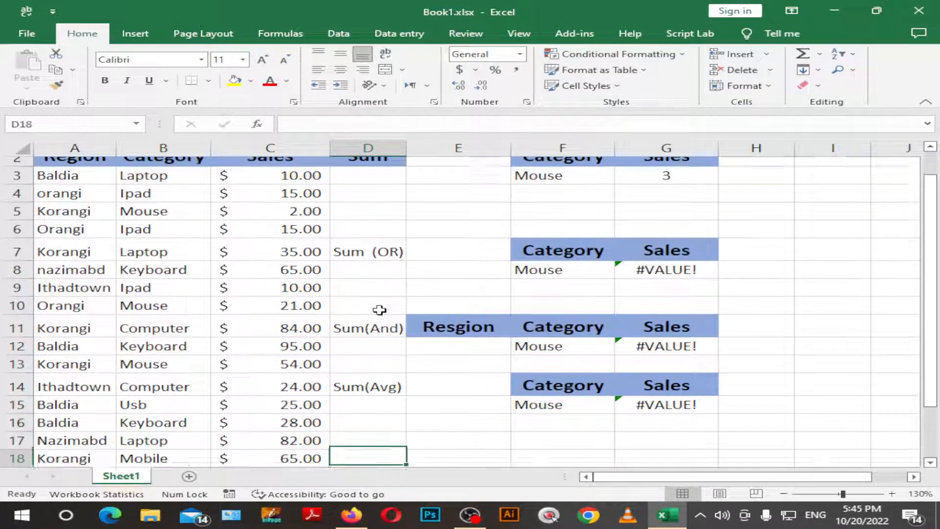
pyautogui.press('Up')
pyautogui.press('Down')
pyautogui.press('Up')
pyautogui.write('Su')
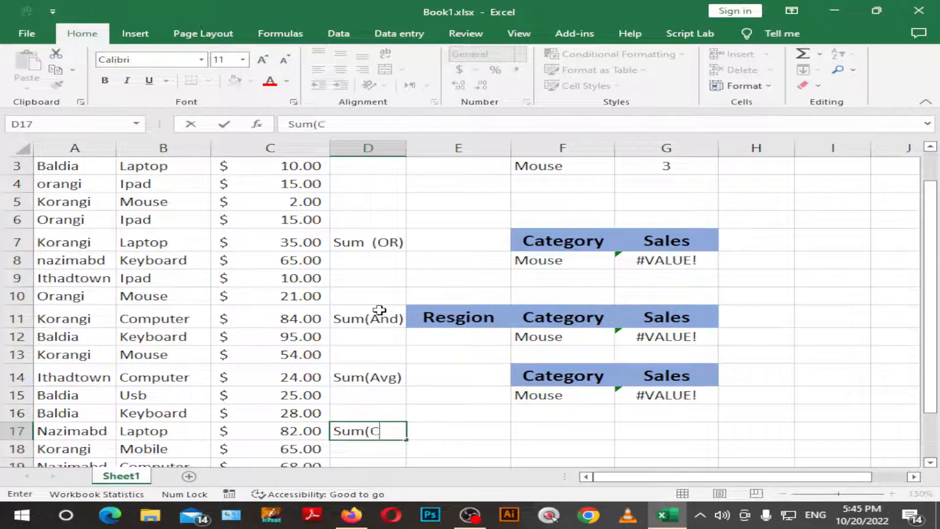
pyautogui.write('nt)')
pyautogui.press('Return')
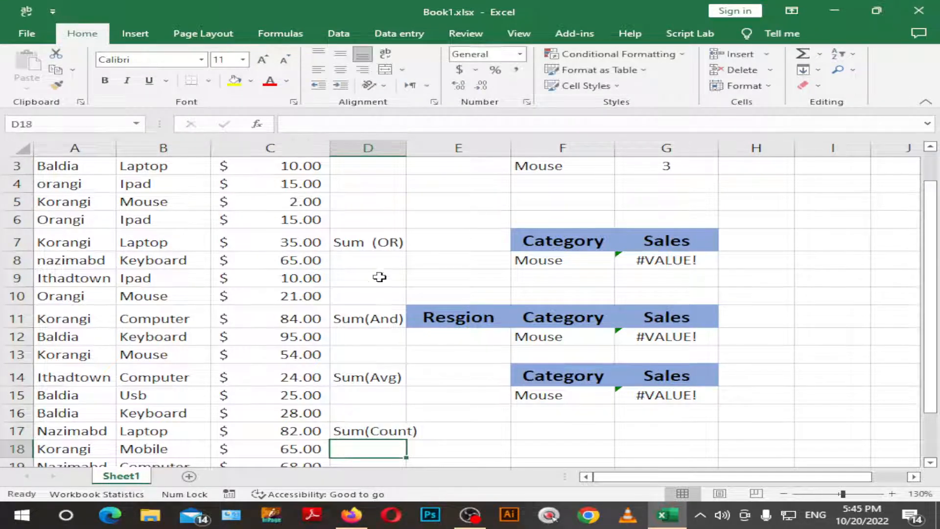
# Make the Sum (OR) label in D7 and the Sum(And) label in D11 bold
pyautogui.scroll(-2, 611, 391)
pyautogui.scroll(3, 582, 333)
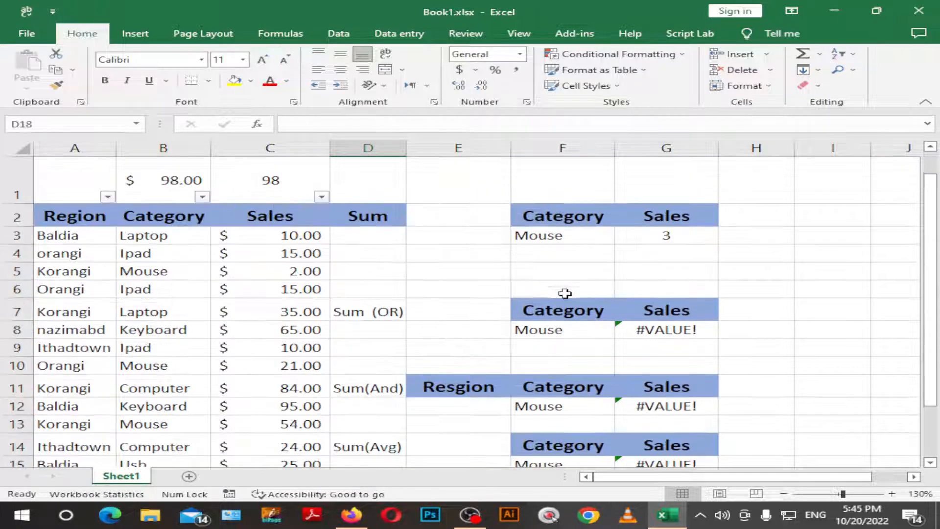
pyautogui.scroll(-1, 607, 264)
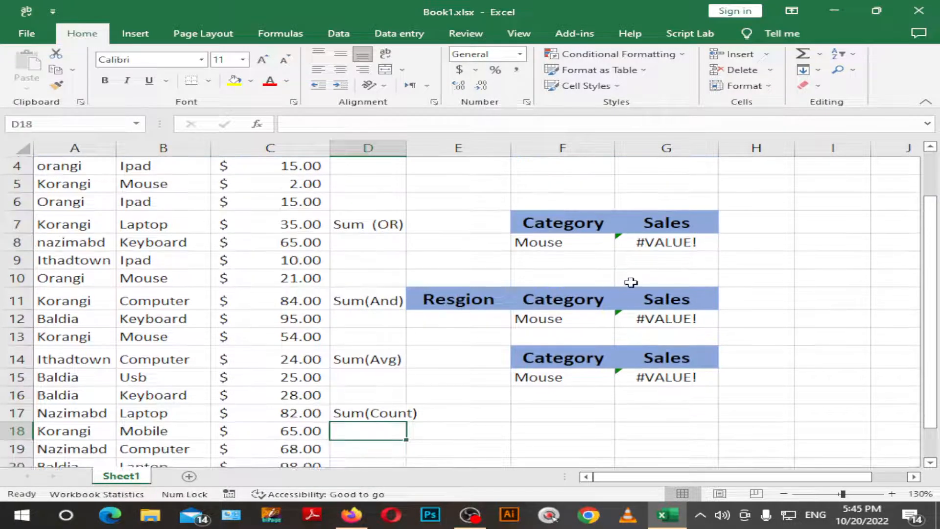
pyautogui.keyDown('ctrl'); pyautogui.scroll(-3, 631, 282); pyautogui.keyUp('ctrl')
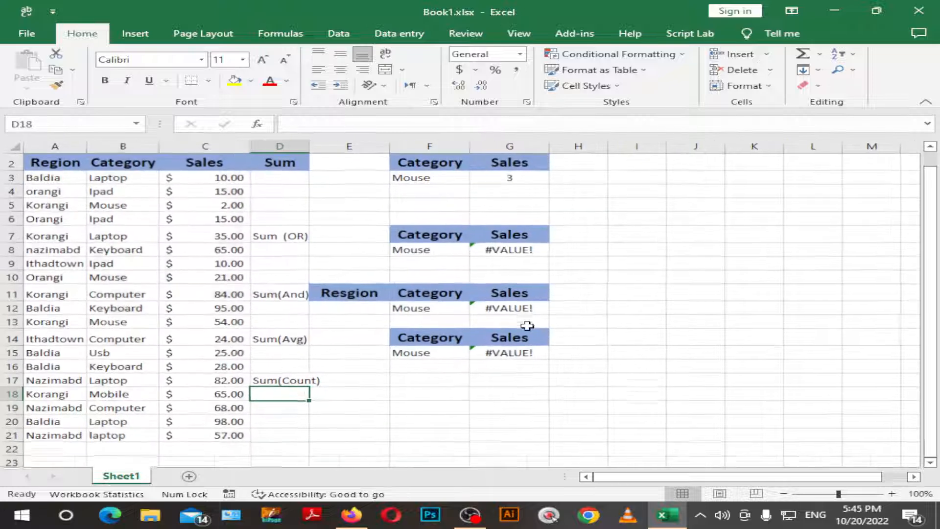
pyautogui.scroll(1, 398, 289)
pyautogui.click(279, 268)
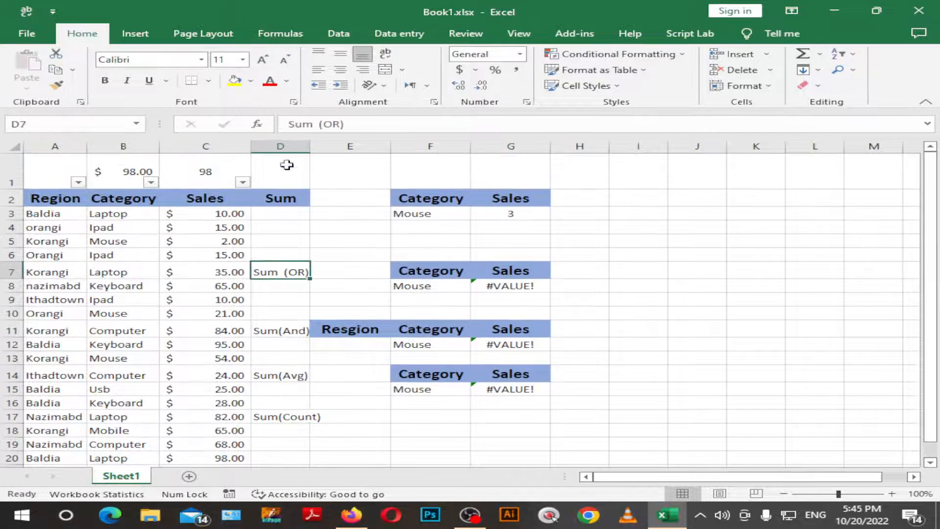
pyautogui.click(105, 80)
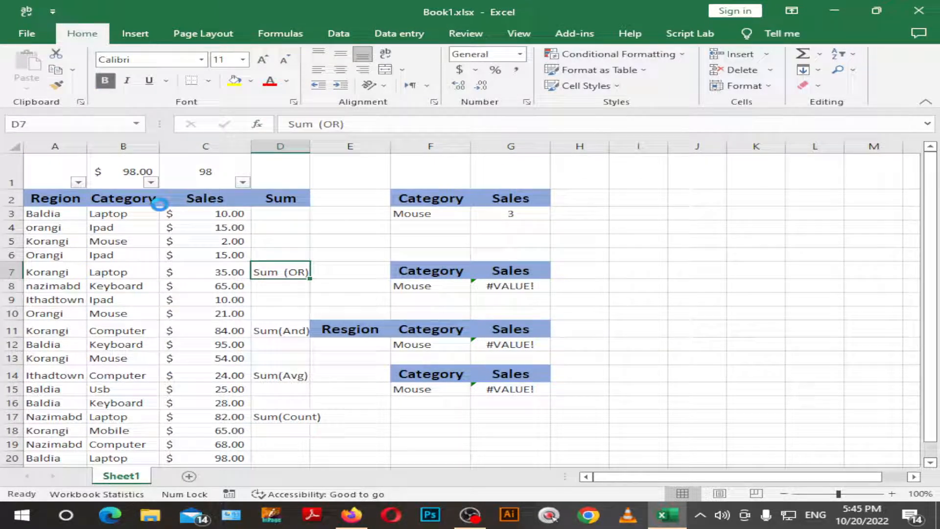
pyautogui.click(282, 329)
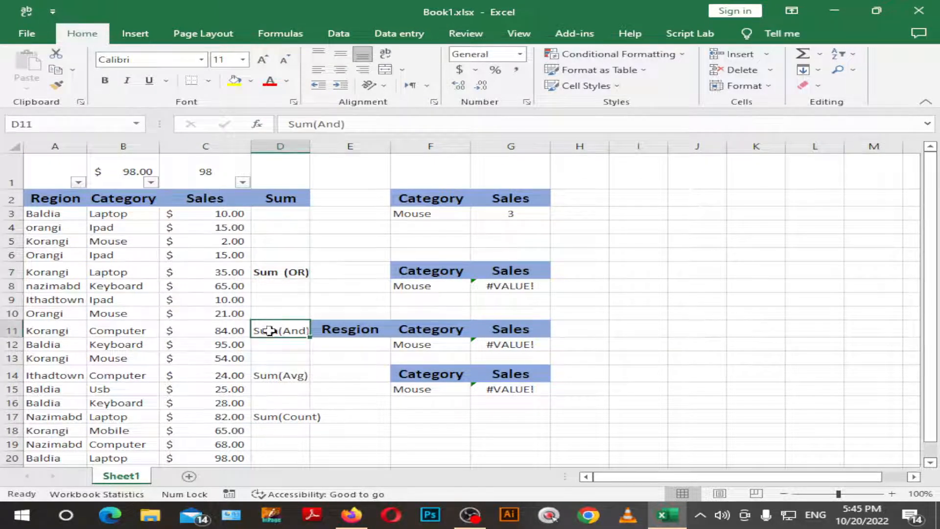
pyautogui.click(107, 81)
# Make the Sum(Avg) label in D14 and the Sum(Count) label in D17 bold
pyautogui.click(283, 387)
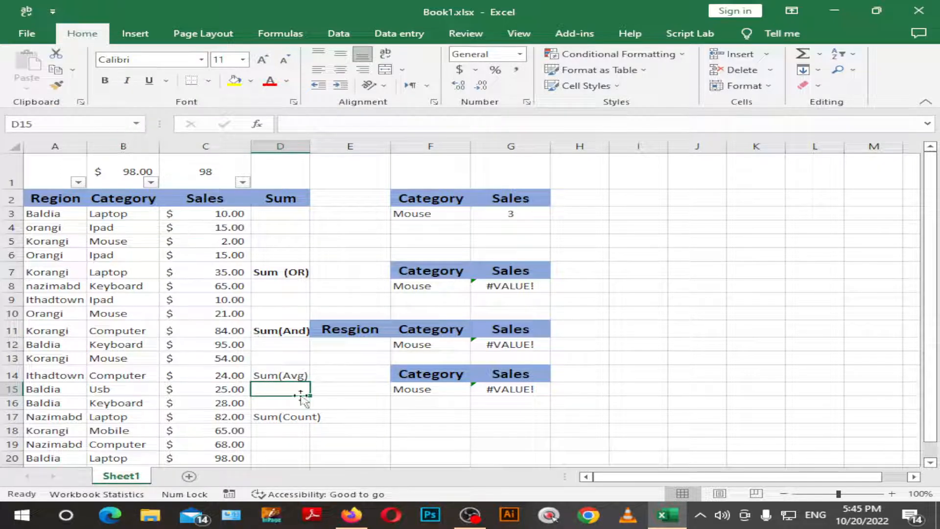
pyautogui.click(274, 375)
pyautogui.click(105, 81)
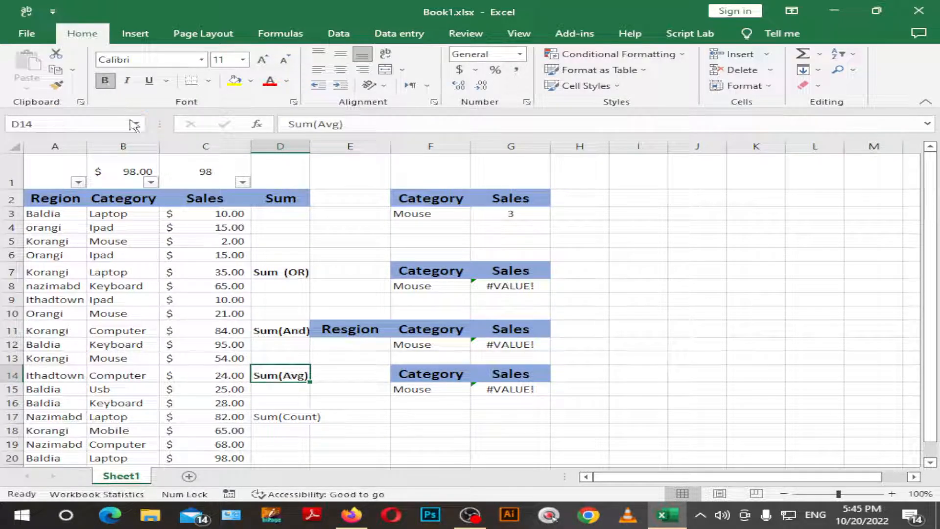
pyautogui.click(289, 417)
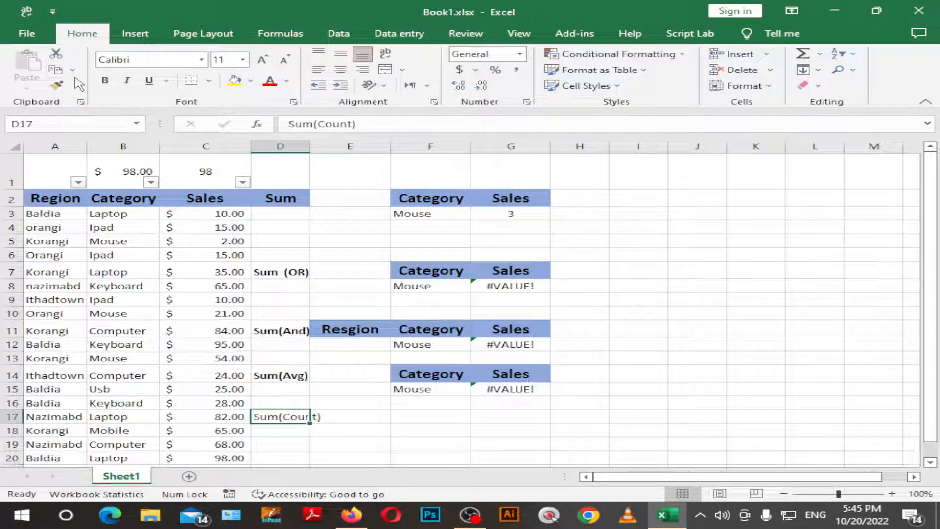
pyautogui.click(105, 80)
# Replace the word Sum in the D14 label so that it reads D(Avg)
pyautogui.click(288, 378)
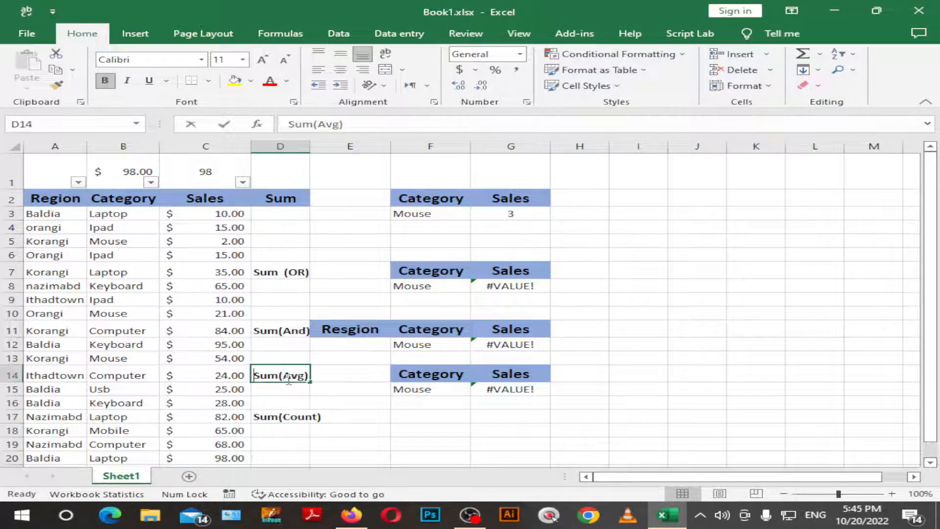
pyautogui.doubleClick(283, 377)
pyautogui.press('BackSpace')
pyautogui.press('BackSpace')
pyautogui.press('BackSpace')
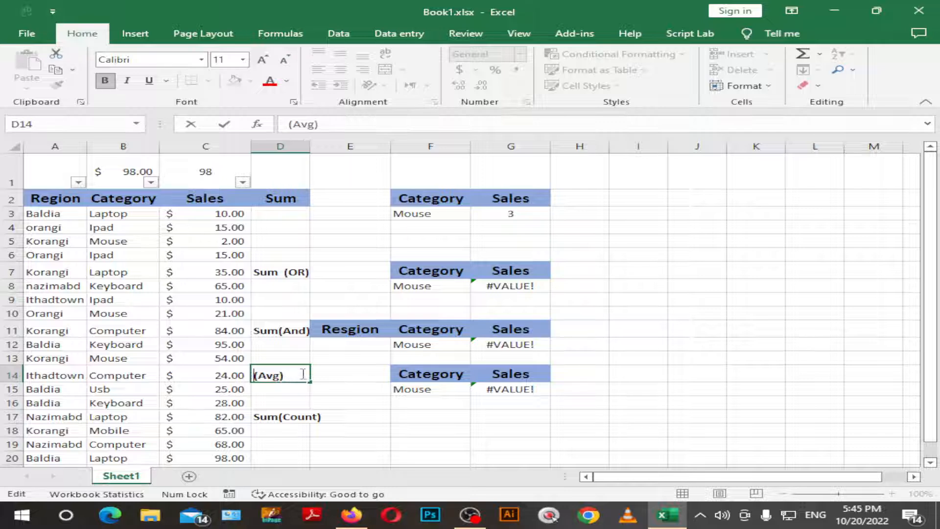
pyautogui.write('D')
pyautogui.click(276, 337)
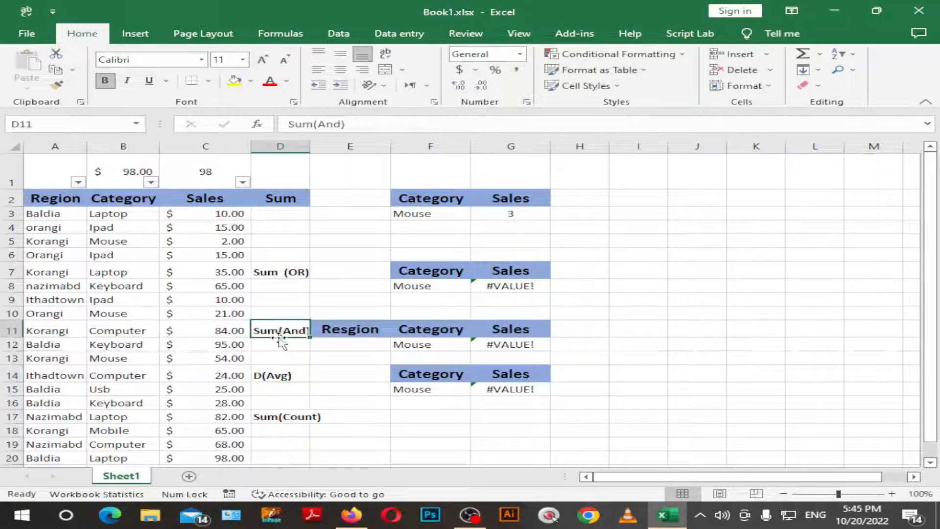
# Replace the word Sum in the D17 label so that it reads D(Count)
pyautogui.doubleClick(283, 417)
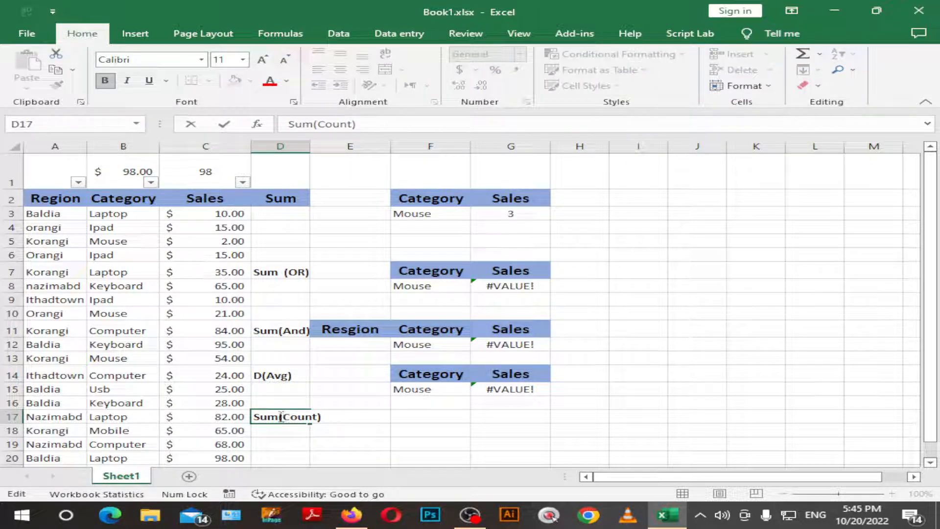
pyautogui.press('BackSpace')
pyautogui.press('BackSpace')
pyautogui.press('BackSpace')
pyautogui.write('D')
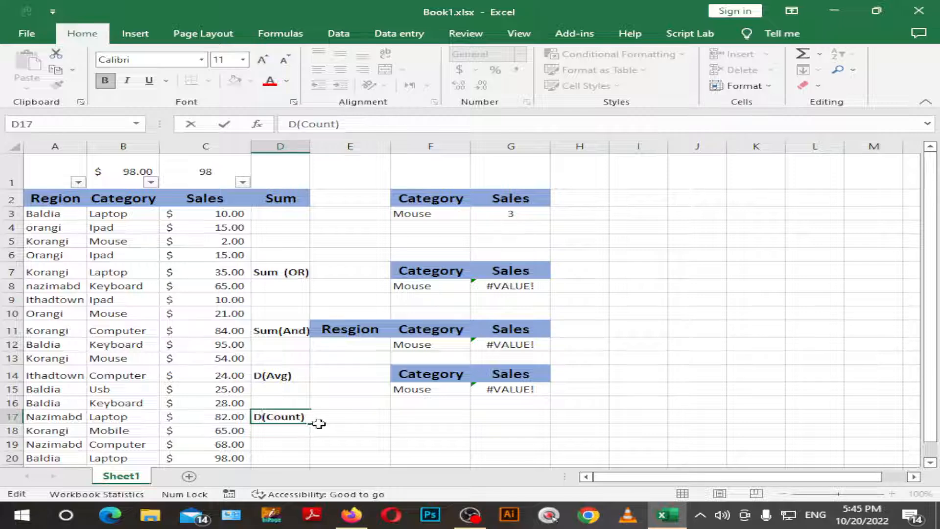
pyautogui.click(322, 425)
pyautogui.click(300, 411)
pyautogui.click(321, 380)
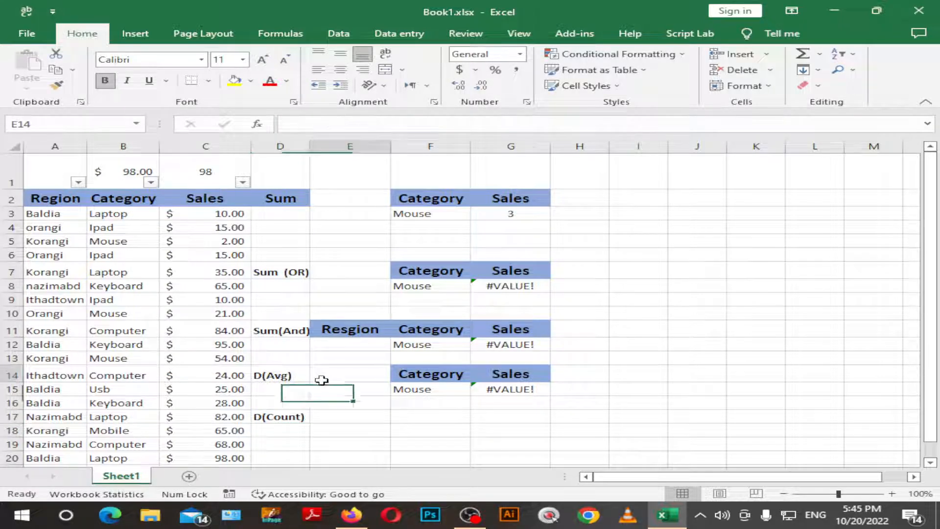
pyautogui.click(369, 416)
# Copy the Category and Sales block in F14:G15 to F17, beside the D(Count) label
pyautogui.click(425, 376)
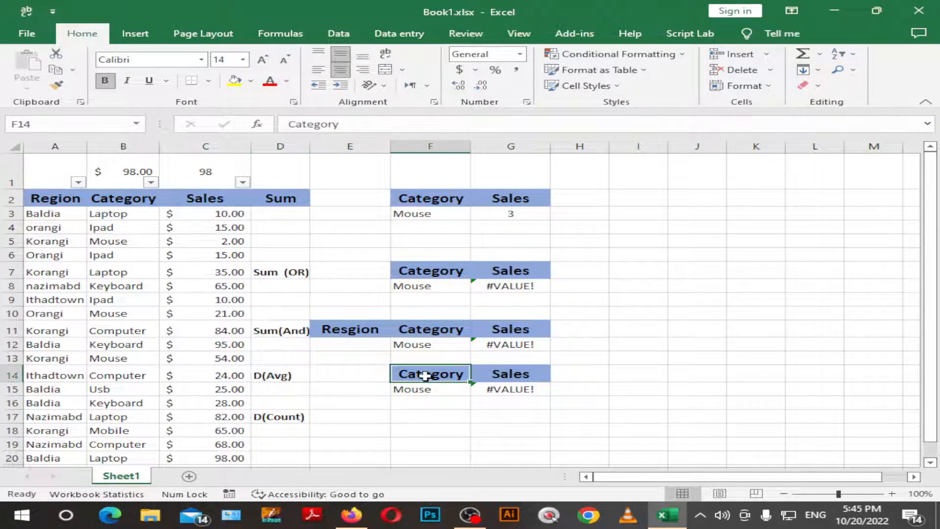
pyautogui.hotkey('shift', 'Down')
pyautogui.hotkey('shift', 'Right')
pyautogui.hotkey('ctrl', 'c')
pyautogui.press('Down')
pyautogui.press('Down')
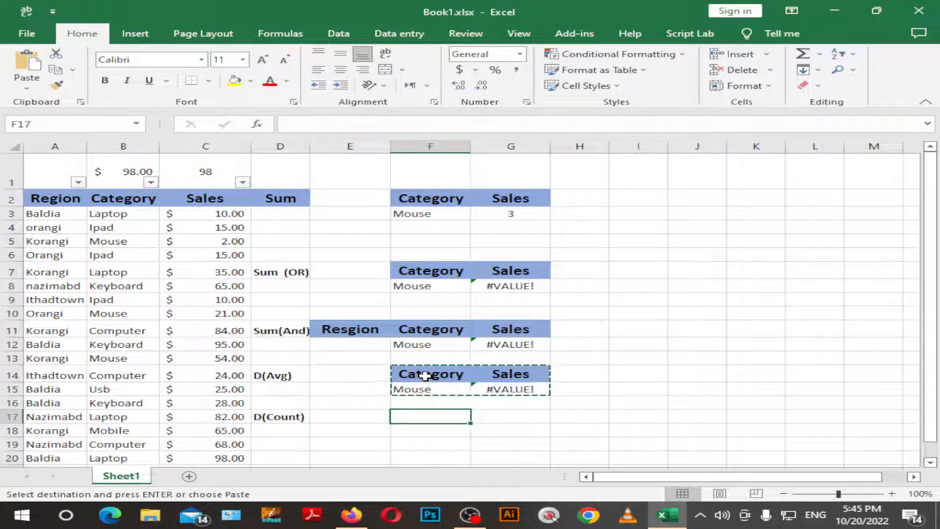
pyautogui.press('Down')
pyautogui.press('Return')
pyautogui.press('Up')
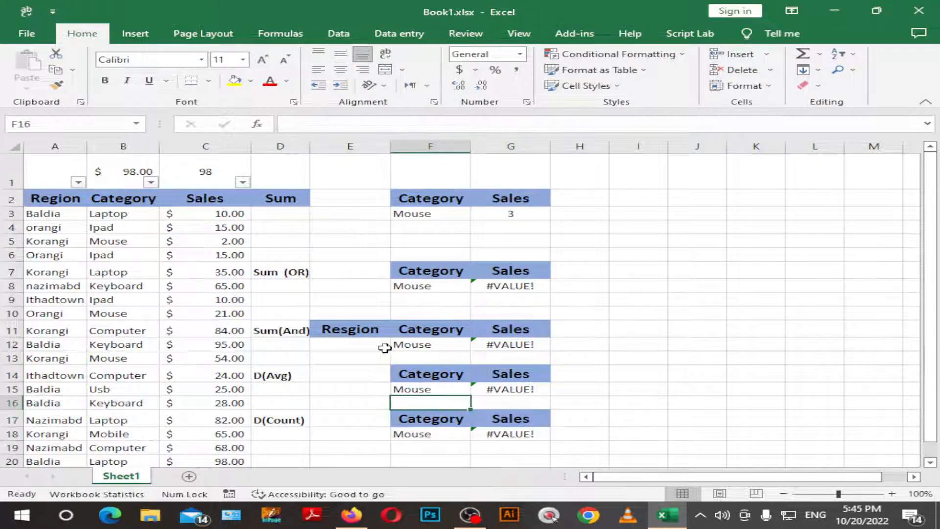
# Inspect the DCOUNTA formula and its referenced ranges in cell G8 of the Sum (OR) block
pyautogui.scroll(-1, 388, 343)
pyautogui.scroll(1, 440, 362)
pyautogui.click(497, 288)
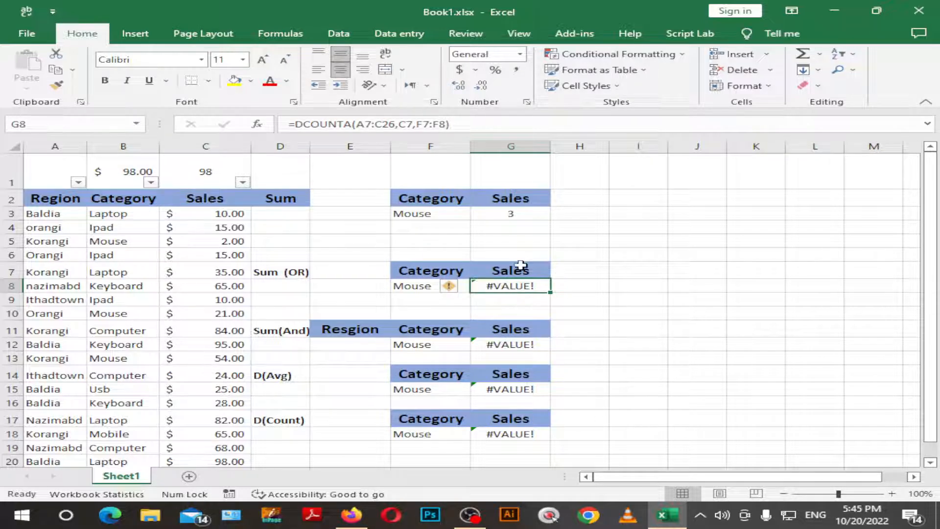
pyautogui.doubleClick(496, 287)
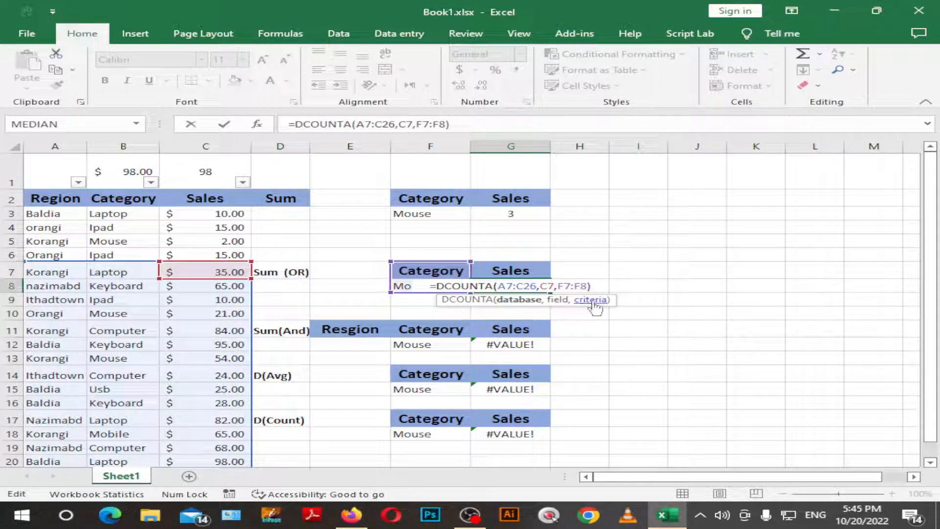
pyautogui.press('Return')
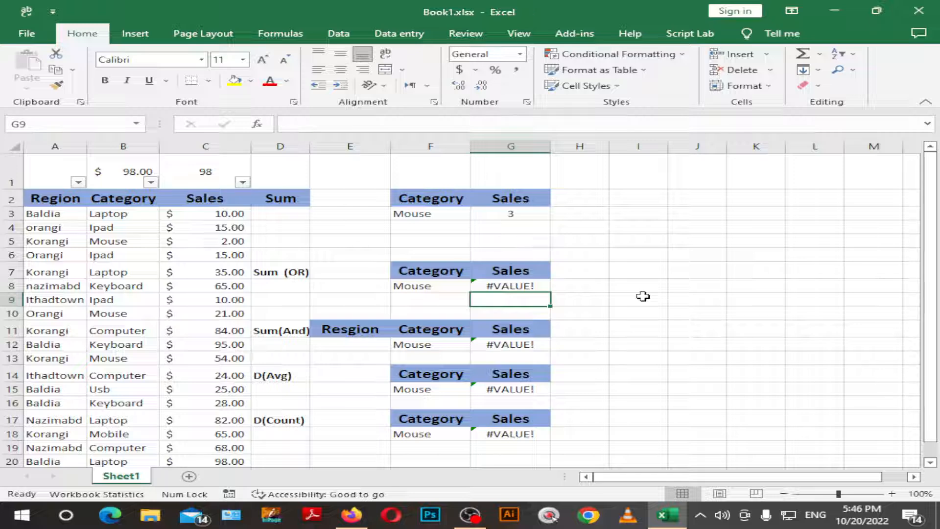
pyautogui.press('Up')
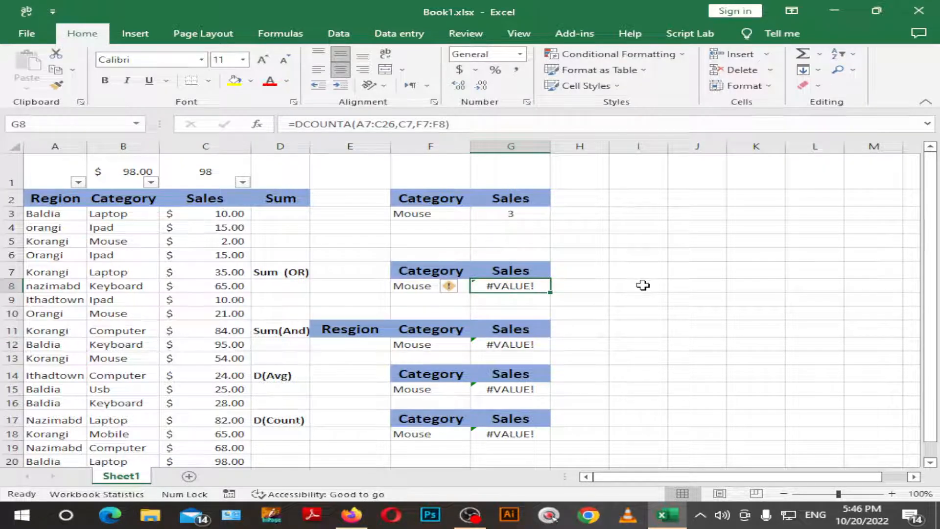
# Search Windows for "sni" and launch the Snipping Tool app
pyautogui.press('super')
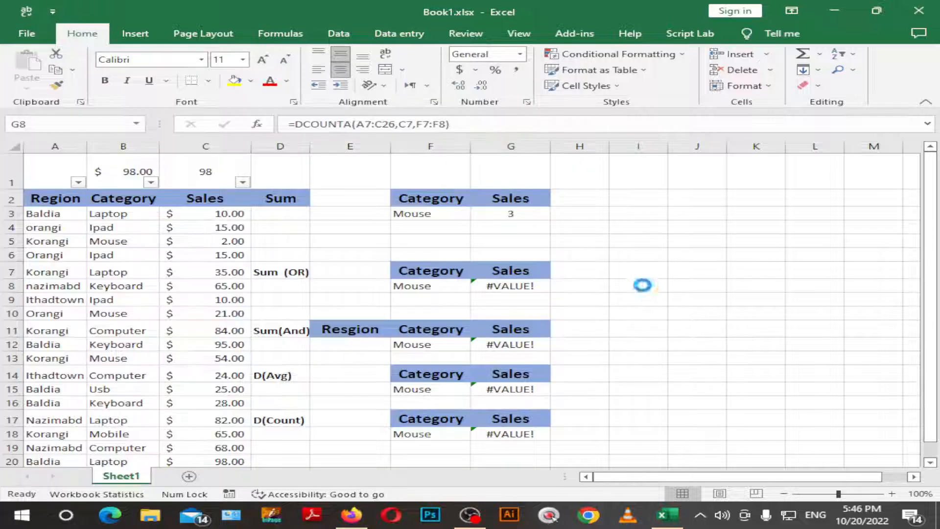
pyautogui.write('sni')
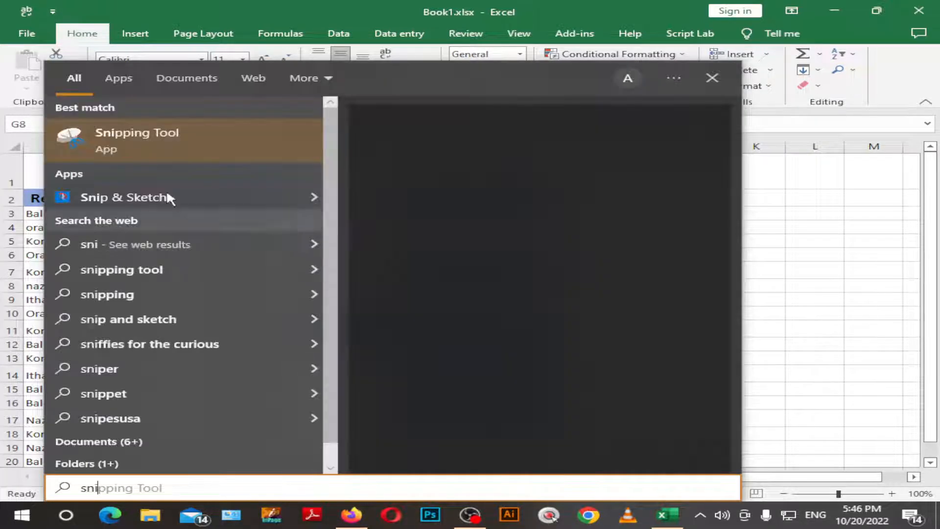
pyautogui.click(95, 133)
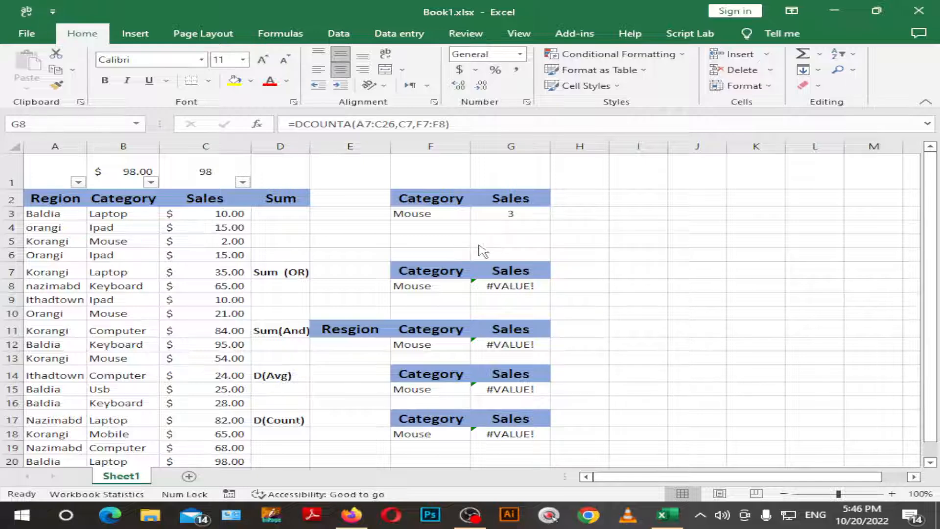
pyautogui.scroll(-1, 372, 282)
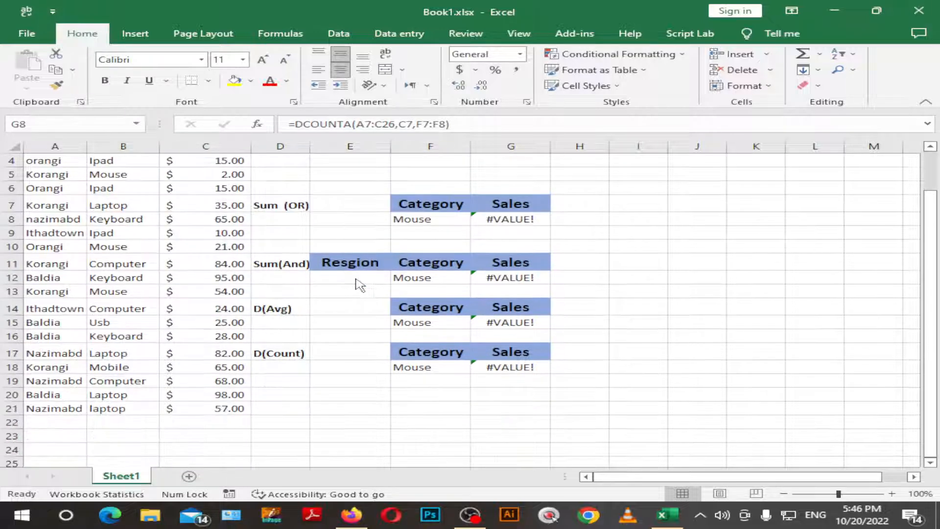
pyautogui.scroll(1, 360, 282)
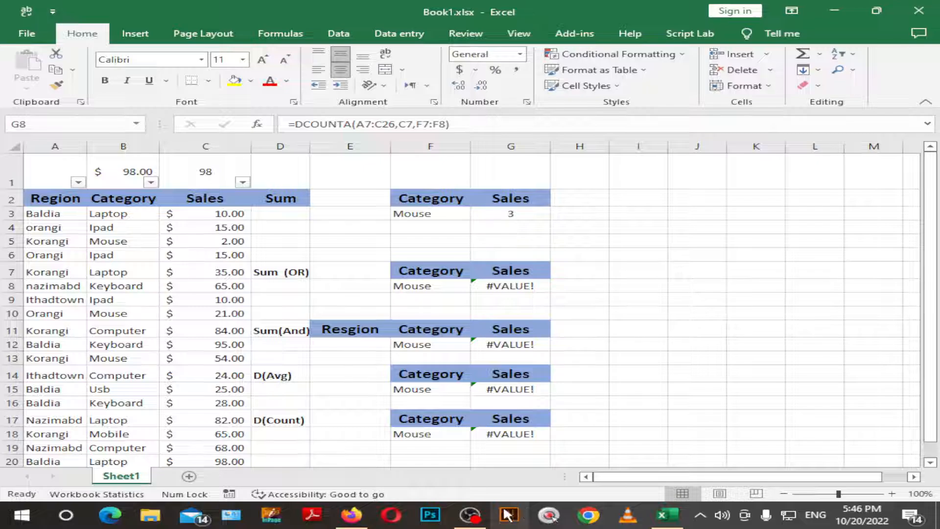